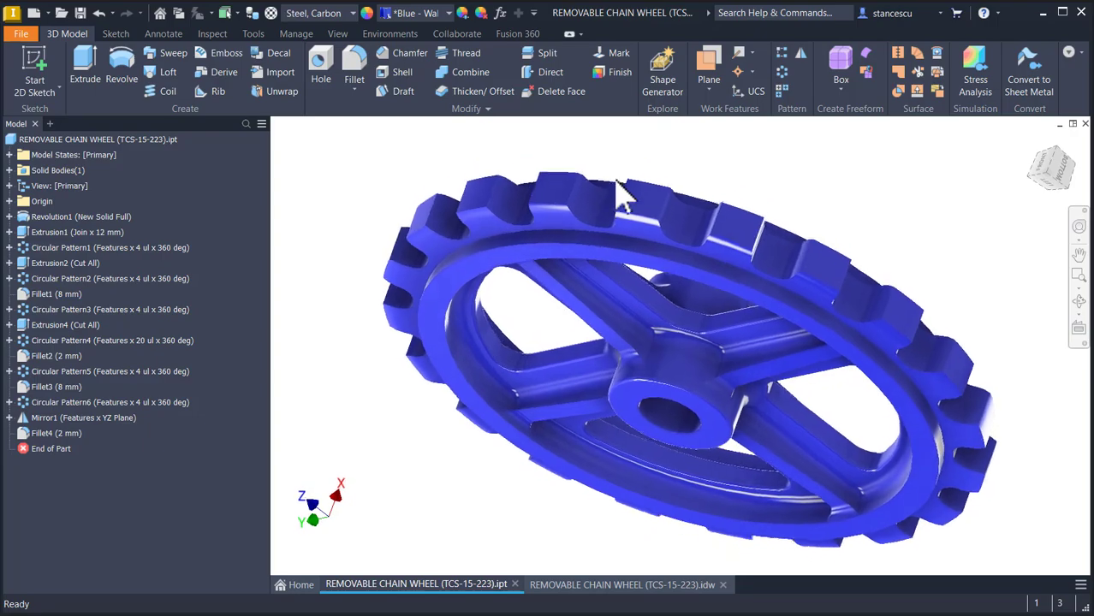
key("F6")
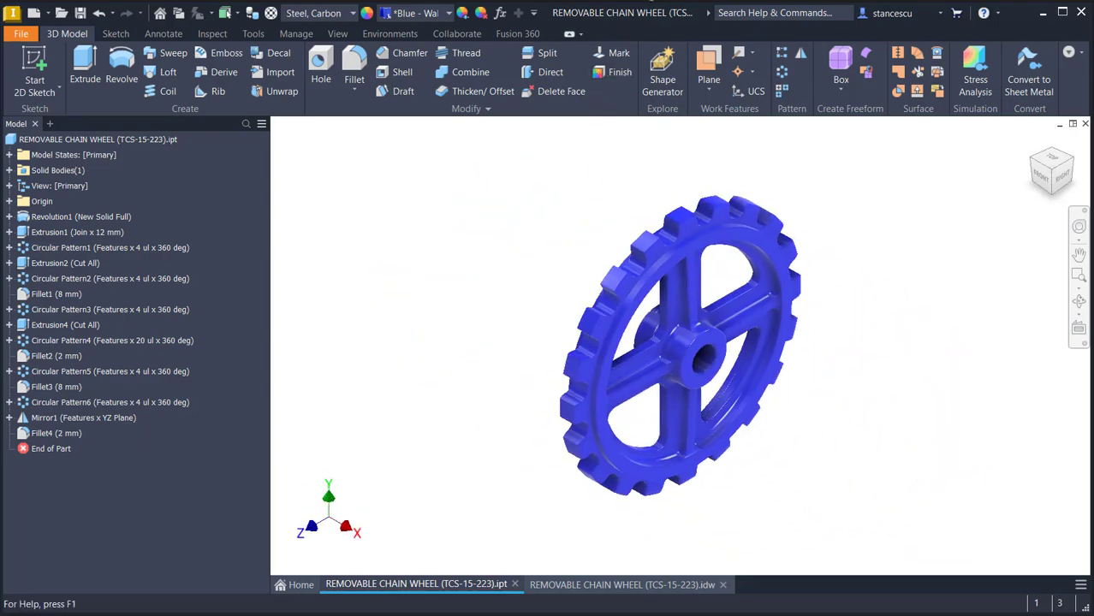
left_click(672, 1)
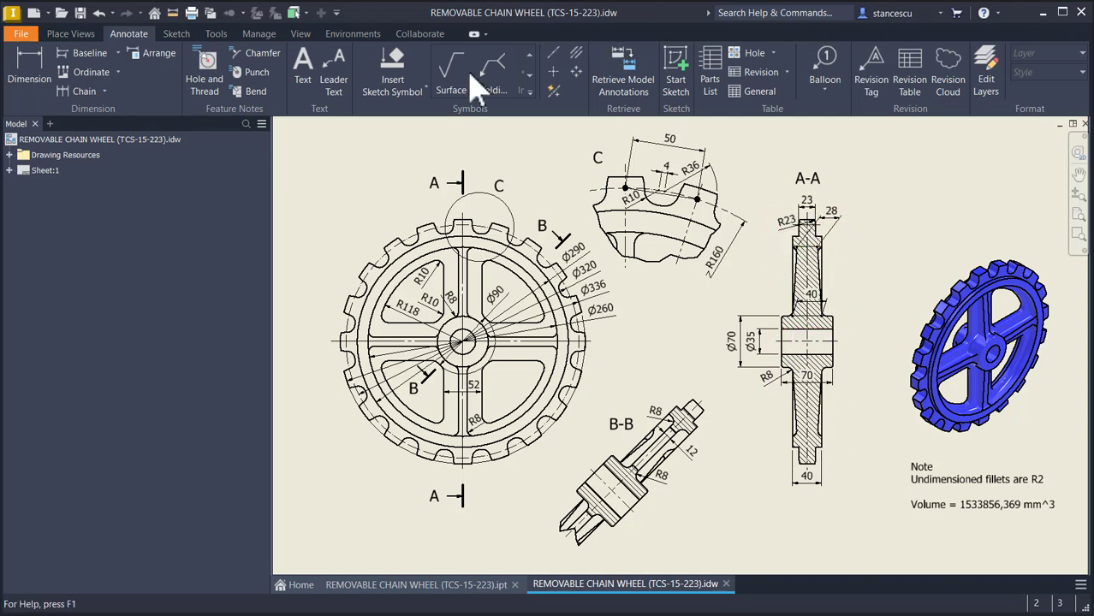
Create a new part and start a 2D sketch on the XY plane.
left_click(35, 18)
left_click(421, 160)
double_click(420, 161)
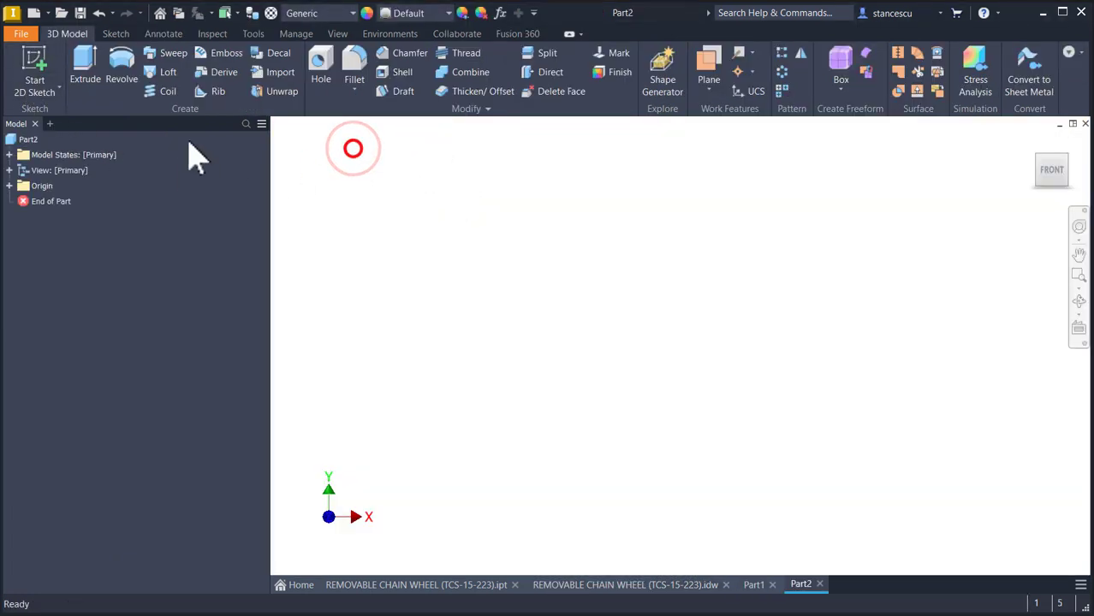
left_click(35, 64)
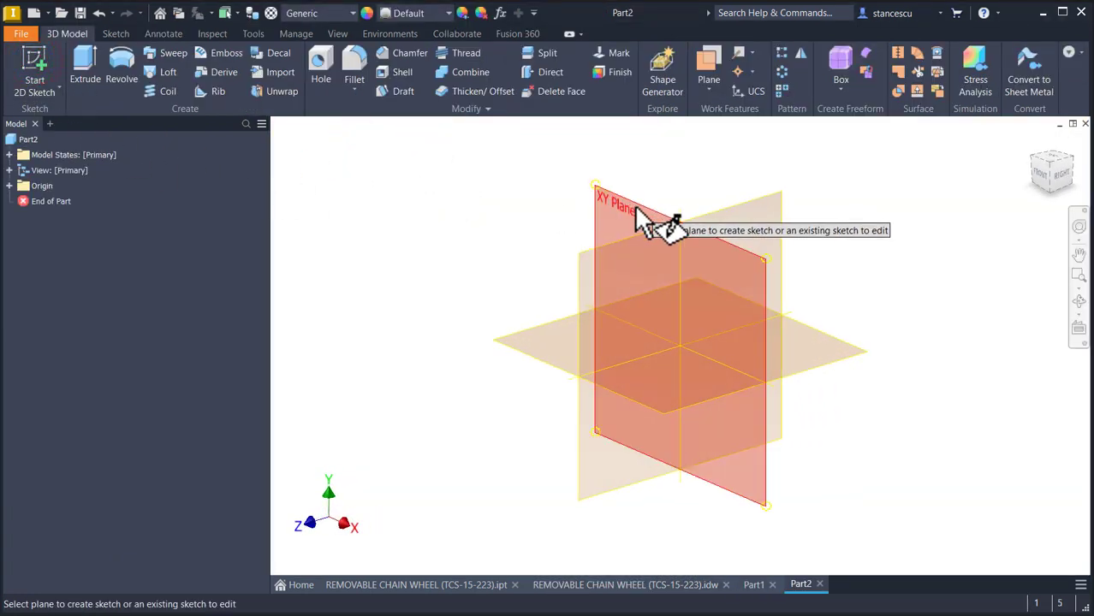
left_click(633, 206)
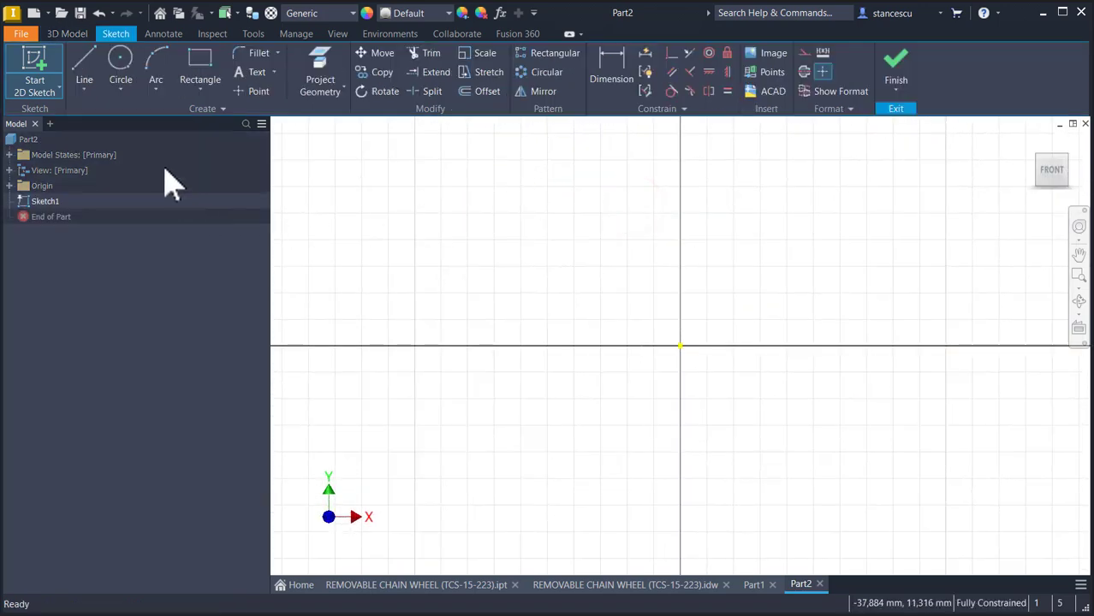
Sketch a horizontal line 70 mm long just above the origin.
left_click(87, 63)
left_click(374, 291)
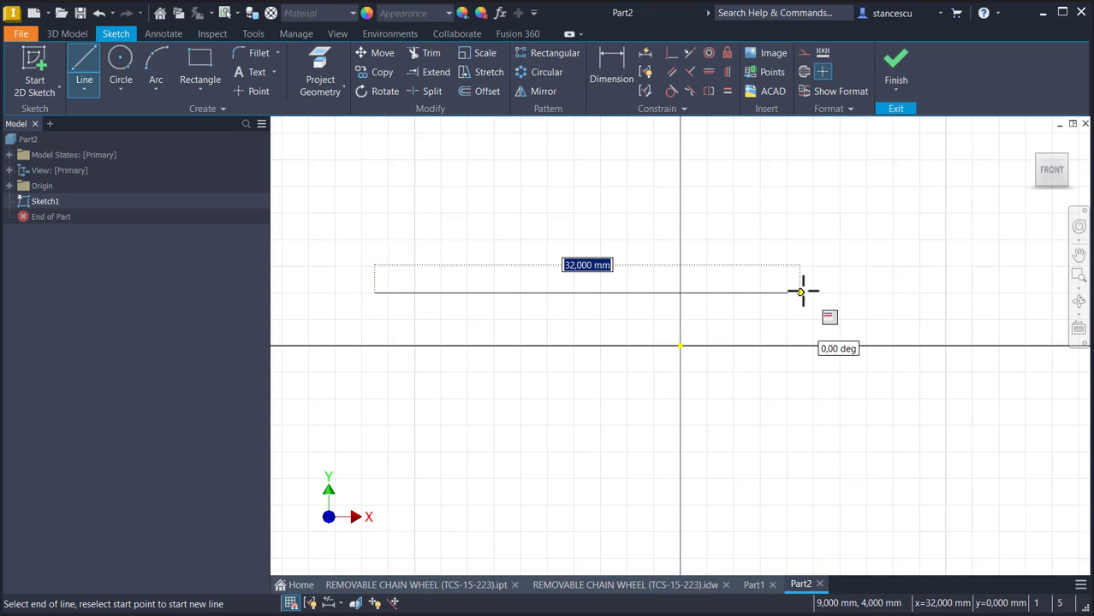
key("Return")
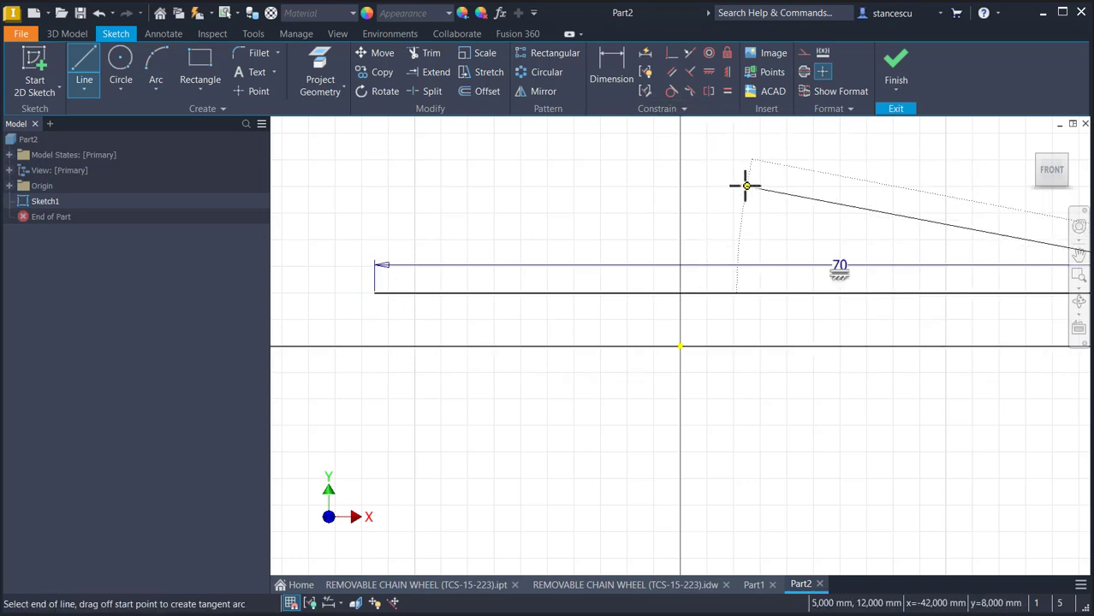
key("Escape")
Constrain the midpoint of the 70 mm line coincident with the sketch origin.
left_click(671, 53)
left_click(839, 293)
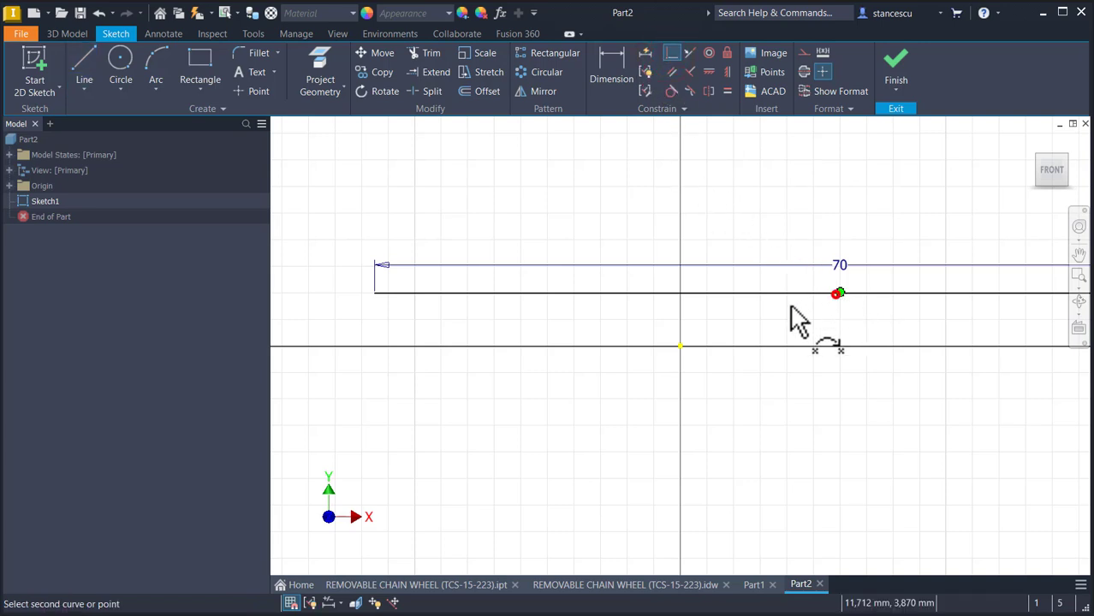
left_click(680, 348)
key("Escape")
Place the 70 mm dimension below the line and convert the line to a centerline.
mouse_move(682, 322)
left_mouse_down()
mouse_move(708, 420)
mouse_move(686, 445)
left_mouse_up()
left_click_drag(806, 252, 767, 342)
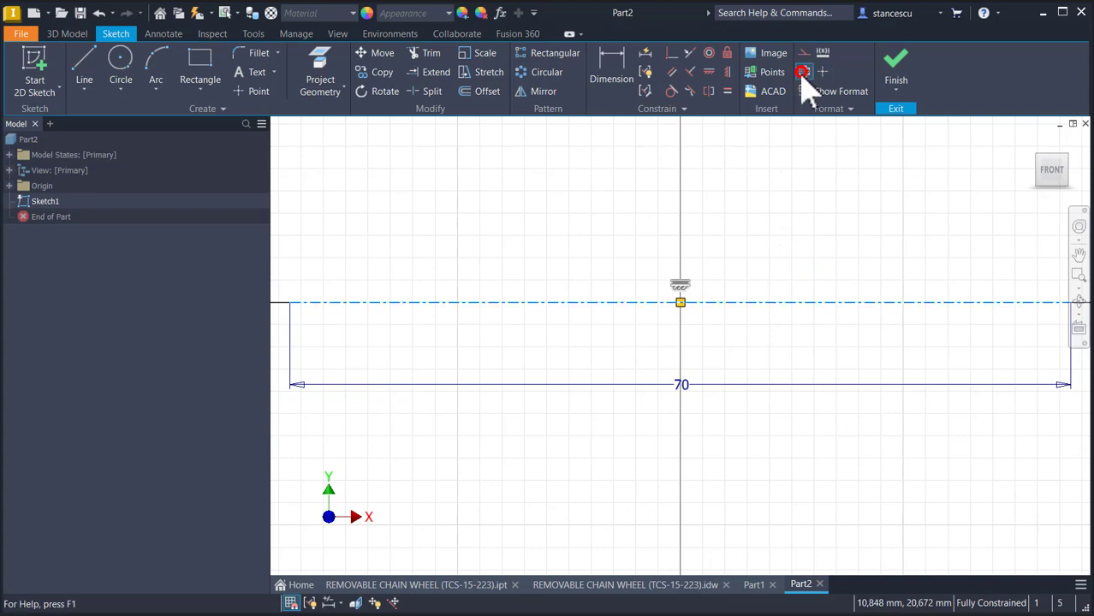
Sketch connected profile lines above the centerline's left end: about 13 mm up, 28 mm right and 72 mm up.
scroll(737, 176, "down", 5)
middle_click_drag(737, 176, 730, 359)
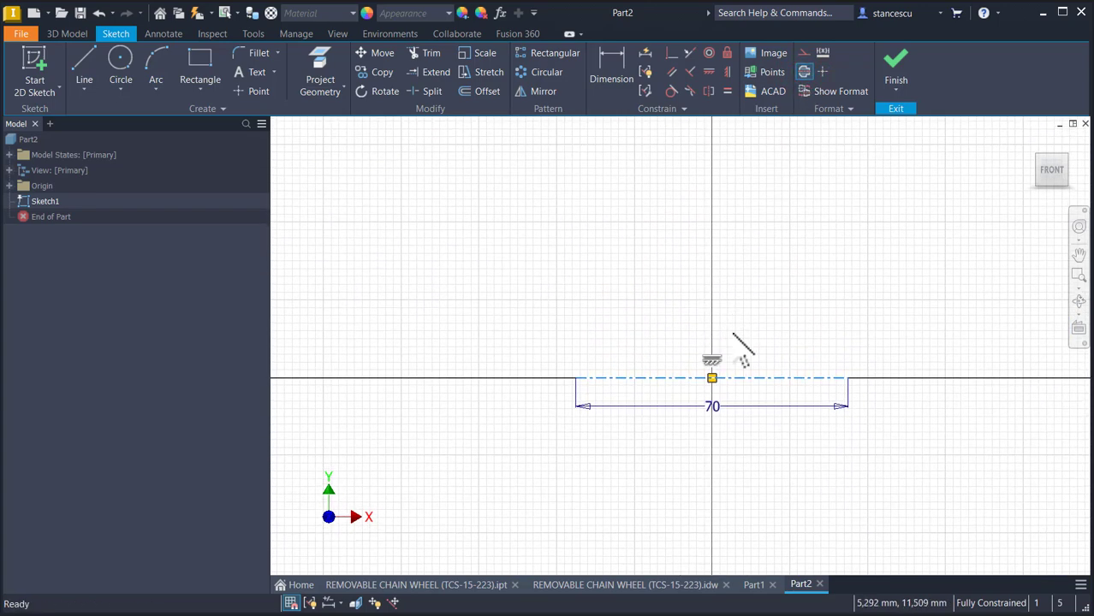
left_click(83, 64)
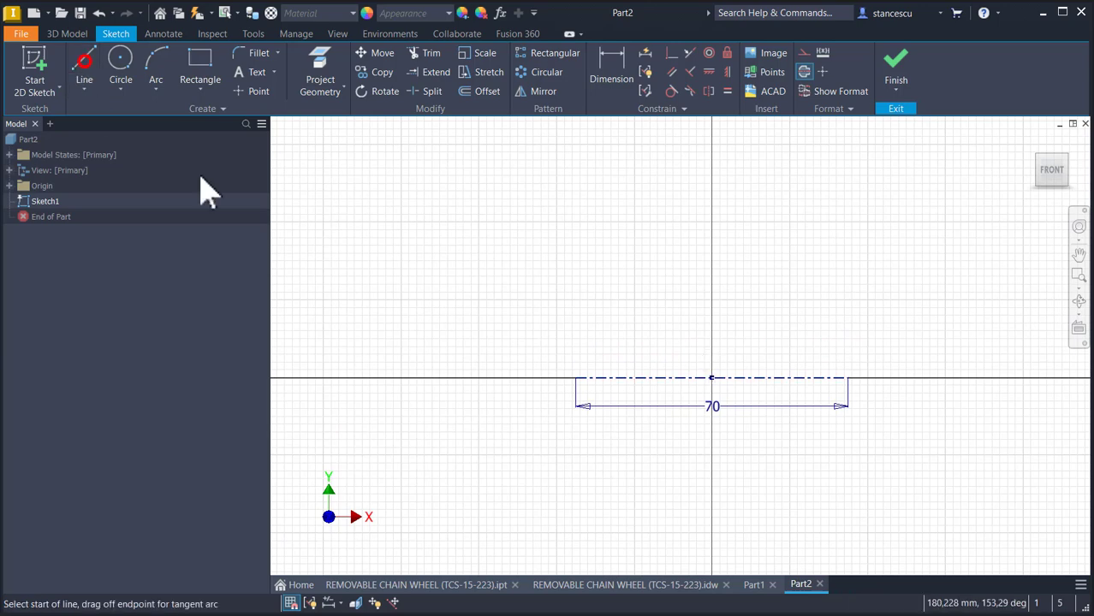
left_click(576, 315)
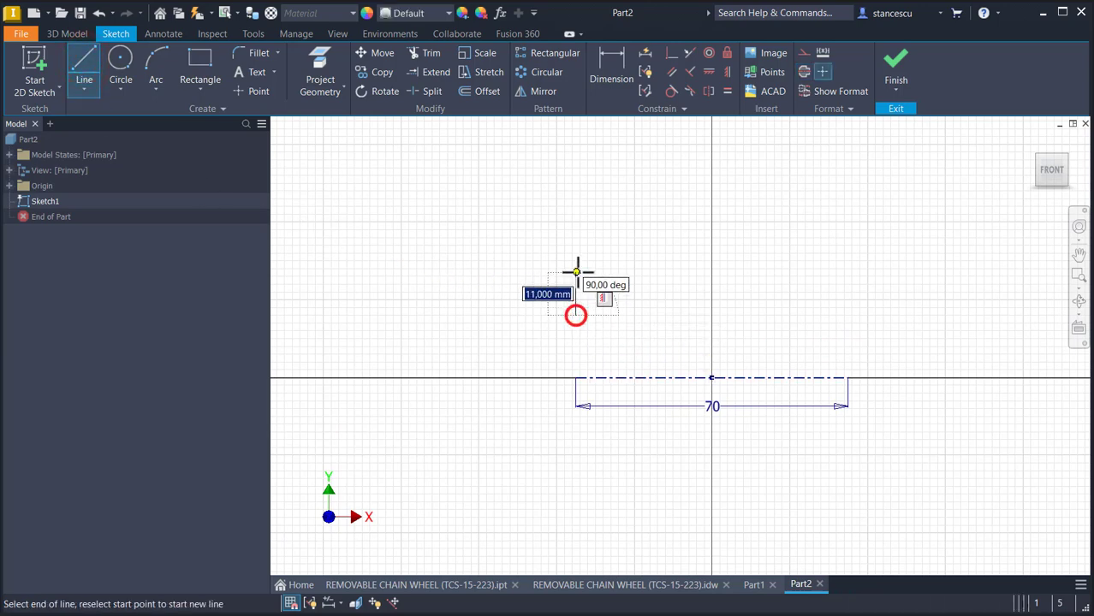
left_click(576, 265)
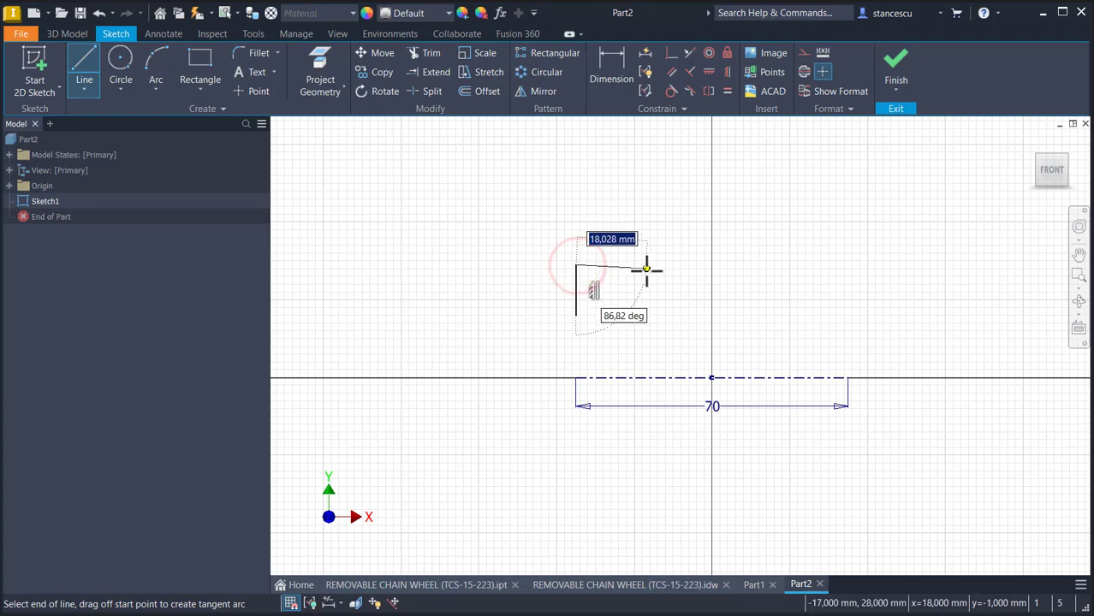
left_click(682, 266)
middle_click_drag(693, 214, 684, 328)
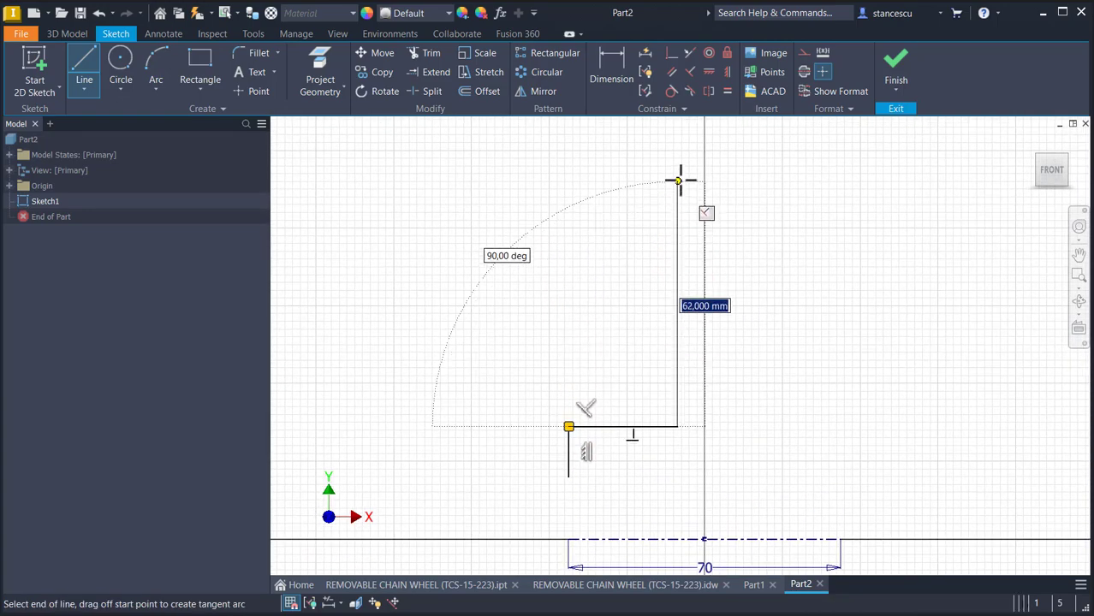
left_click(676, 147)
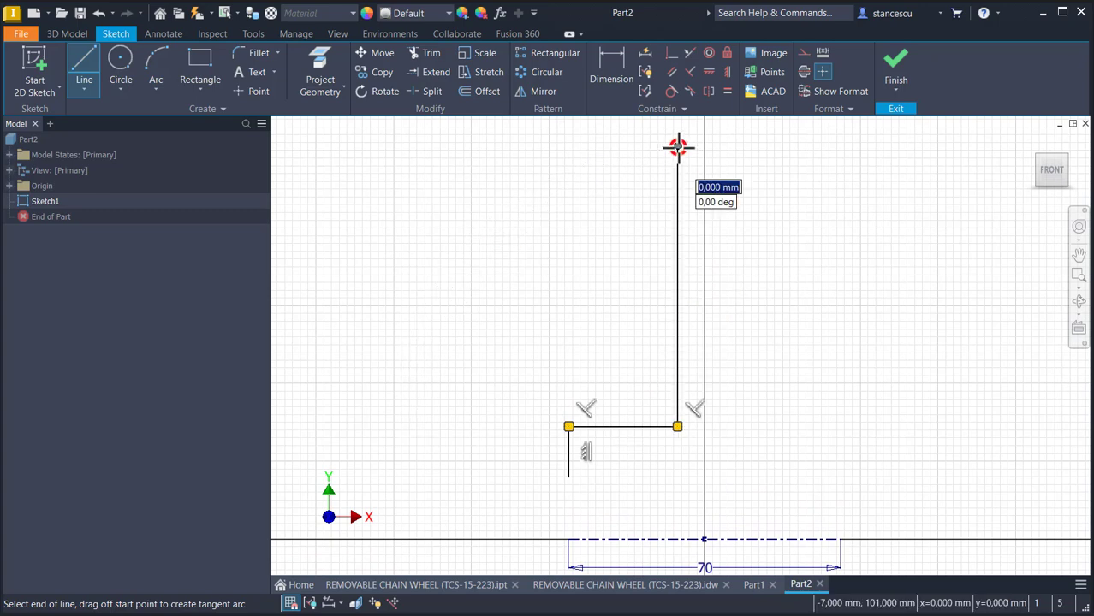
Add a line about 16 mm long to the left from the profile's upper end and make it horizontal.
left_click(616, 154)
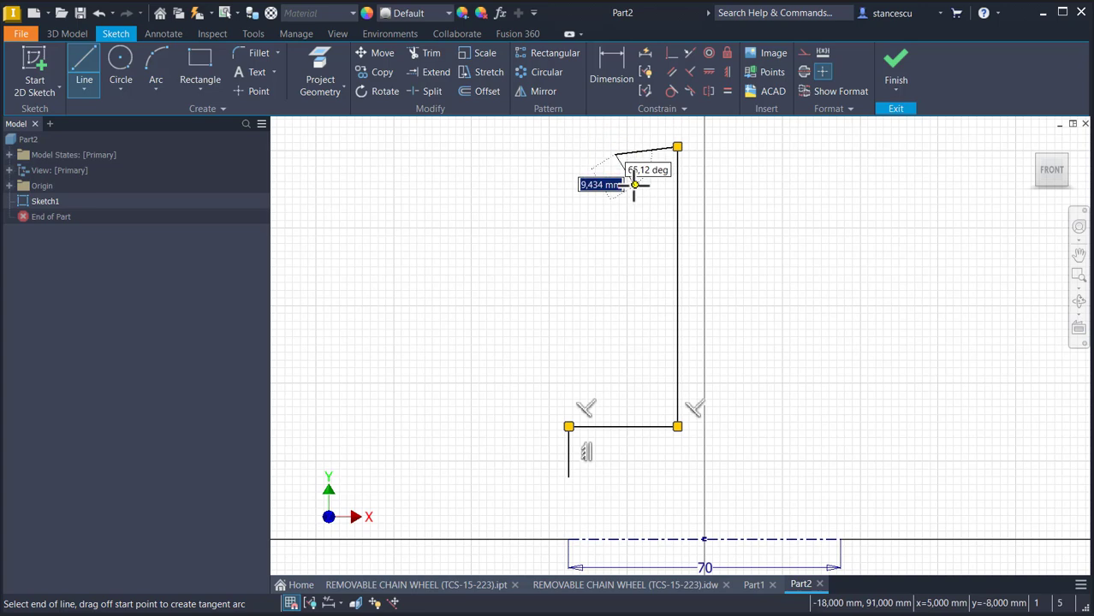
key("Escape")
left_click_drag(617, 154, 615, 146)
Continue the profile with lines about 18 mm up, 11 mm right and 8 mm up, ending in a short tangent arc.
middle_click_drag(624, 185, 622, 291)
left_click(67, 65)
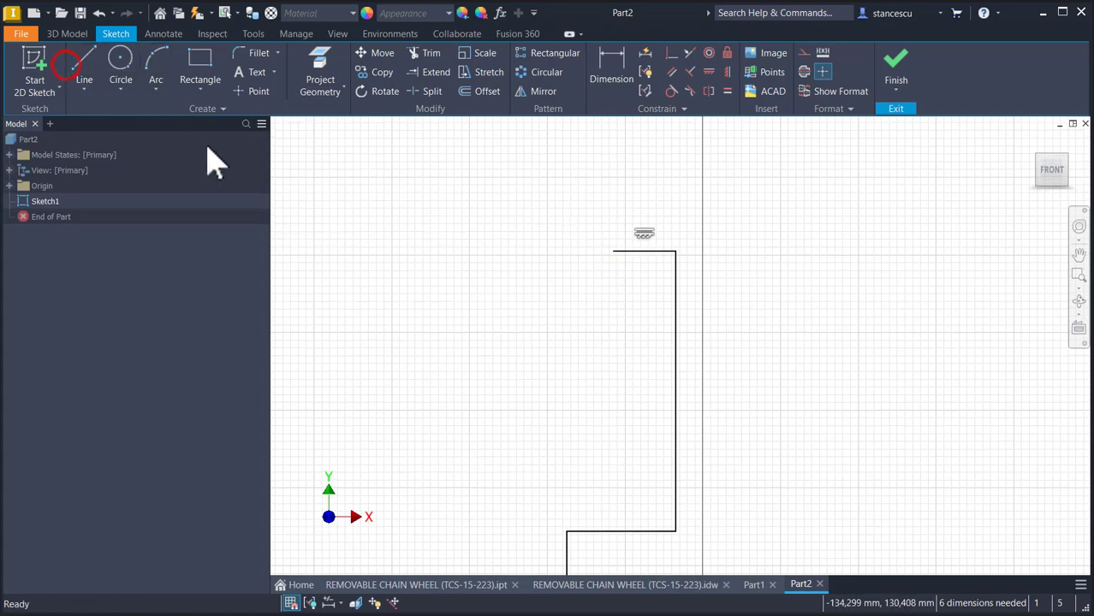
left_click(90, 50)
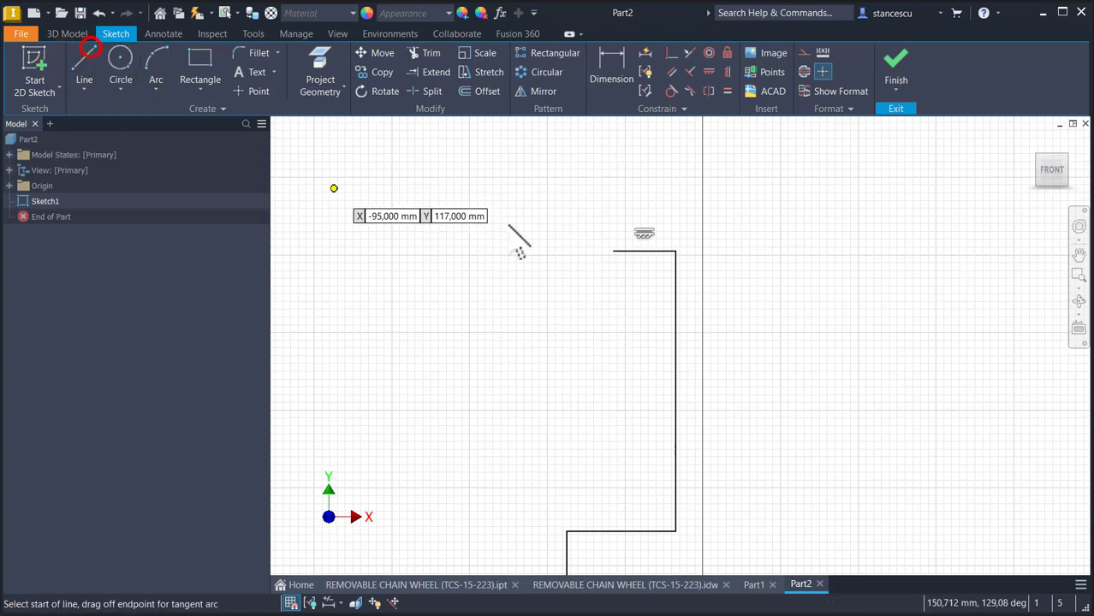
left_click(613, 251)
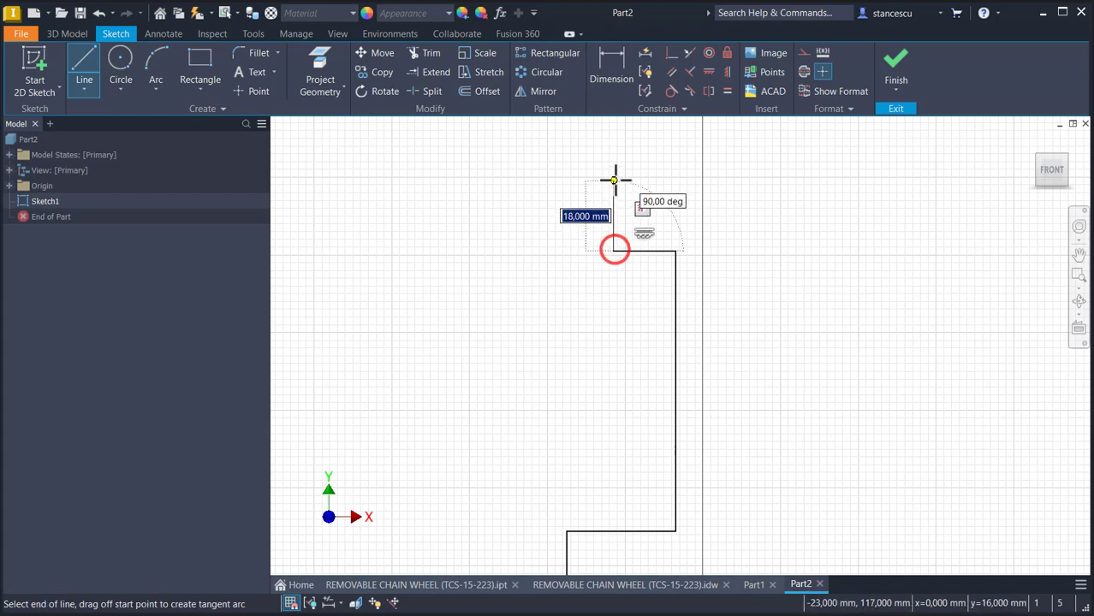
left_click(614, 180)
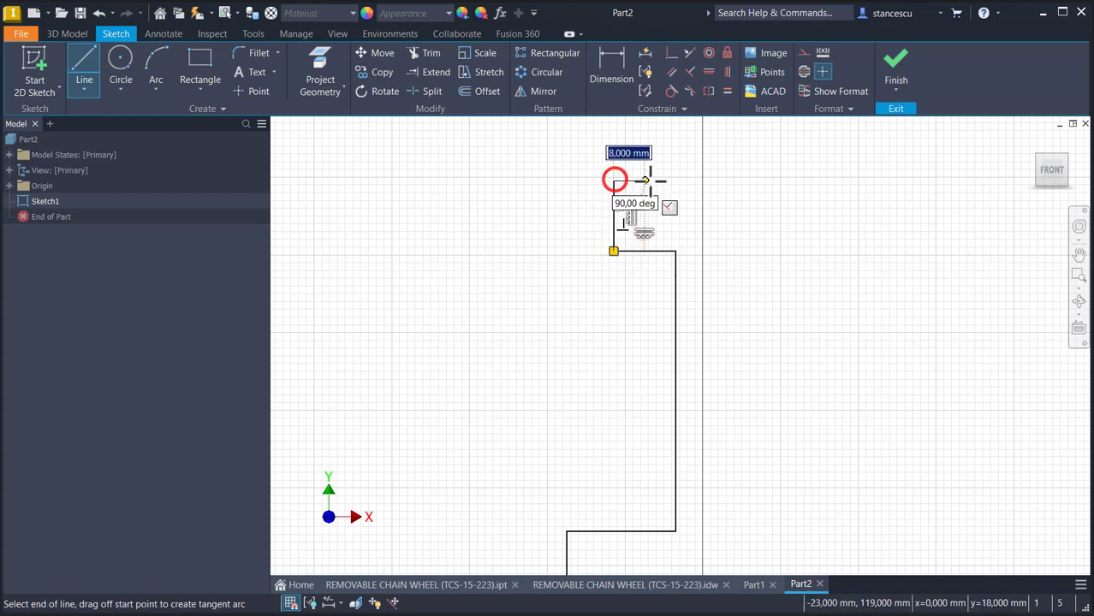
left_click(656, 181)
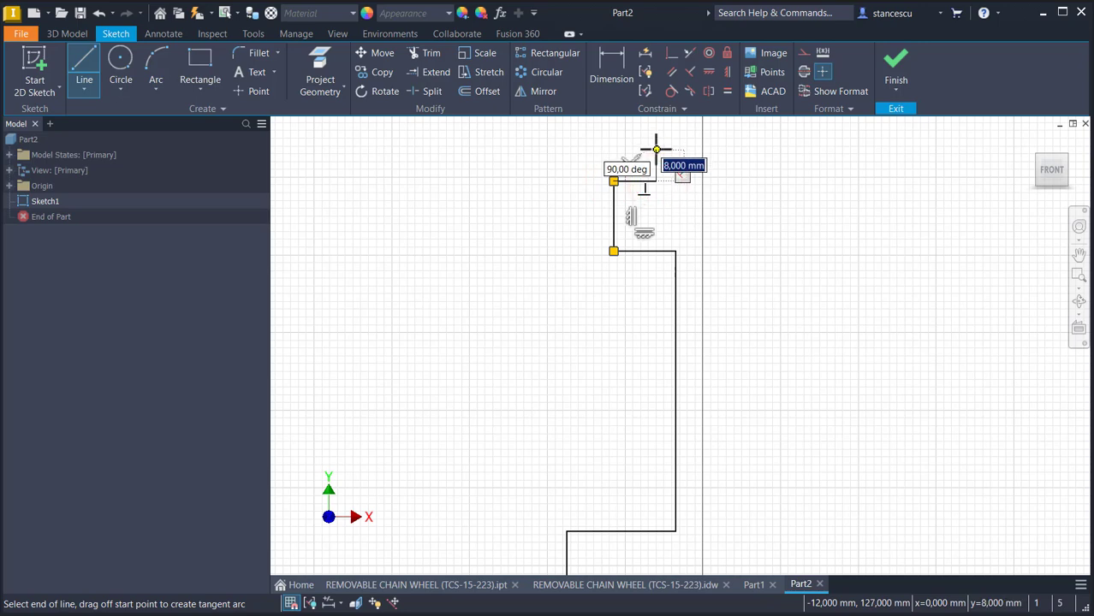
left_click(655, 148)
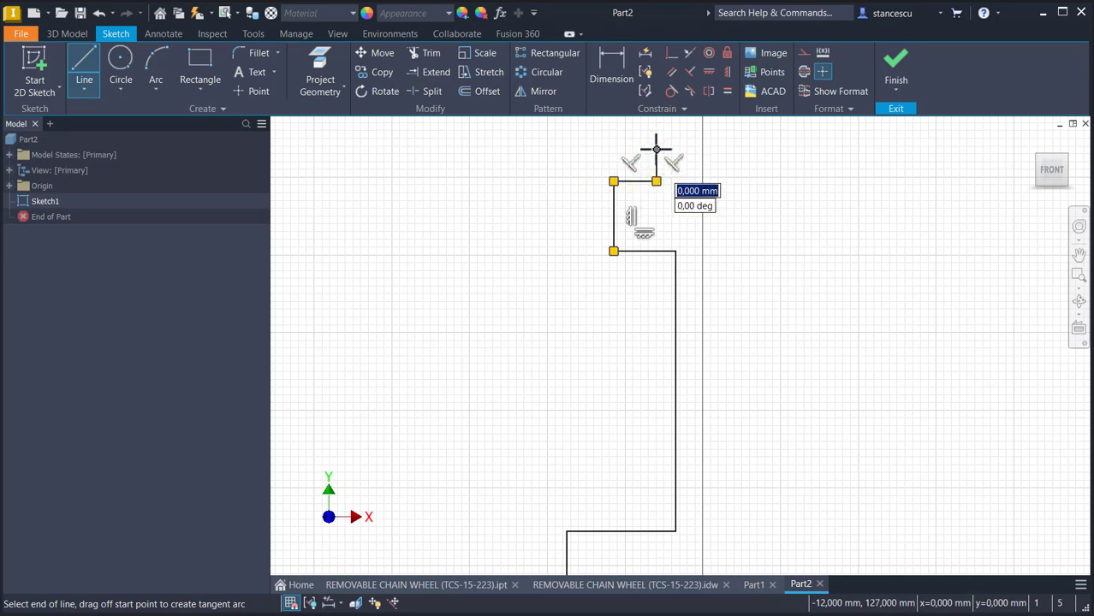
left_click_drag(656, 149, 664, 134)
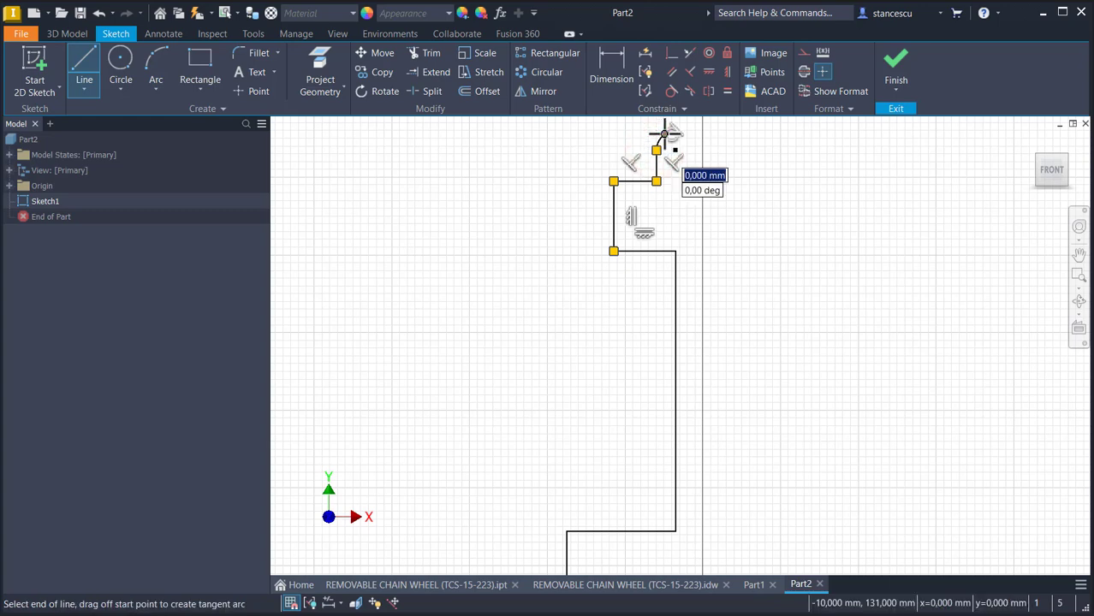
key("Escape")
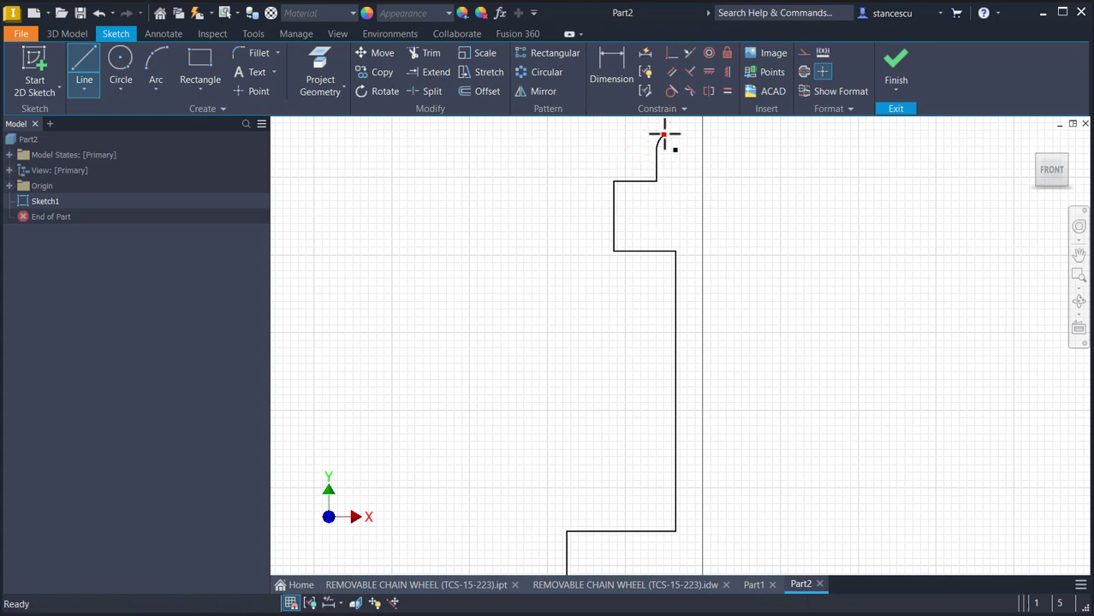
Draw a vertical line about 115 mm long down to the origin, beside the profile.
scroll(820, 254, "down", 2)
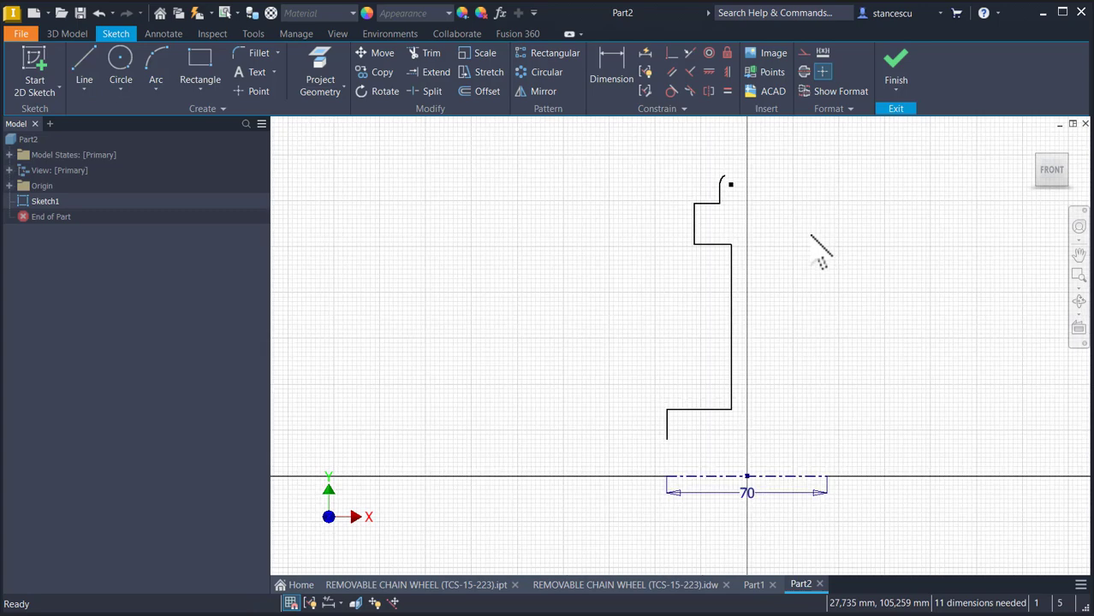
left_click(91, 68)
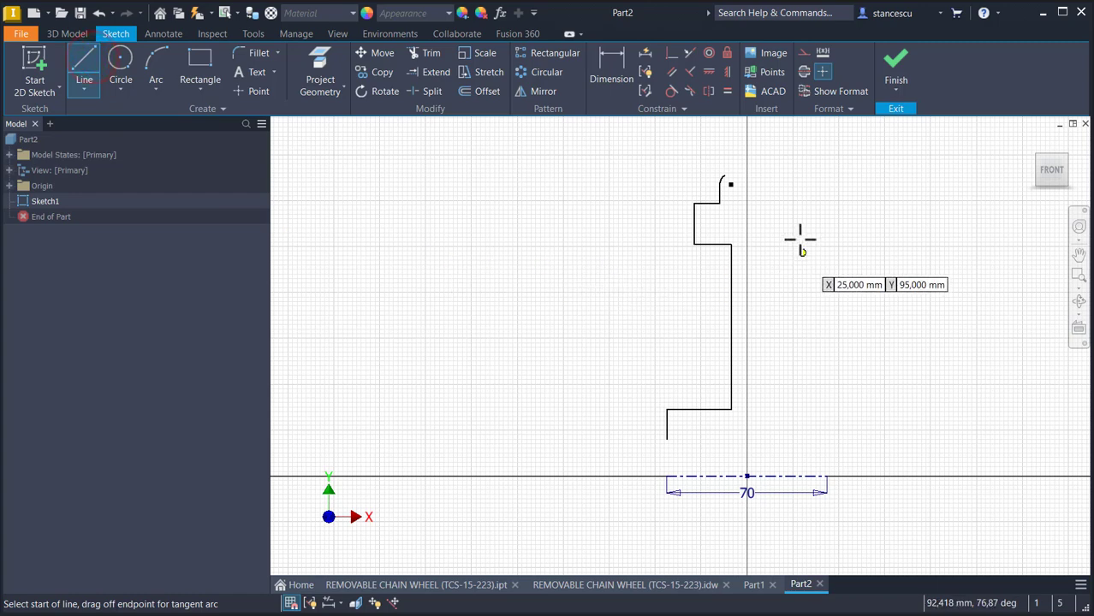
left_click(746, 211)
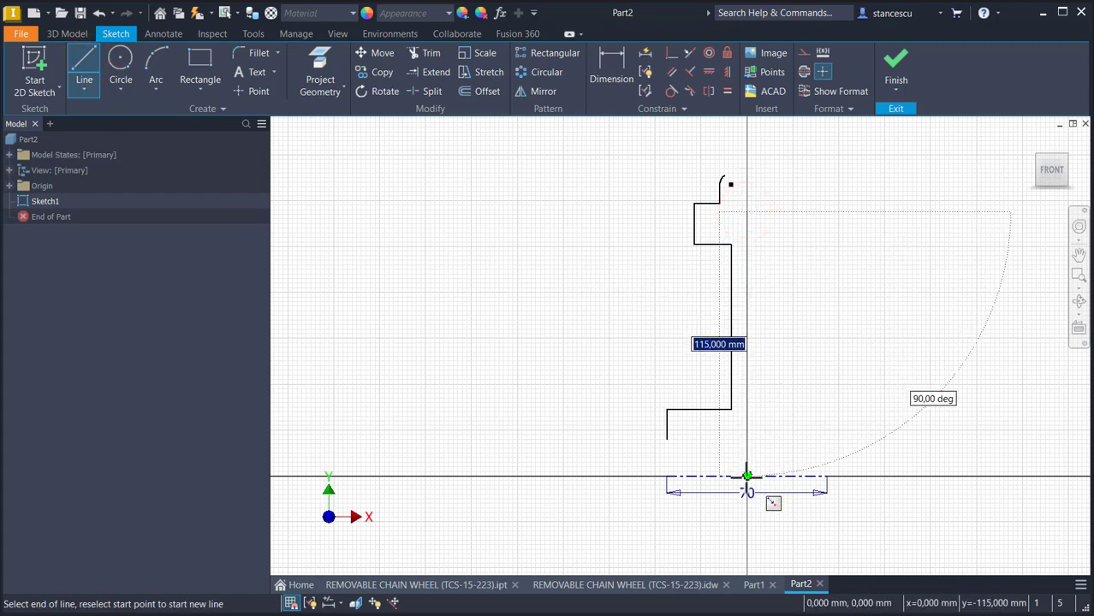
left_click(747, 476)
key("Escape")
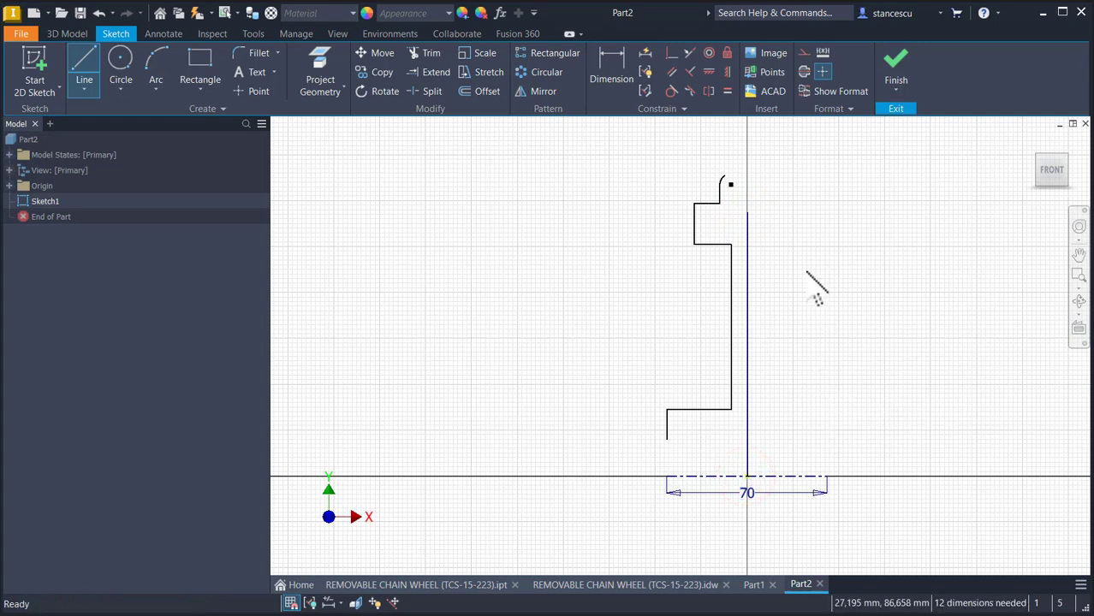
Constrain the vertical axis line's upper endpoint coincident with the profile's uppermost horizontal line.
left_click(671, 57)
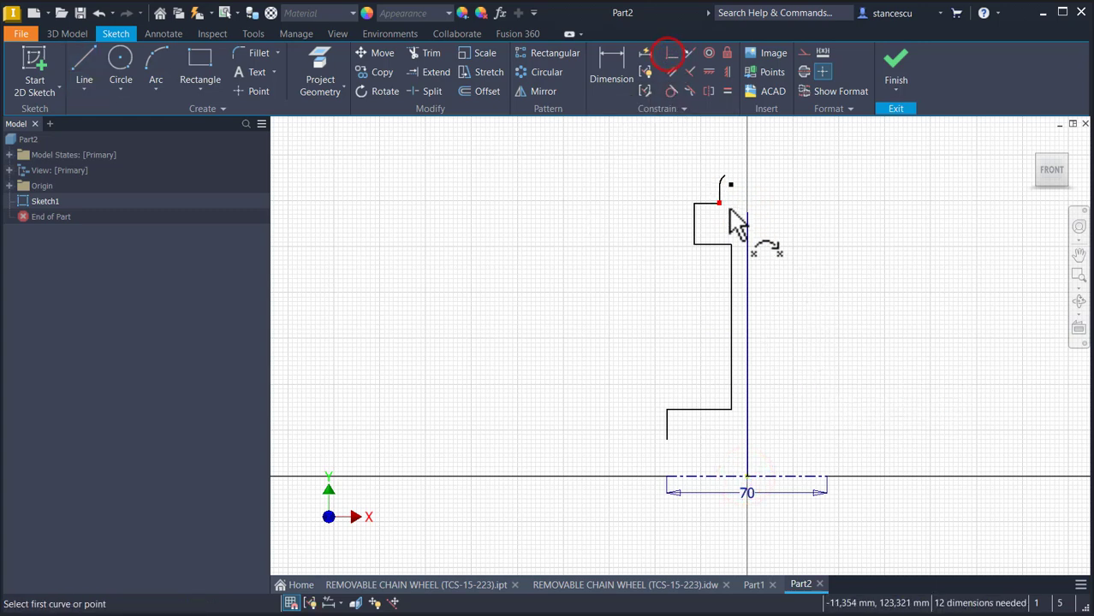
left_click(745, 210)
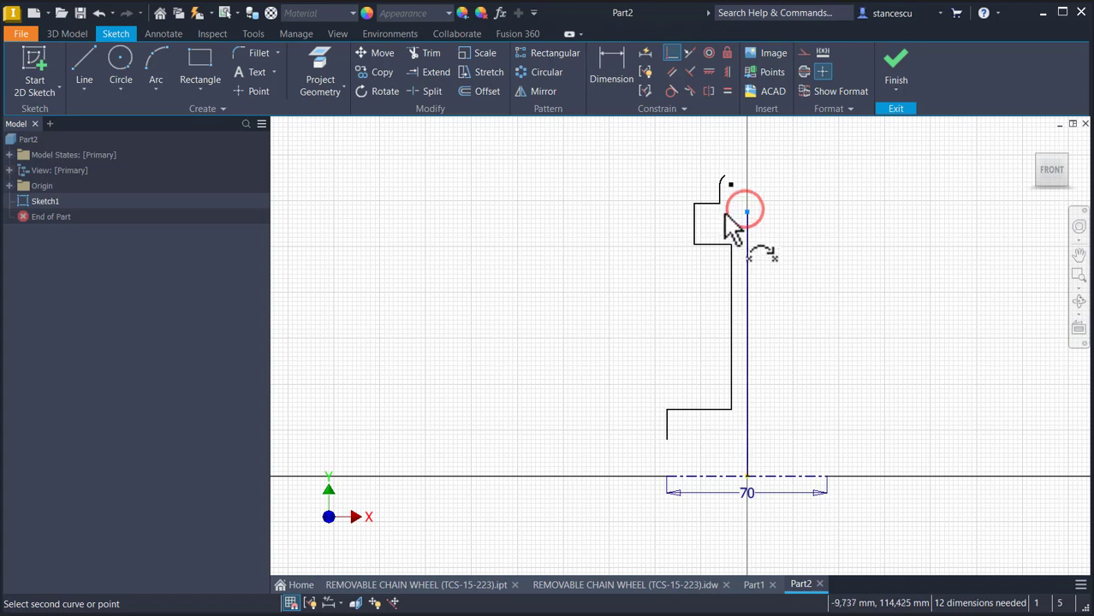
left_click(713, 206)
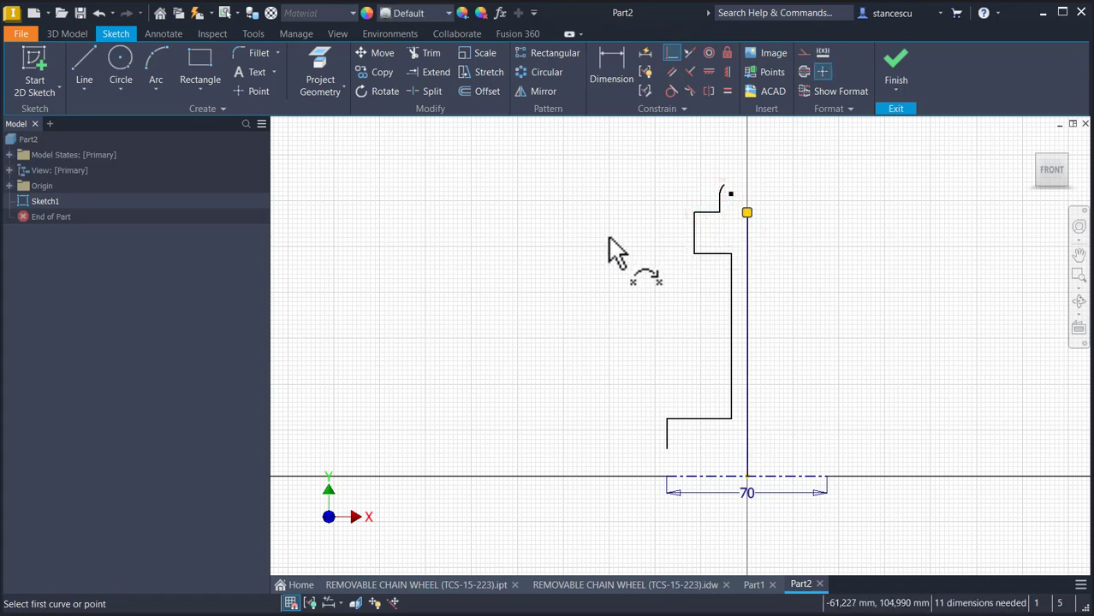
key("Escape")
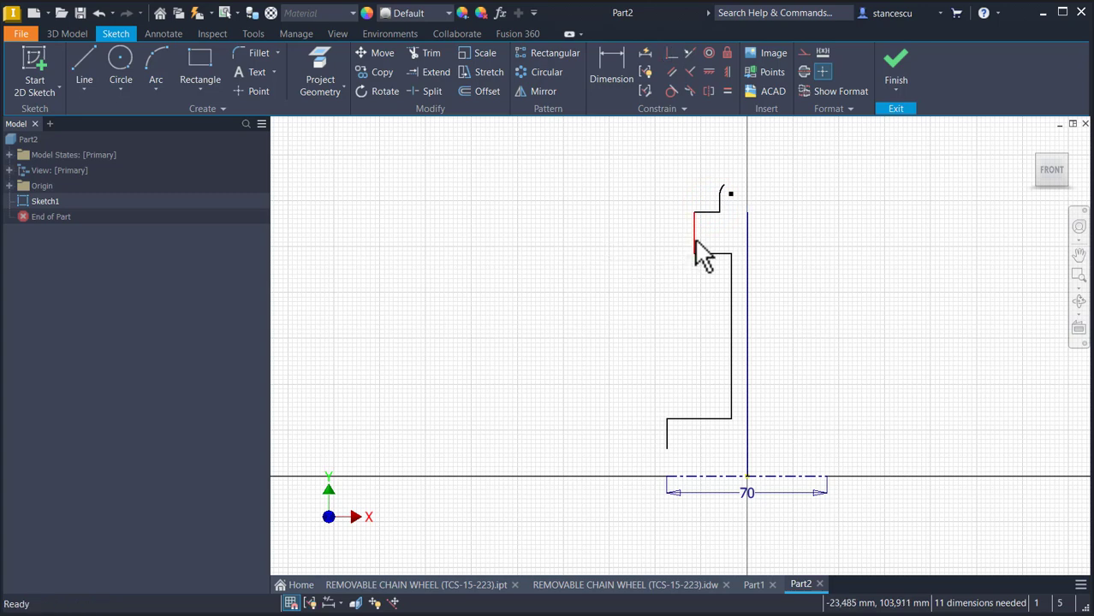
Convert the vertical line through the origin to construction geometry and deselect it.
left_click(751, 296)
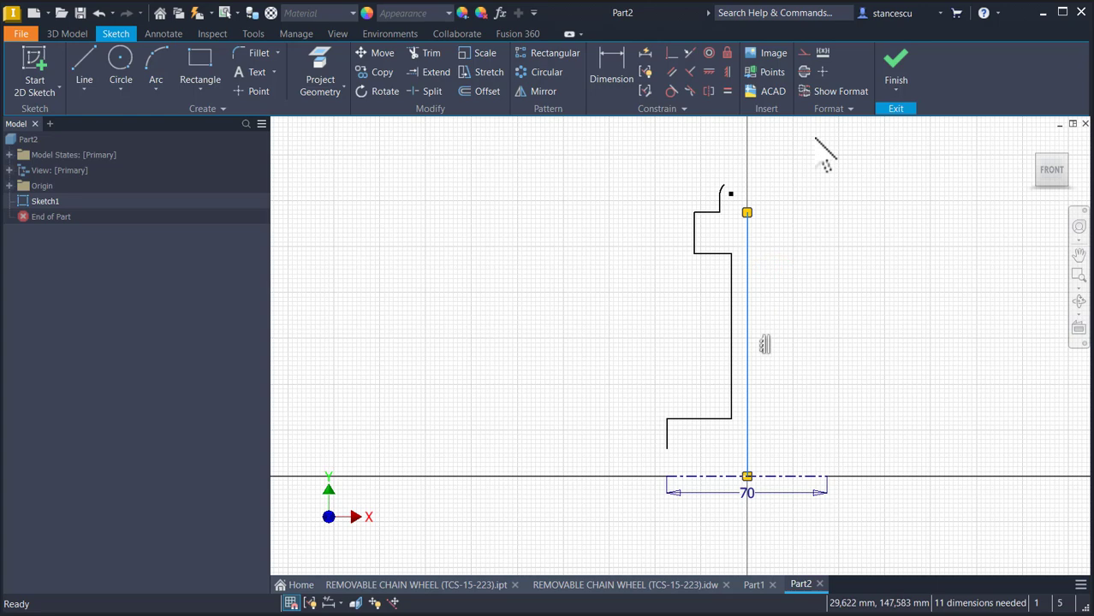
left_click(804, 52)
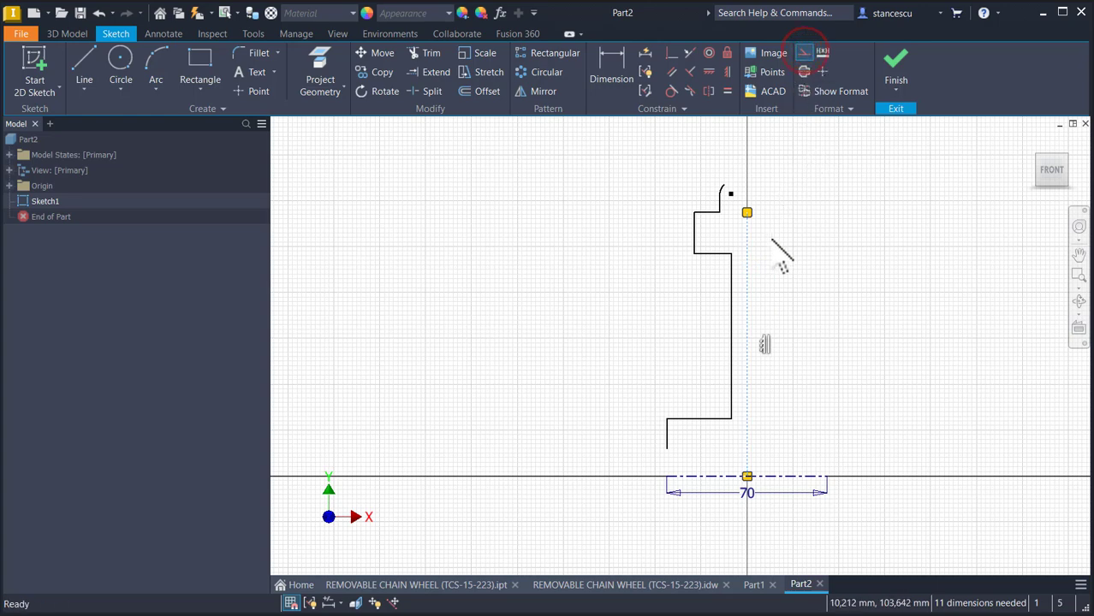
left_click(806, 249)
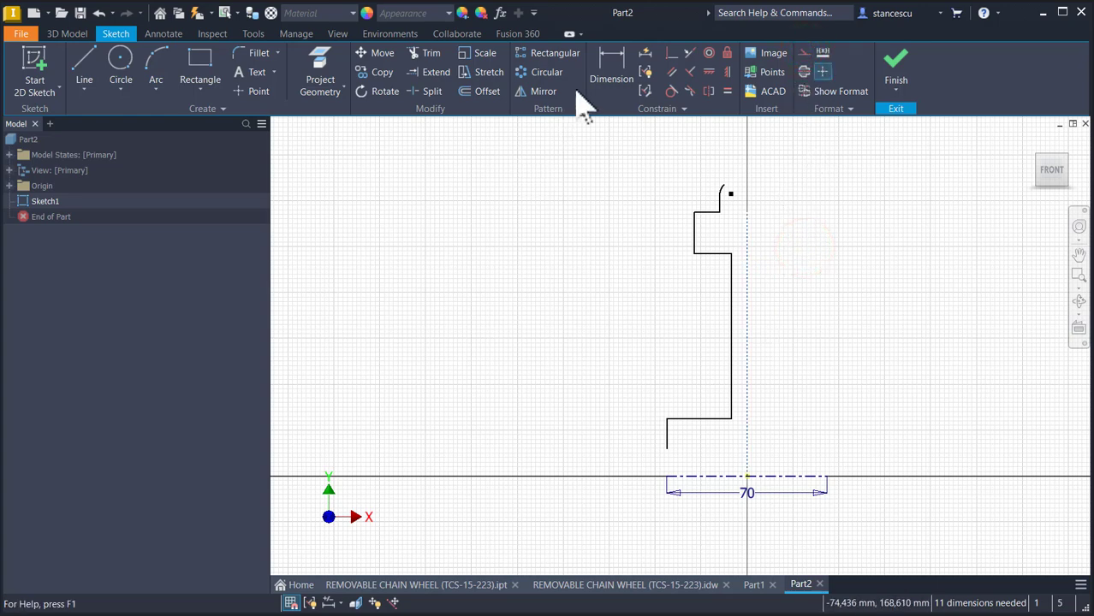
Mirror the whole half profile about the vertical construction line through the origin.
left_click(545, 91)
mouse_move(647, 159)
left_mouse_down()
mouse_move(647, 261)
mouse_move(703, 428)
mouse_move(738, 461)
left_mouse_up()
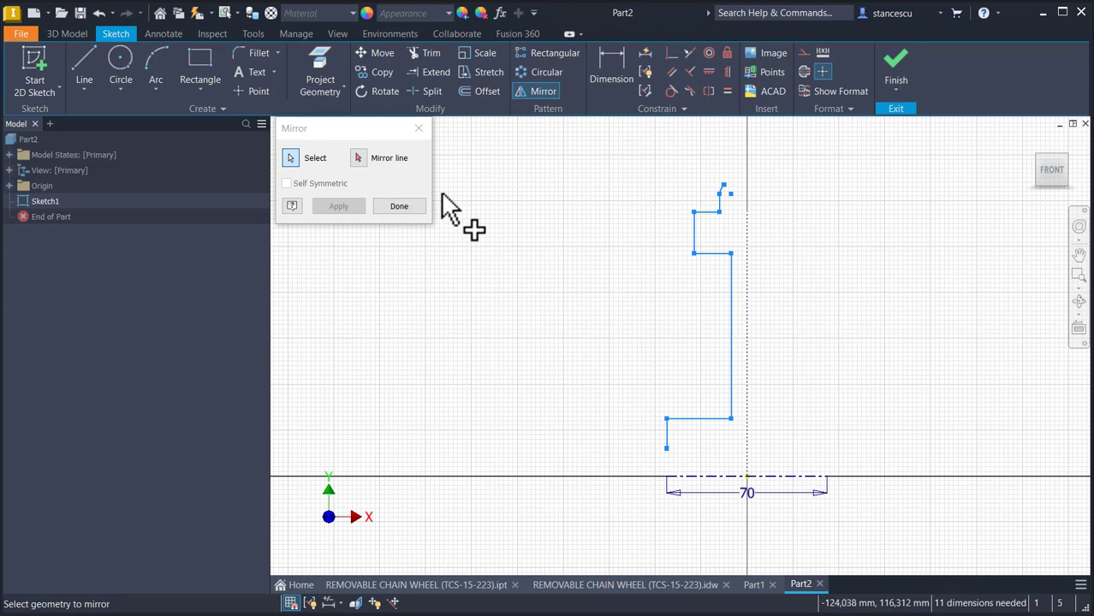
left_click(358, 158)
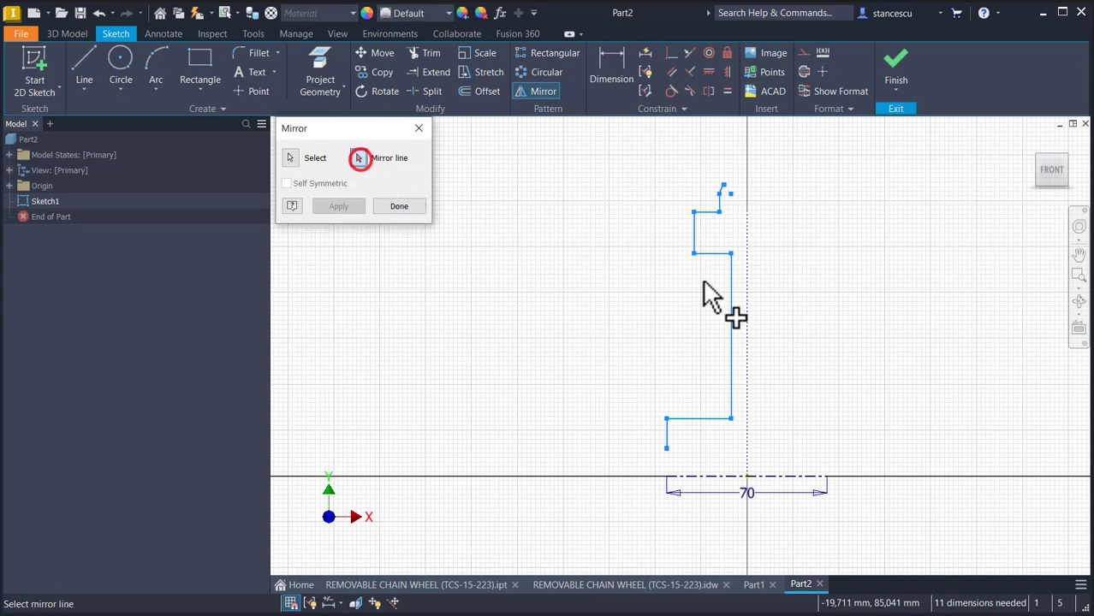
left_click(749, 318)
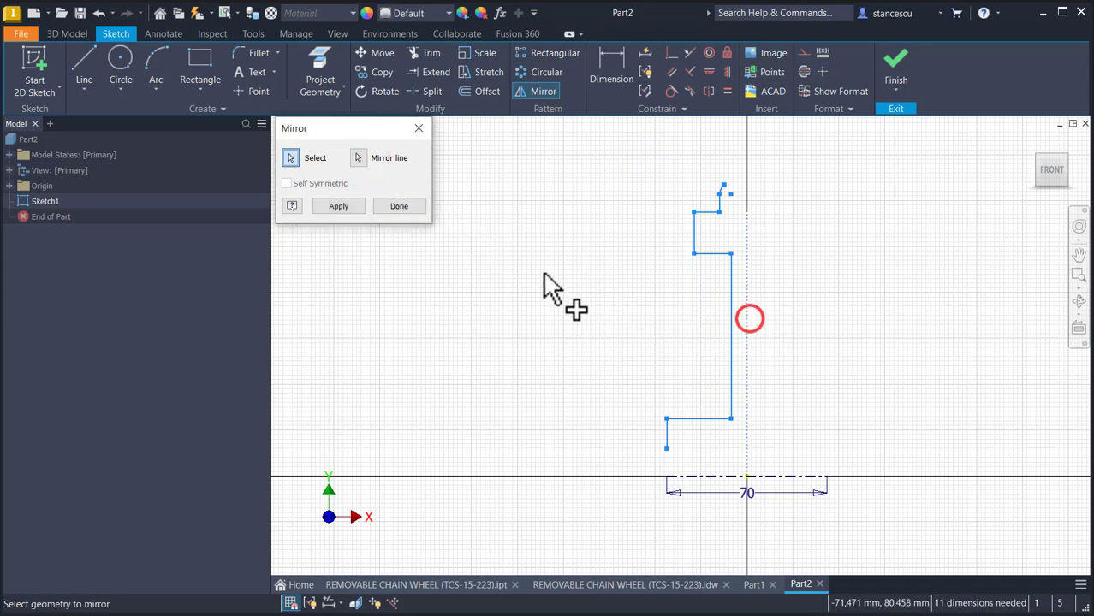
left_click(339, 207)
left_click(403, 207)
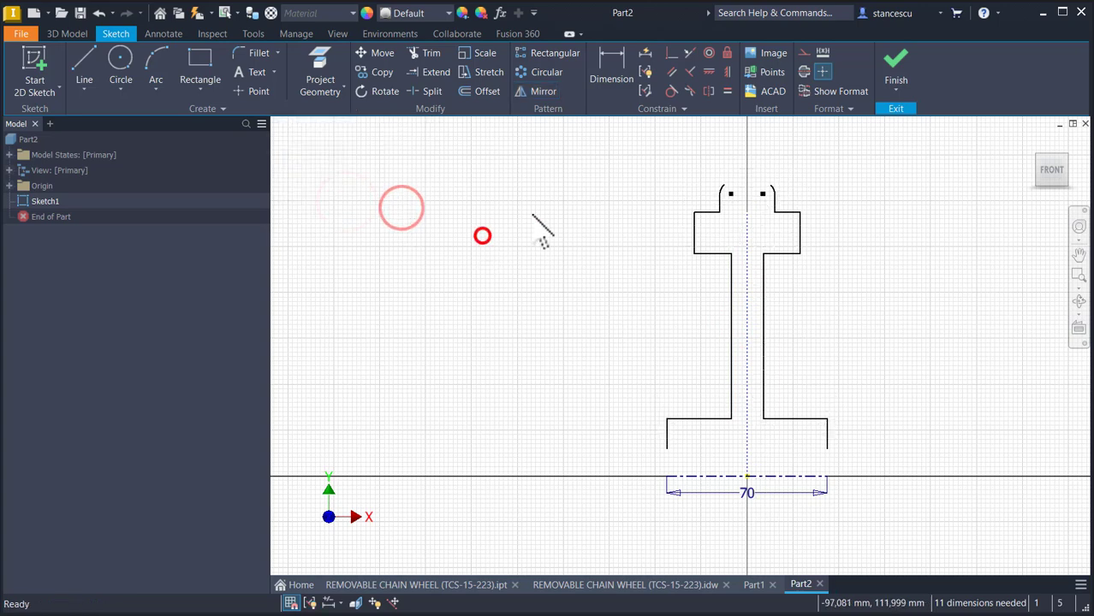
Close the hub's lower edge with a horizontal line and make it equal in length to the 70 mm centerline.
left_click(82, 65)
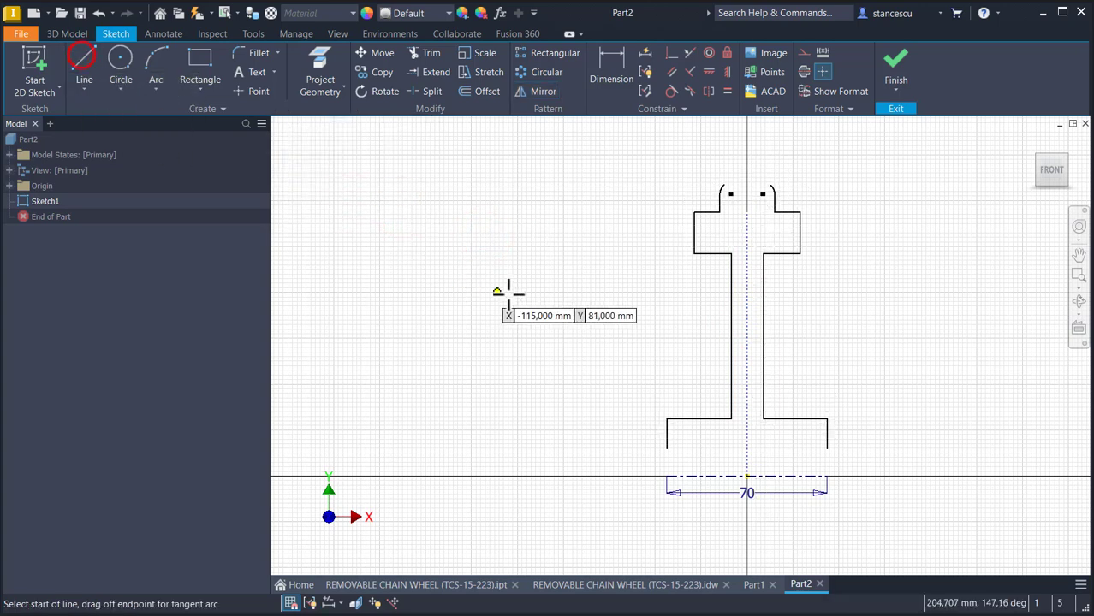
left_click(667, 447)
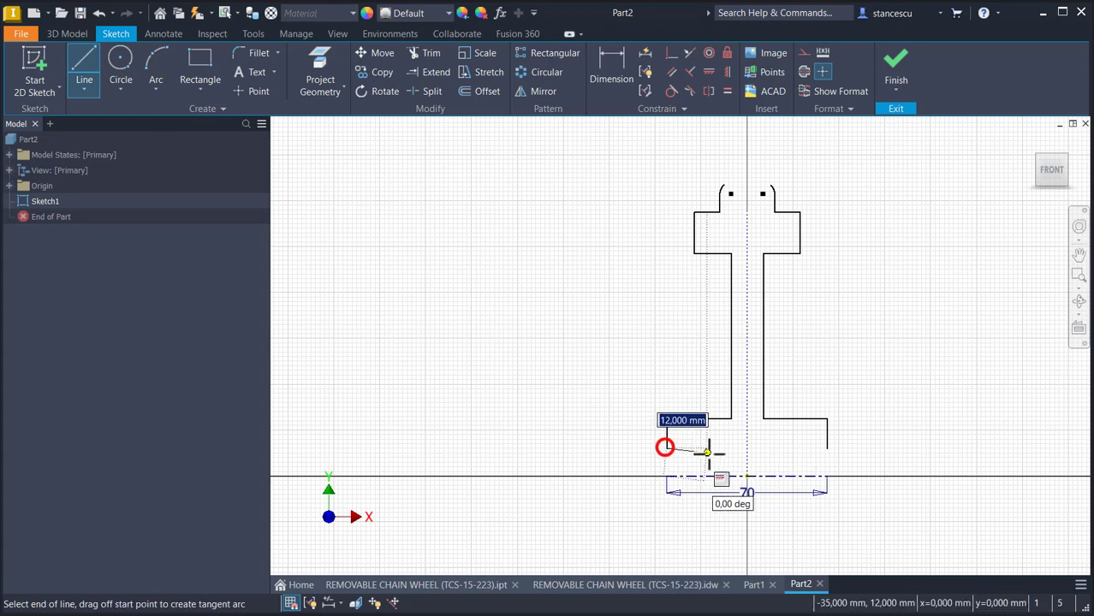
left_click(826, 446)
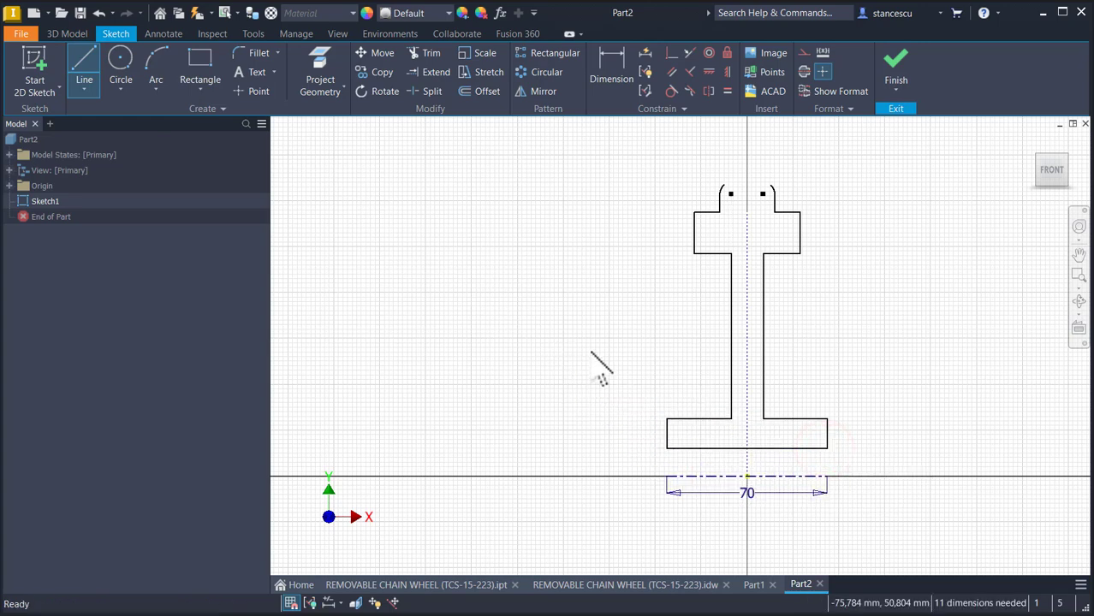
key("Escape")
left_click(727, 91)
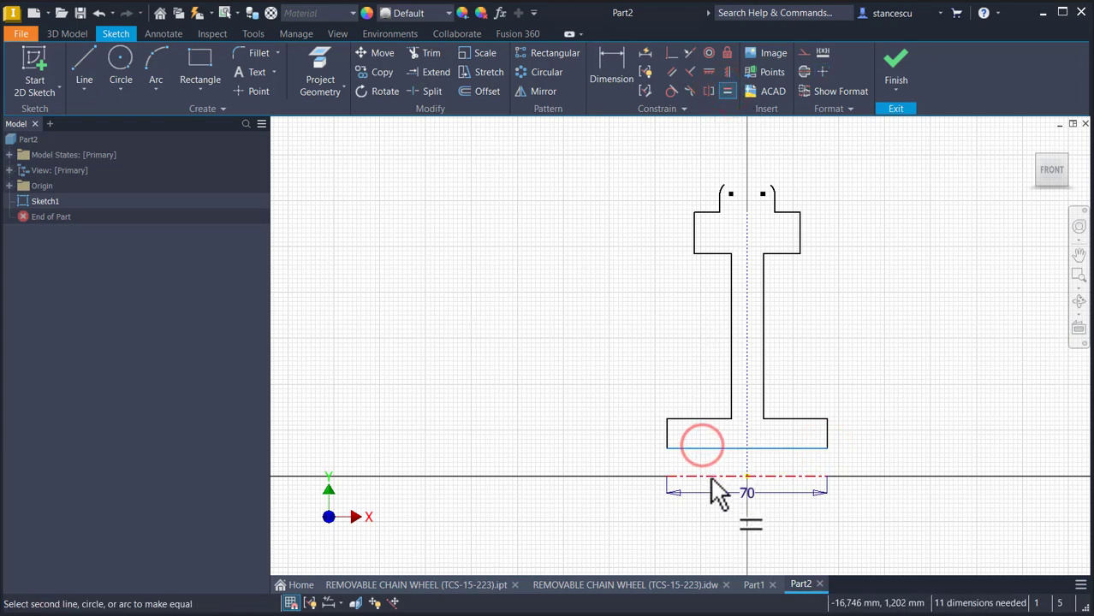
left_click(707, 477)
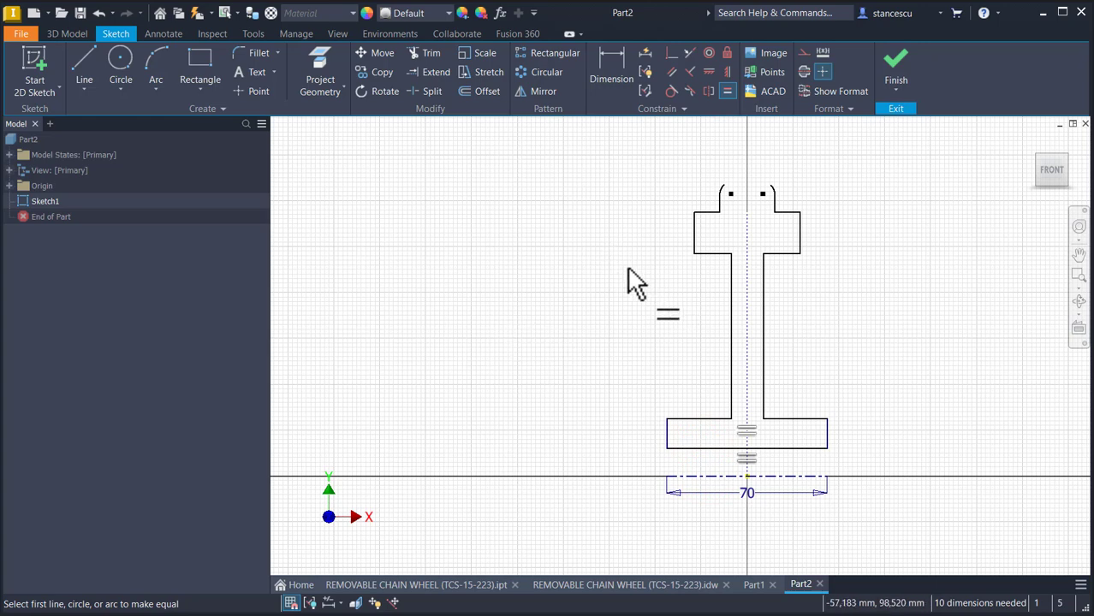
Dimension the hub's lower edge from the horizontal centerline as a 35 mm bore diameter.
left_click(611, 75)
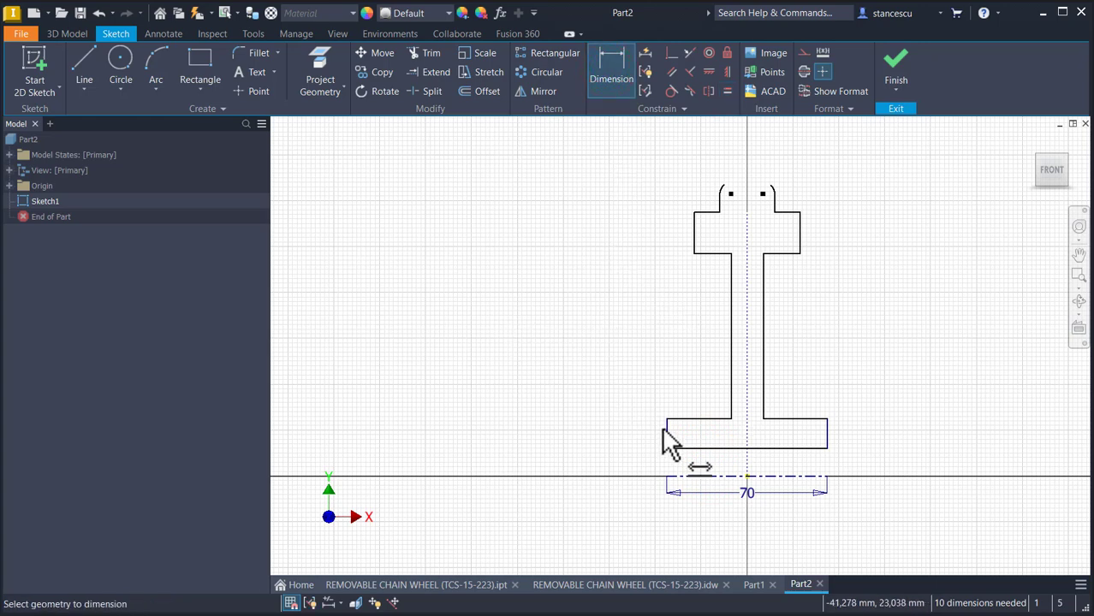
left_click(687, 447)
left_click(689, 475)
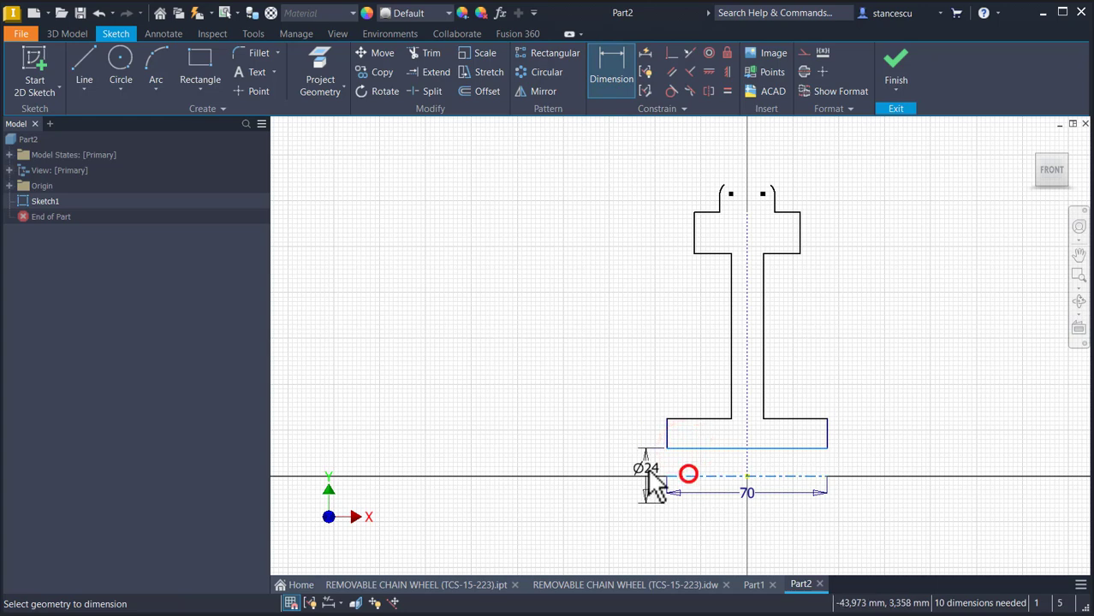
left_click(648, 485)
type("3")
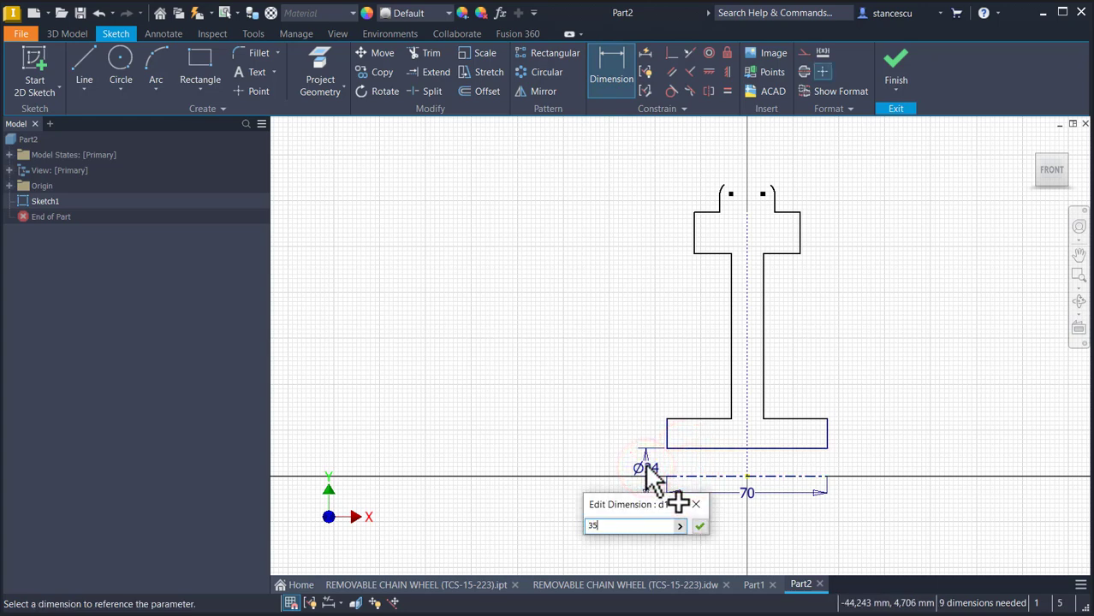
type("5")
key("Return")
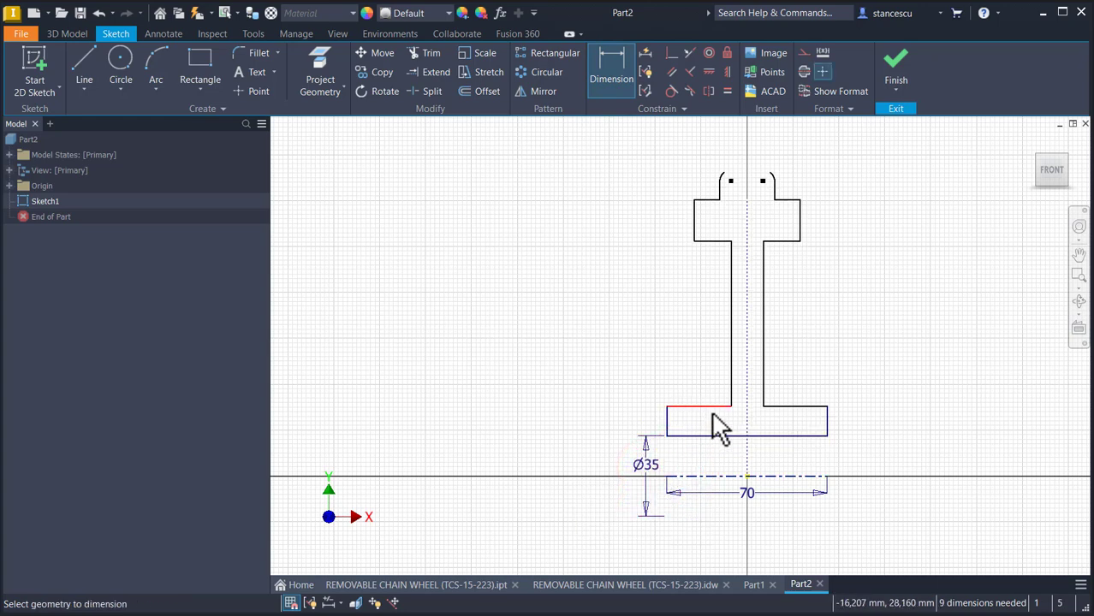
Dimension the hub's upper edge from the horizontal centerline as a 70 mm outer diameter.
left_click(709, 408)
left_click(709, 477)
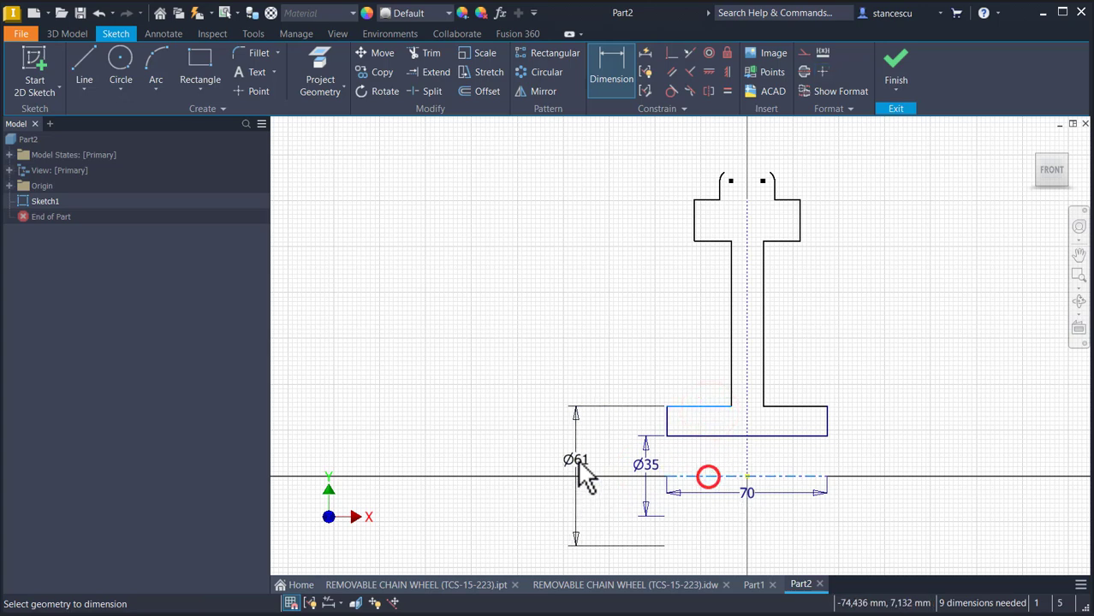
left_click(592, 466)
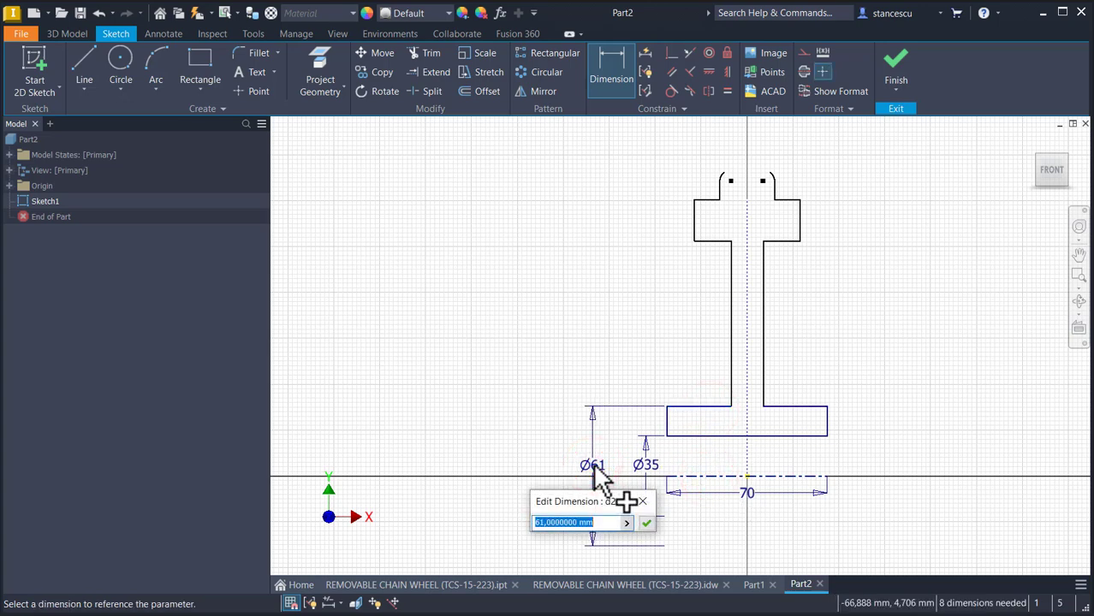
type("70")
key("Return")
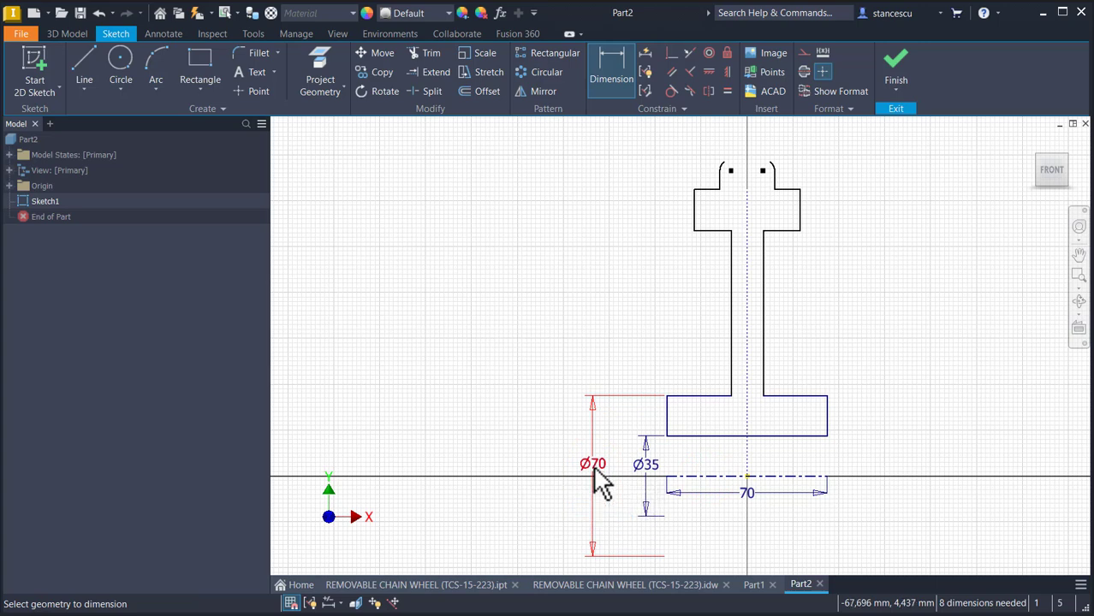
Dimension the web thickness between the two long vertical lines as 12 mm.
left_click(729, 343)
left_click(760, 347)
left_click(784, 335)
type("12")
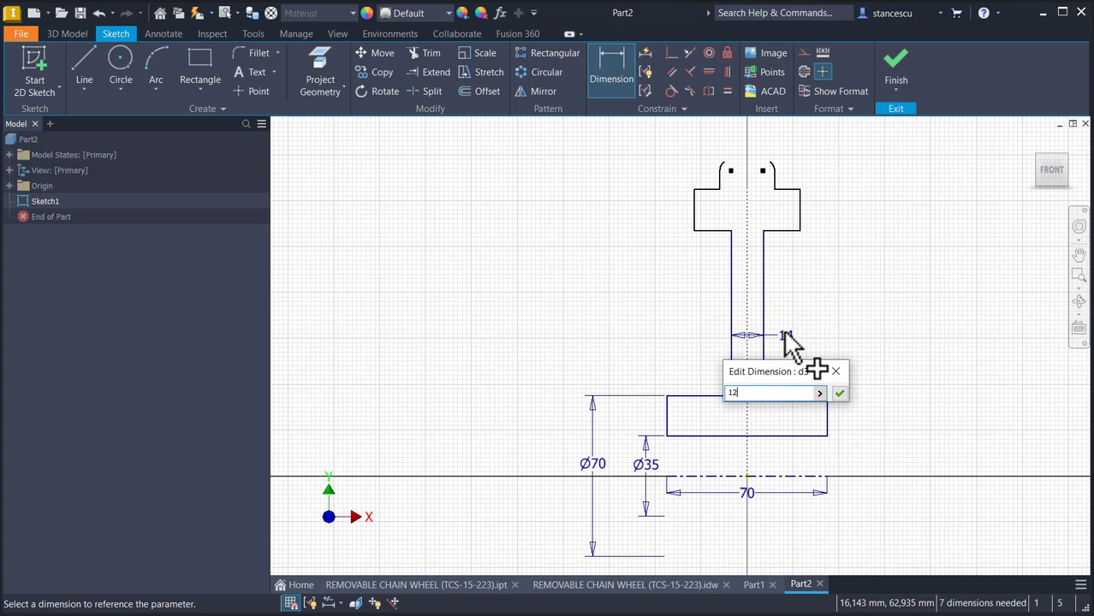
key("Return")
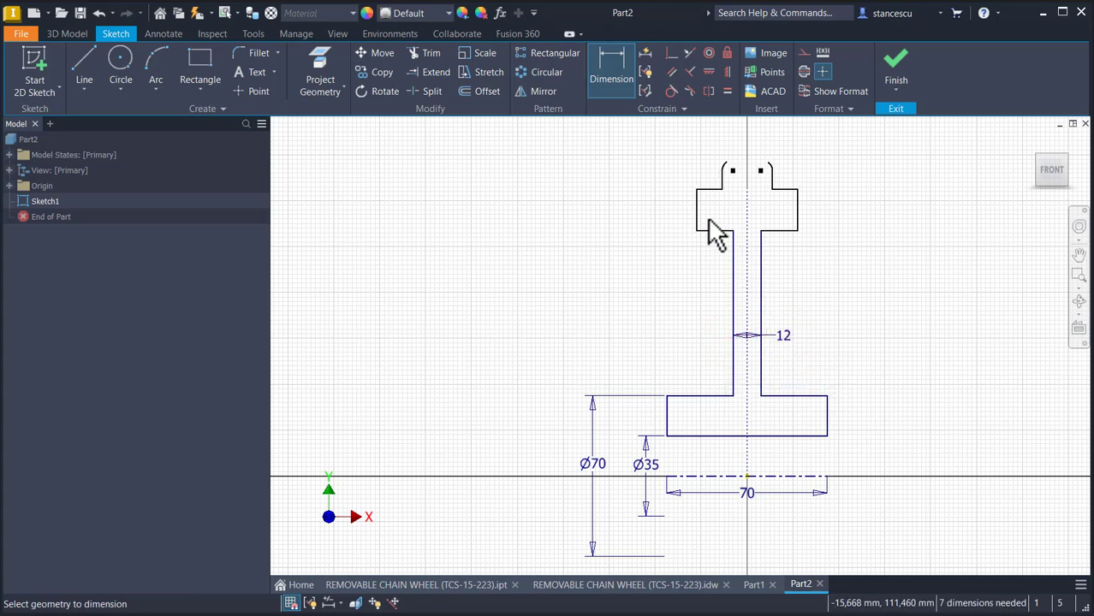
Dimension the rim width between its two outer vertical edges as 40 mm.
left_click(699, 216)
left_click(798, 217)
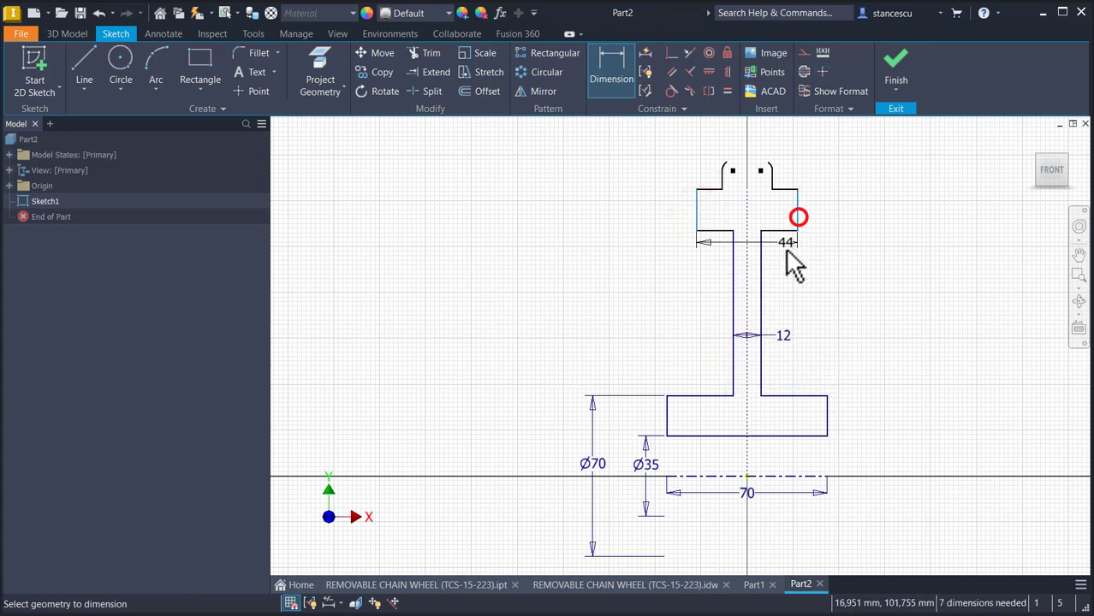
left_click(782, 255)
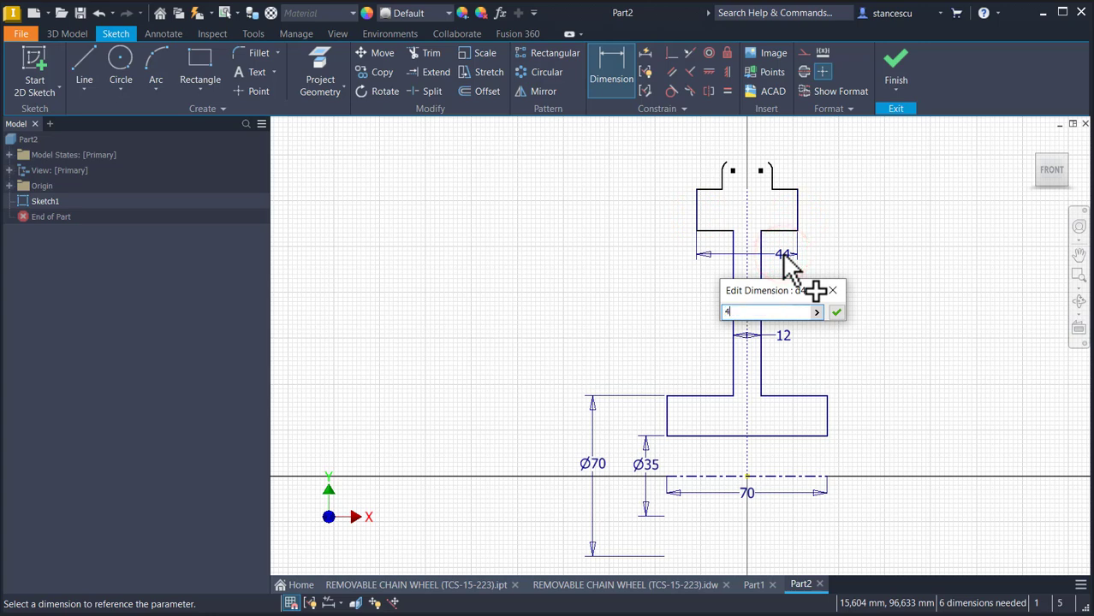
key("Return")
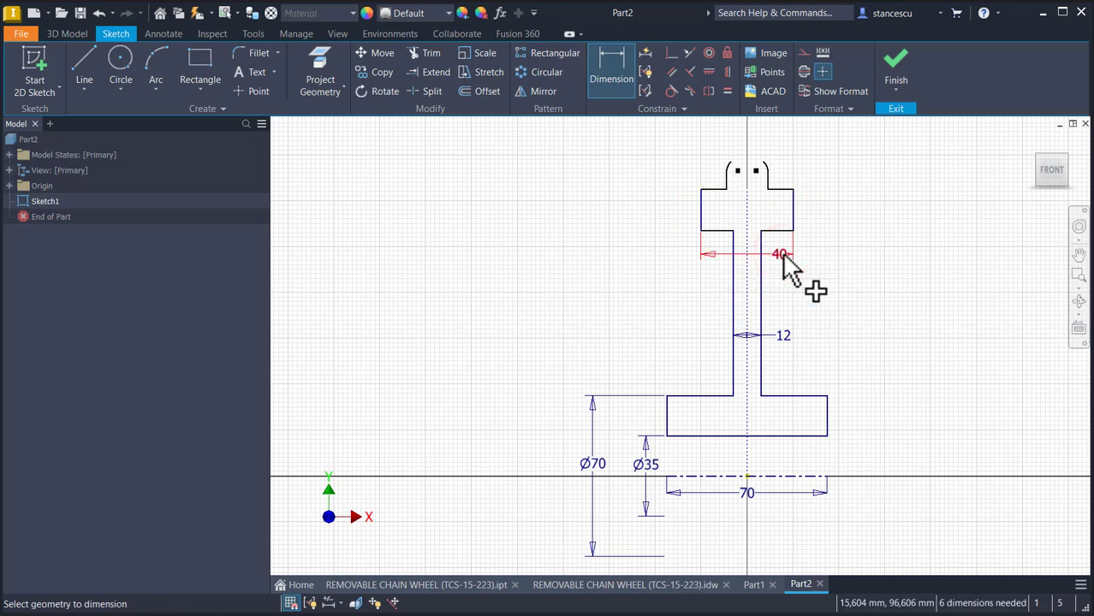
Close the profile's top with a horizontal line joining the upper ends of the two arcs.
left_click(84, 64)
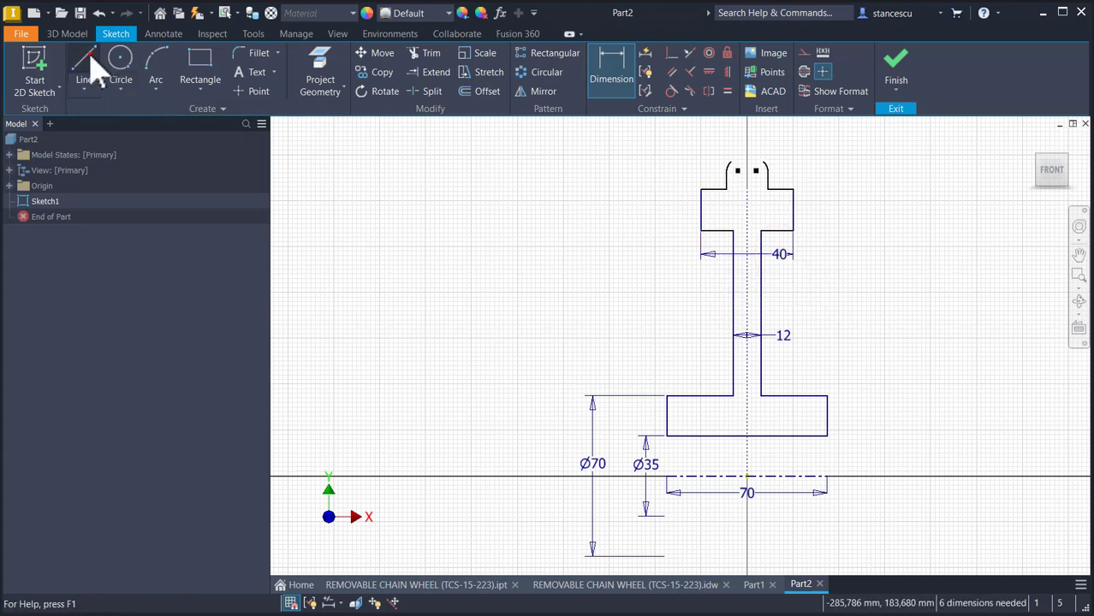
left_click(730, 163)
left_click(762, 163)
key("Escape")
Dimension the width between the two short vertical lines below the top arcs as 23 mm.
middle_click_drag(844, 204, 846, 272)
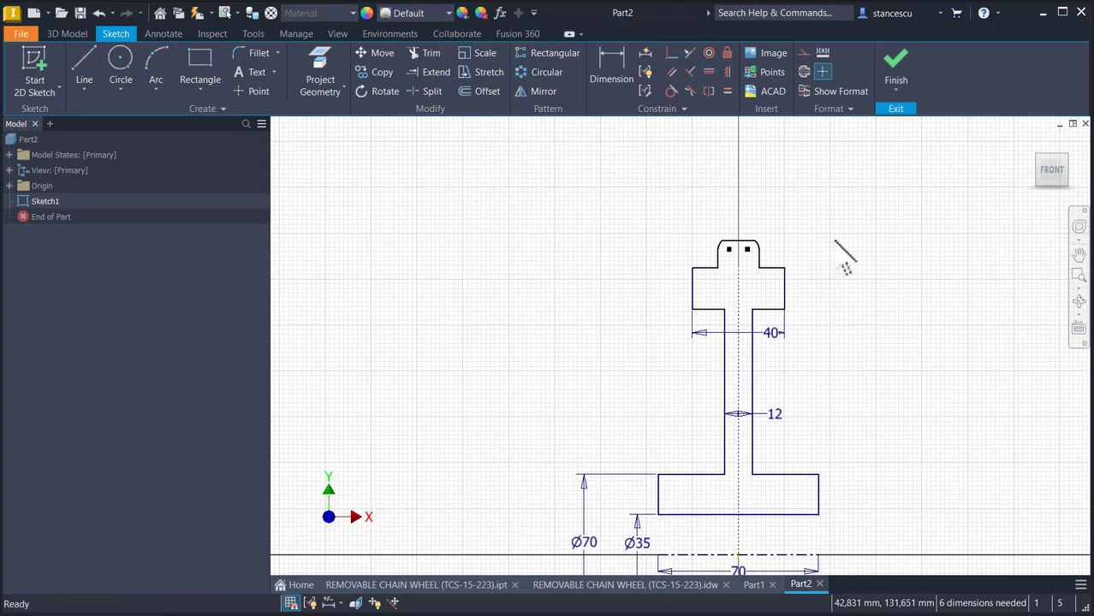
left_click(613, 81)
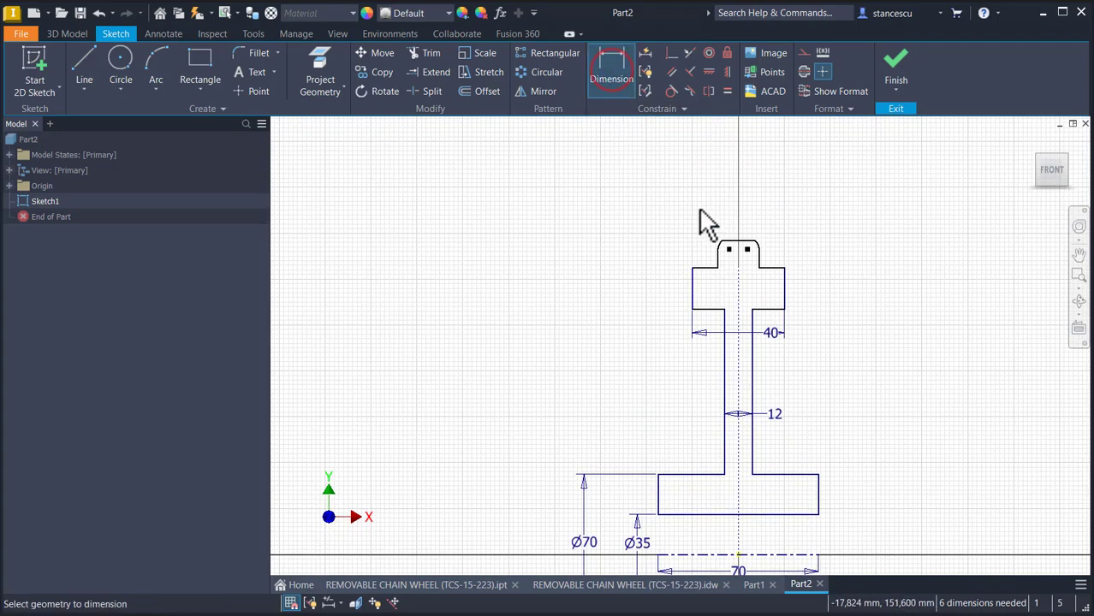
scroll(708, 227, "up", 3)
left_click(733, 291)
left_click(813, 291)
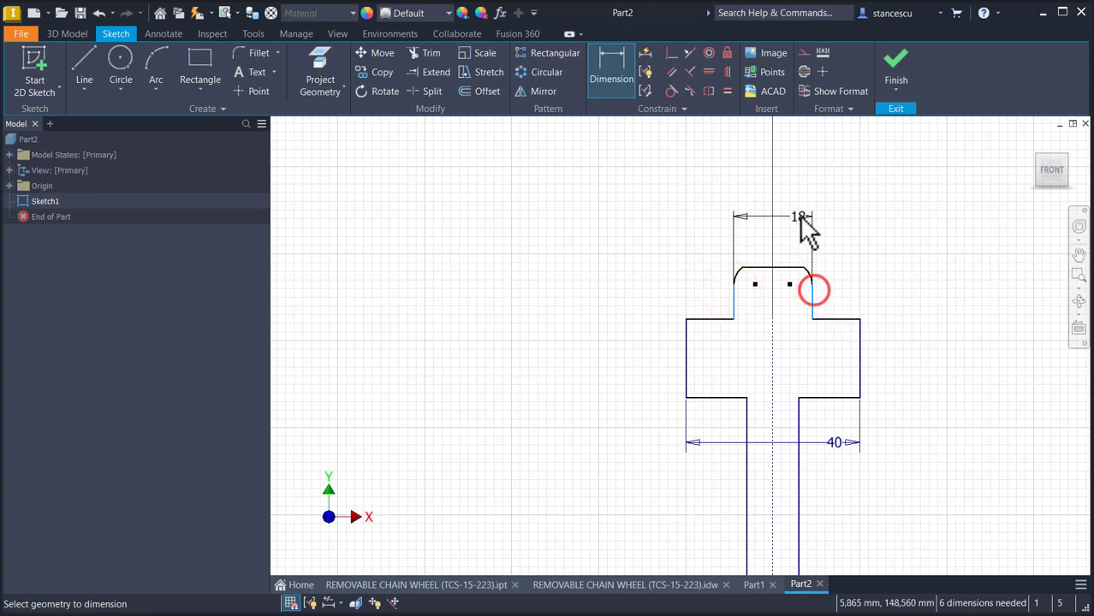
left_click(798, 214)
key("Return")
Dimension the rim's inner horizontal edge from the horizontal centerline as a 260 mm diameter.
scroll(864, 271, "down", 5)
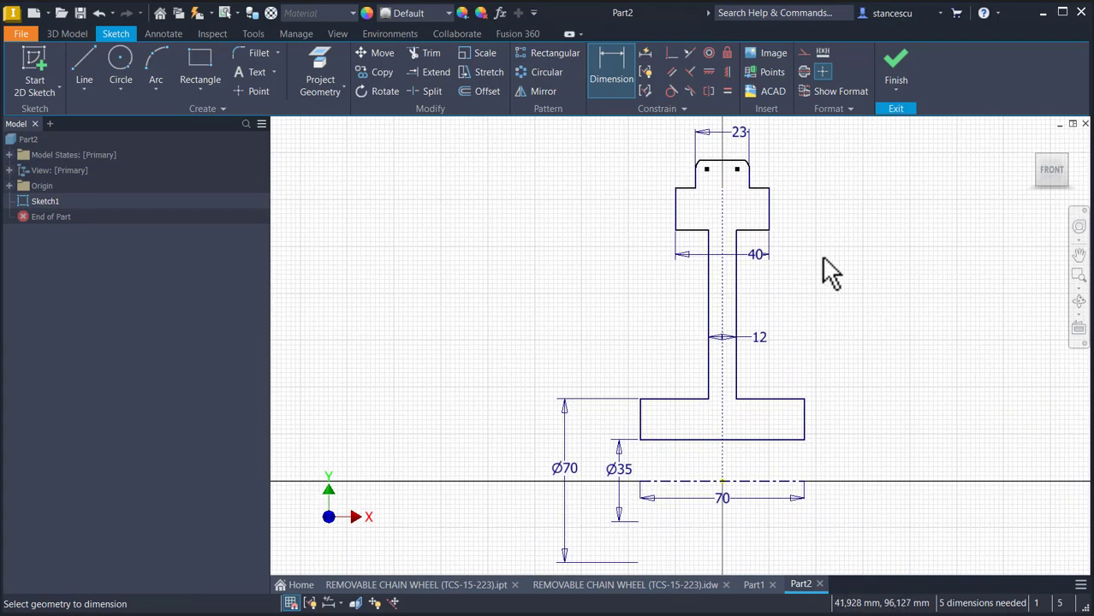
left_click(605, 84)
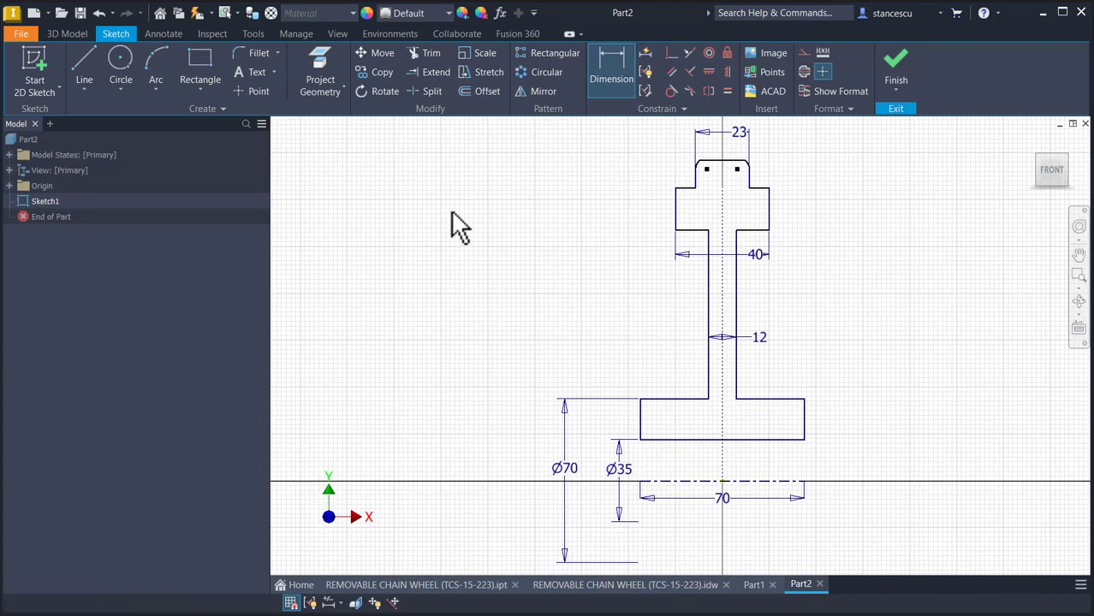
left_click(757, 230)
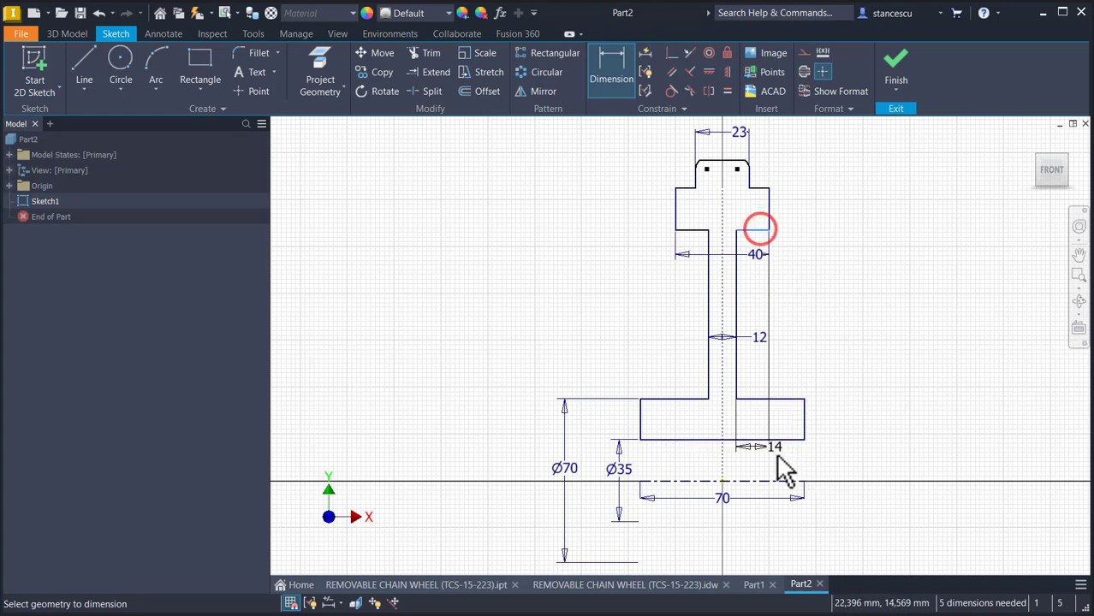
left_click(774, 481)
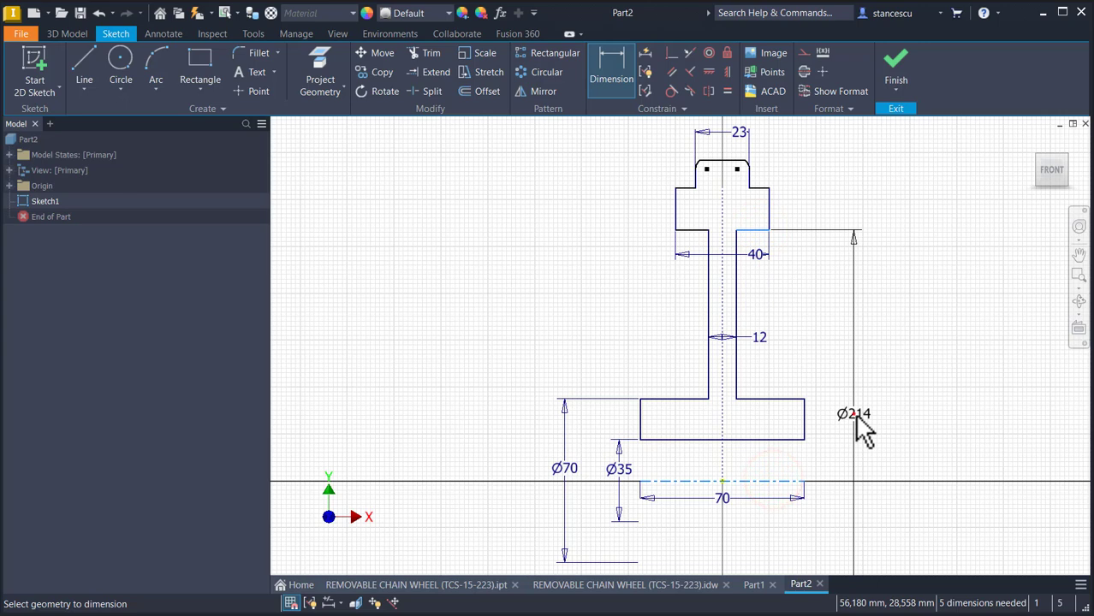
left_click(853, 414)
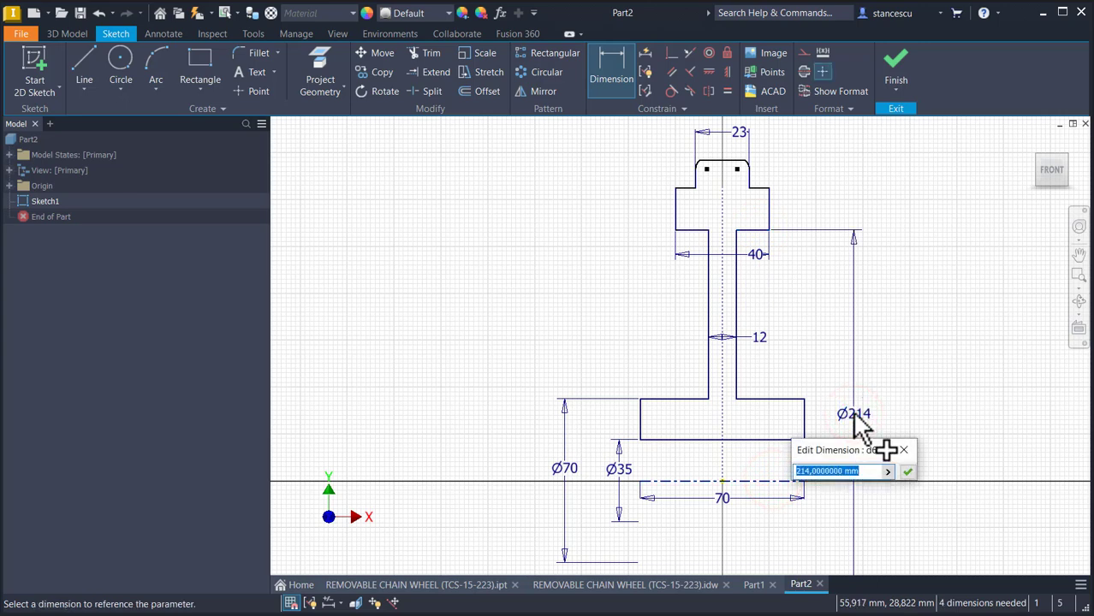
key("Return")
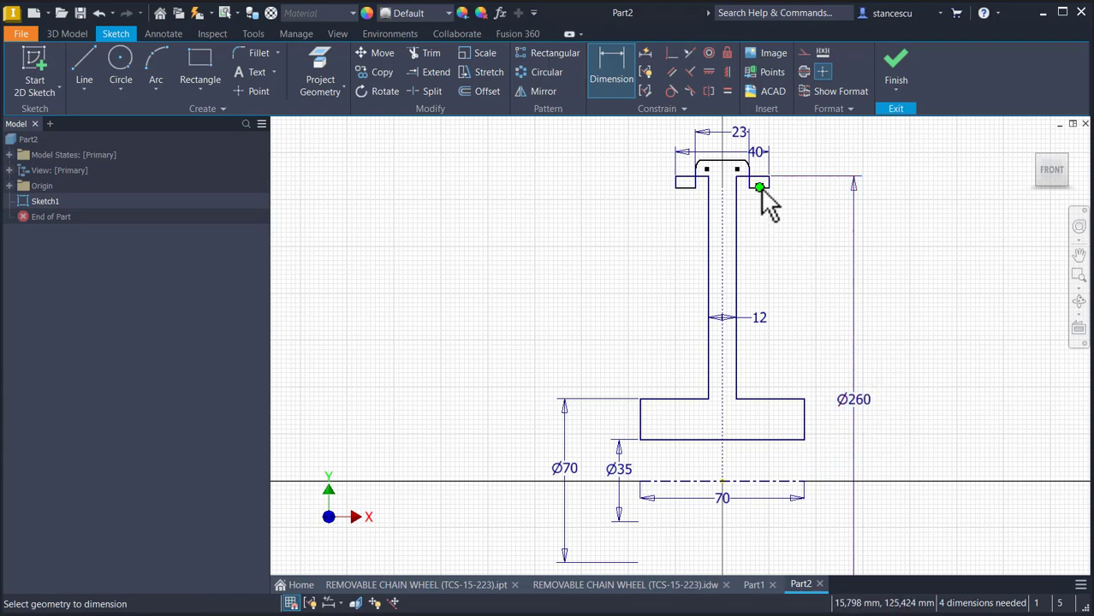
Dimension the rim's outer shoulder edge beside the tooth section from the horizontal centerline as a 290 mm diameter.
scroll(766, 189, "up", 3)
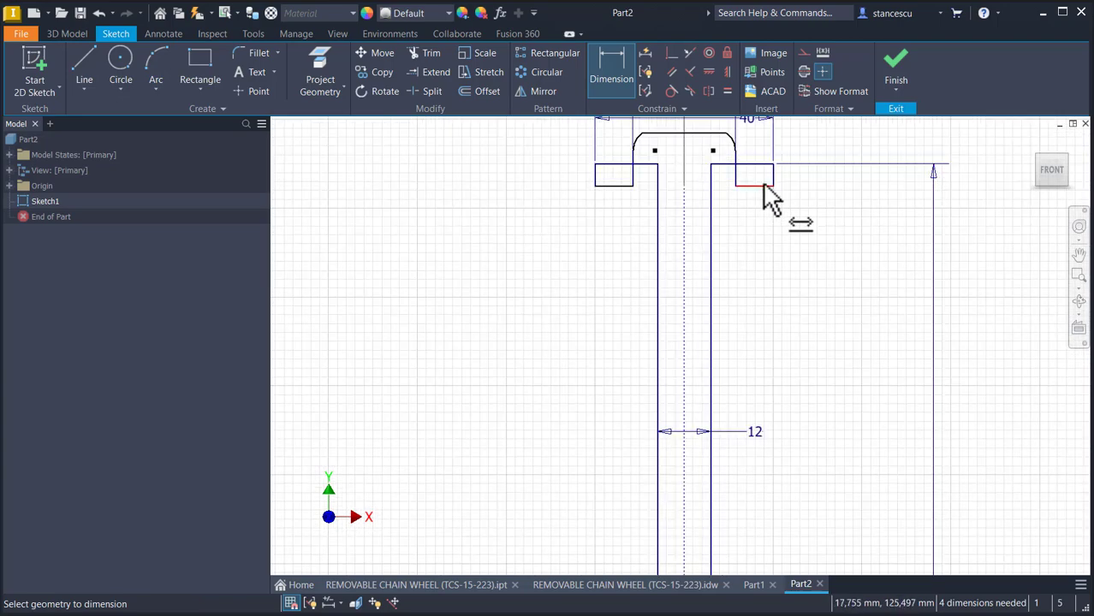
left_click(763, 189)
scroll(792, 274, "down", 5)
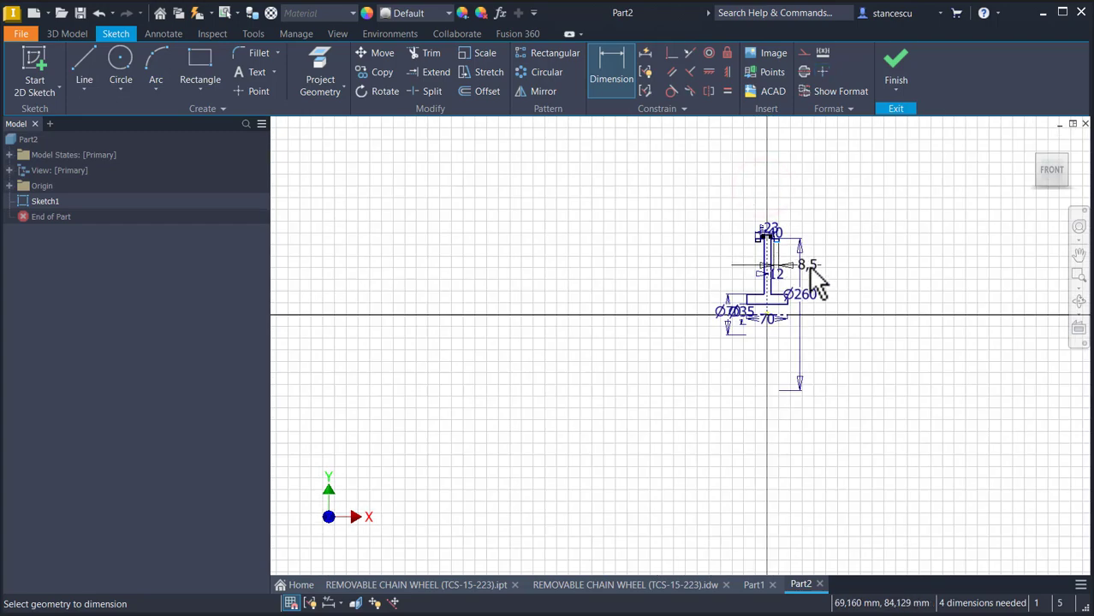
scroll(804, 301, "up", 3)
left_click(730, 407)
mouse_move(871, 314)
middle_mouse_down()
mouse_move(867, 342)
mouse_move(892, 379)
middle_mouse_up()
left_click(888, 372)
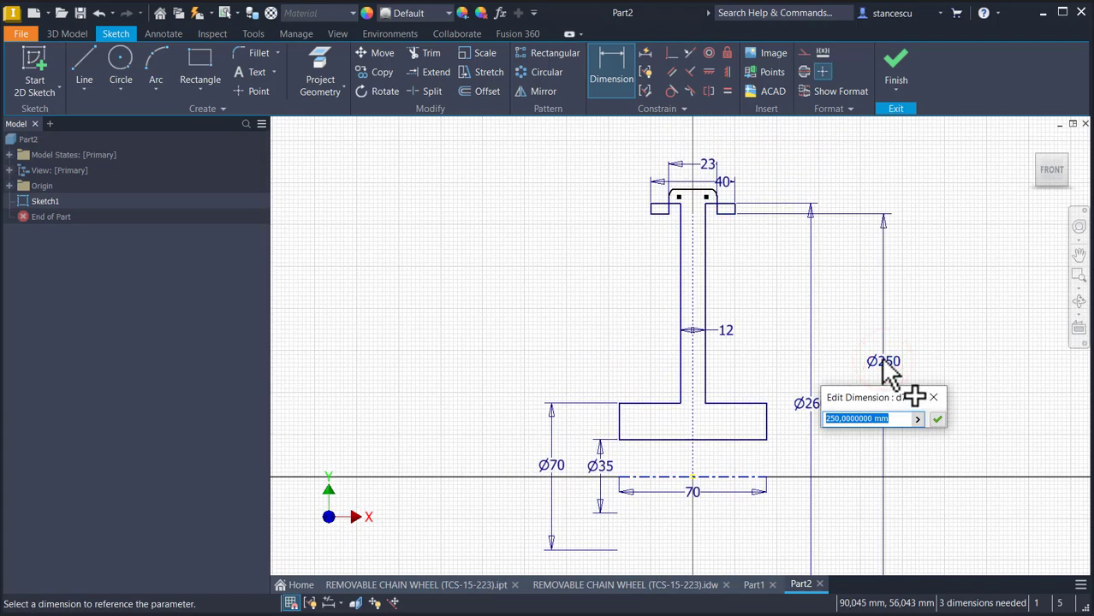
key("Return")
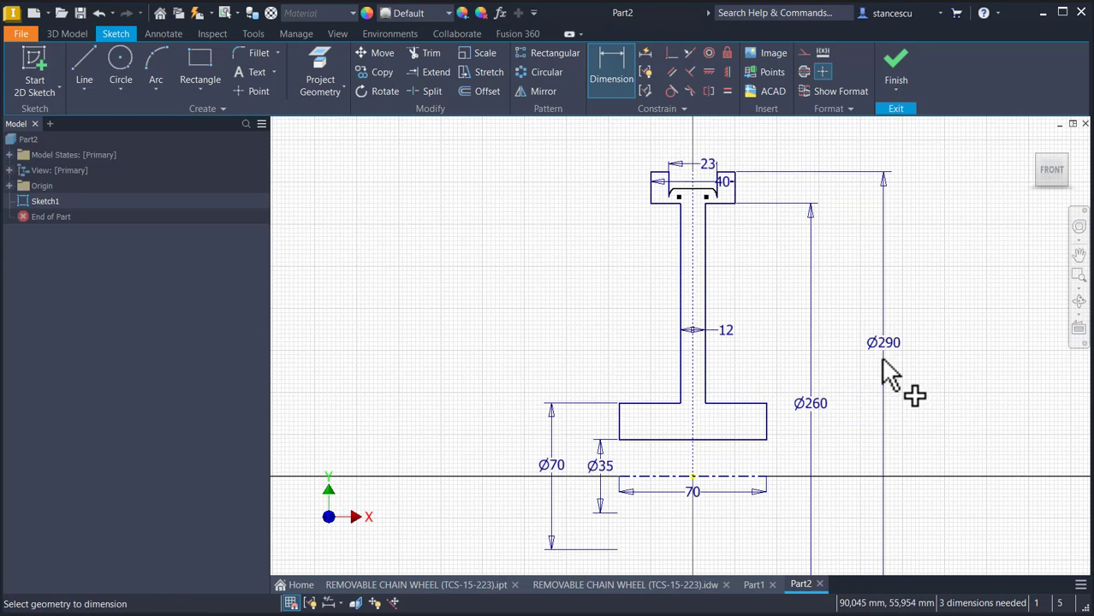
Dimension the profile's top horizontal line from the horizontal centerline as a 336 mm diameter.
left_click(701, 188)
left_click(738, 478)
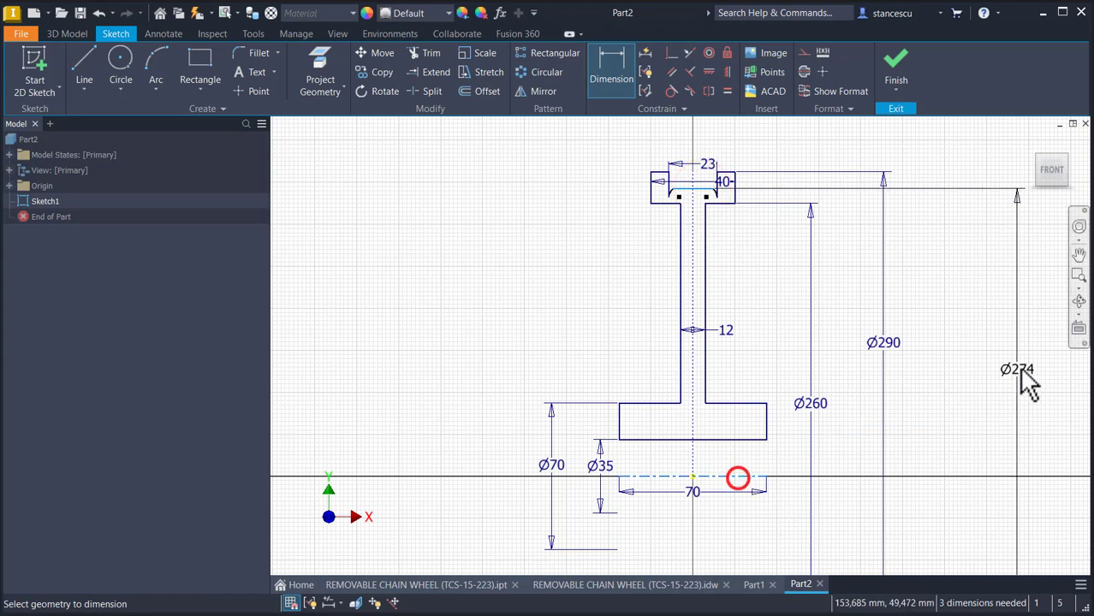
left_click(928, 324)
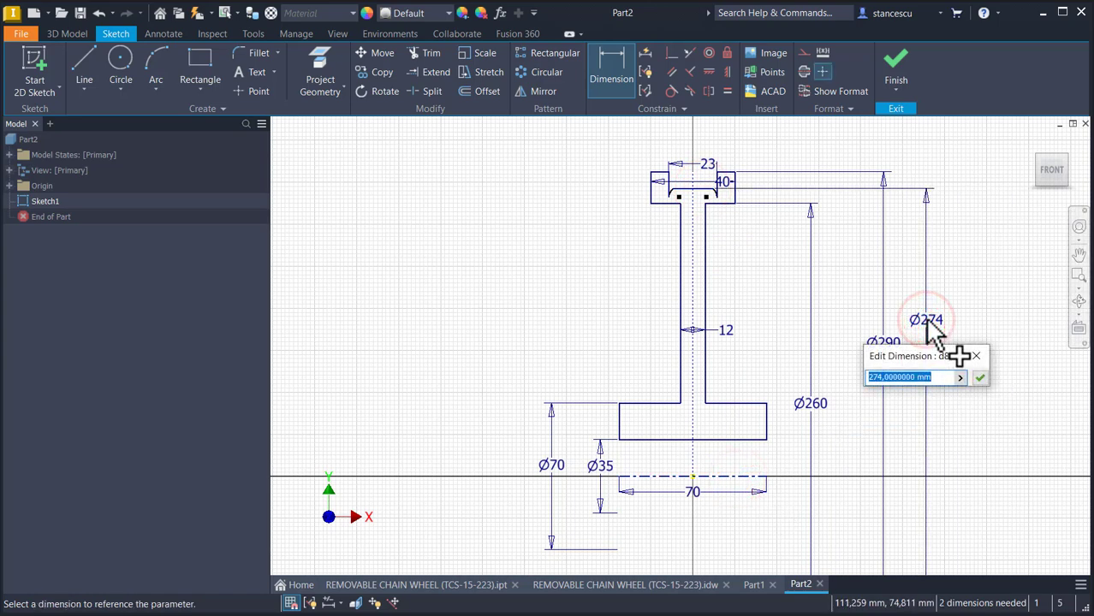
type("336")
key("Return")
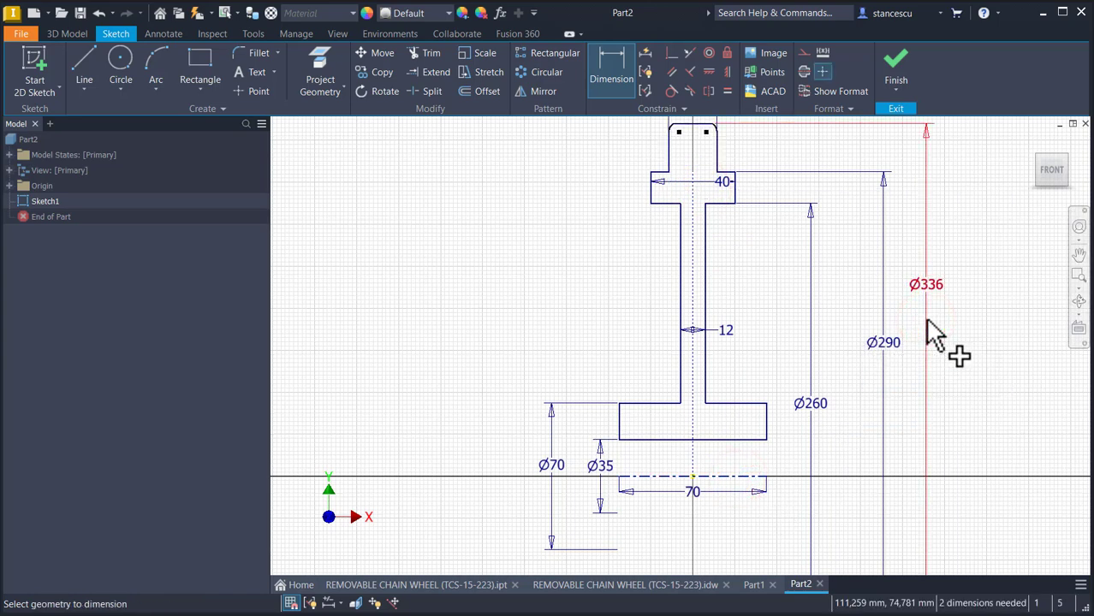
Dimension the left top arc's center point from the horizontal centerline as a 320 mm diameter.
left_click(679, 133)
left_click(666, 475)
left_click(458, 353)
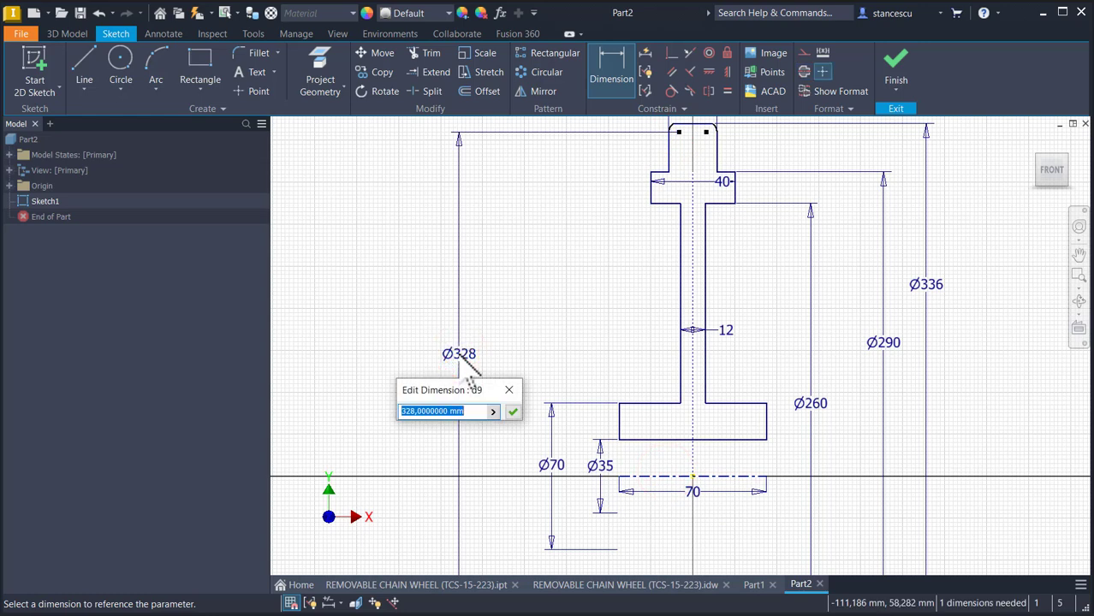
key("Return")
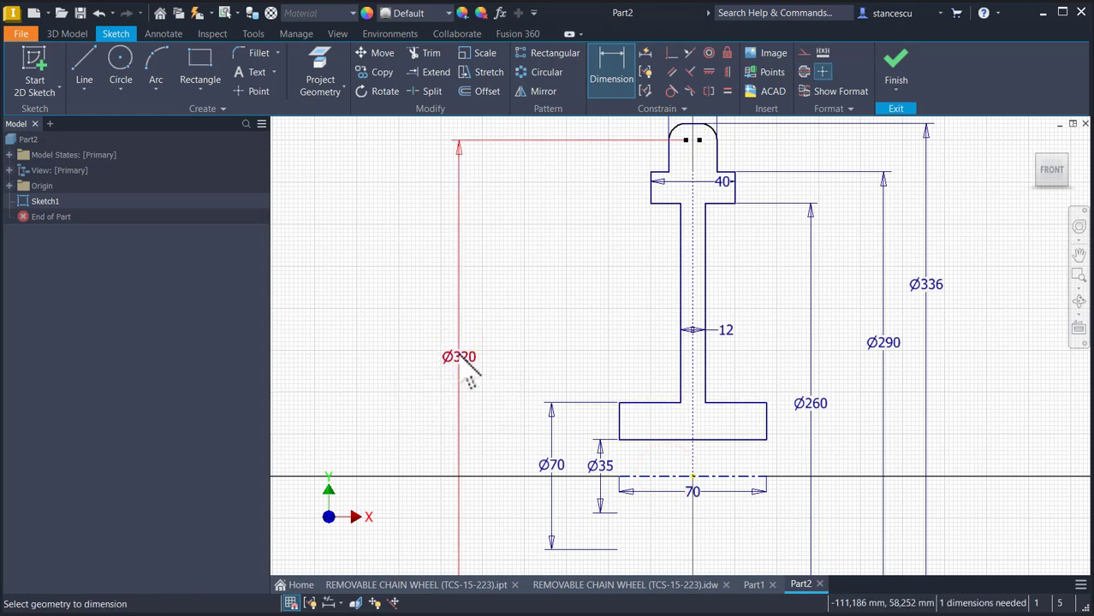
Dimension the left top arc's radius as 23 mm.
middle_click_drag(616, 199, 612, 326)
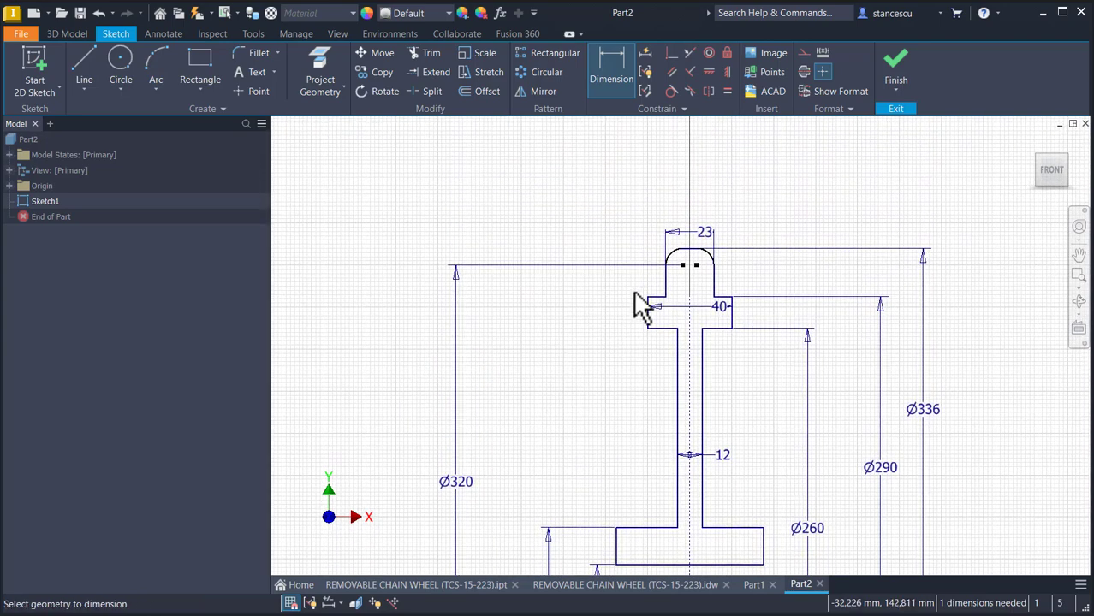
scroll(654, 289, "up", 3)
left_click(703, 223)
left_click(672, 204)
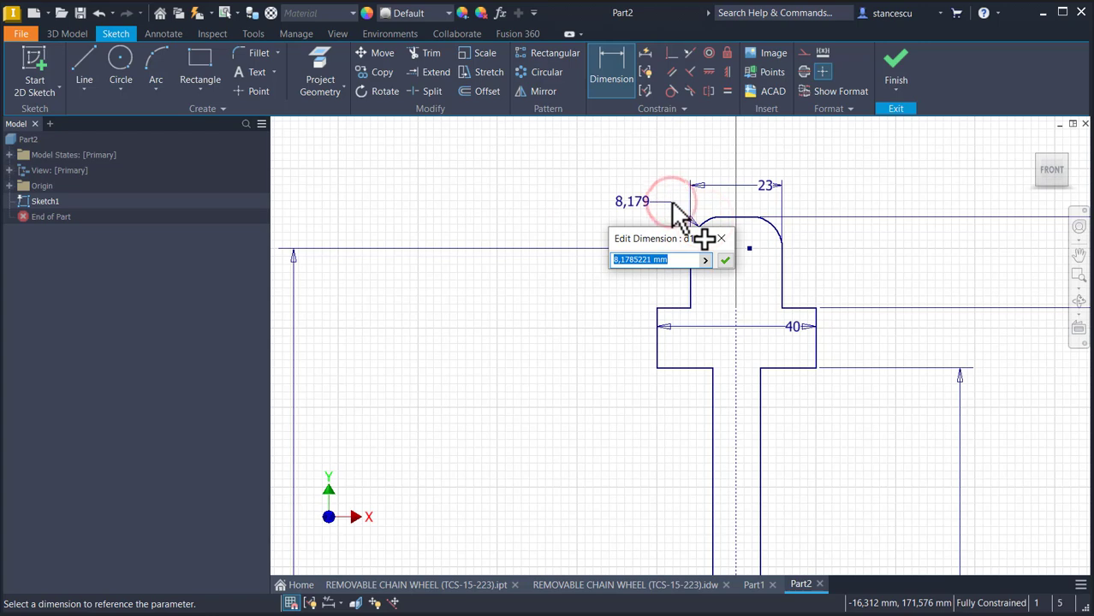
key("Return")
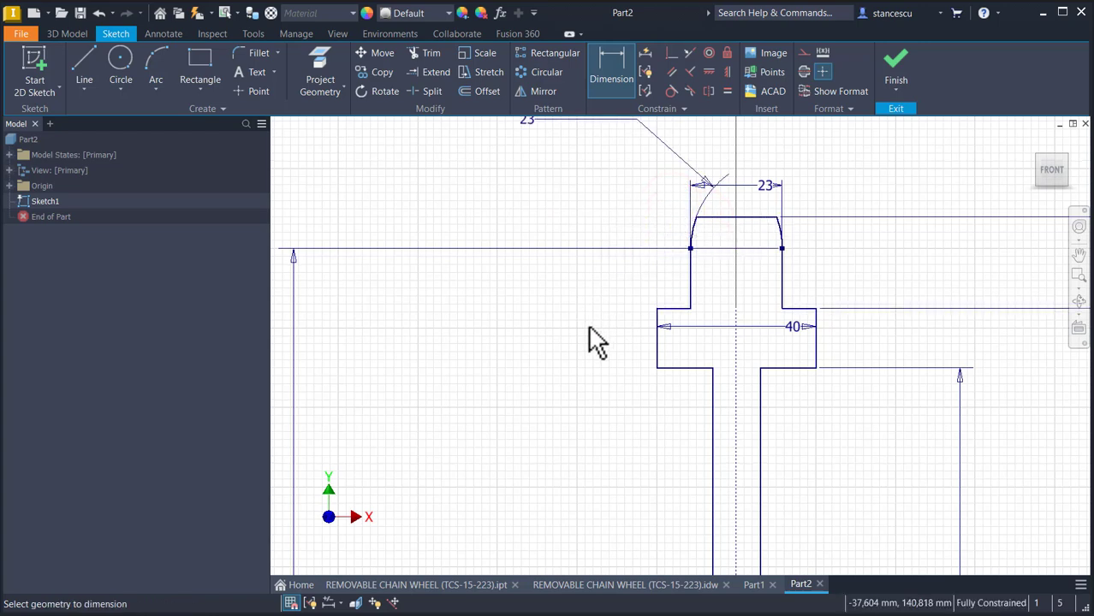
key("Home")
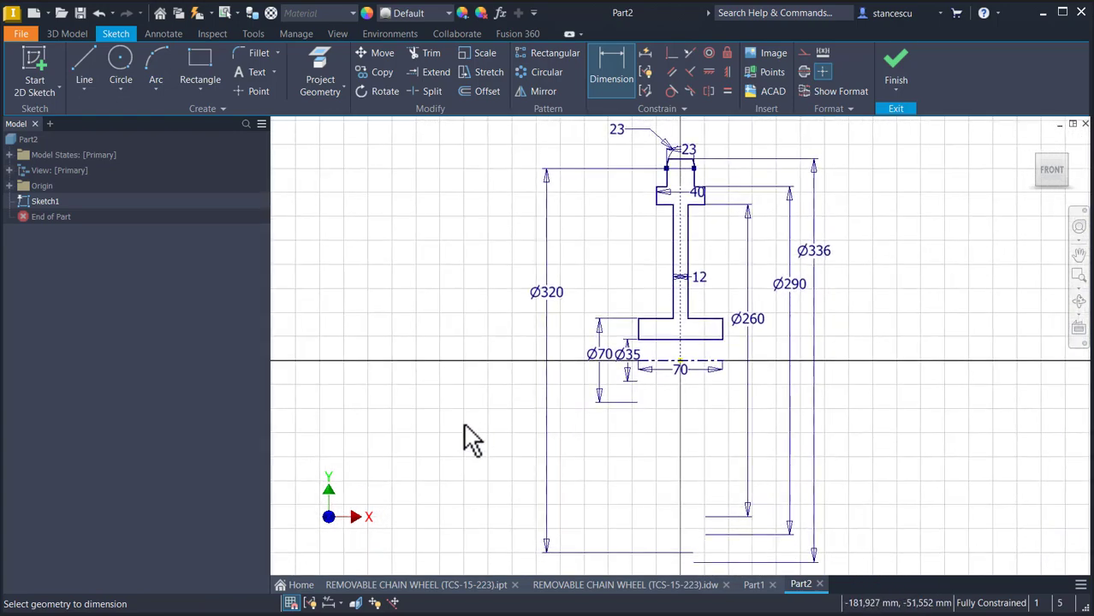
Finish the sketch and revolve the wheel profile 360 degrees around the horizontal centerline as a new solid.
left_click(896, 65)
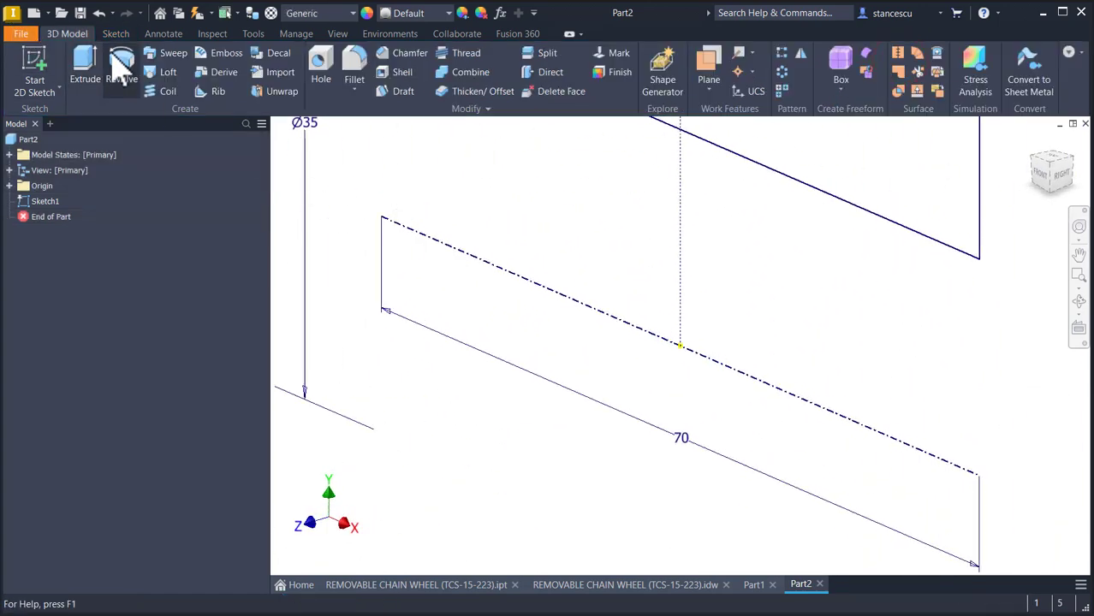
left_click(122, 65)
key("F6")
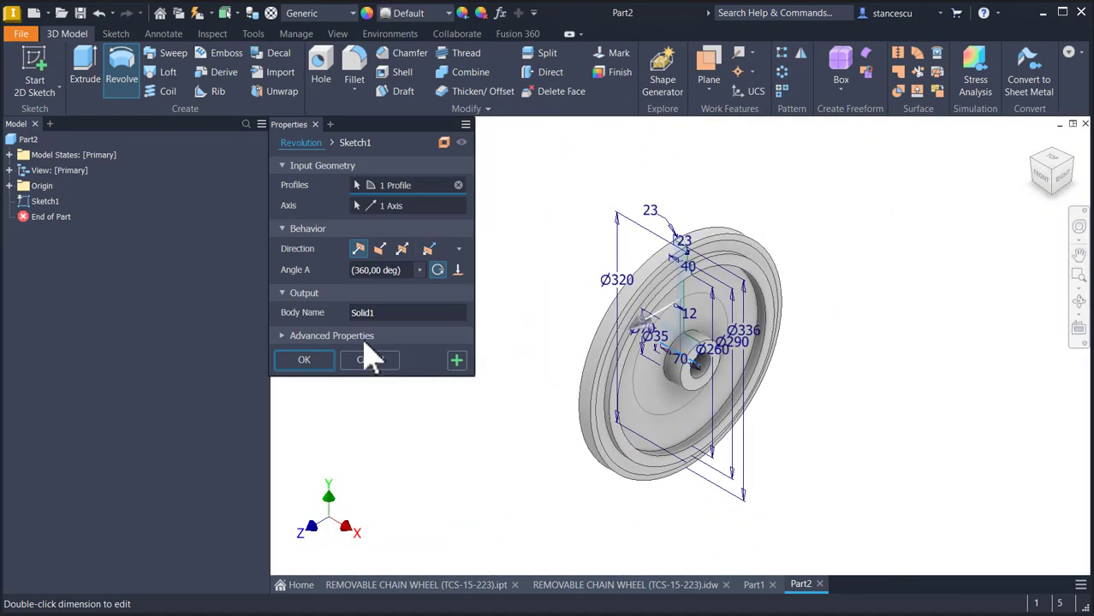
left_click(304, 360)
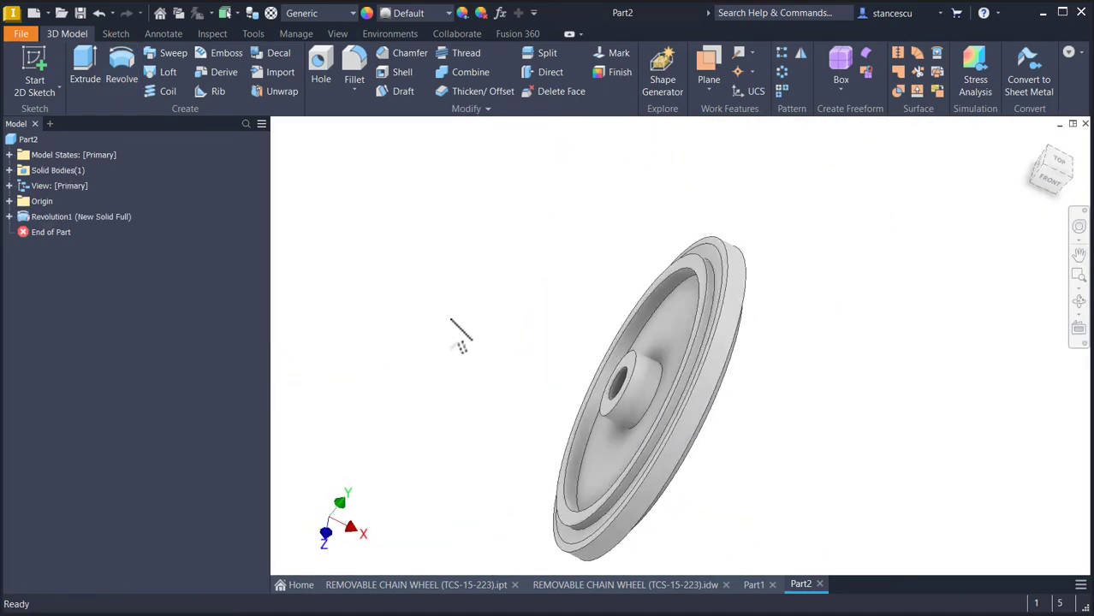
key("F6")
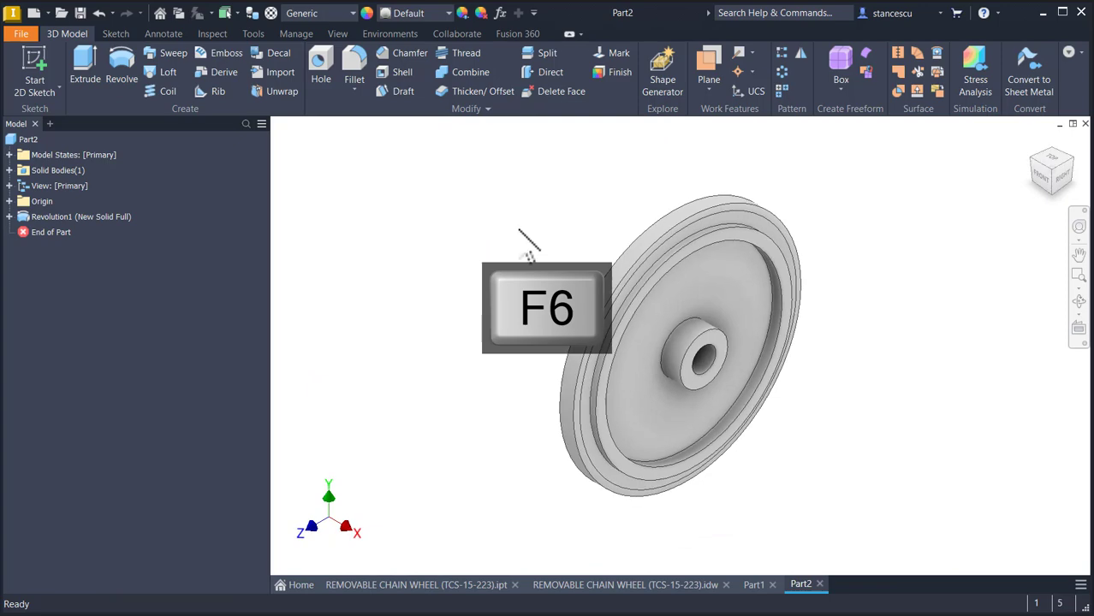
Close the Part1 document and bring up the REMOVABLE CHAIN WHEEL (TCS-15-223).idw drawing.
left_click(772, 585)
left_click(569, 590)
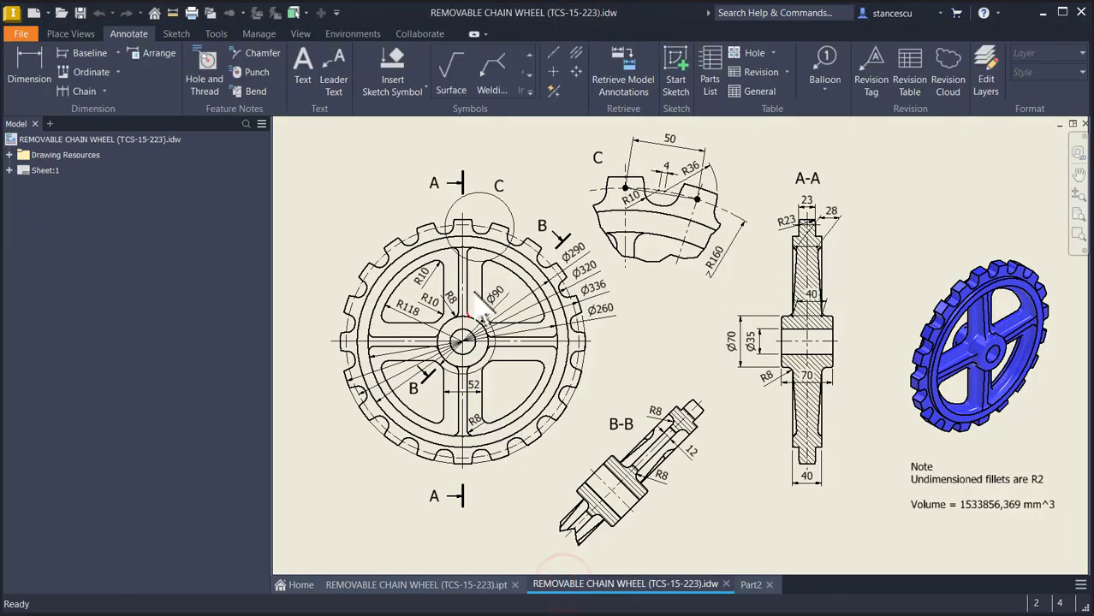
Examine the ribs and spokes between hub and rim on the finished REMOVABLE CHAIN WHEEL (TCS-15-223).ipt model.
left_click(411, 586)
middle_click_drag(630, 508, 708, 278, "shift")
scroll(710, 308, "down", 6)
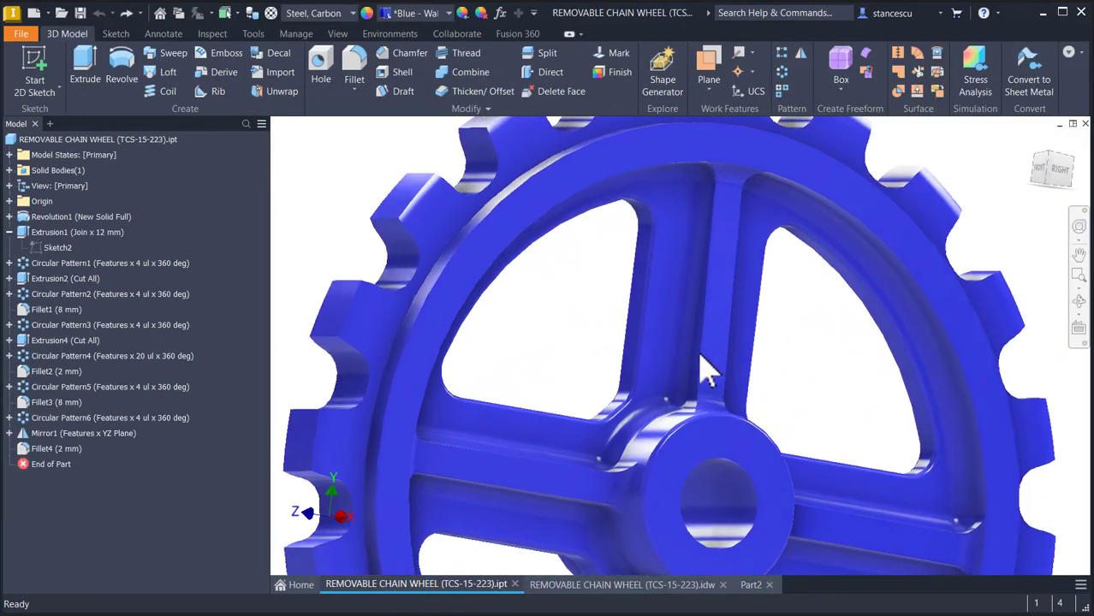
middle_click_drag(726, 325, 707, 363, "shift")
scroll(708, 377, "up", 3)
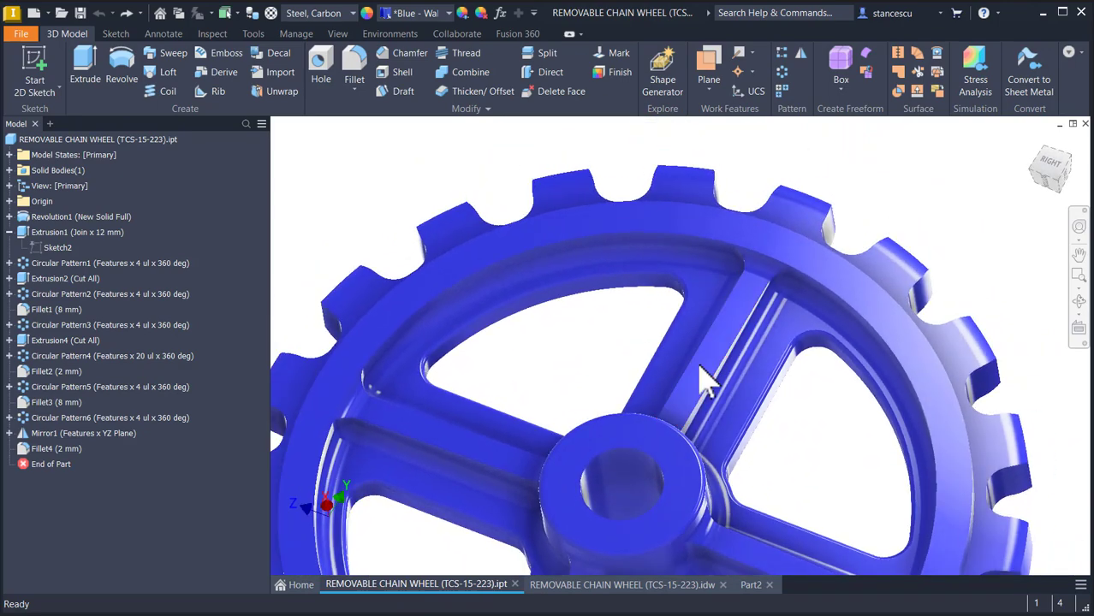
key("F6")
Return to the chain wheel drawing and dimension the width of the upper vertical rib in the front view.
left_click(583, 586)
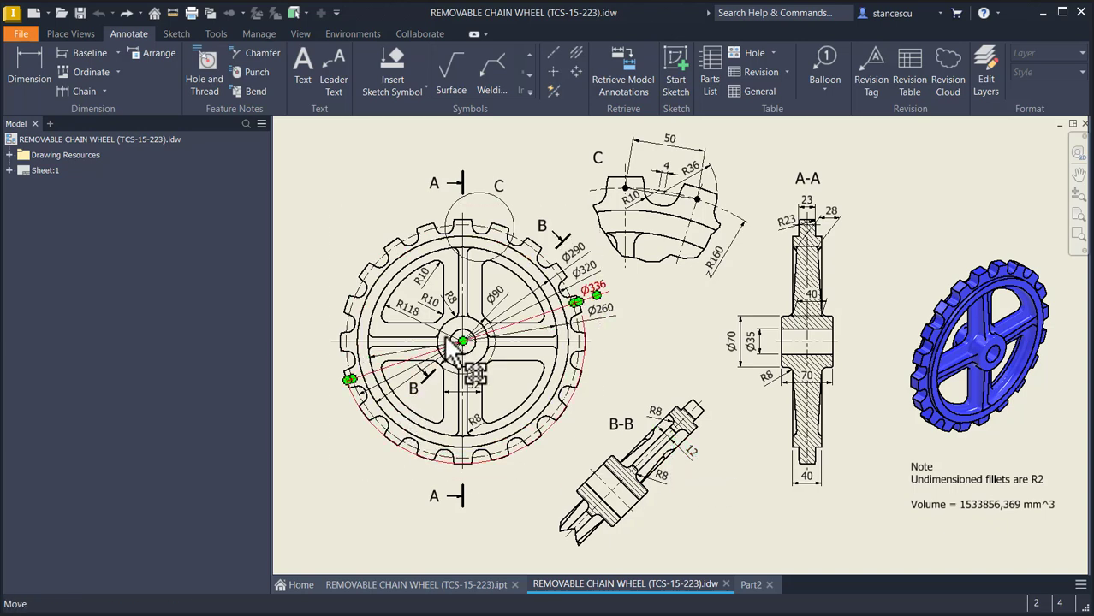
scroll(460, 319, "up", 3)
middle_click_drag(460, 321, 464, 386)
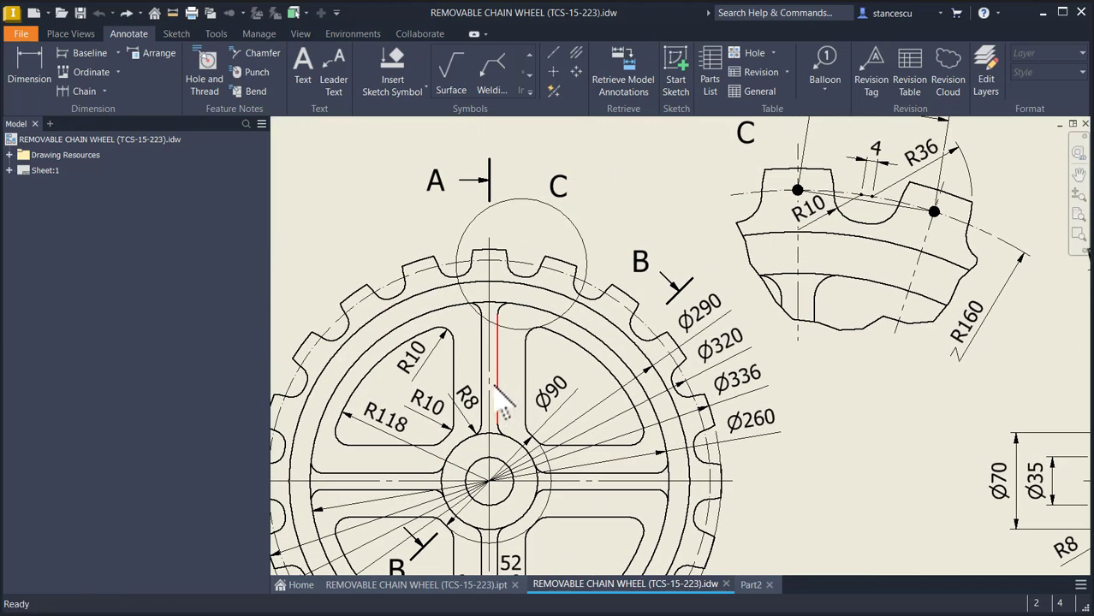
left_click(26, 69)
left_click(481, 356)
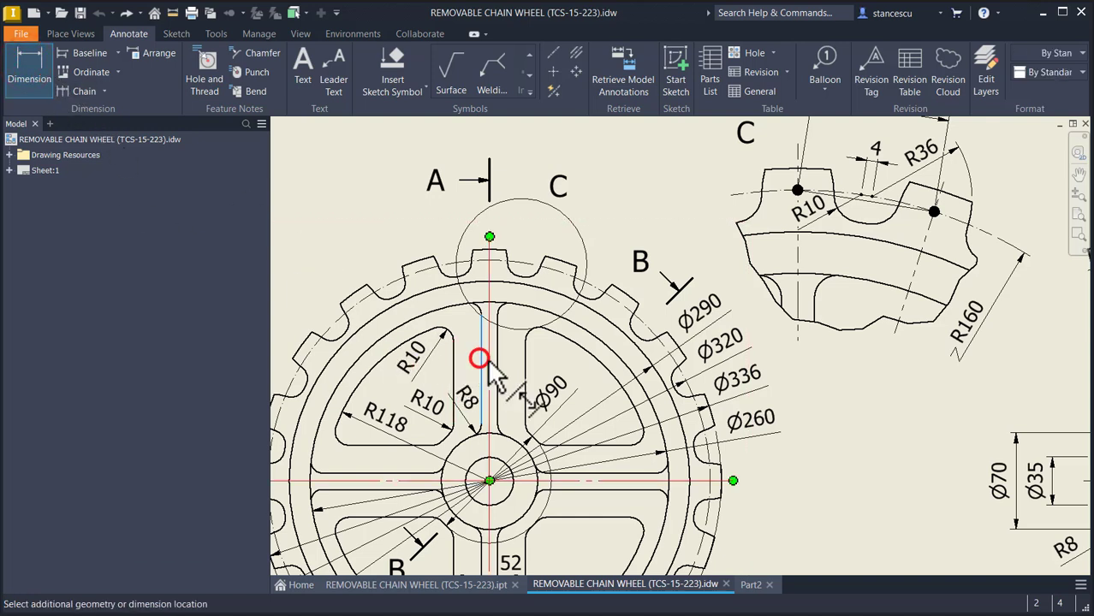
left_click(497, 357)
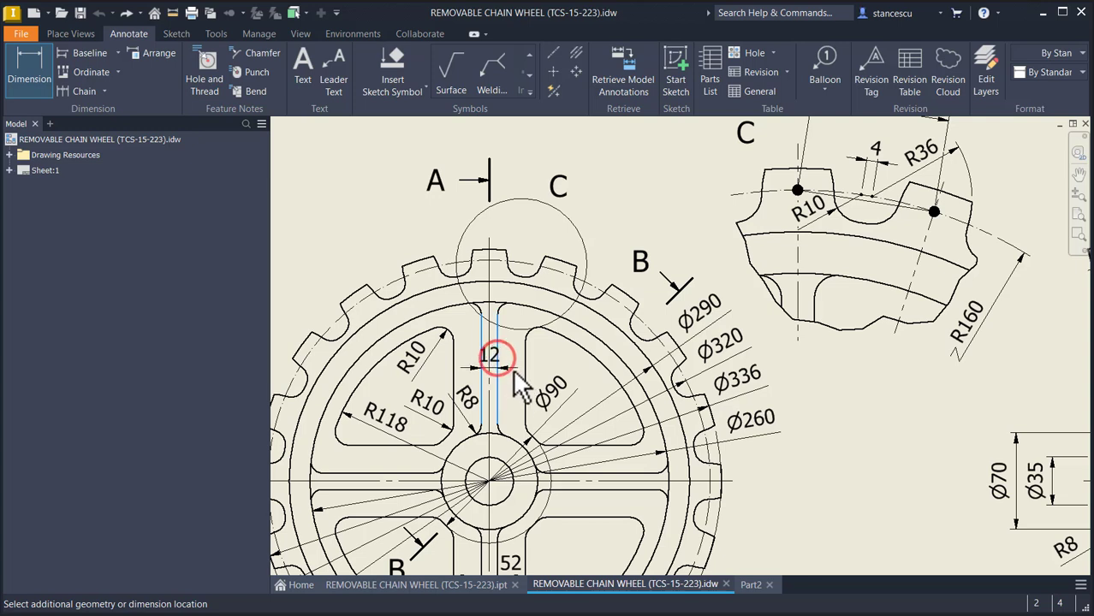
left_click(506, 364)
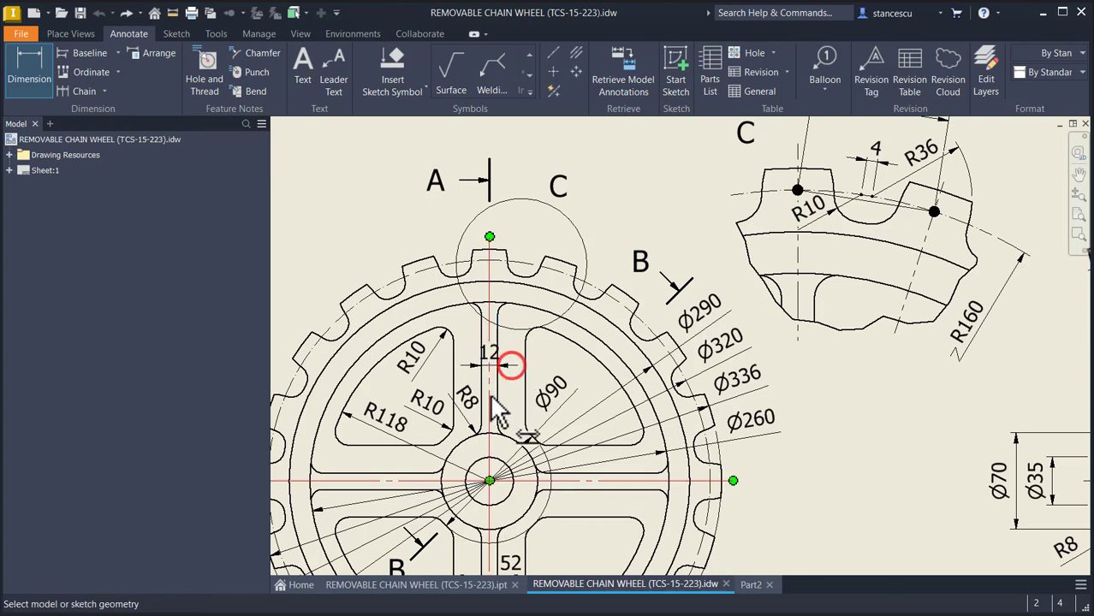
Move the new rib-width dimension's text clear of the rib, to its right inside the adjacent opening.
key("Escape")
left_click_drag(490, 353, 549, 364)
left_click(855, 421)
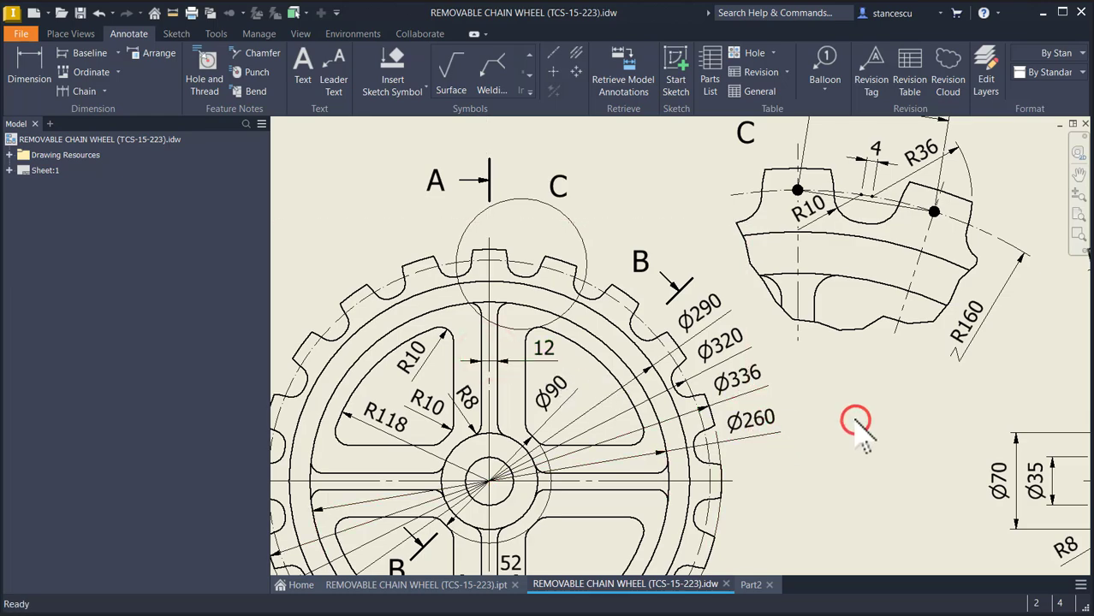
middle_click(854, 421)
middle_click(855, 421)
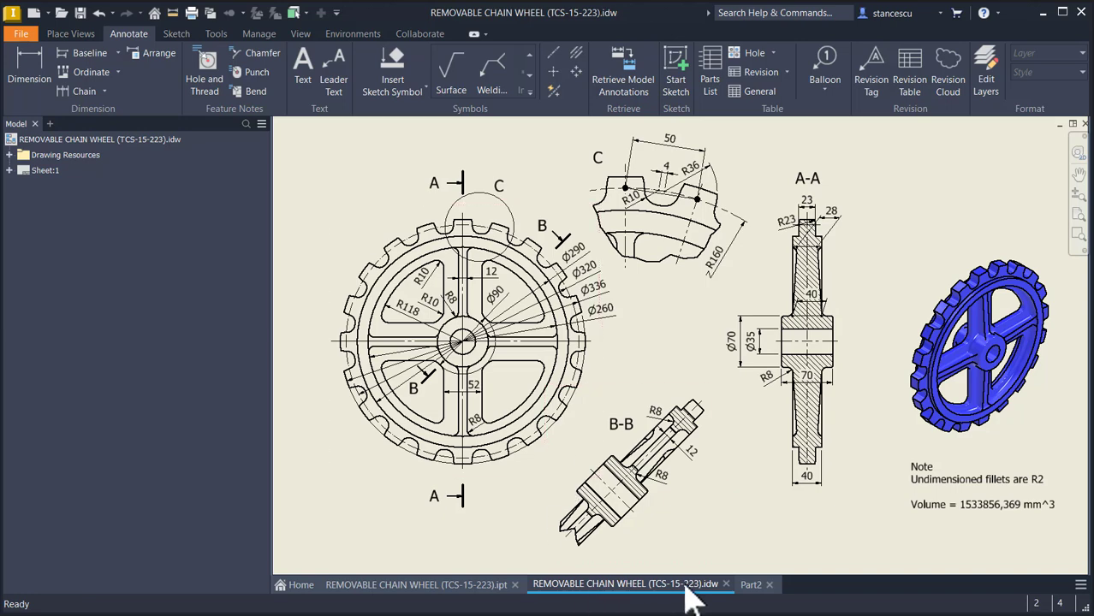
Switch to Part2, start a sketch on the XY plane and slice the graphics at the sketch plane.
left_click(750, 584)
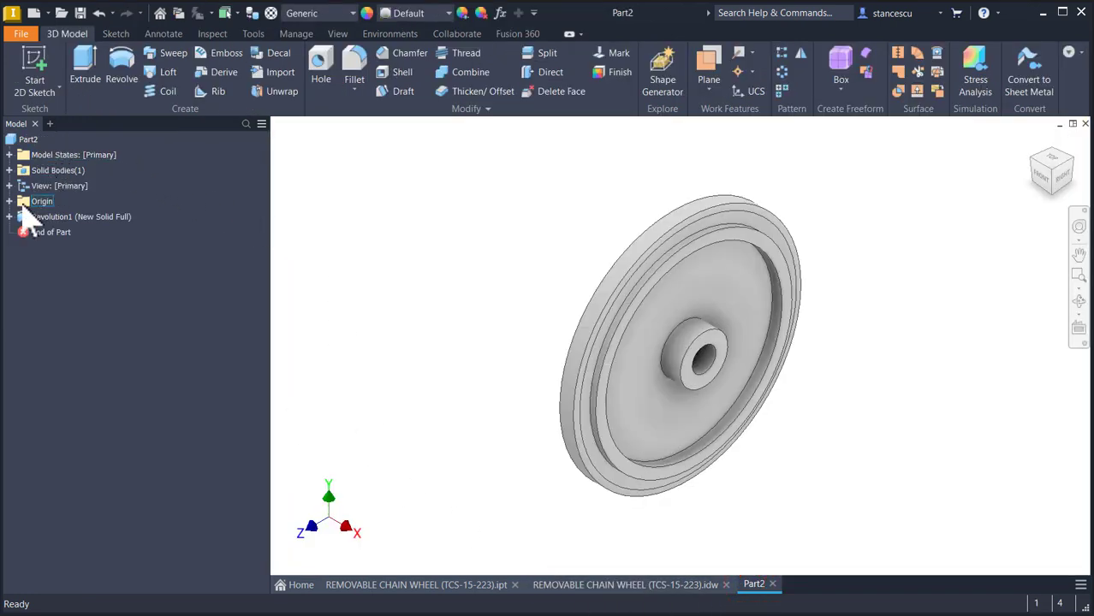
left_click(9, 201)
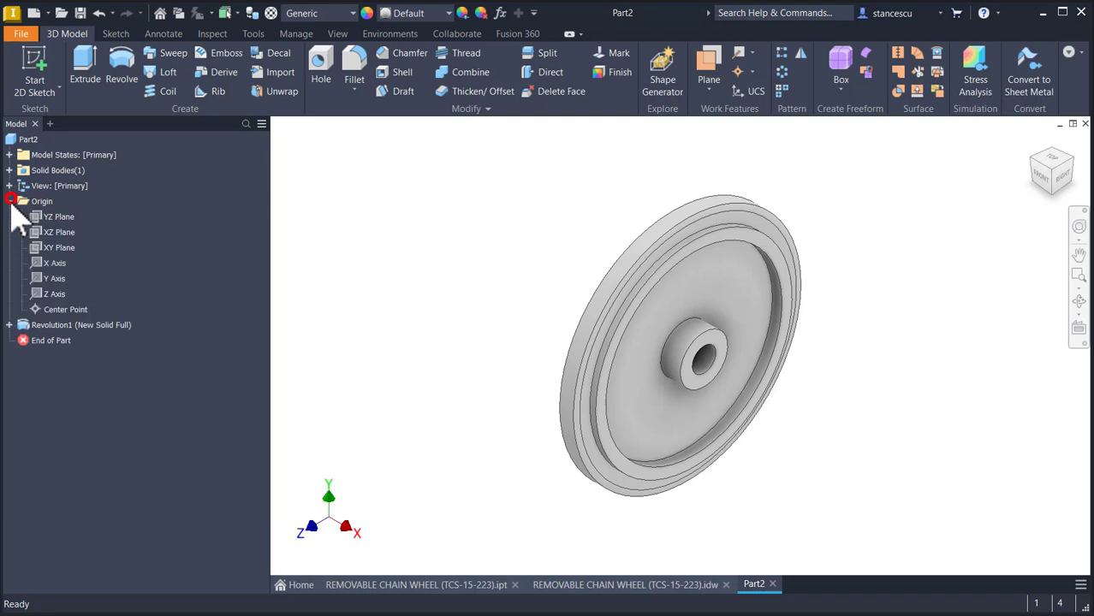
left_click(47, 248)
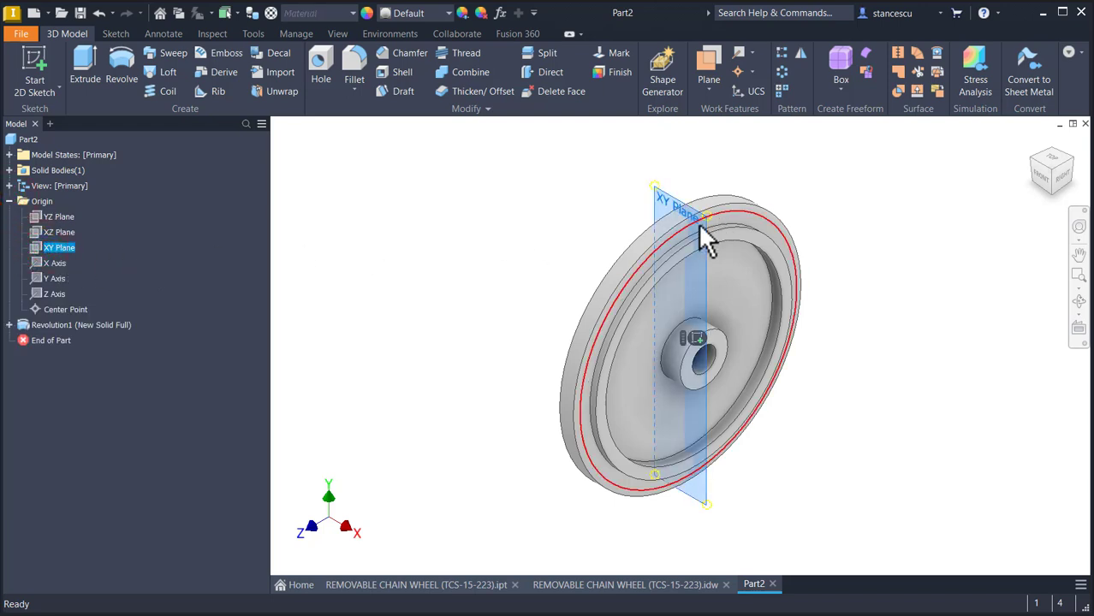
left_click(695, 340)
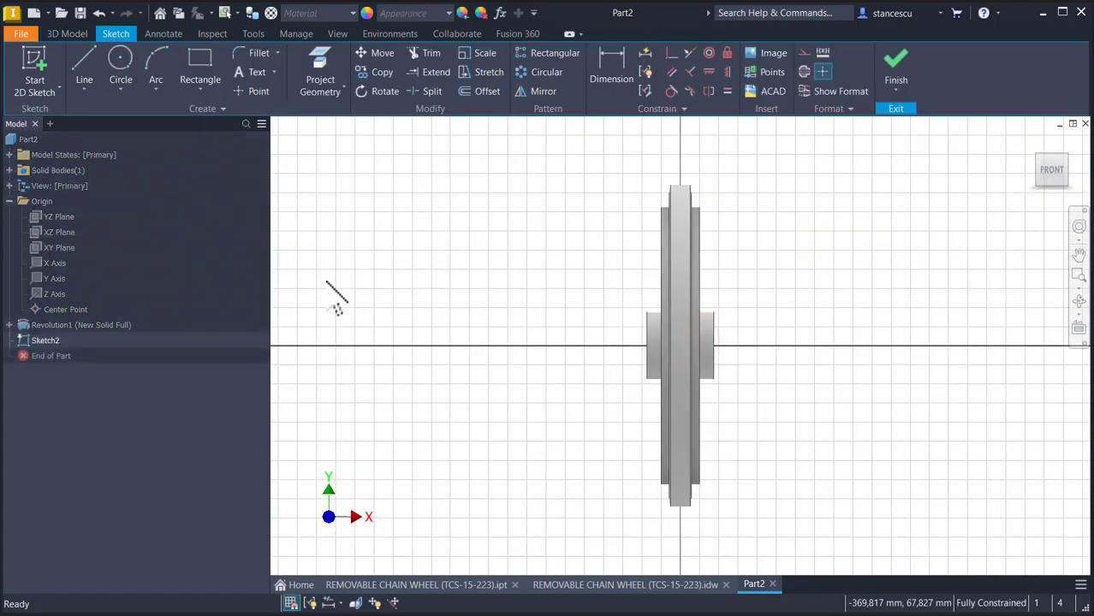
key("F7")
key("Home")
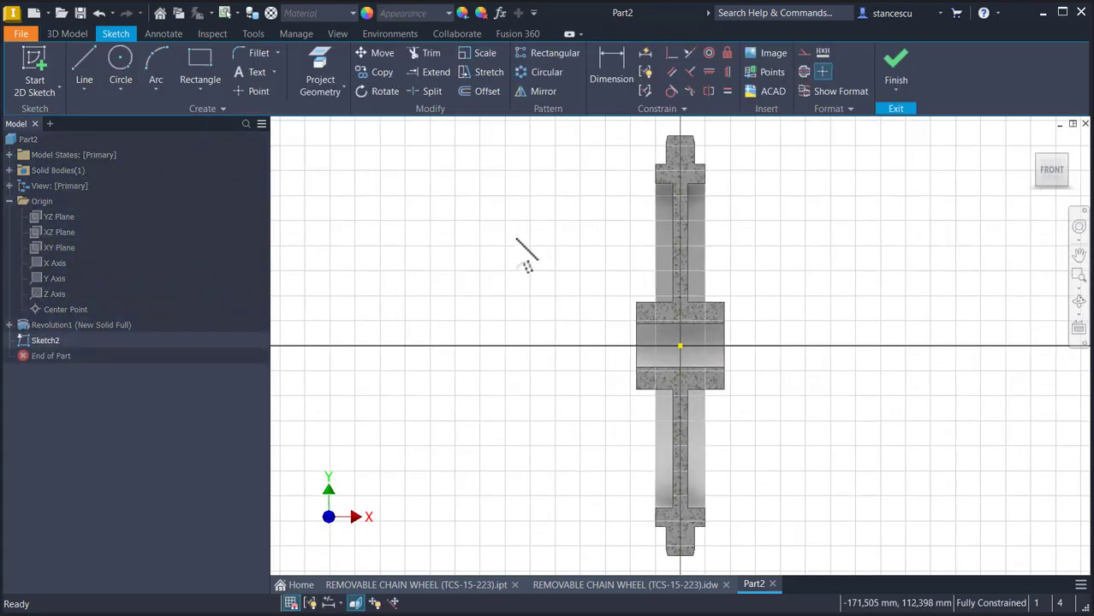
Draw a horizontal line about 25 mm long across the web, along the upper rim's inner edge.
left_click(86, 75)
scroll(642, 183, "up", 3)
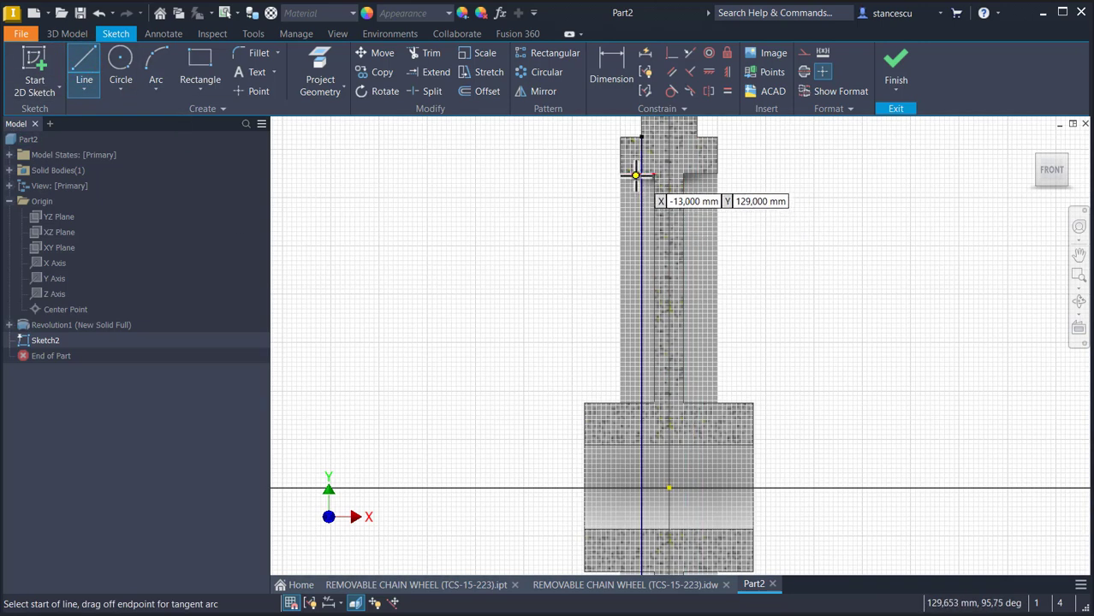
left_click(633, 174)
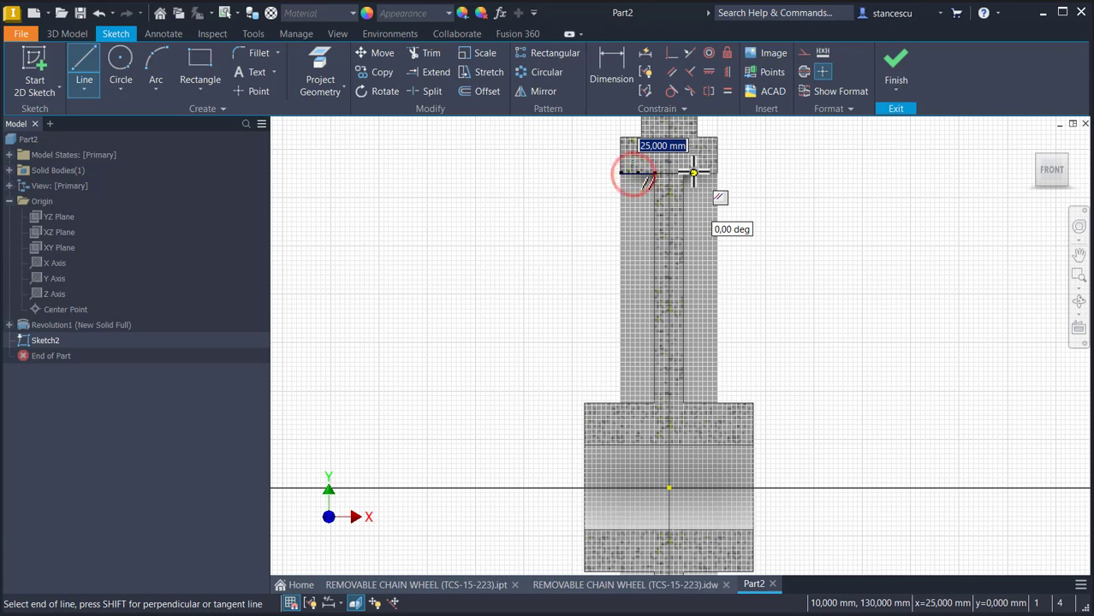
left_click(693, 175)
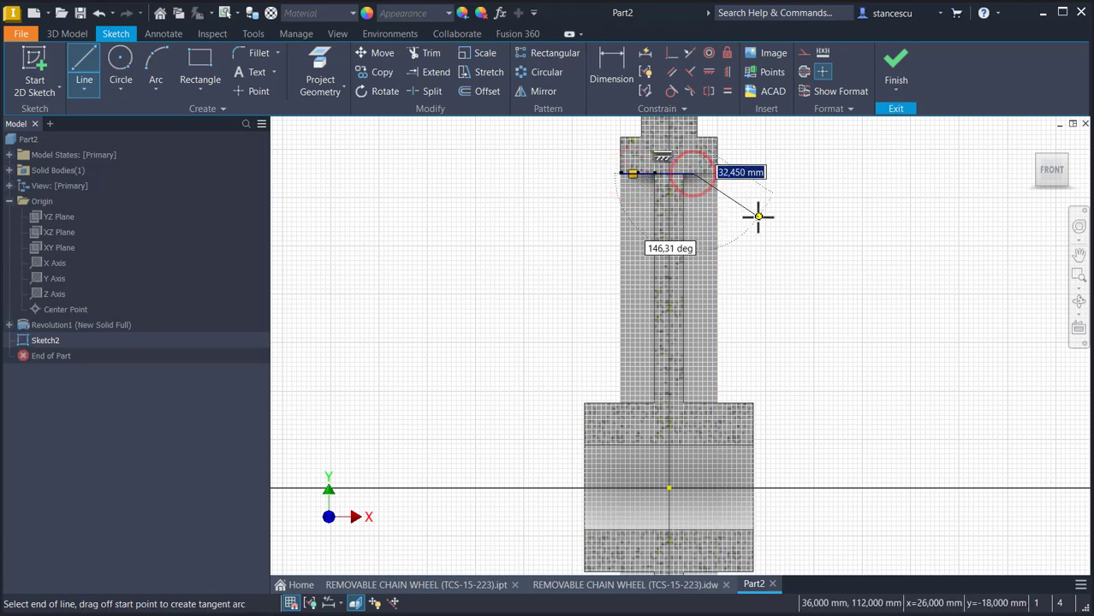
key("Escape")
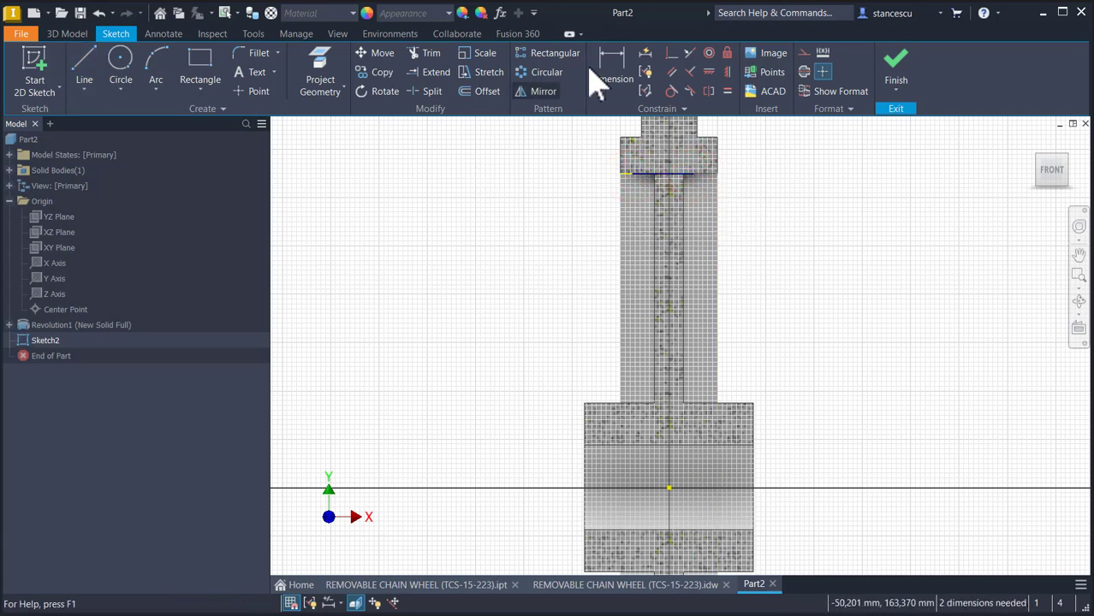
Dimension the horizontal line under the upper rim and set its length to 28 mm.
left_click(609, 60)
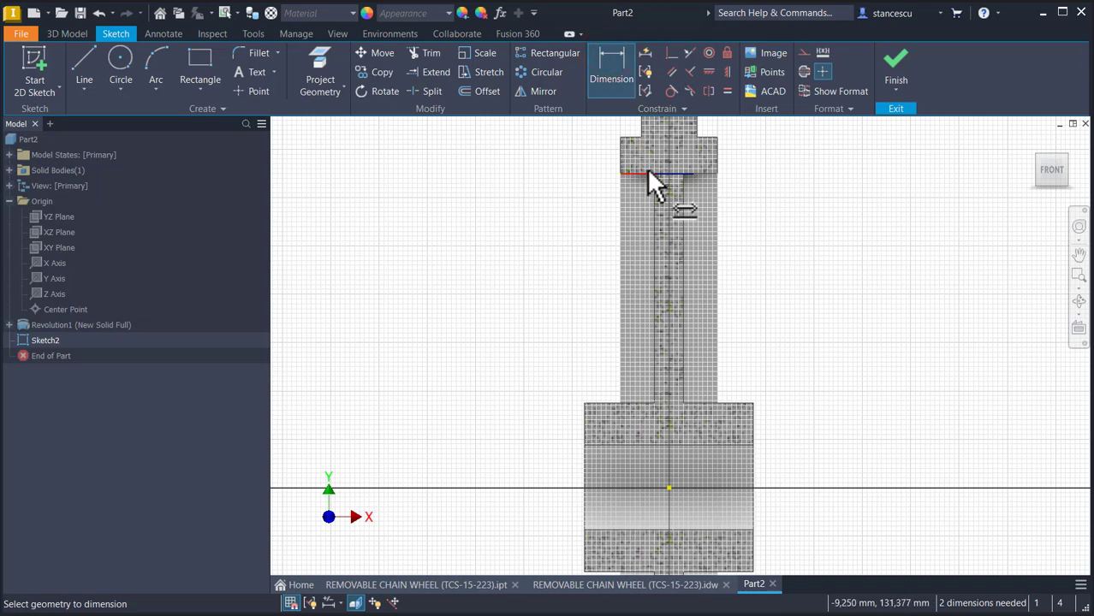
left_click(675, 174)
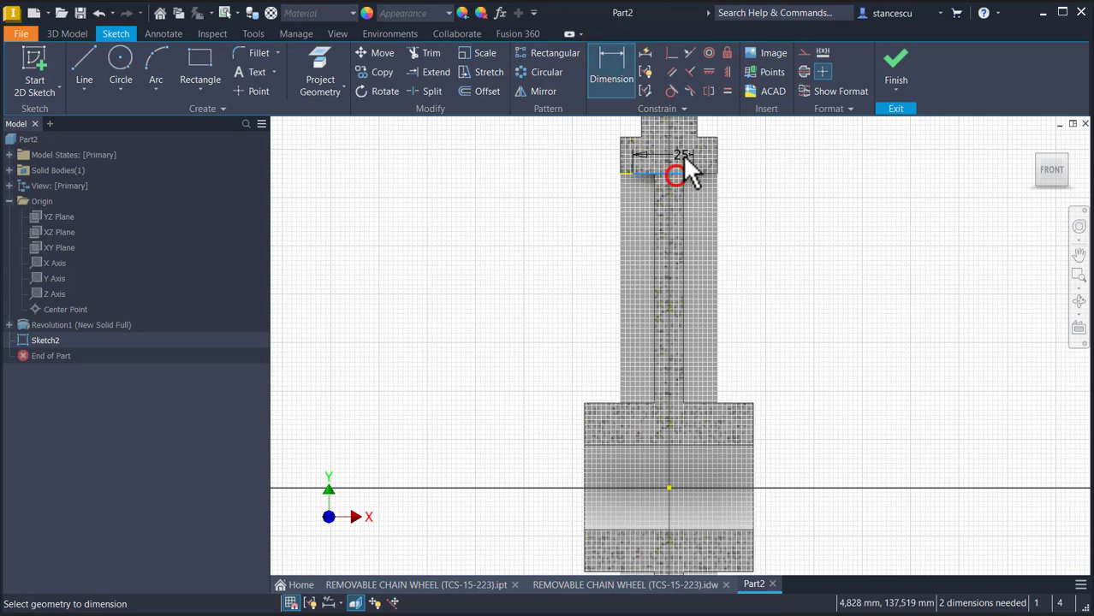
left_click(682, 154)
type("28")
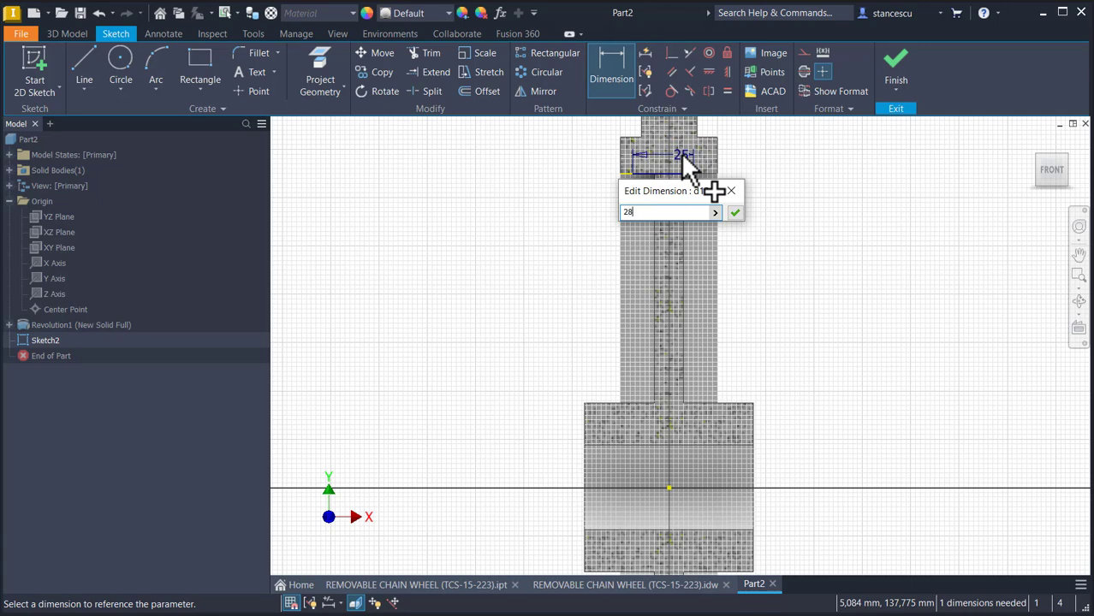
key("Return")
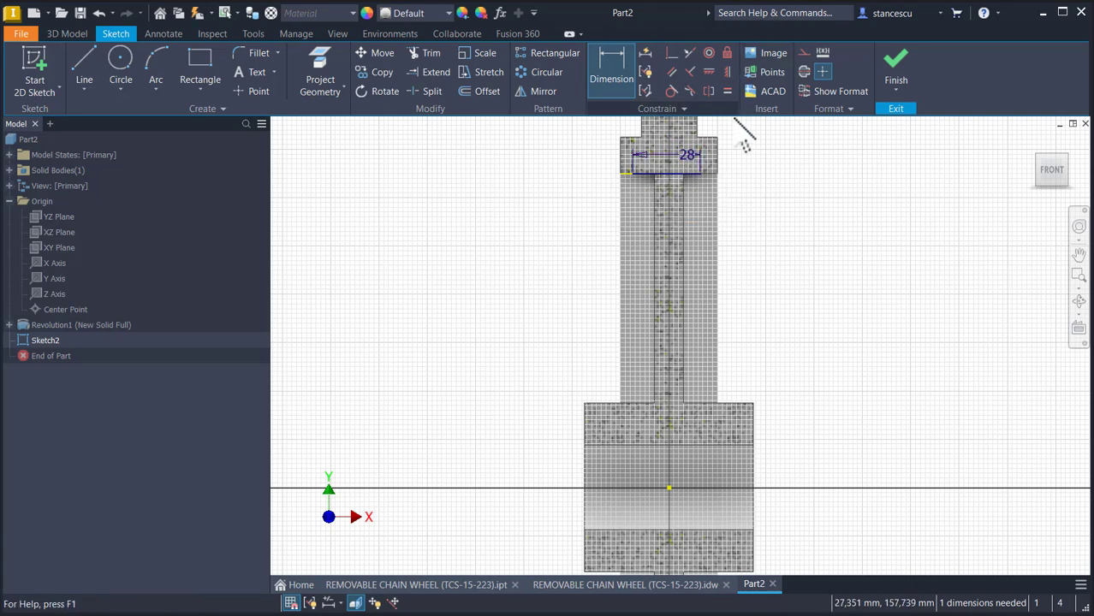
left_click(672, 53)
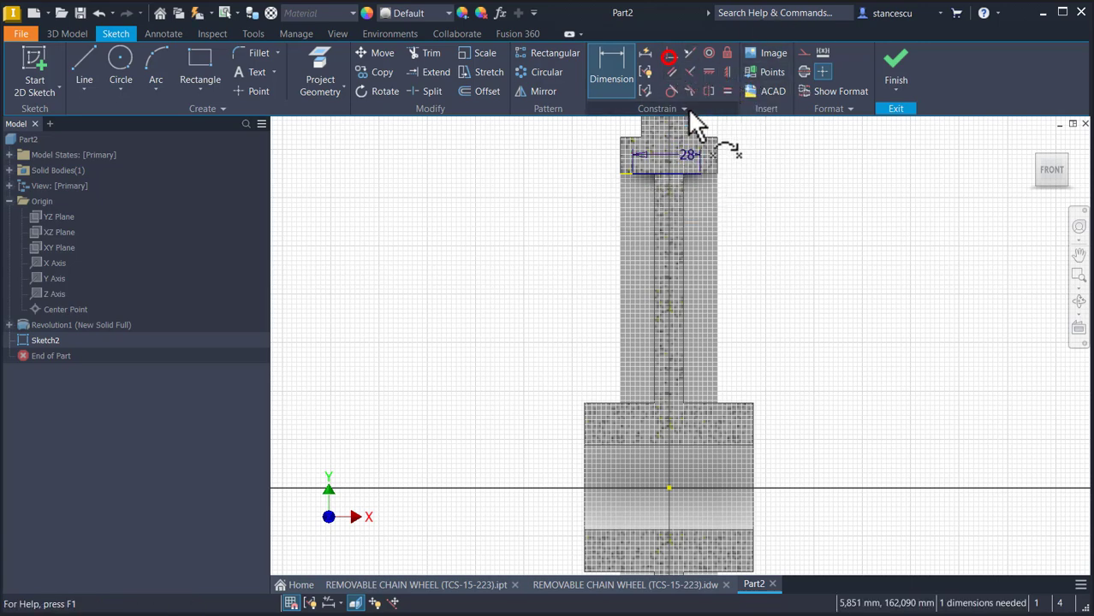
left_click(667, 174)
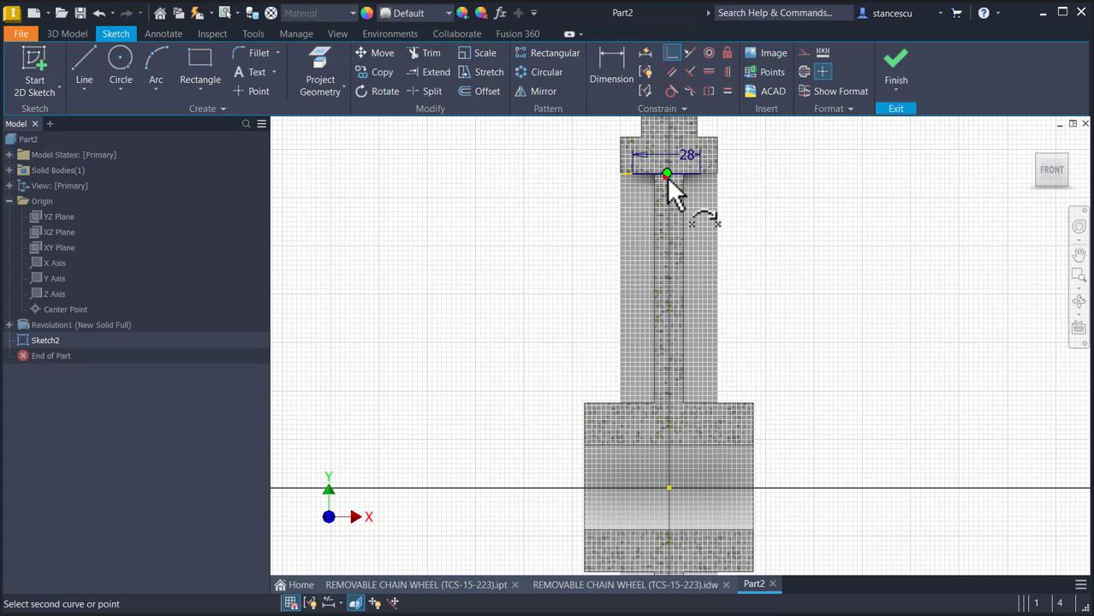
left_click(667, 489)
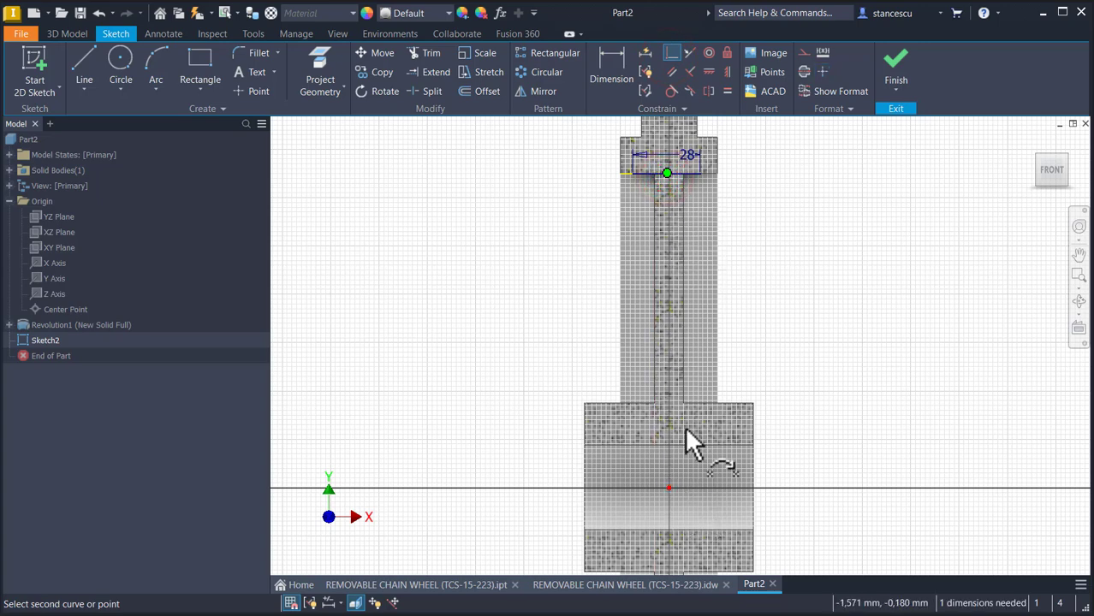
Centre the 28 mm line by aligning its midpoint vertically with the sketch origin.
left_click(727, 72)
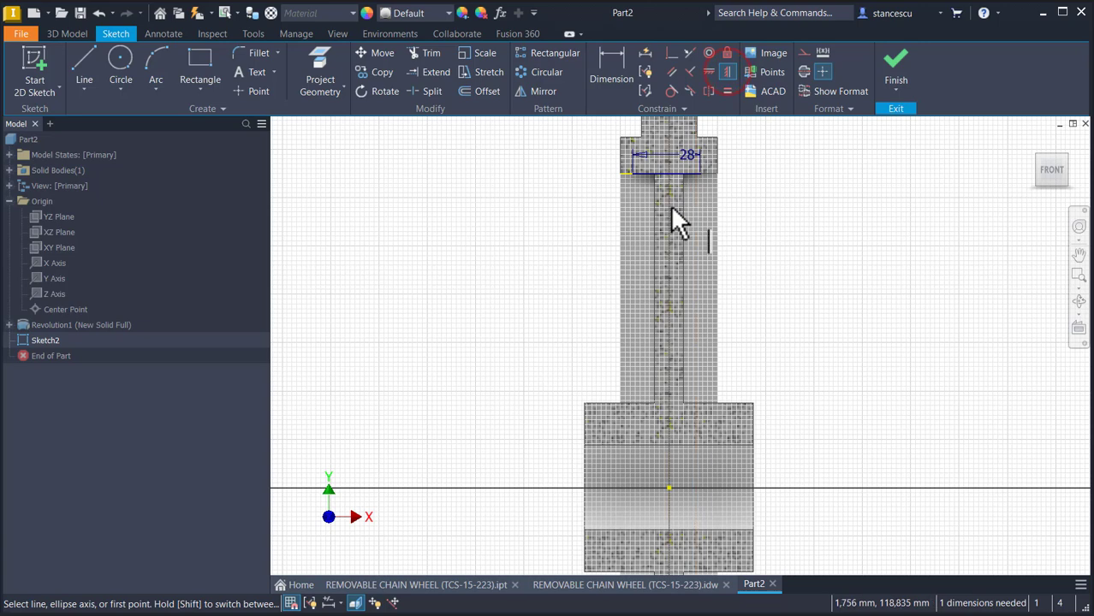
left_click(666, 172)
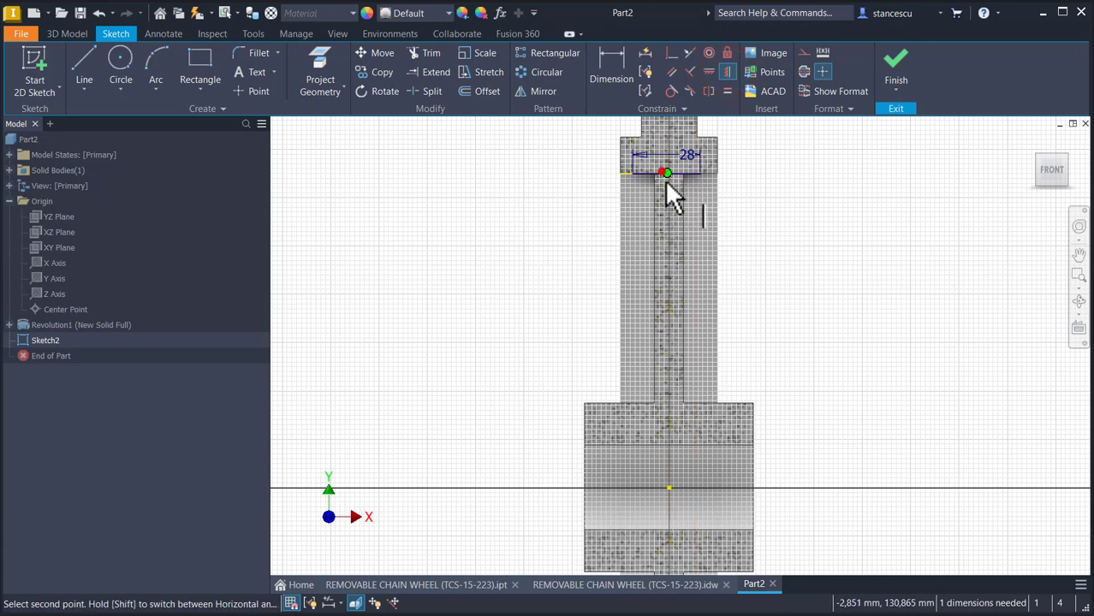
left_click(667, 489)
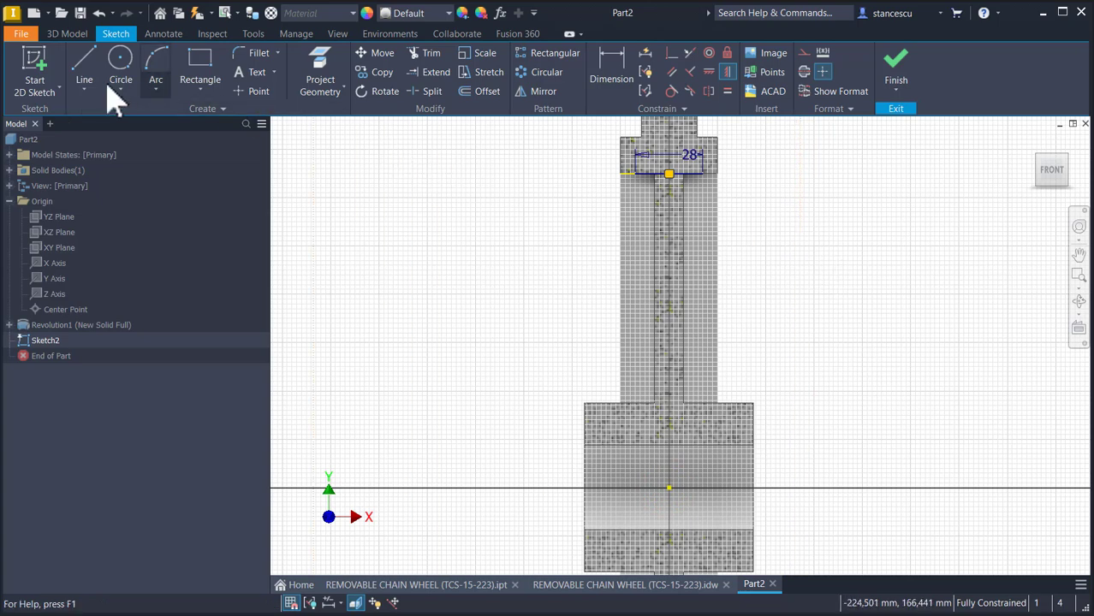
Draw a shorter horizontal line along the upper edge of the hub bore, spanning the middle of the hub.
left_click(84, 64)
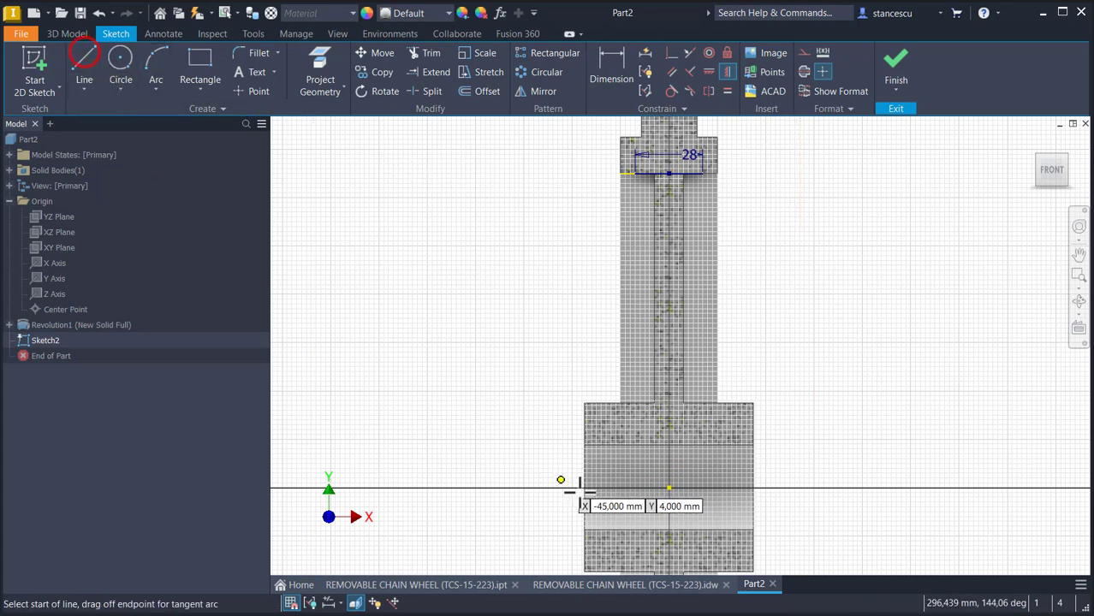
left_click(627, 444)
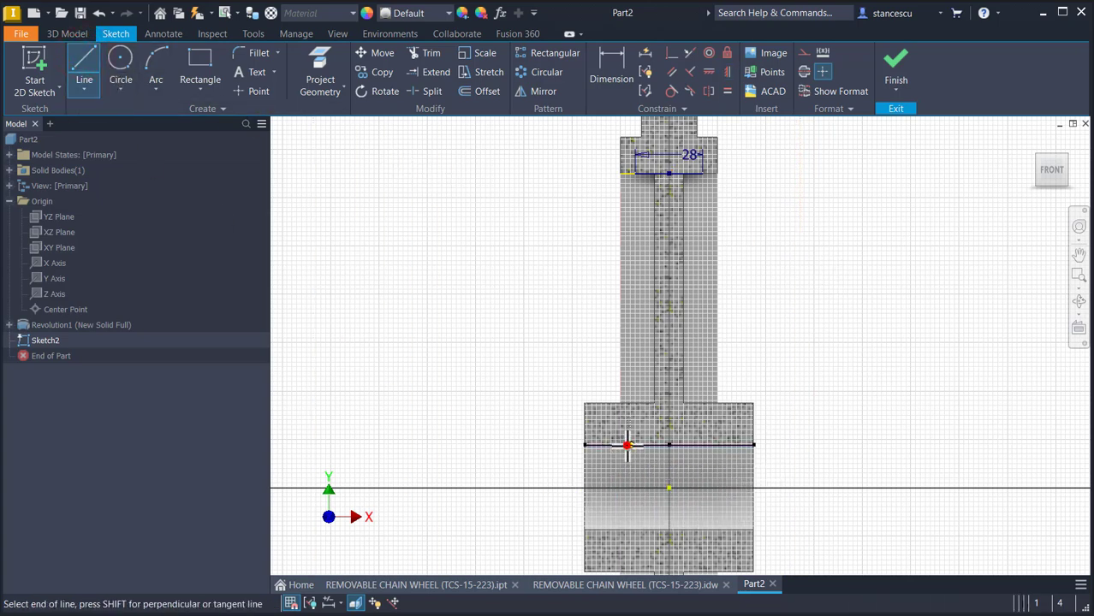
double_click(693, 444)
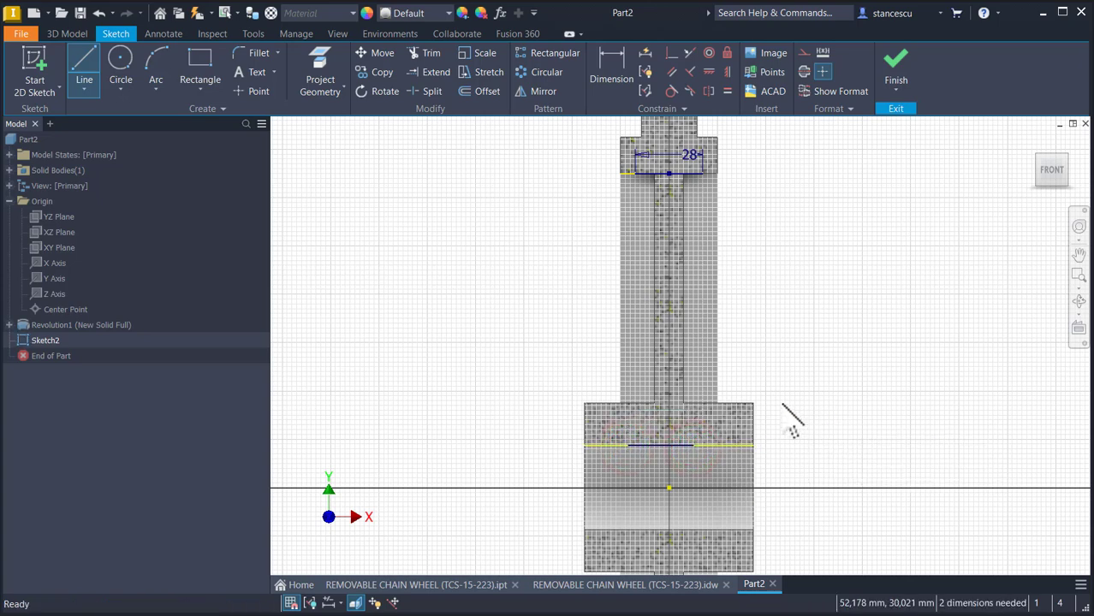
key("Escape")
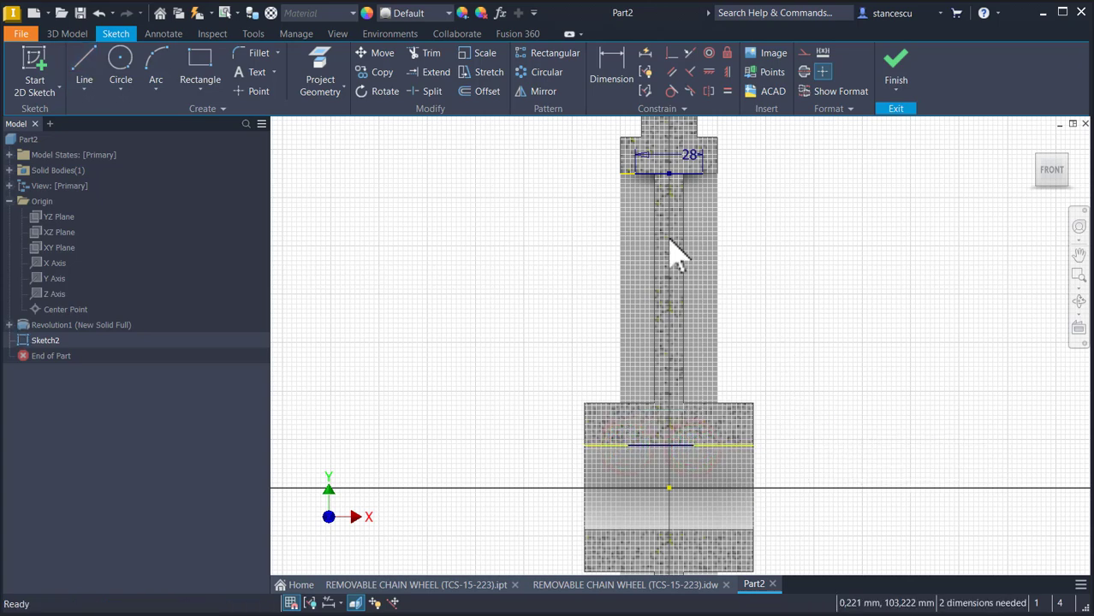
Align the lower line's midpoint vertically with the origin and stretch the line wider than the upper one.
left_click(727, 73)
left_click(660, 444)
left_click(669, 488)
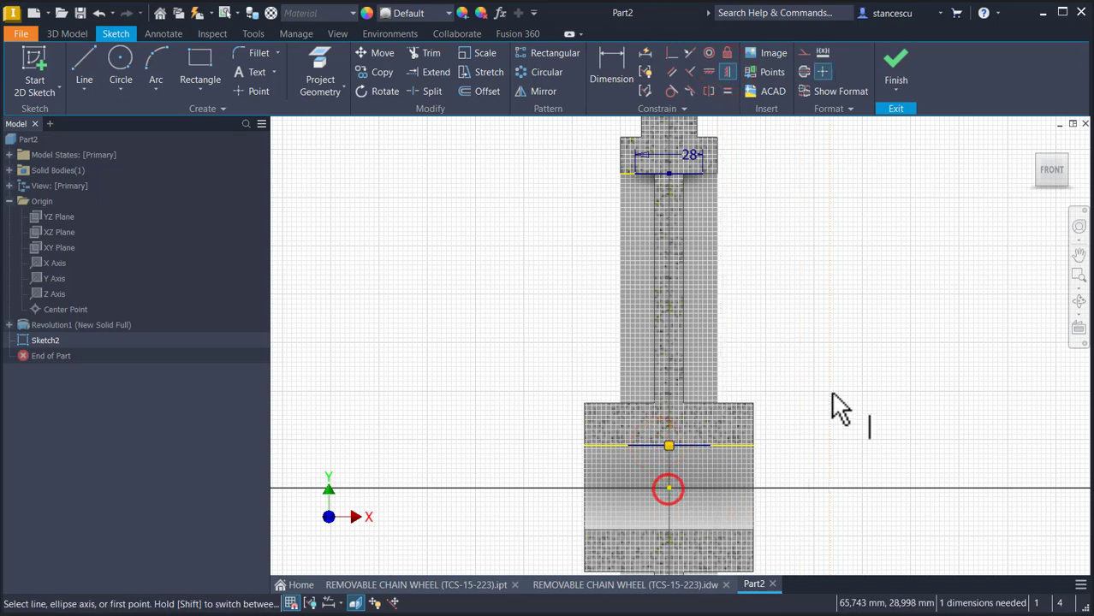
key("Escape")
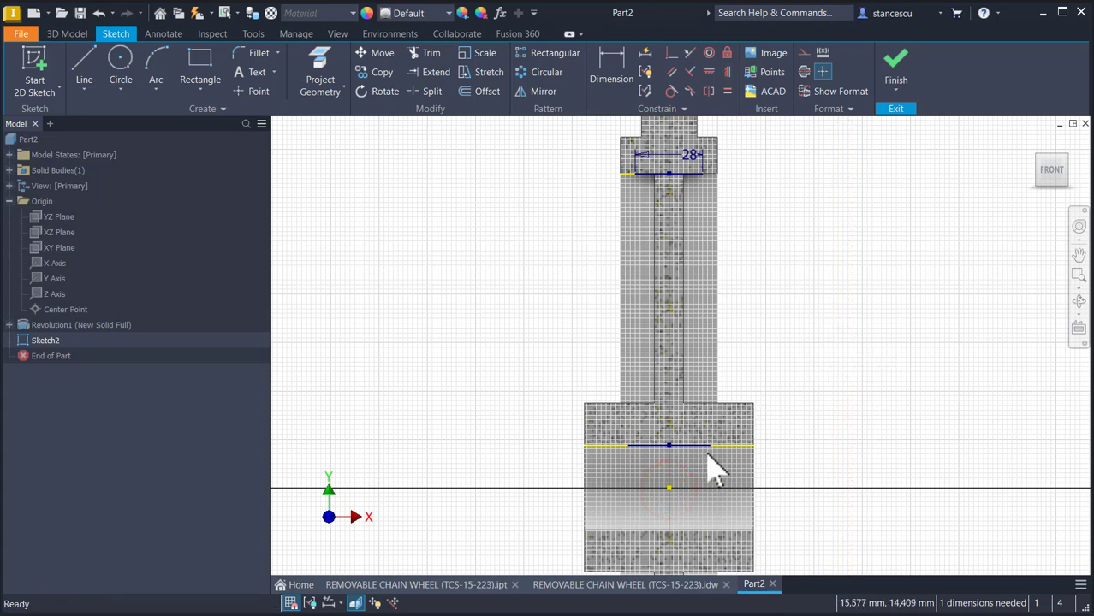
left_click_drag(709, 445, 722, 445)
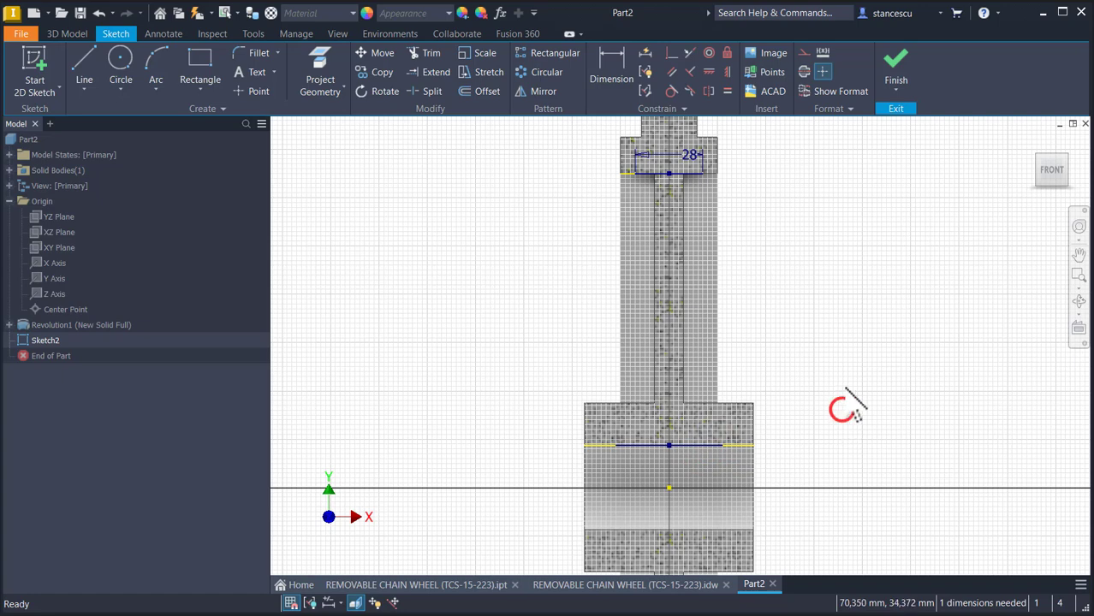
Close the tapered rib profile with two slanted lines joining the ends of the upper and lower horizontal lines.
left_click(84, 59)
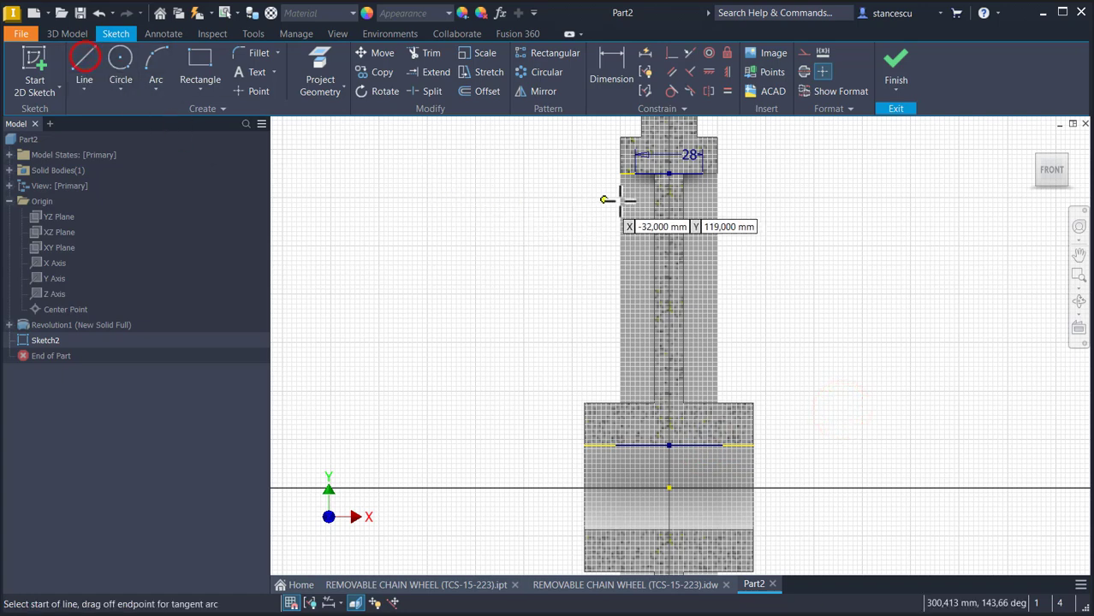
left_click(634, 177)
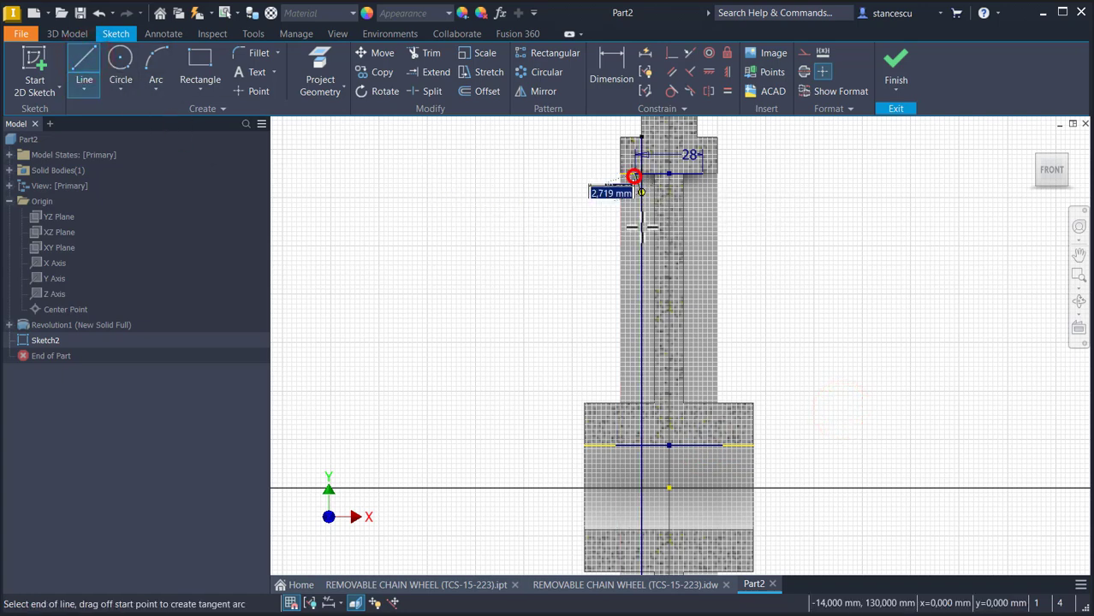
double_click(614, 445)
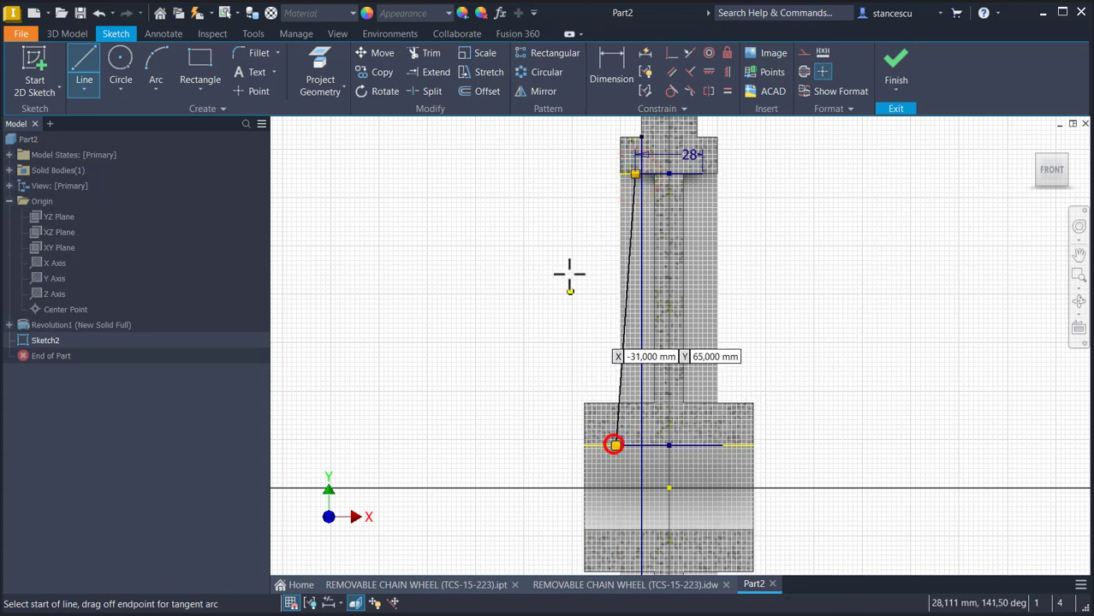
left_click(702, 174)
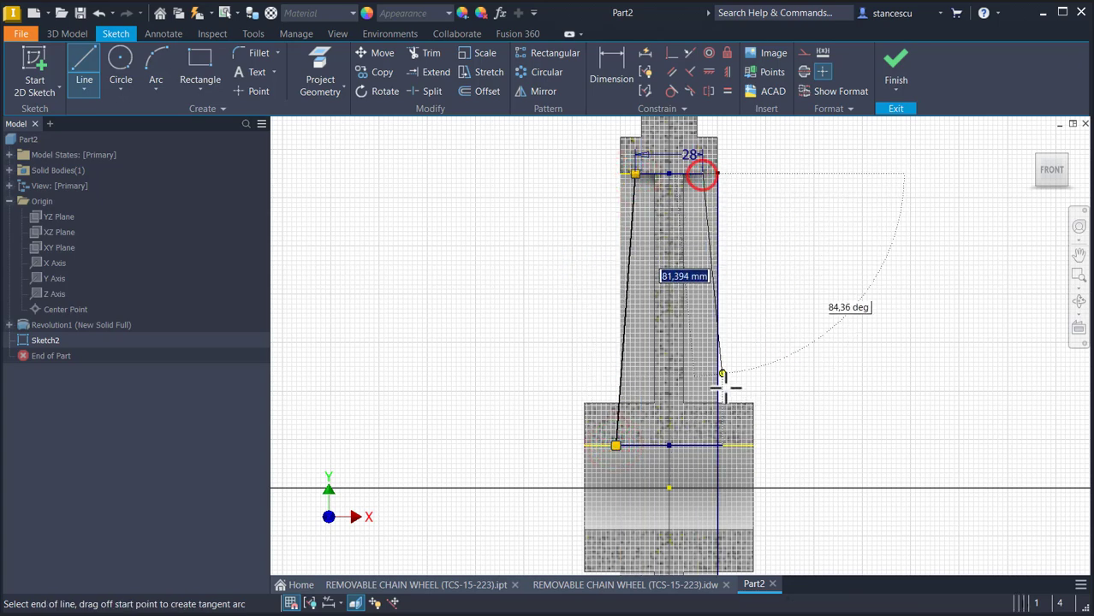
double_click(723, 446)
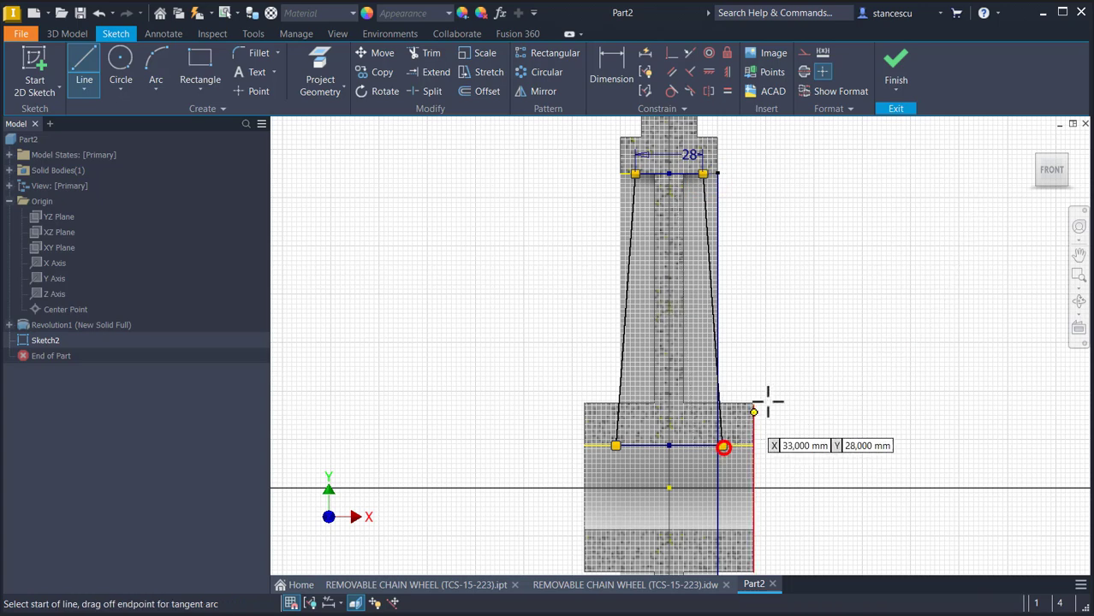
key("Escape")
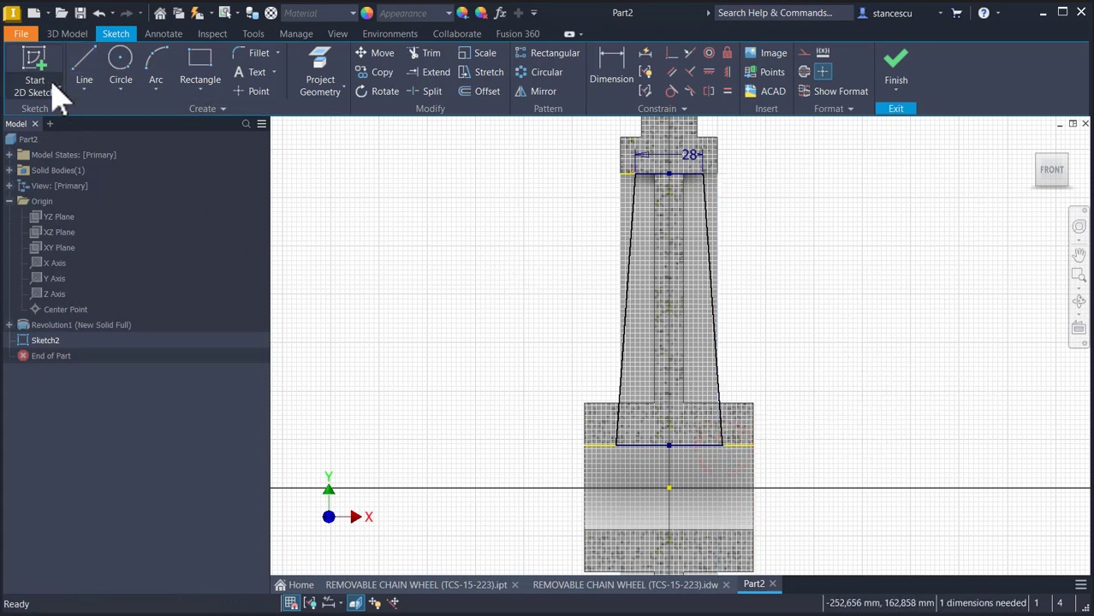
Draw a horizontal line between the slanted sides along the hub's upper outer edge and make it construction geometry.
left_click(84, 64)
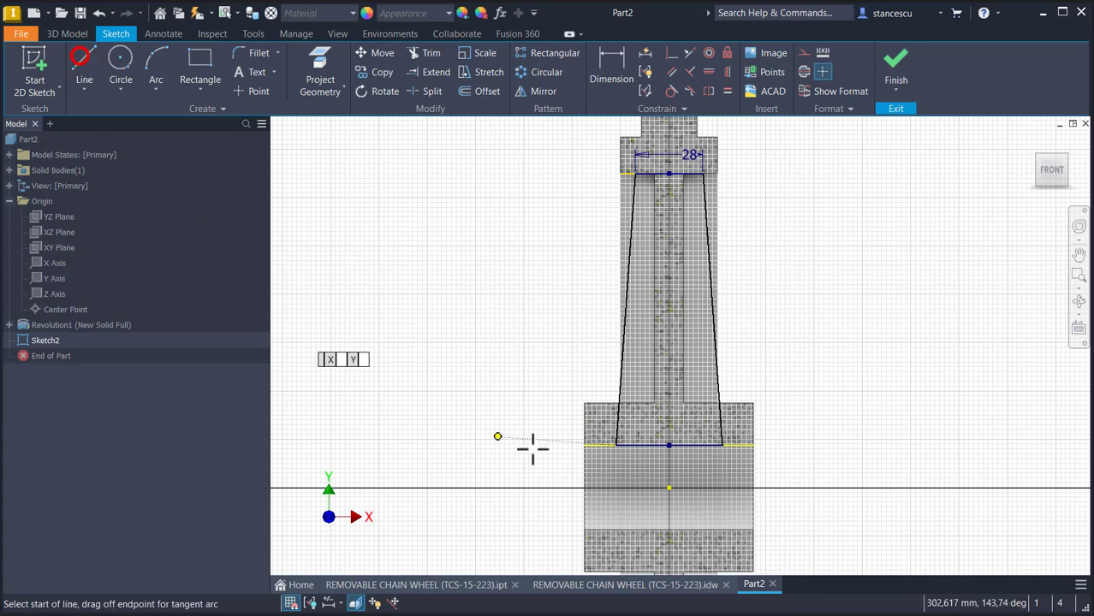
left_click(619, 404)
left_click(720, 403)
key("Escape")
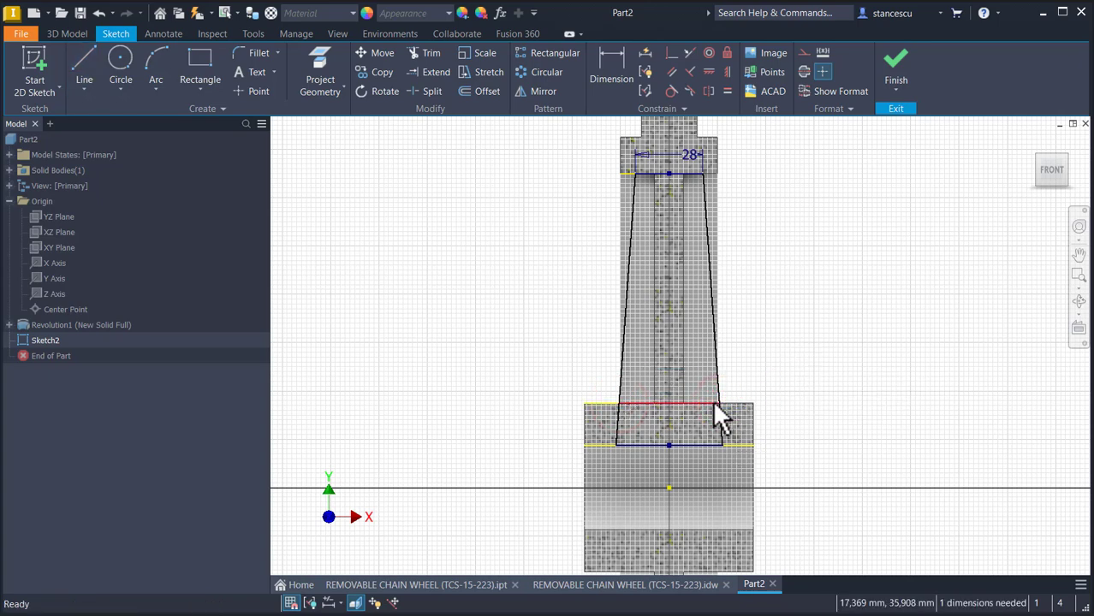
left_click(696, 404)
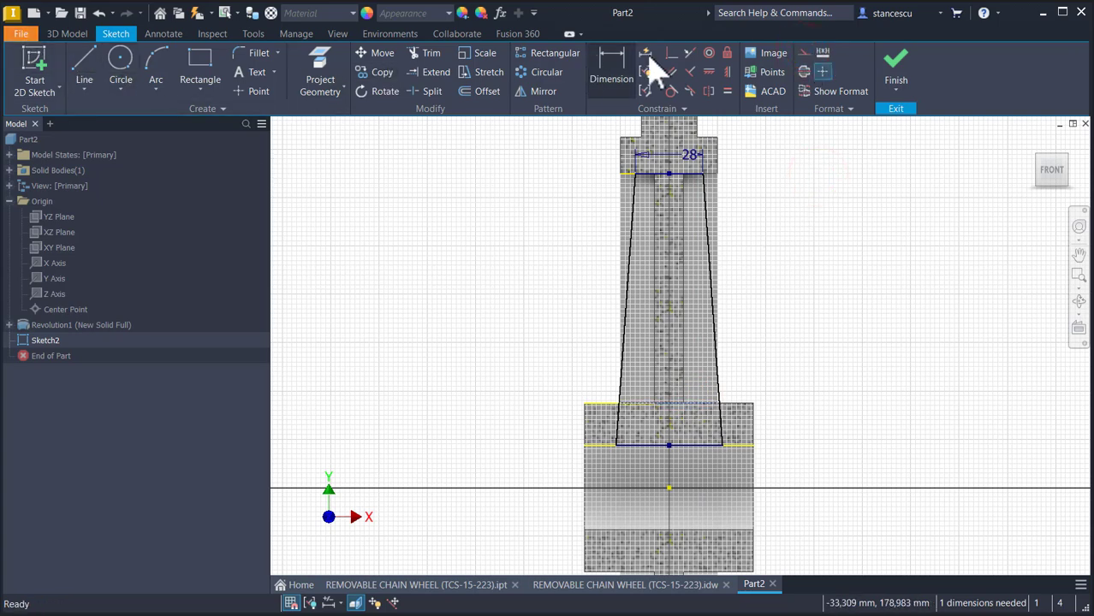
Dimension the rib width at the hub's outer edge and set it to 40 mm.
left_click(625, 68)
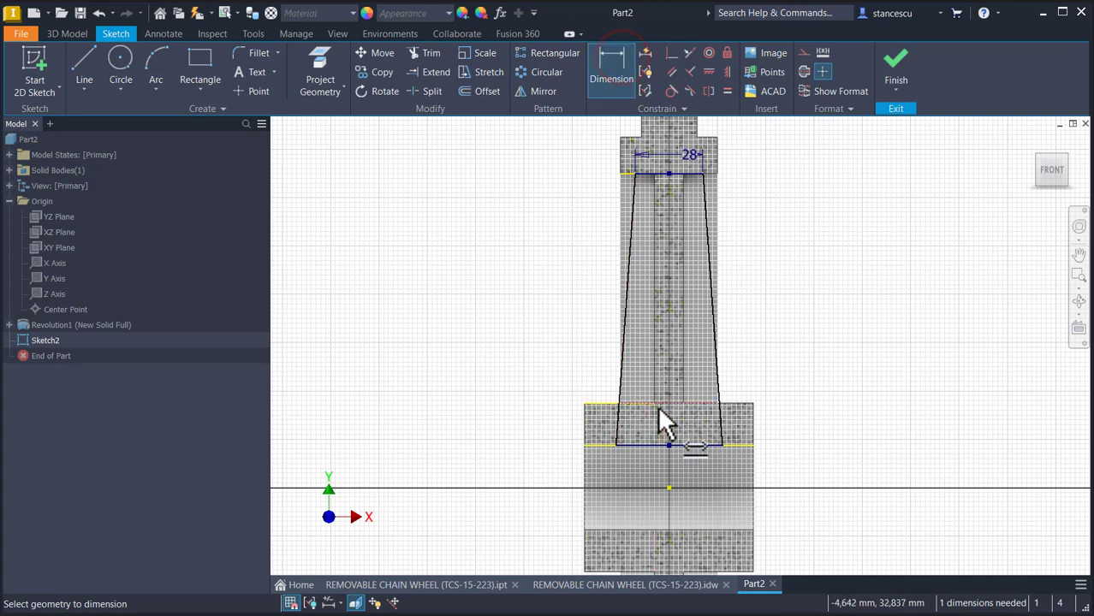
left_click(683, 399)
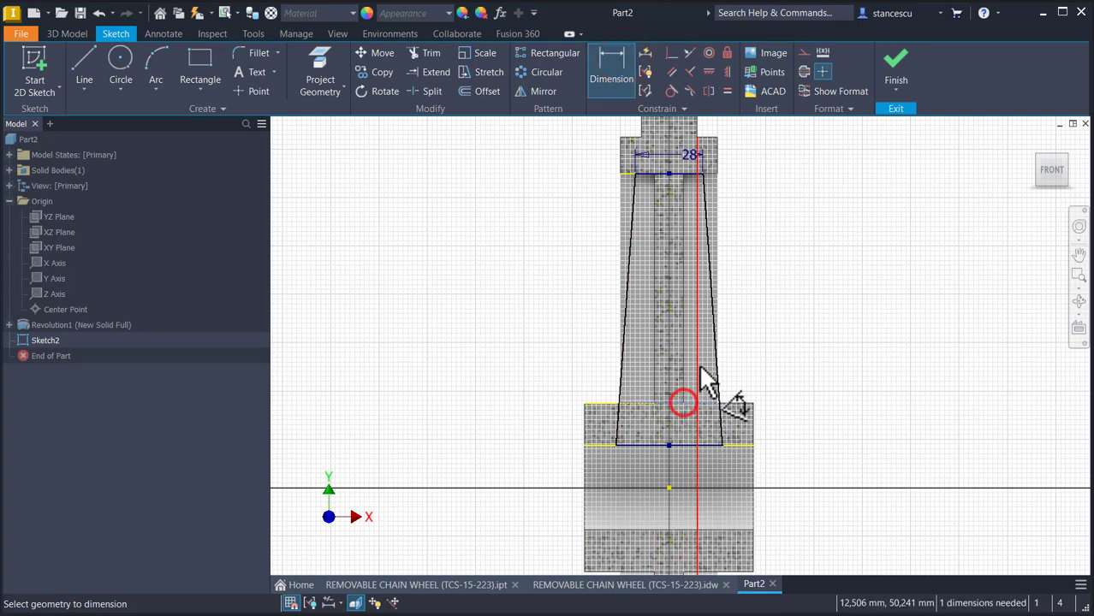
left_click(745, 351)
type("40")
key("Return")
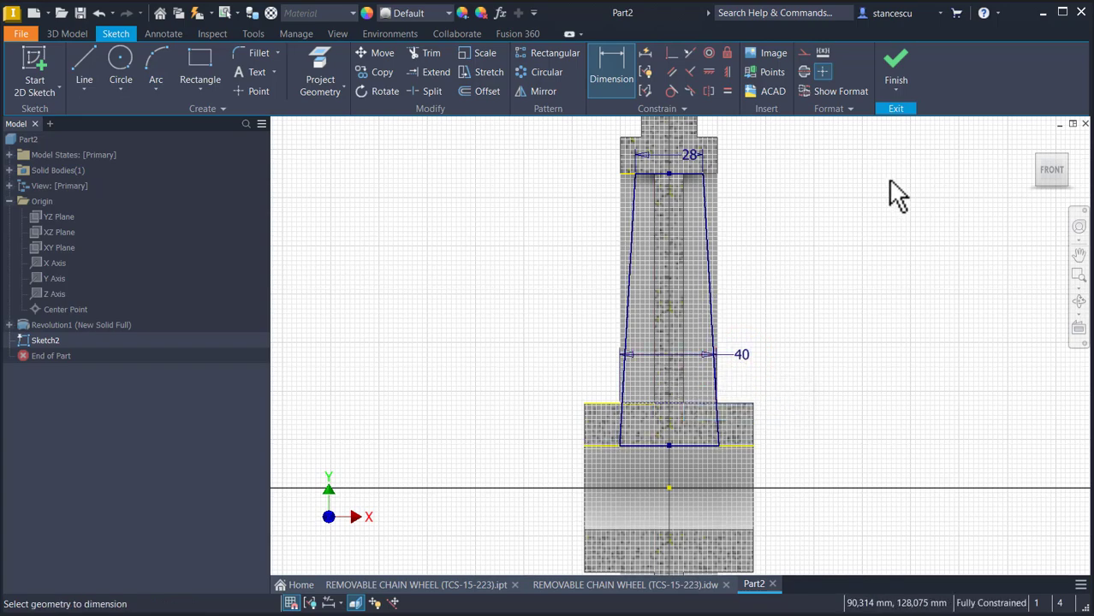
Finish the sketch and extrude the rib profile symmetrically by 12 mm, joined to the wheel body.
left_click(897, 62)
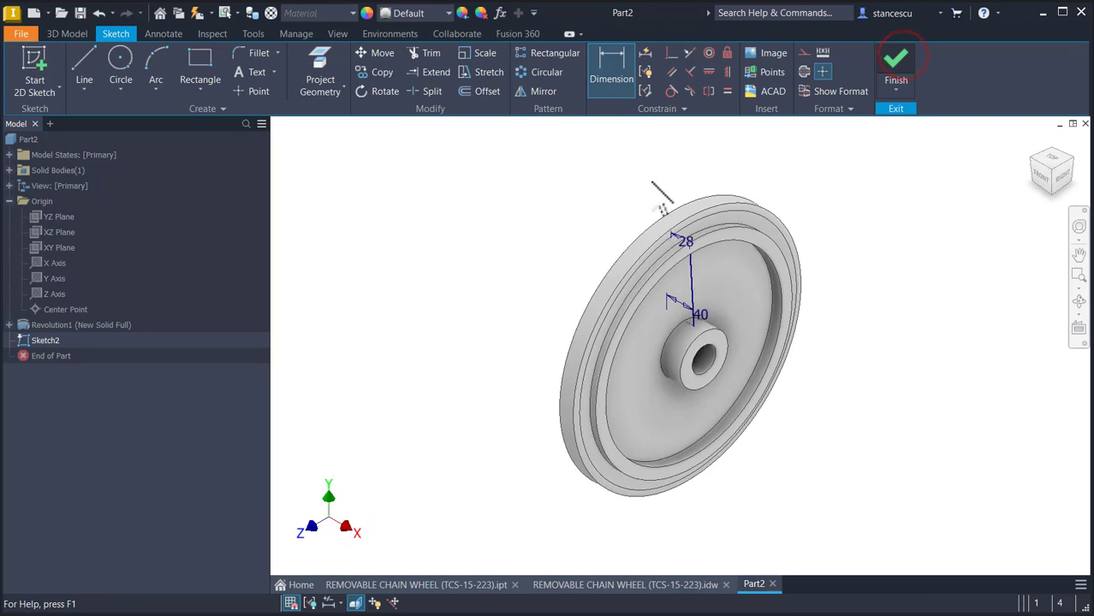
left_click(84, 73)
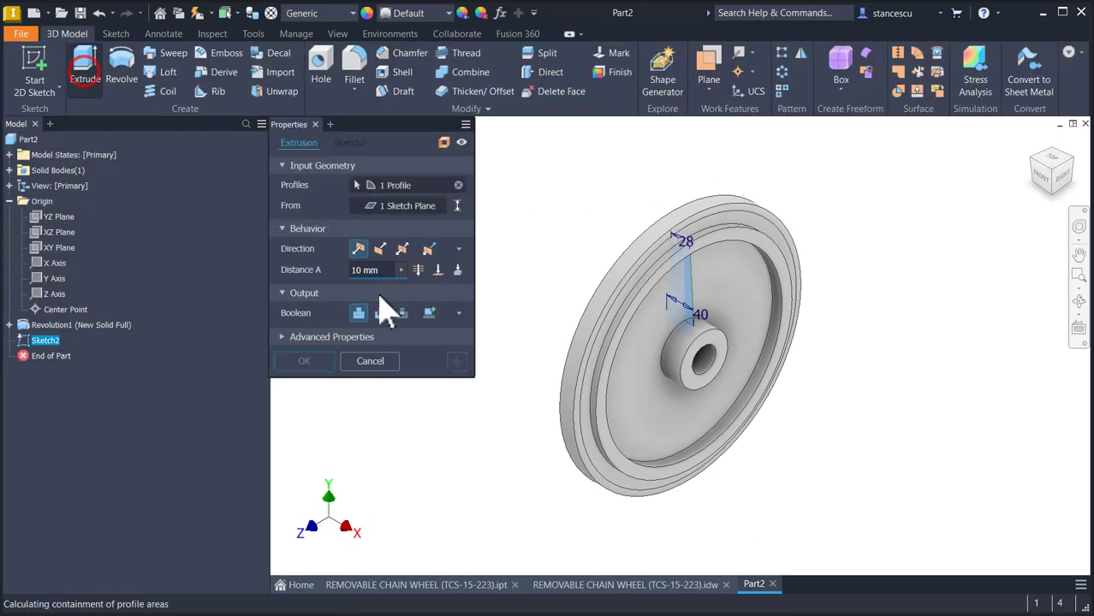
left_click(402, 249)
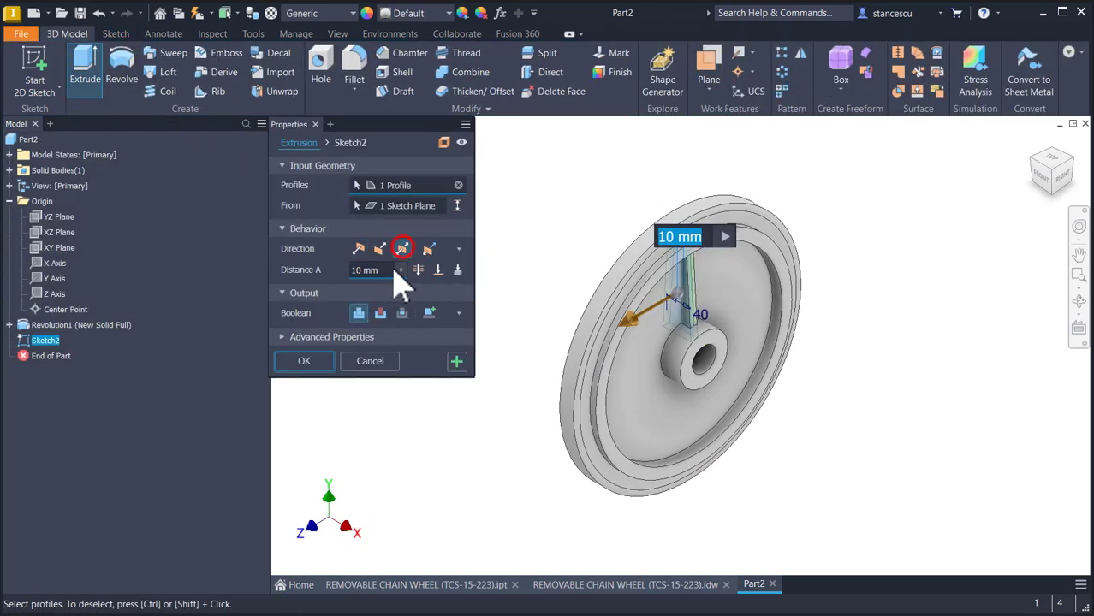
left_click(388, 271)
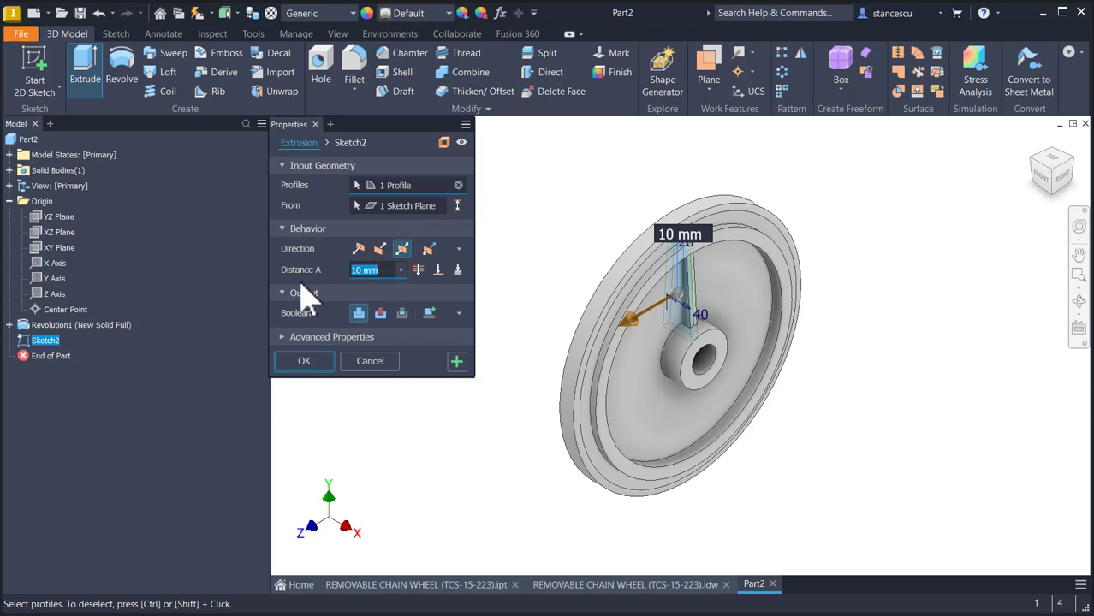
key("Return")
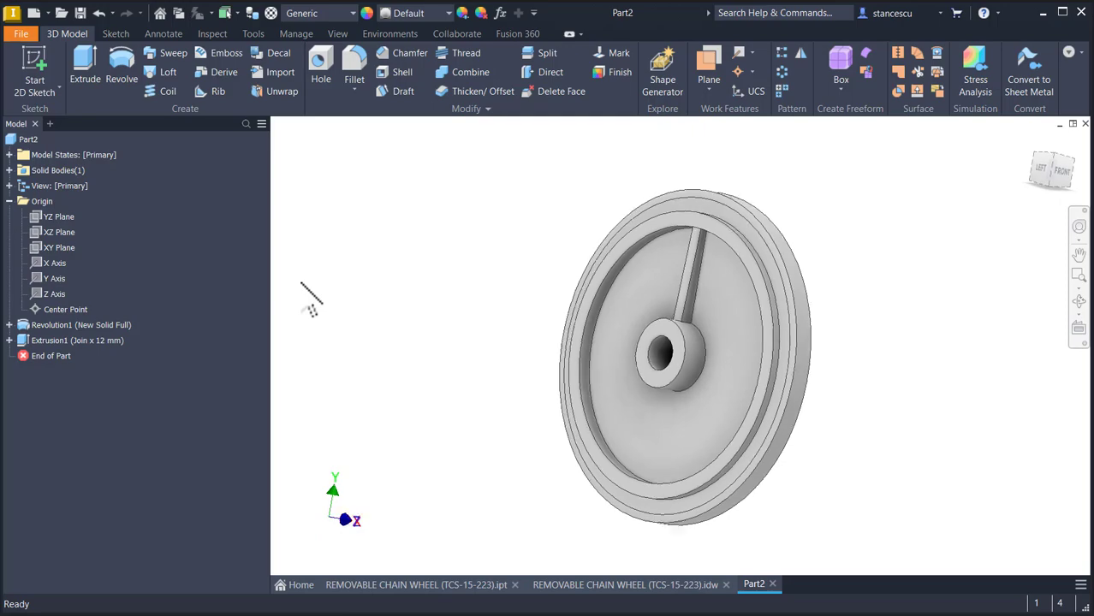
Examine the wheel drawing for the spoke window's radii, the hub-side diameter and the spacing between windows.
key("F6")
left_click(655, 585)
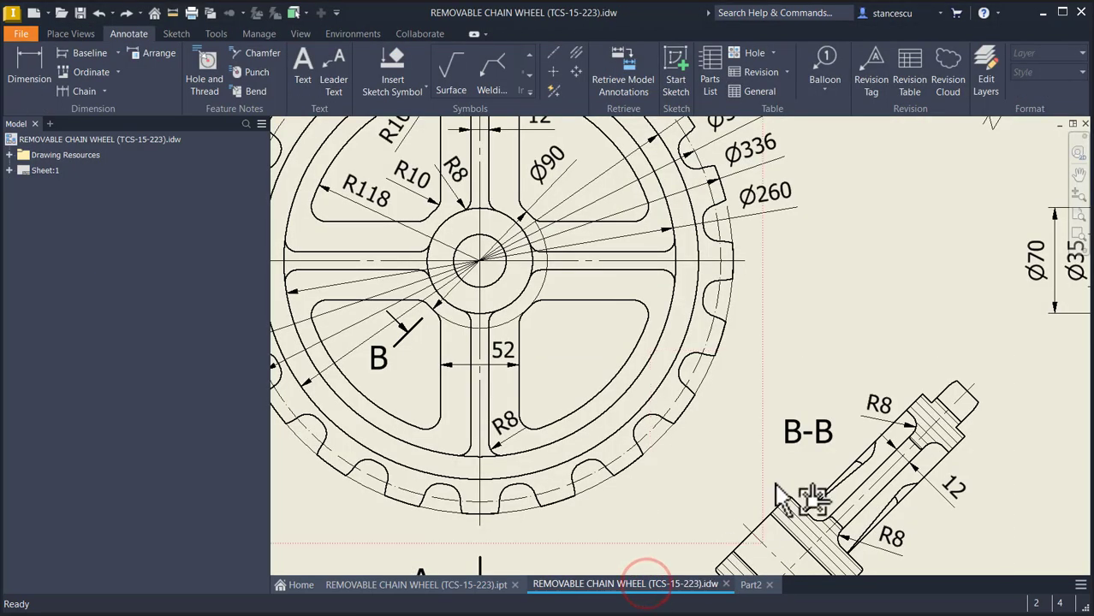
mouse_move(565, 317)
middle_mouse_down()
mouse_move(639, 378)
mouse_move(655, 426)
middle_mouse_up()
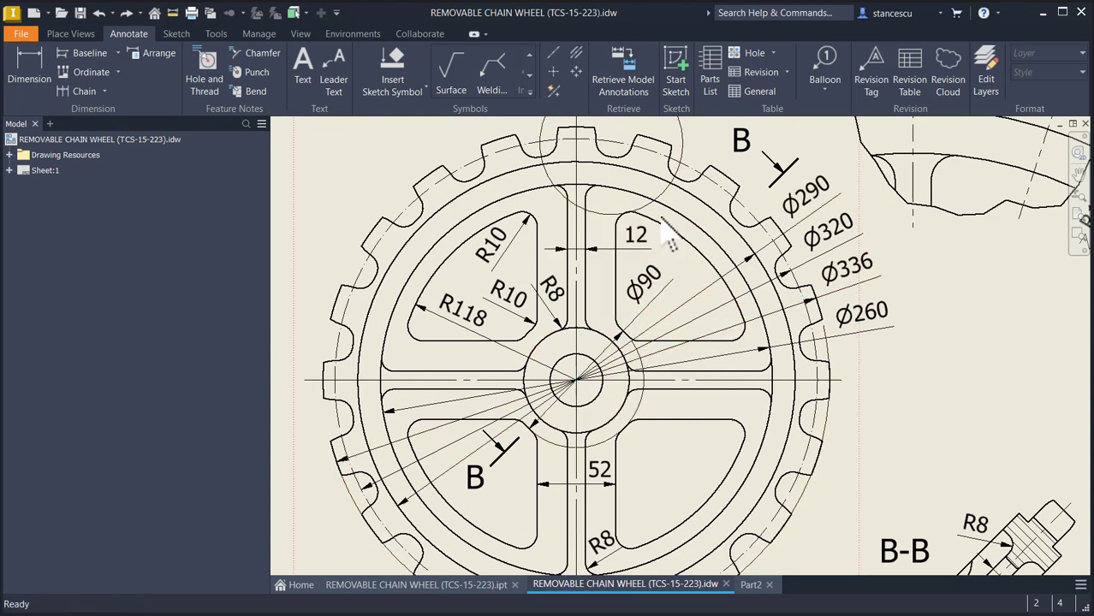
left_click(622, 340)
scroll(927, 354, "up", 5)
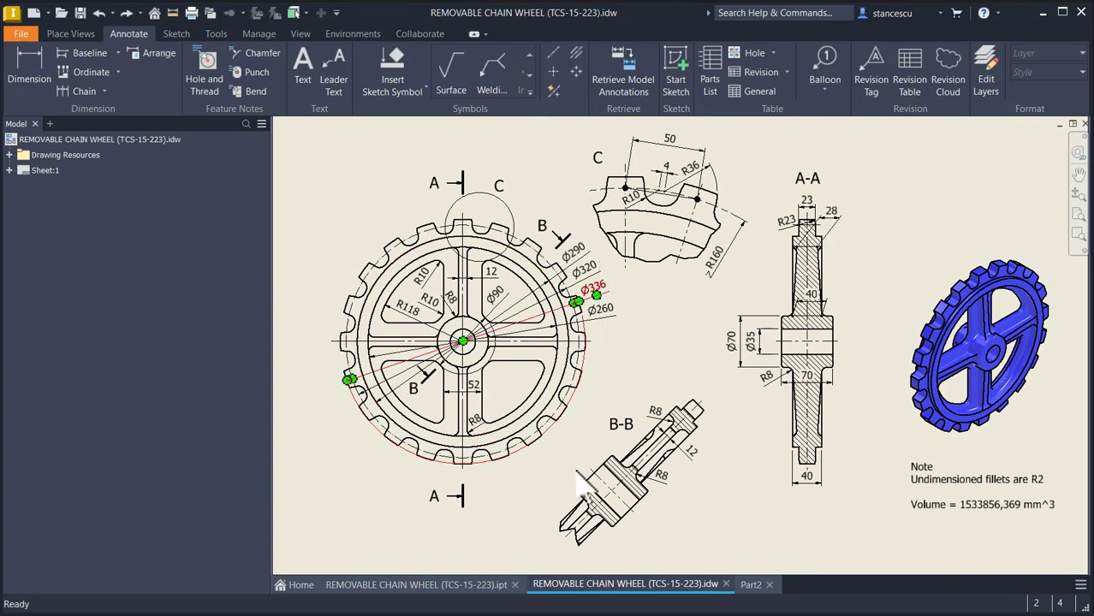
left_click(750, 585)
Start a sketch on the wheel's web face and draw an outer arc of 118 mm radius beside the rib, inside the rim.
left_click(739, 313)
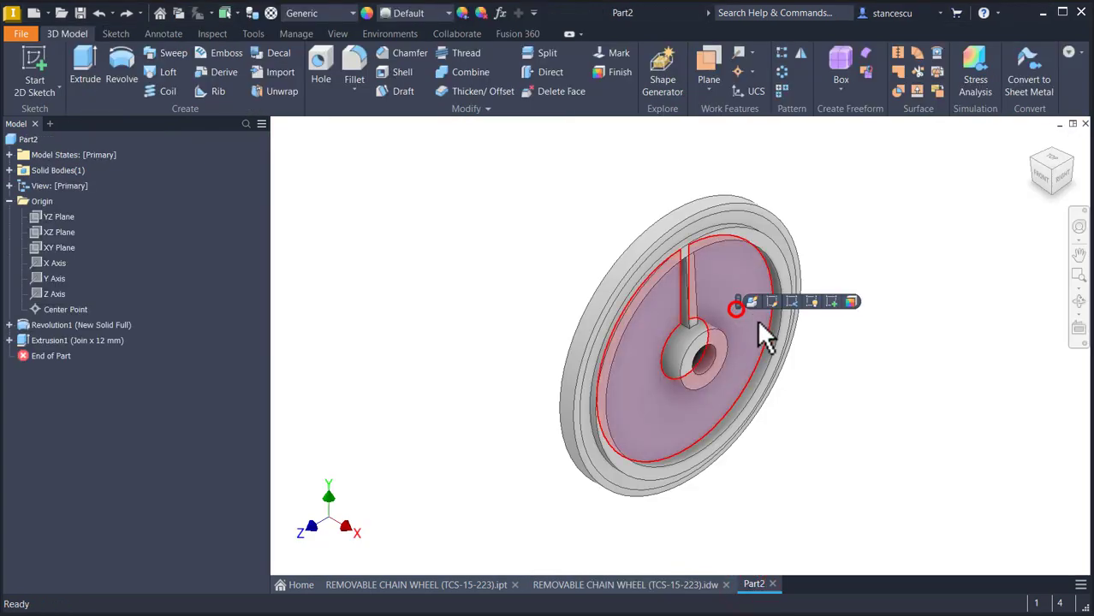
left_click(829, 300)
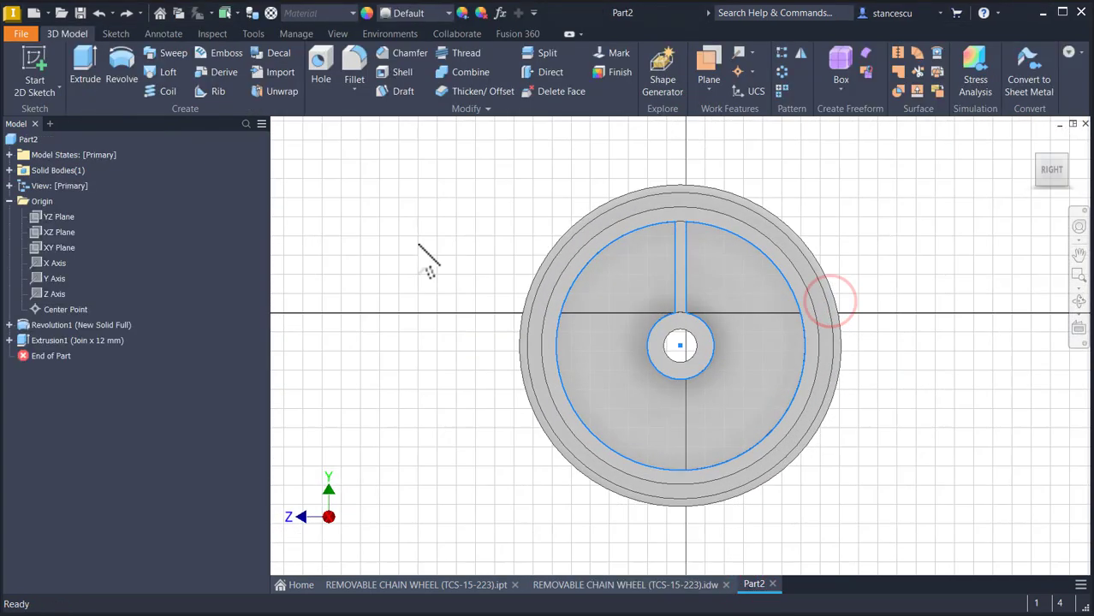
left_click(409, 238)
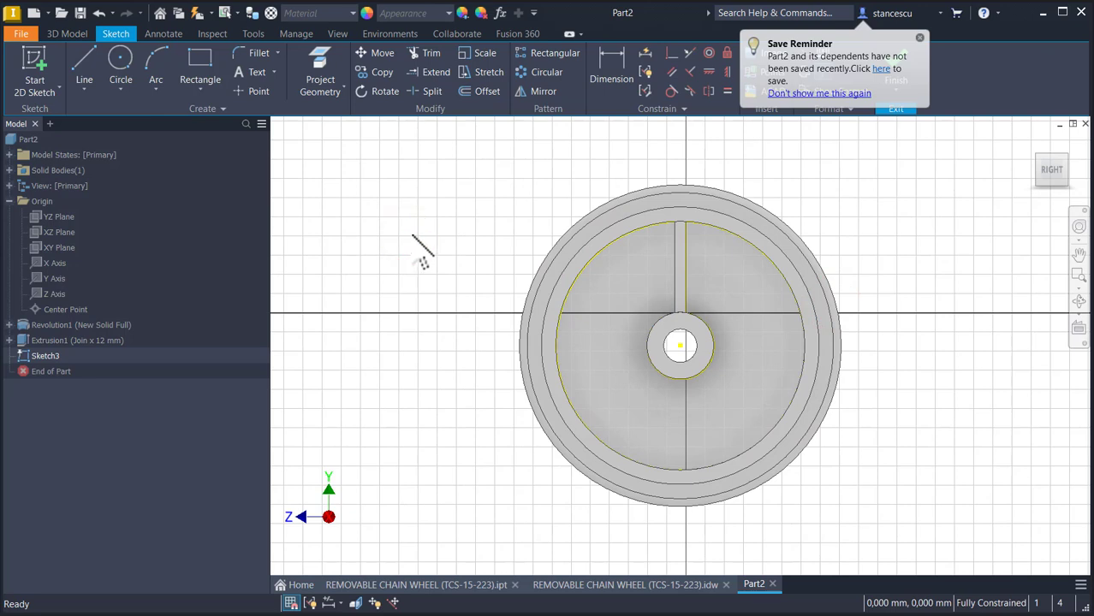
left_click(157, 61)
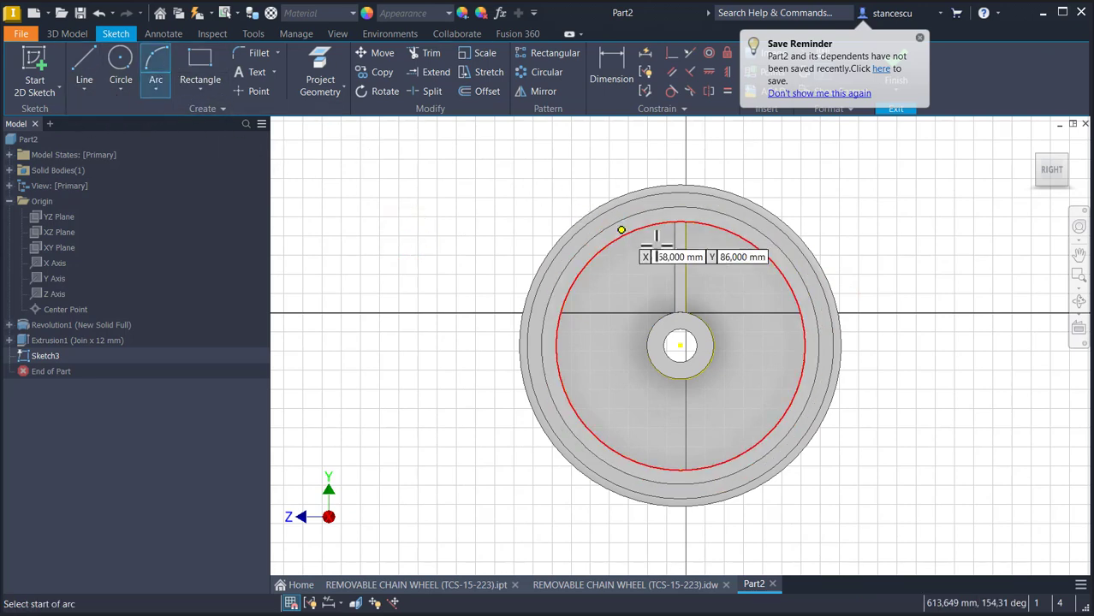
left_click(707, 241)
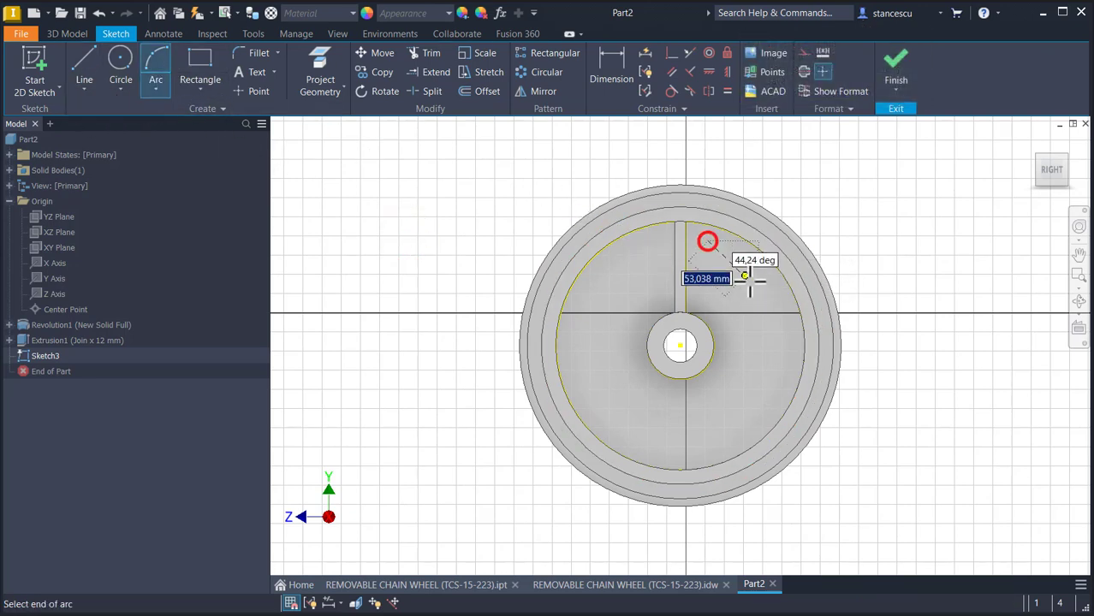
left_click(776, 299)
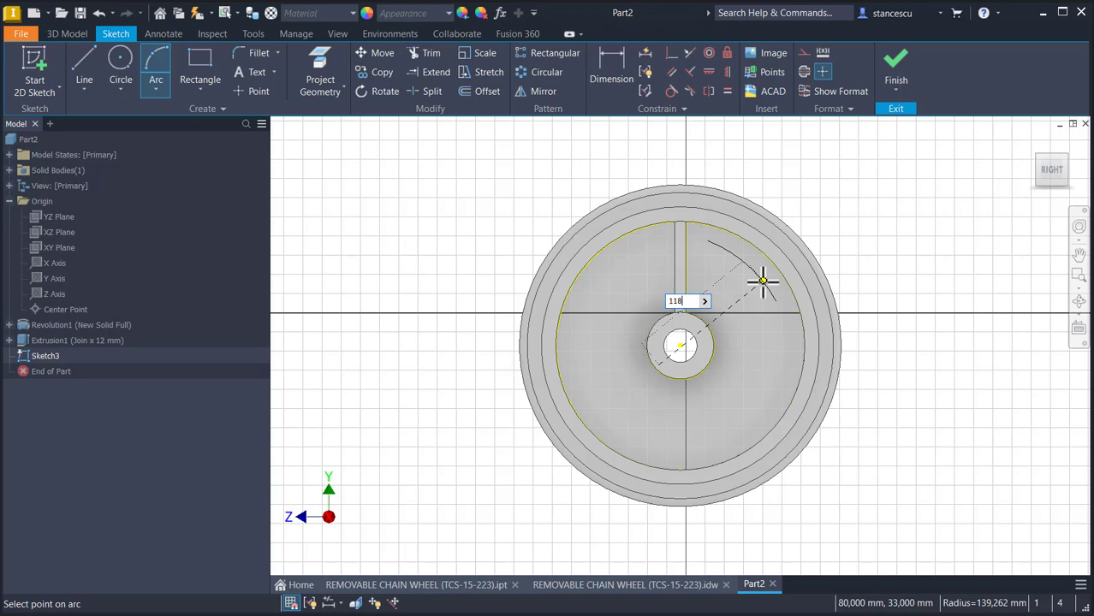
left_click(763, 282)
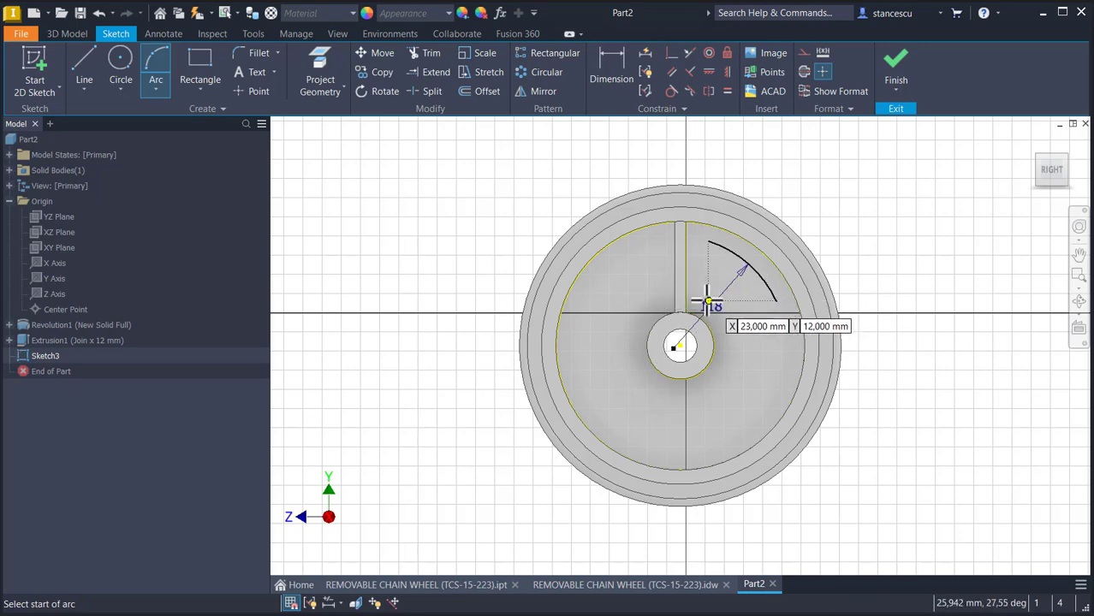
Draw a smaller arc of 90/2 mm radius near the hub, inside the 118 mm arc.
scroll(711, 304, "down", 2)
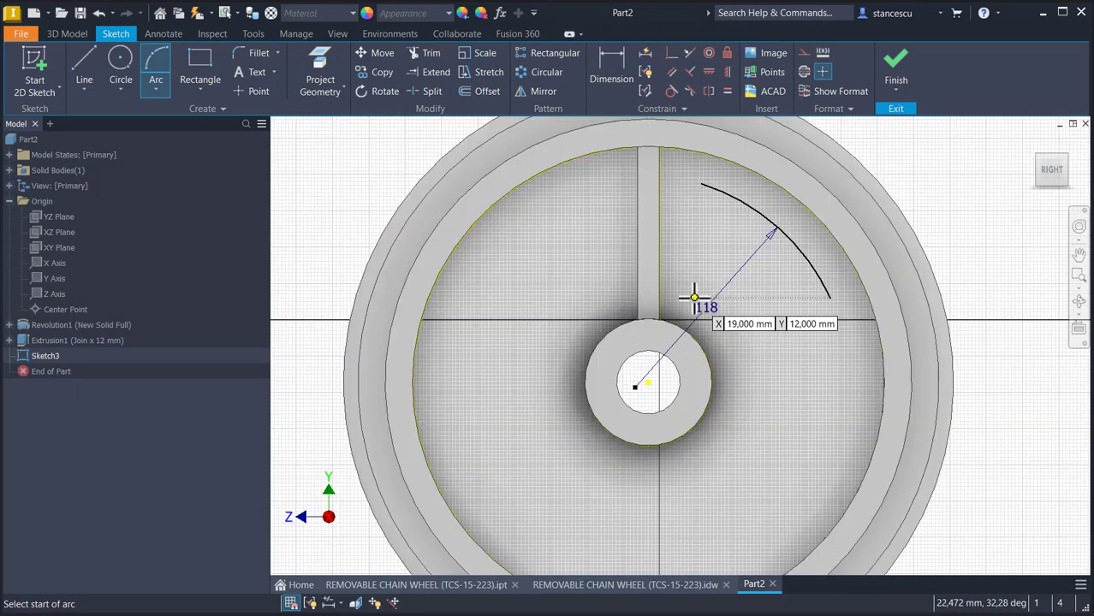
left_click(693, 298)
left_click(728, 325)
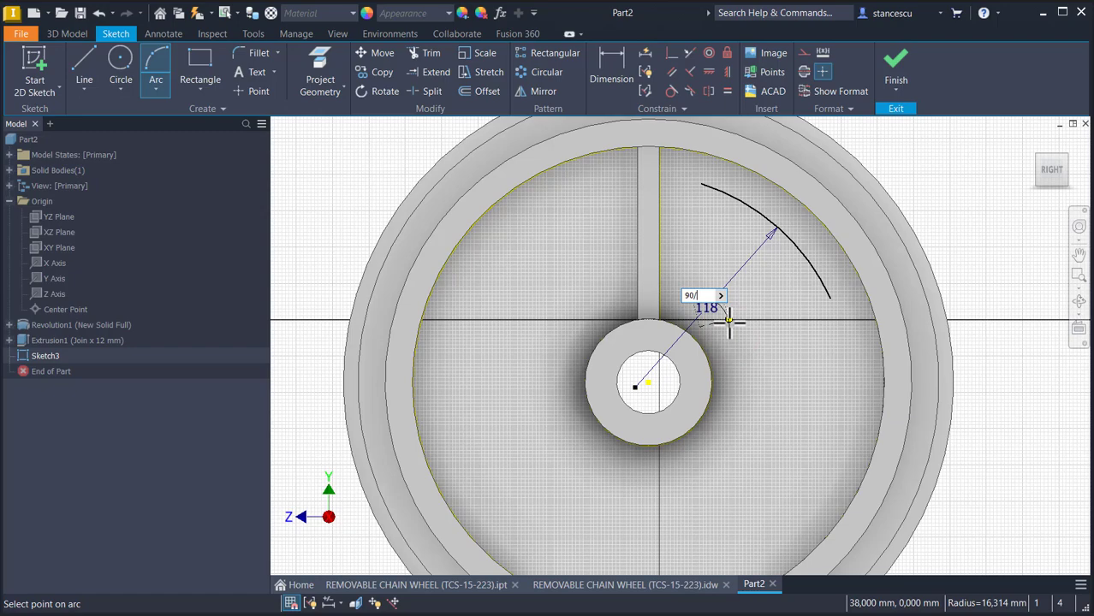
left_click(724, 315)
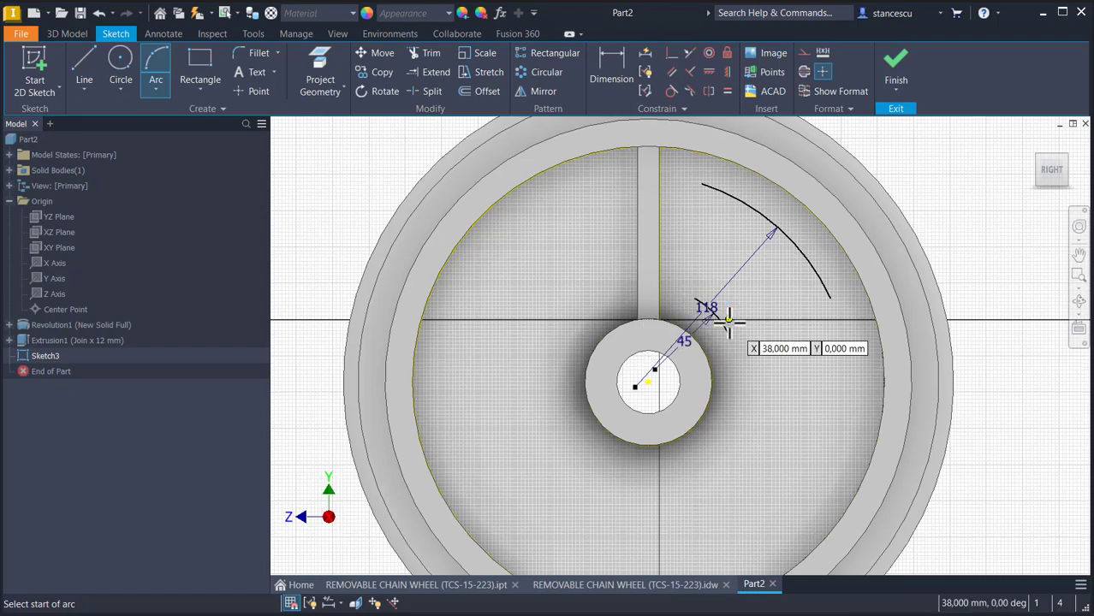
Constrain the center points of both arcs coincident with the hub's center point.
left_click(672, 53)
left_click(656, 371)
left_click(648, 385)
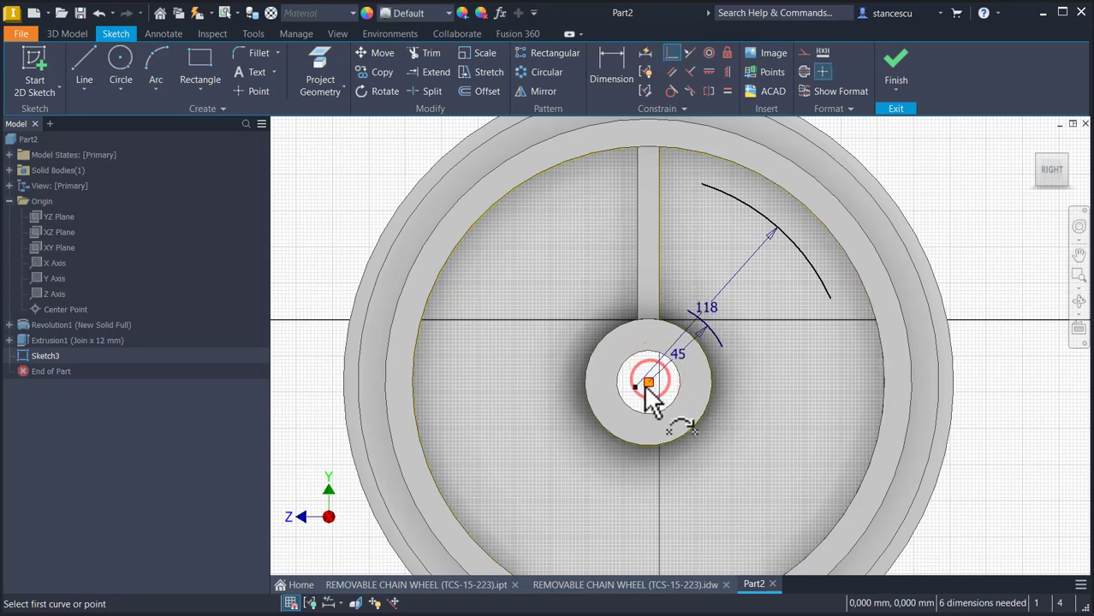
left_click(635, 387)
left_click(647, 382)
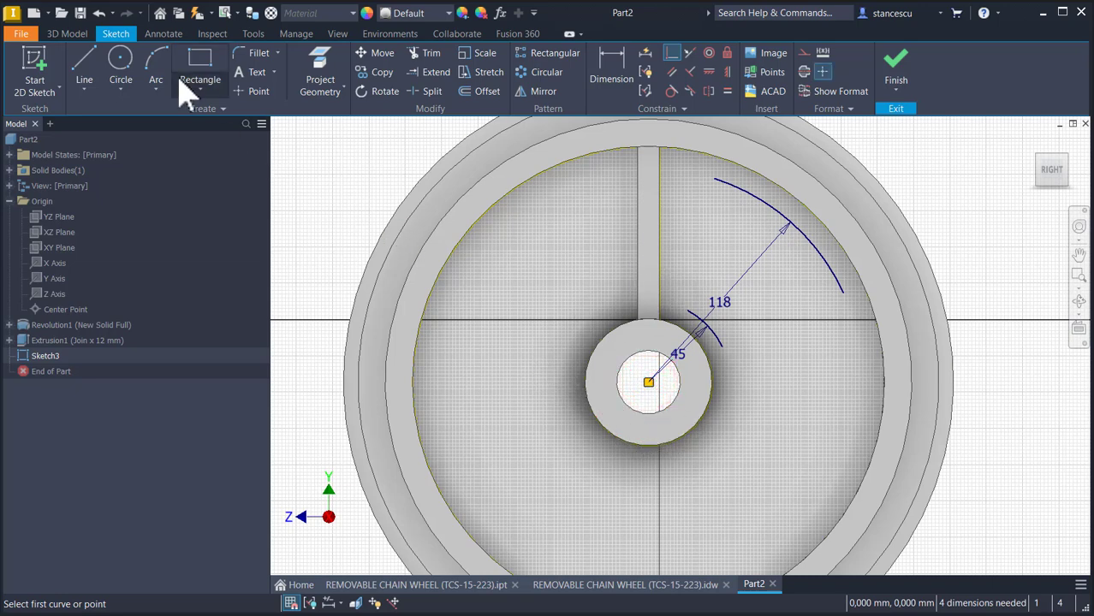
Draw a vertical line upward from the inner arc's upper end and a horizontal line about 80 mm long outward from its lower end.
left_click(84, 61)
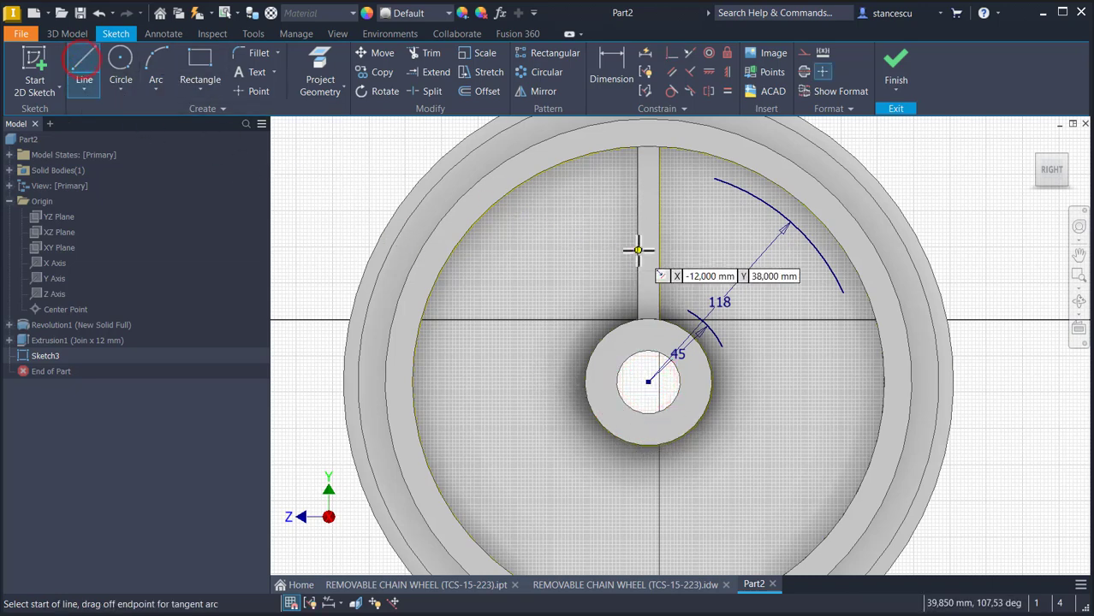
left_click(687, 306)
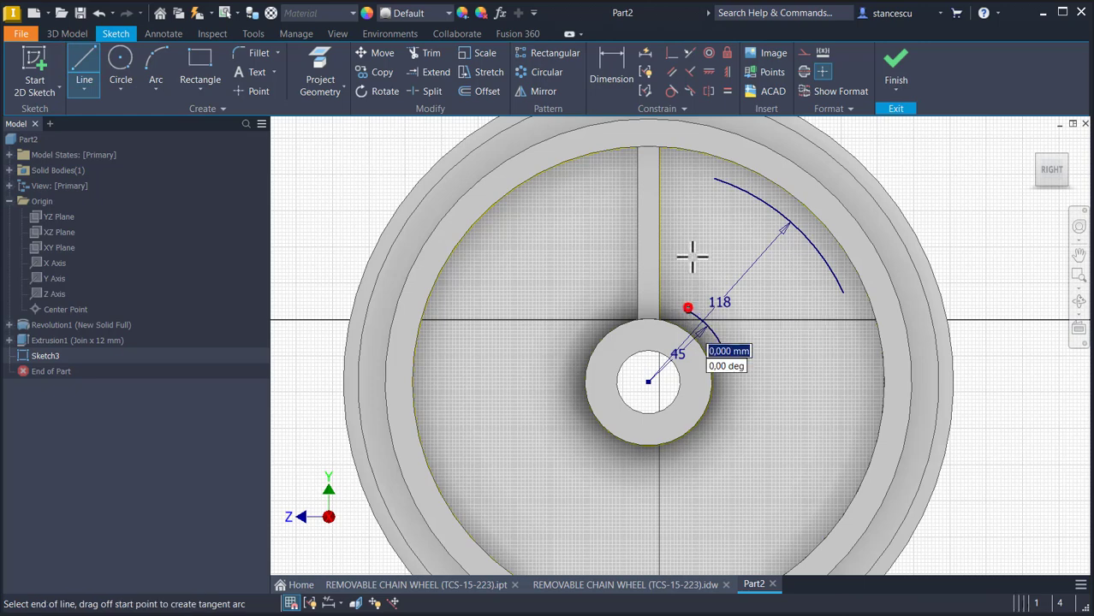
left_click(689, 167)
right_click(708, 267)
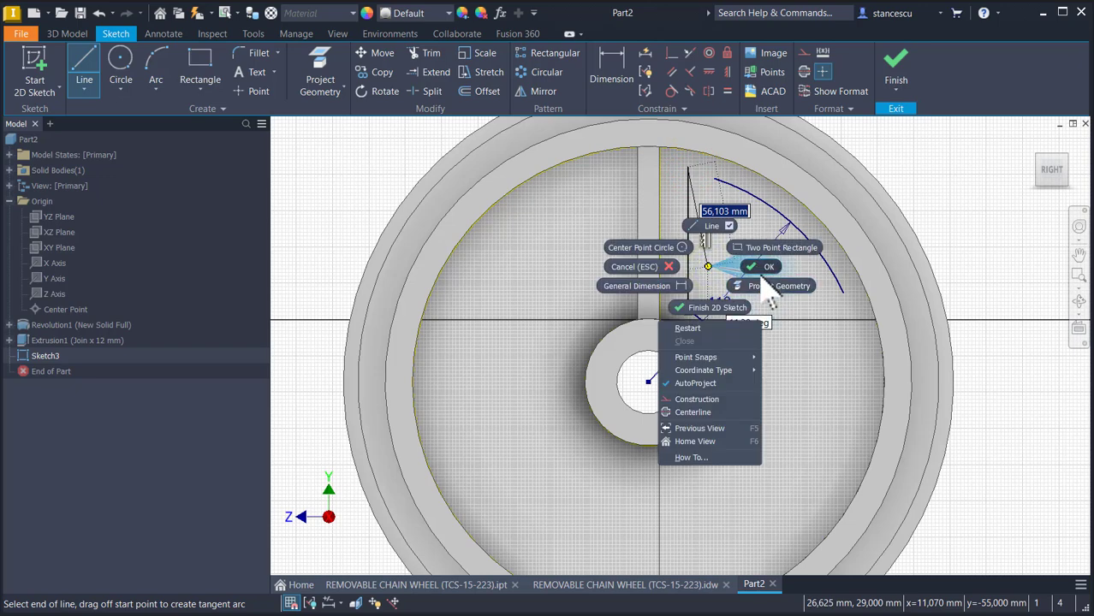
left_click(687, 330)
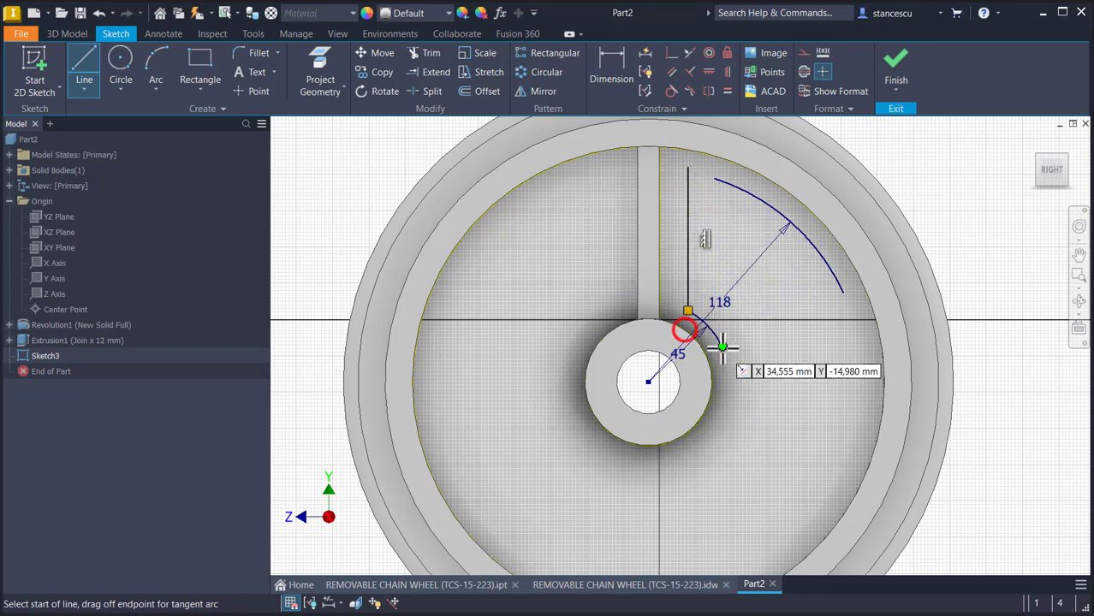
left_click(721, 346)
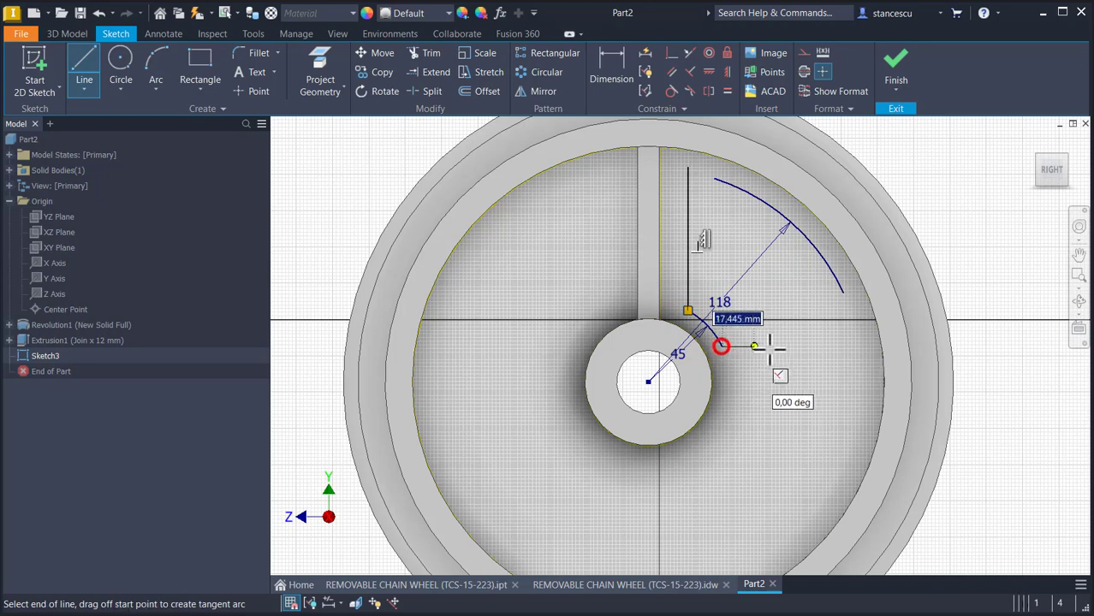
left_click(868, 344)
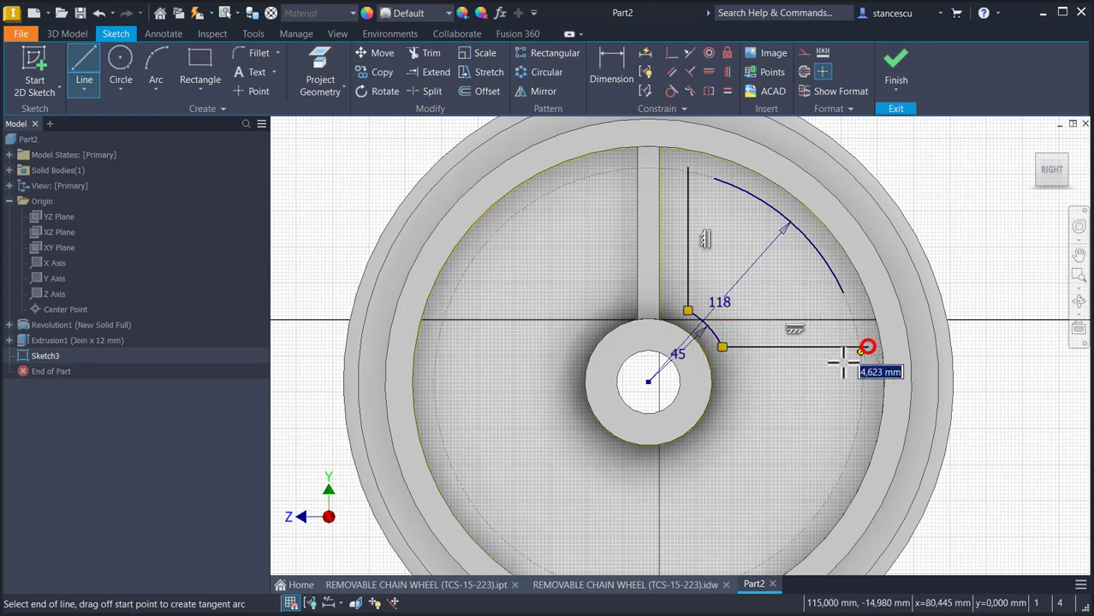
key("Escape")
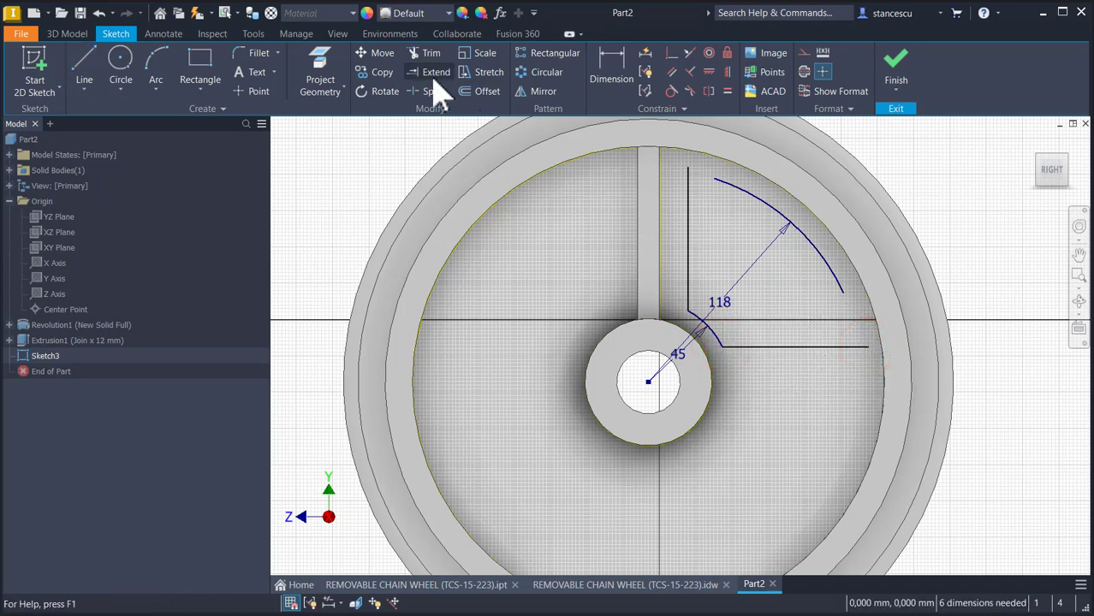
Extend both ends of the 118 mm arc to meet the vertical and horizontal lines.
left_click(432, 72)
left_click(724, 182)
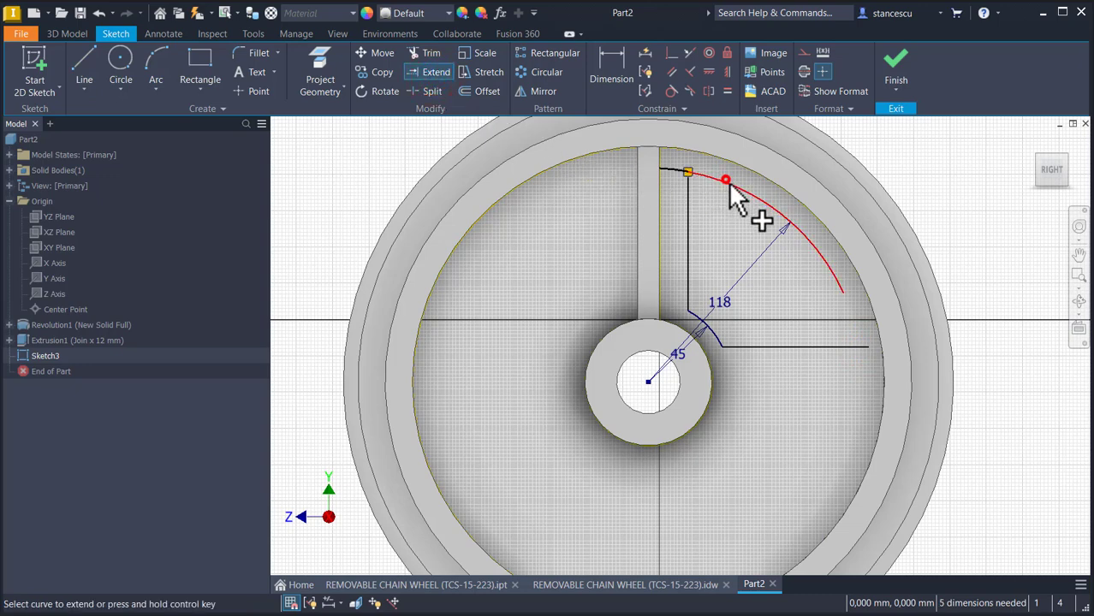
left_click(856, 289)
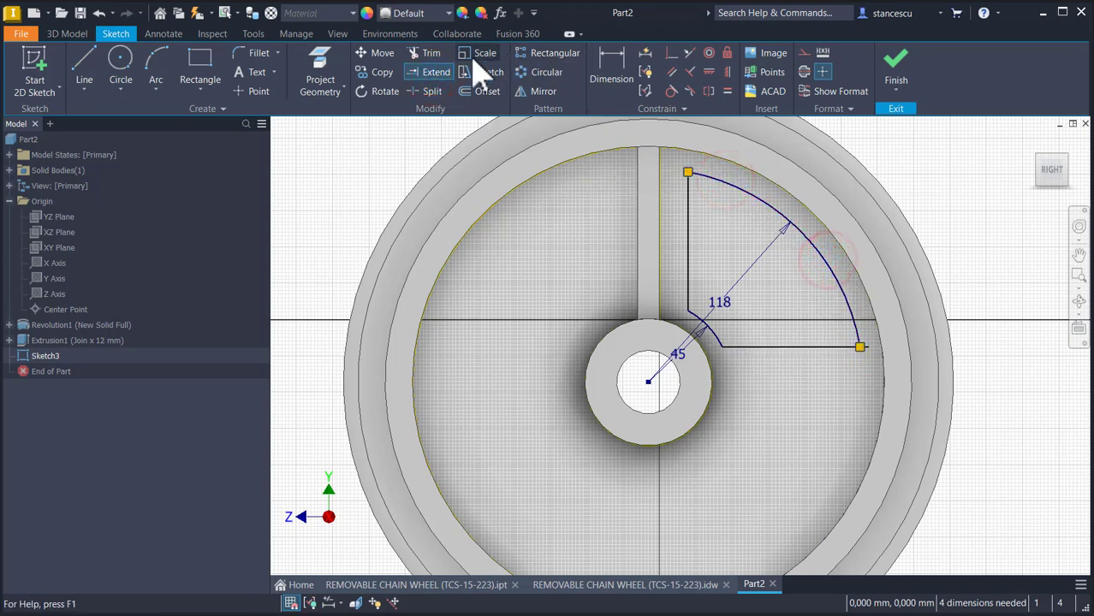
Trim the overhanging ends of the vertical and horizontal lines beyond the outer arc.
left_click(432, 54)
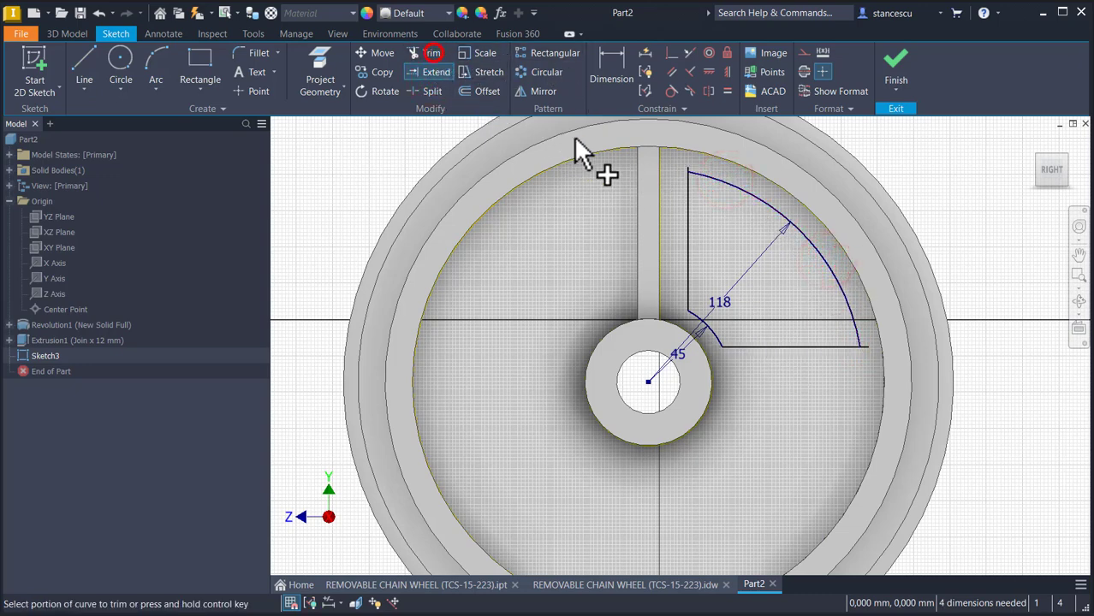
scroll(686, 164, "up", 3)
left_click(692, 170)
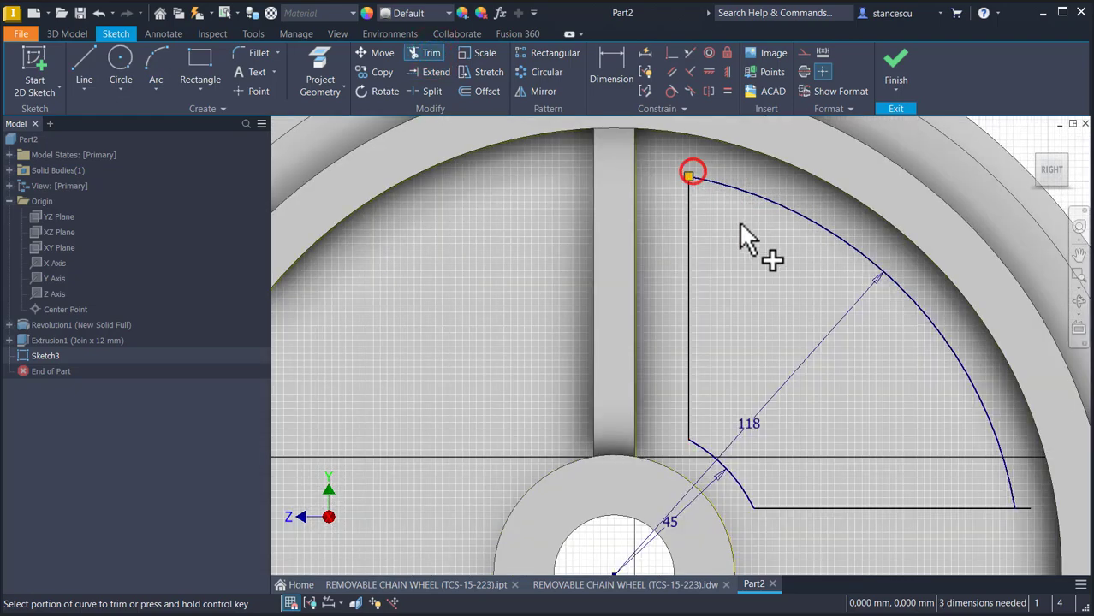
scroll(744, 238, "down", 3)
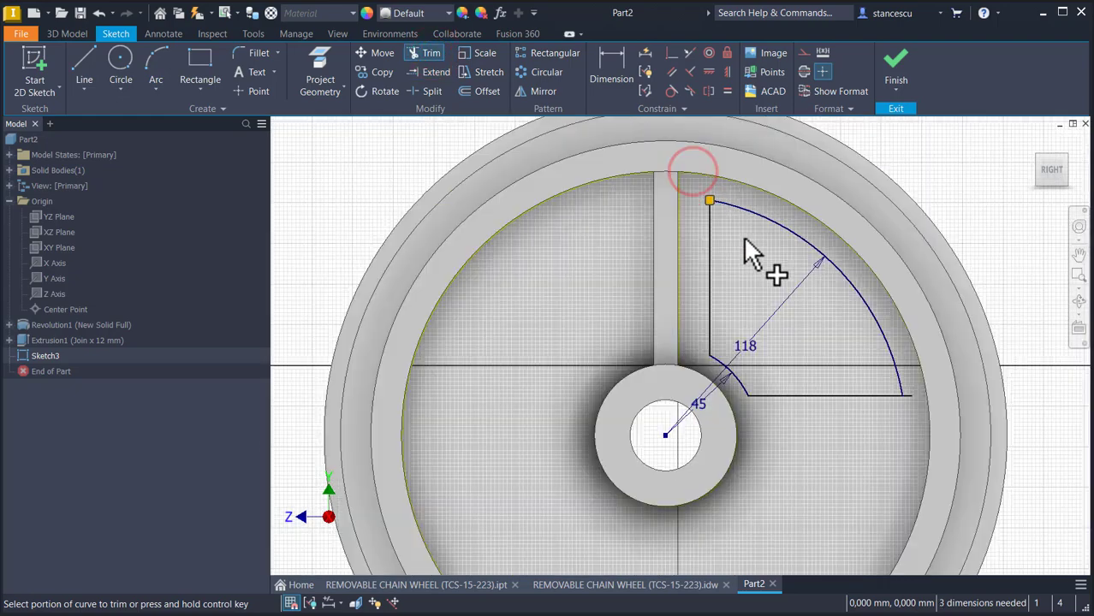
left_click(904, 393)
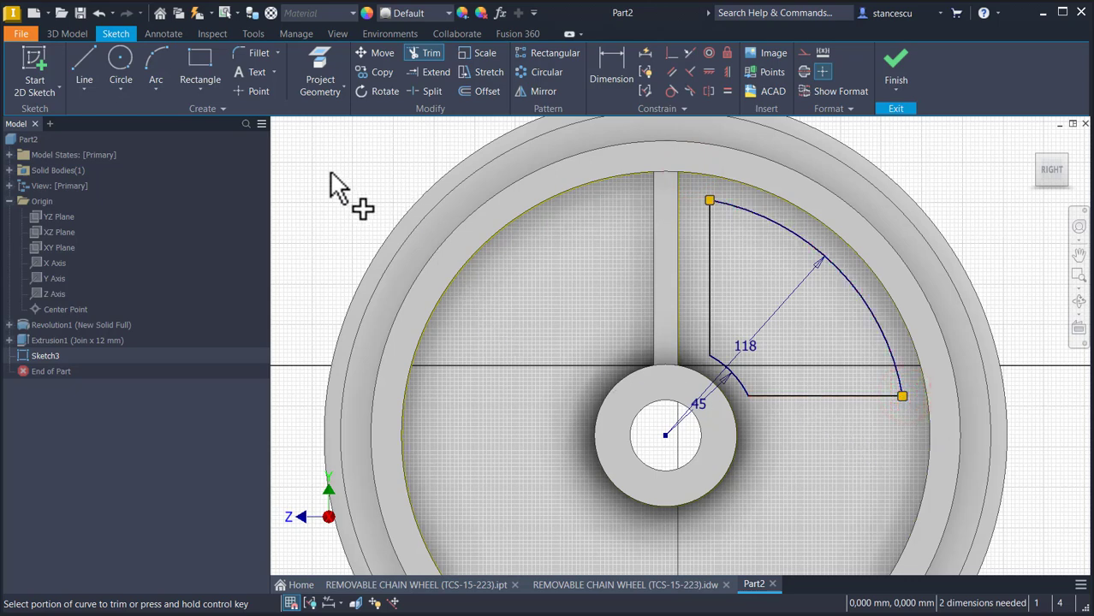
Slice the model at the sketch plane and dimension the vertical line's distance from the hub center as 52/2 mm.
left_click(612, 67)
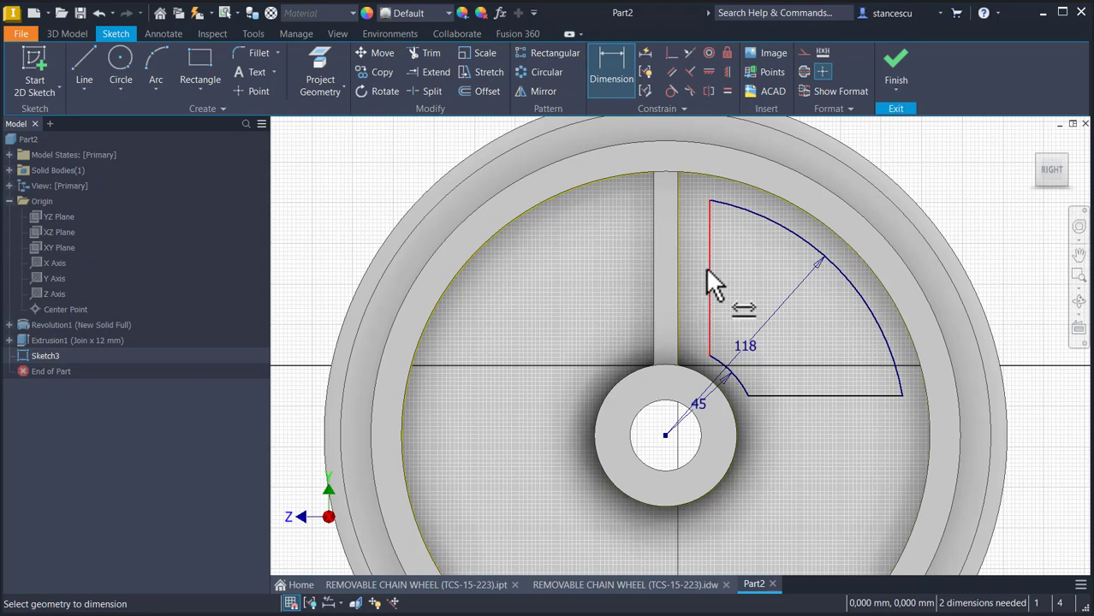
key("F7")
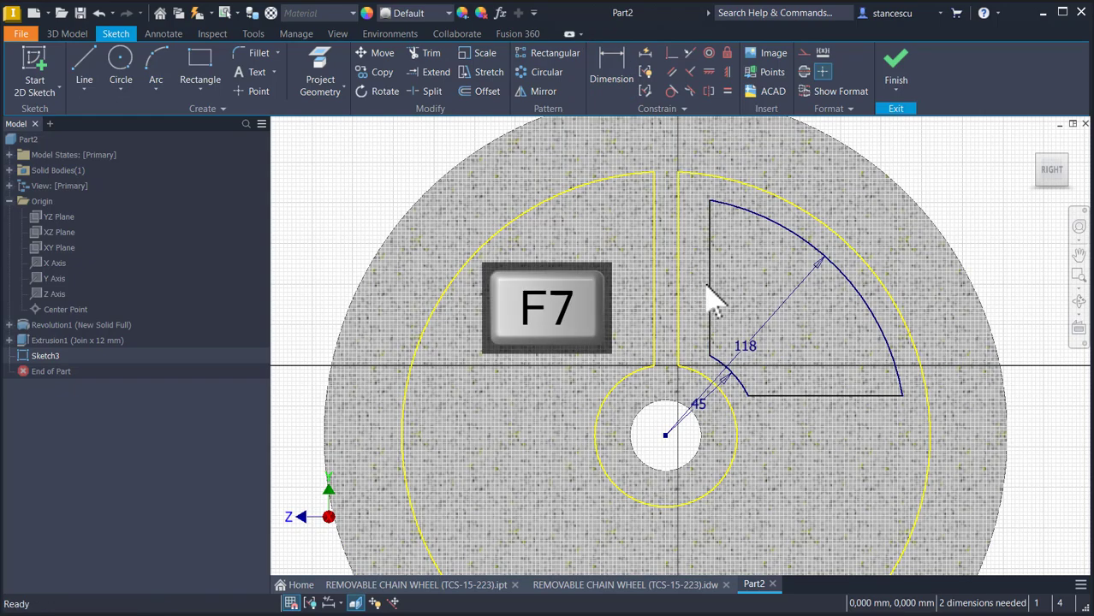
left_click(611, 70)
left_click(706, 231)
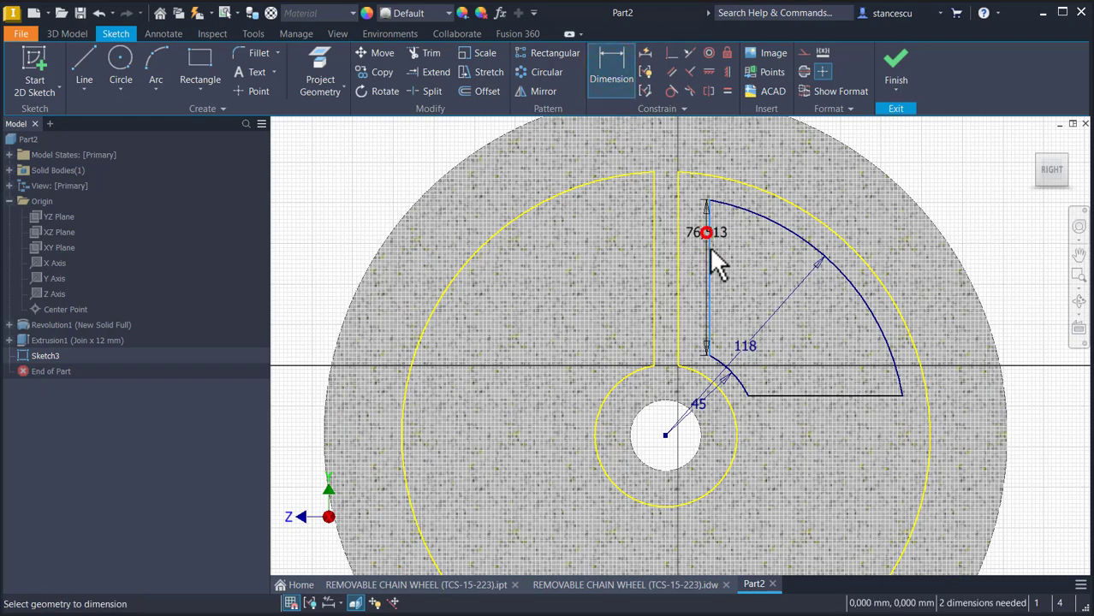
left_click(667, 436)
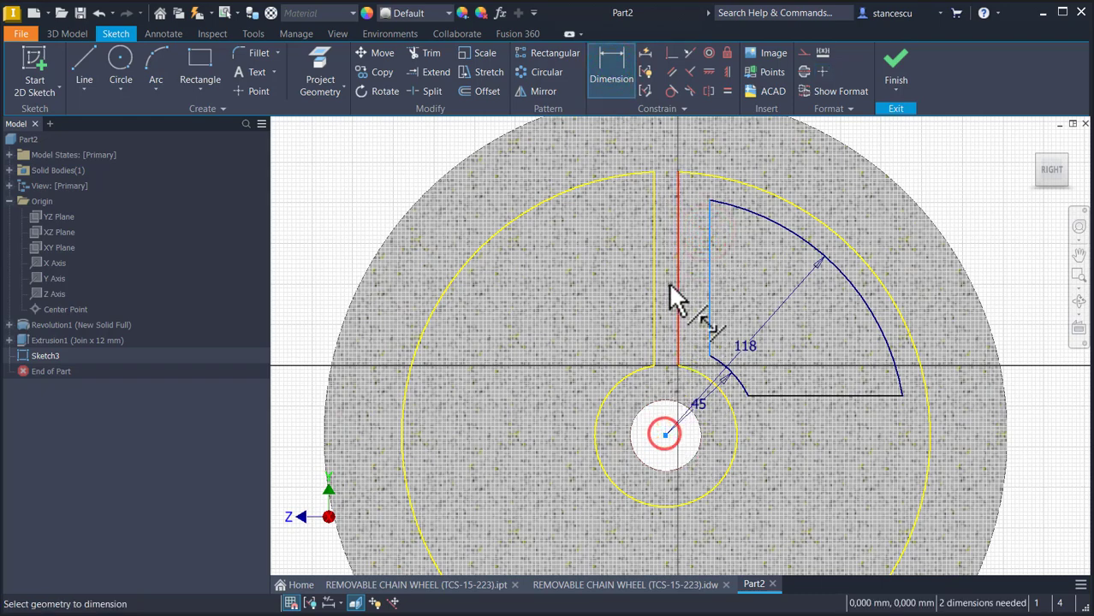
left_click(601, 286)
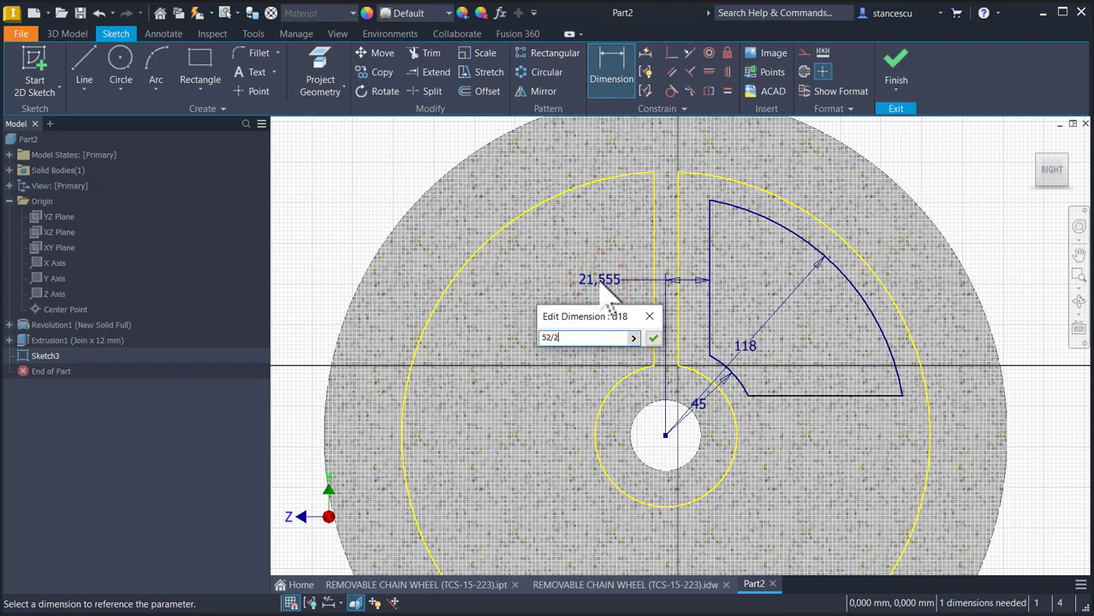
key("Return")
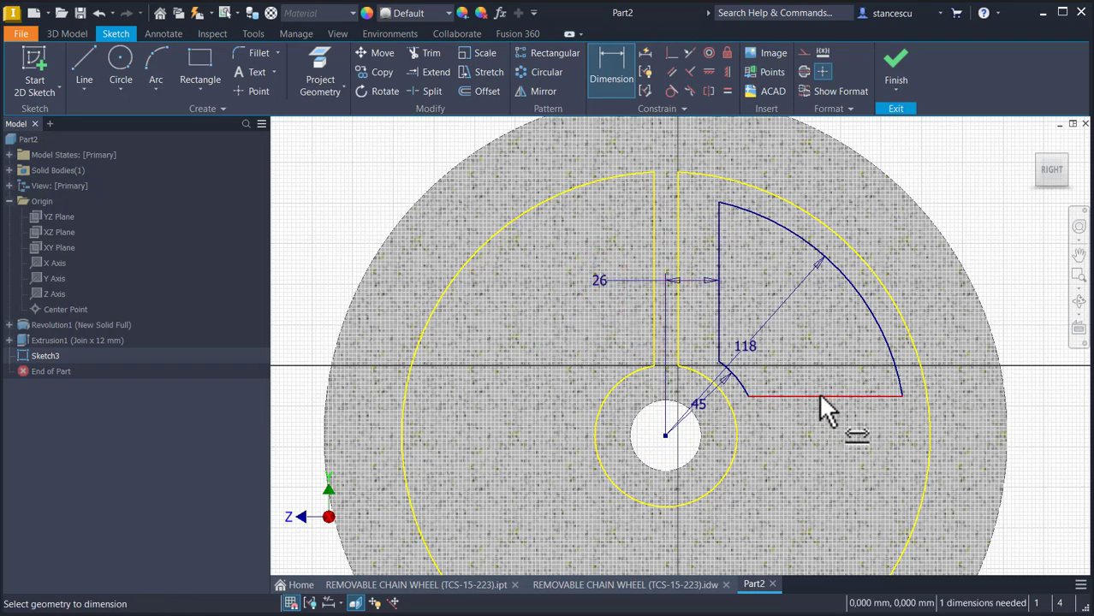
left_click(822, 396)
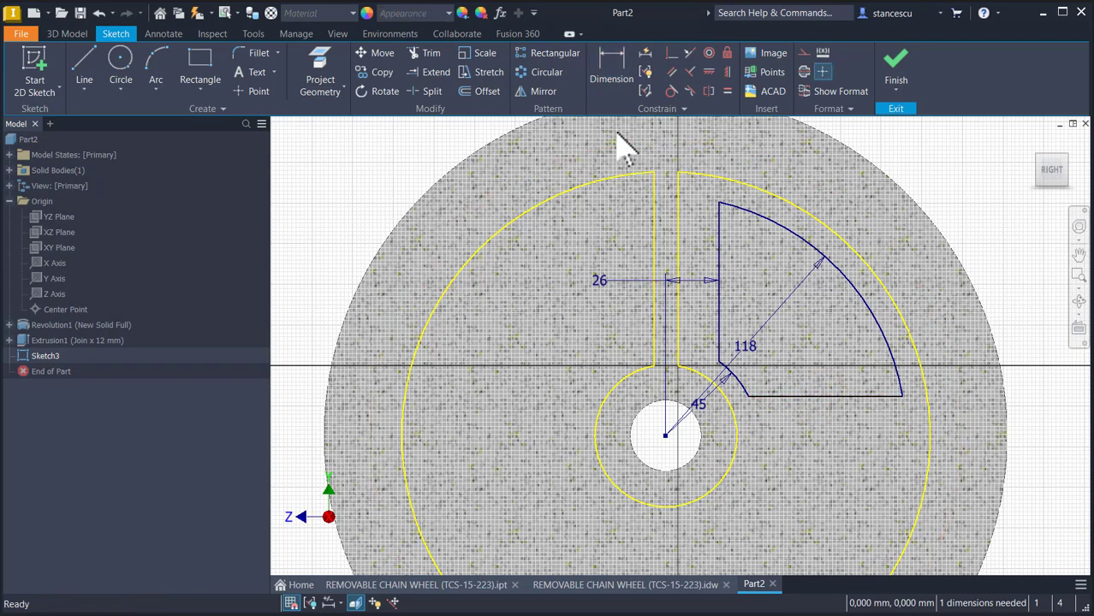
Dimension the horizontal line's distance from the hub center by referencing the vertical line's 26 mm dimension.
left_click(608, 79)
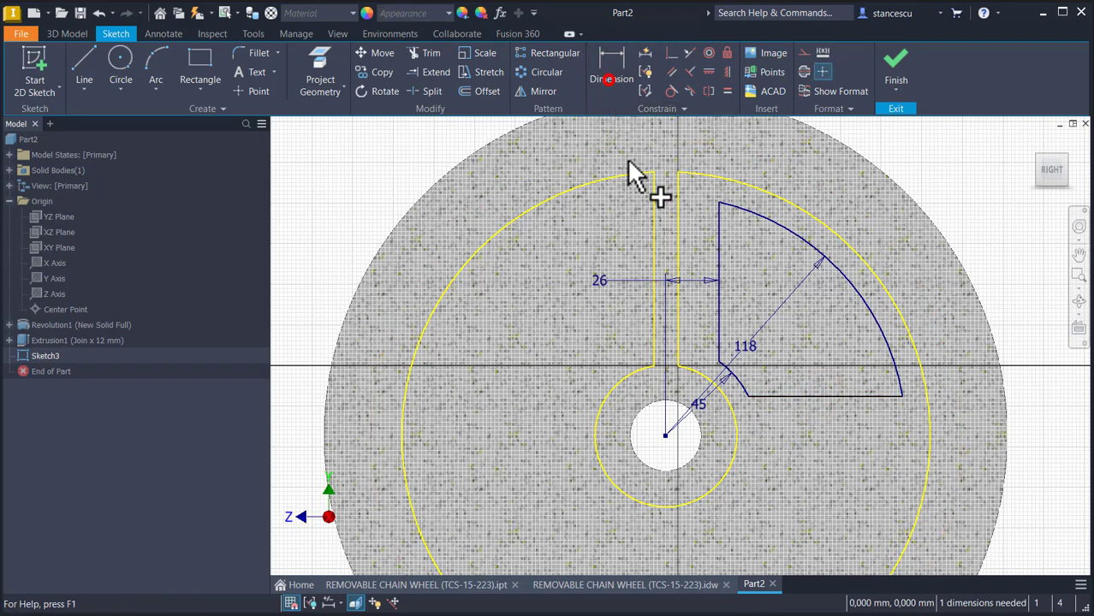
left_click(789, 397)
left_click(665, 436)
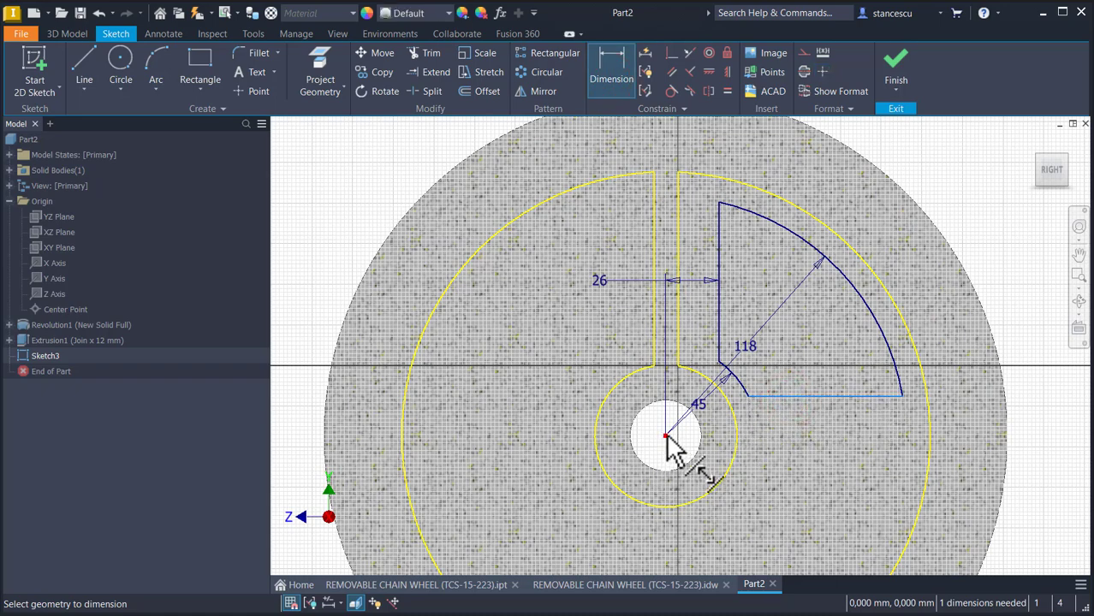
left_click(1056, 419)
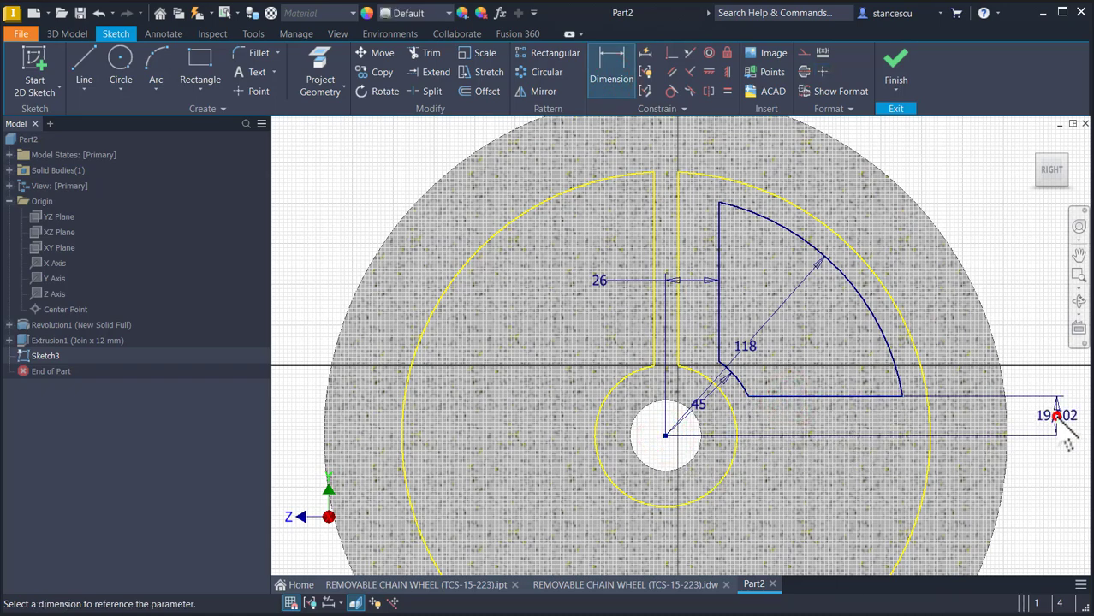
left_click(600, 285)
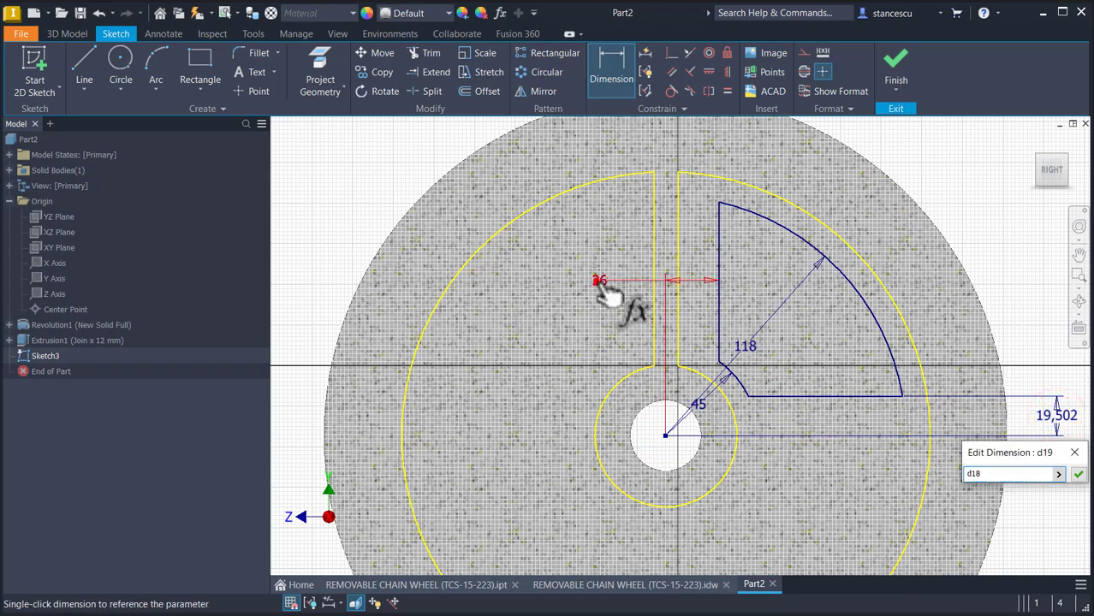
left_click(1078, 474)
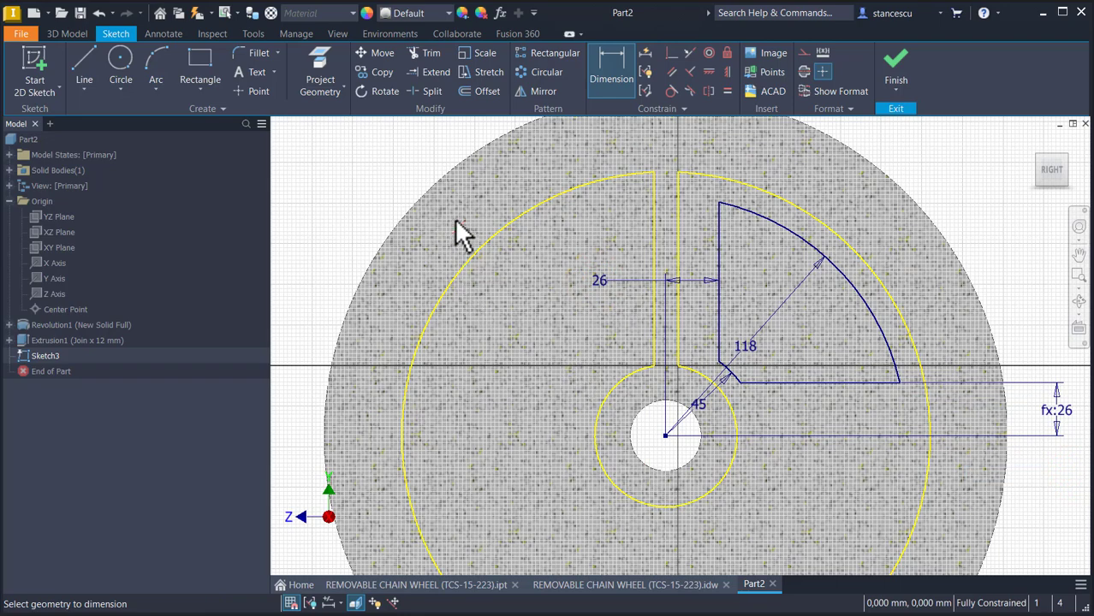
Fillet the sketch corner between the vertical line and the outer 118 mm arc with a 10 mm radius.
left_click(252, 54)
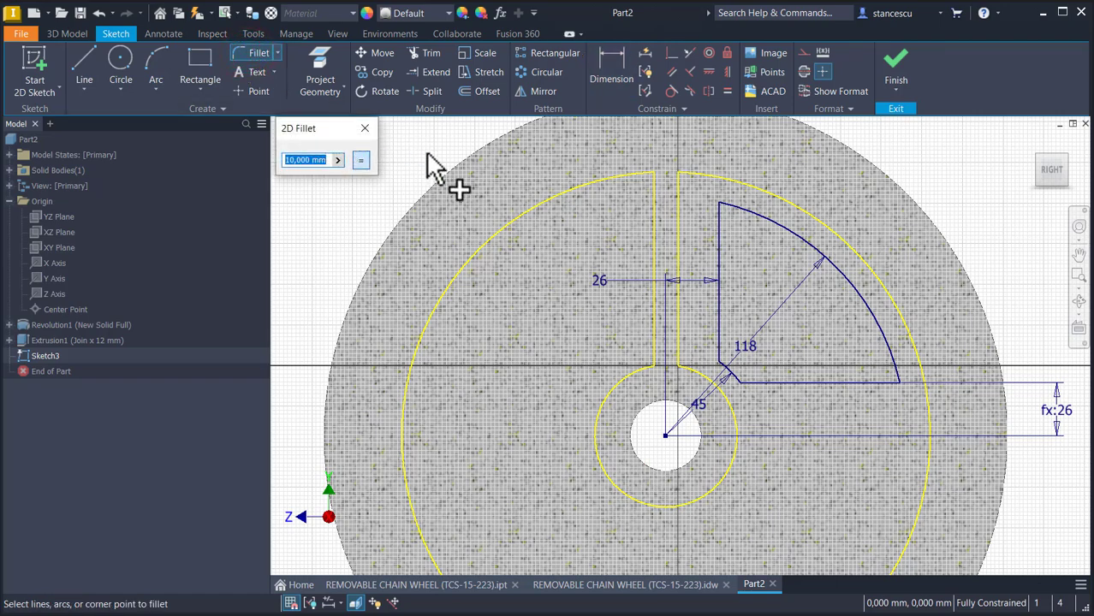
left_click(721, 229)
left_click(746, 214)
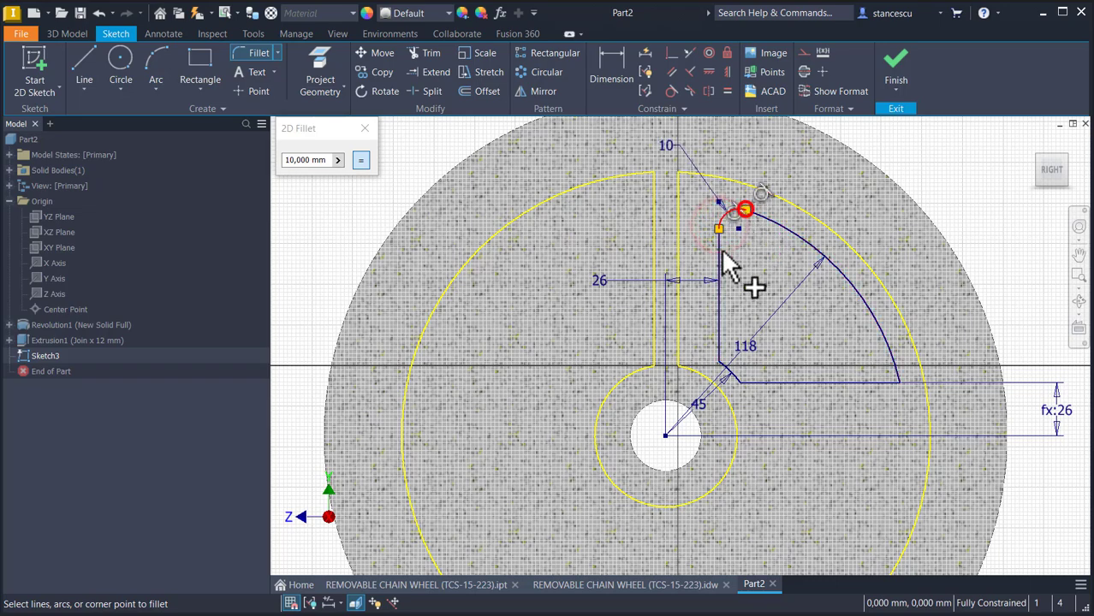
Fillet both ends of the inner 45 mm arc where it meets the vertical and horizontal lines with a 10 mm radius.
scroll(732, 381, "up", 3)
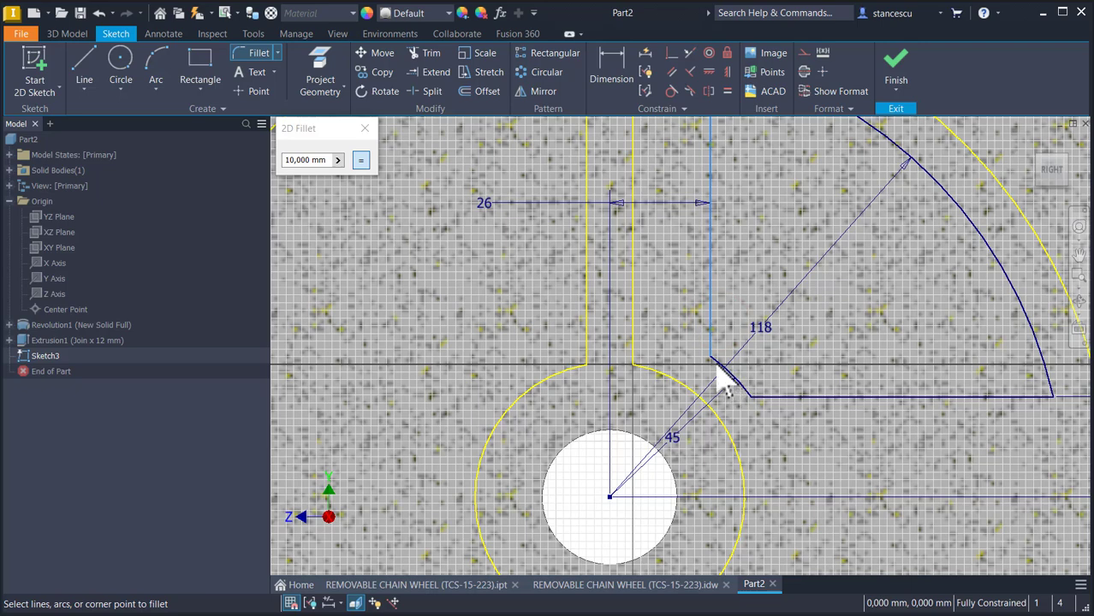
left_click(720, 362)
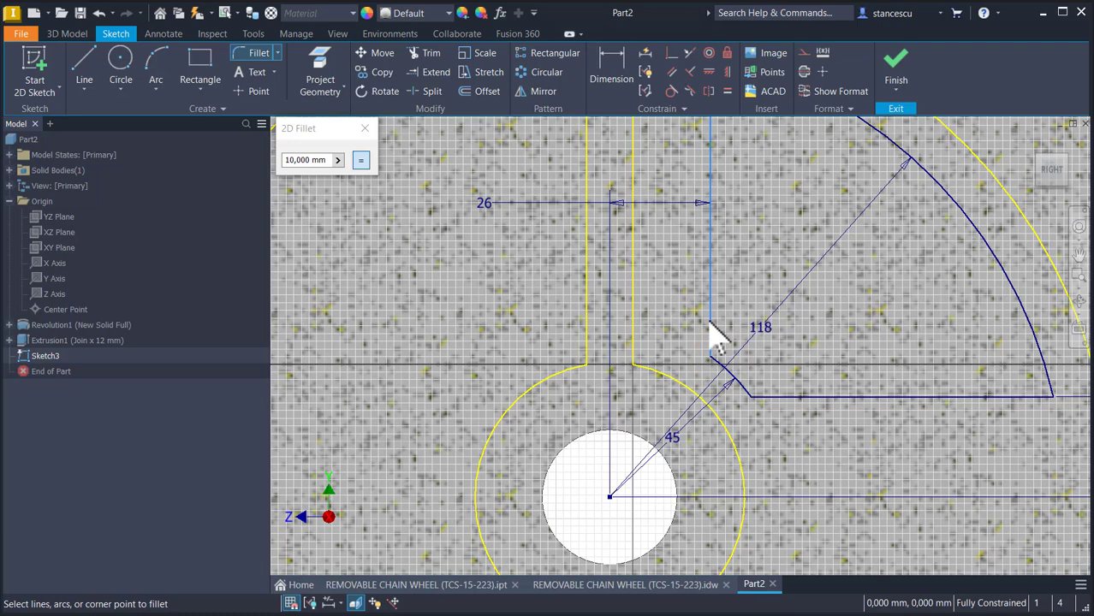
left_click(709, 322)
left_click(718, 366)
left_click(738, 387)
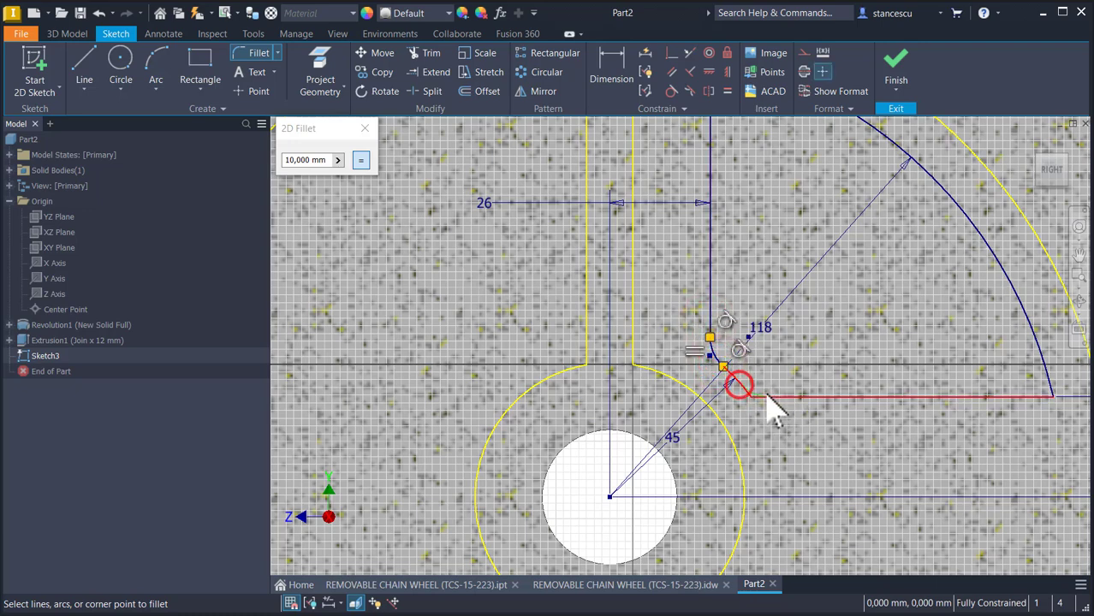
left_click(767, 398)
Fillet the corner between the horizontal line and the outer arc with a 10 mm radius and finish the sketch.
left_click(998, 399)
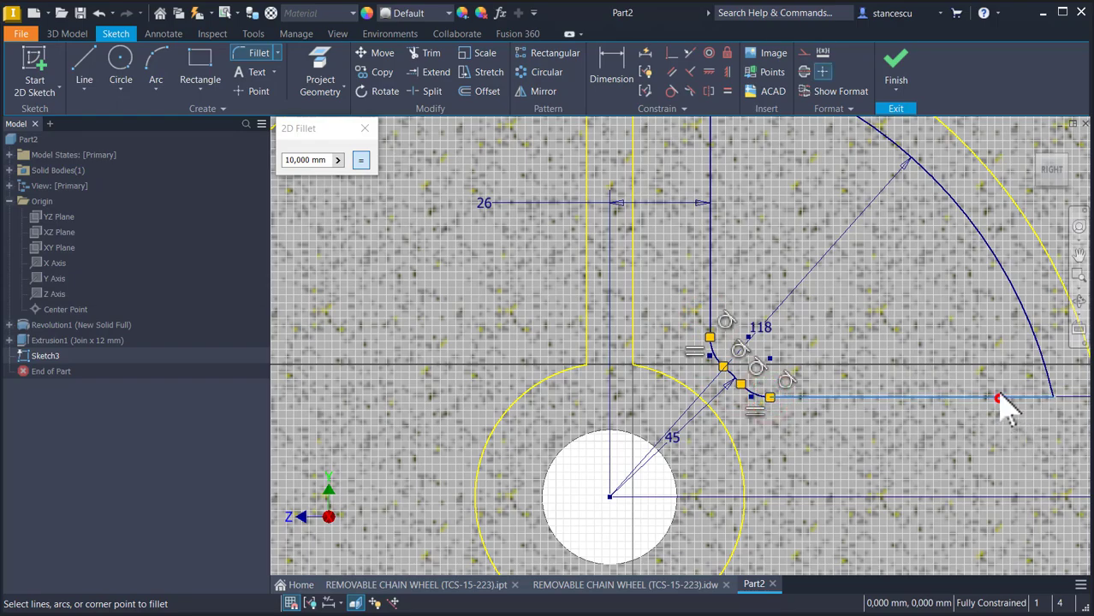
left_click(1033, 333)
middle_click(923, 291)
middle_click(923, 291)
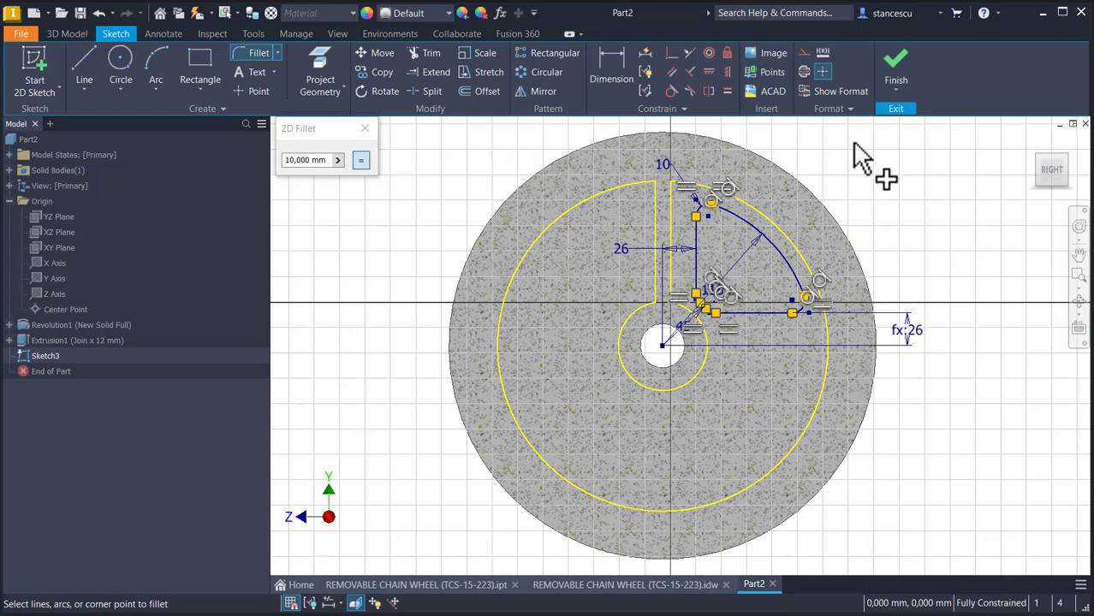
left_click(895, 69)
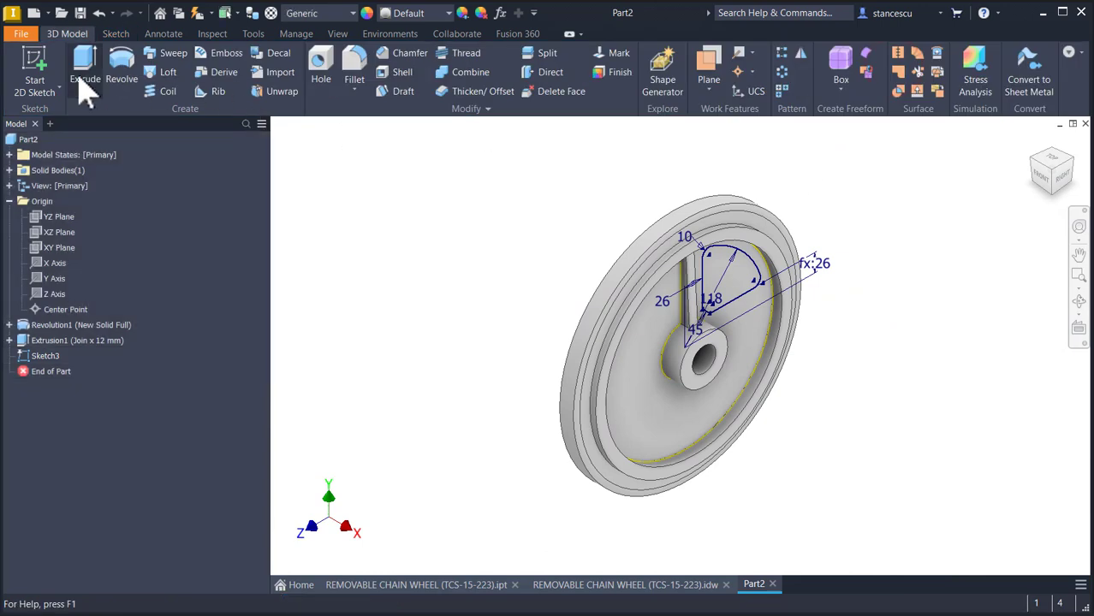
Extrude the rounded window profile as a cut through all of the web.
left_click(92, 68)
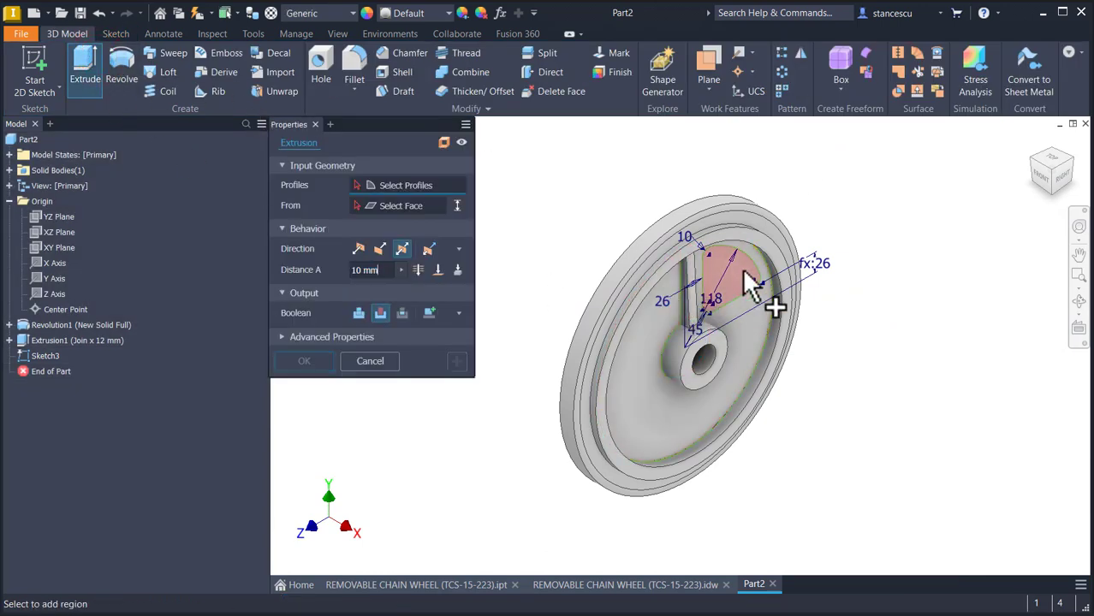
left_click(648, 286)
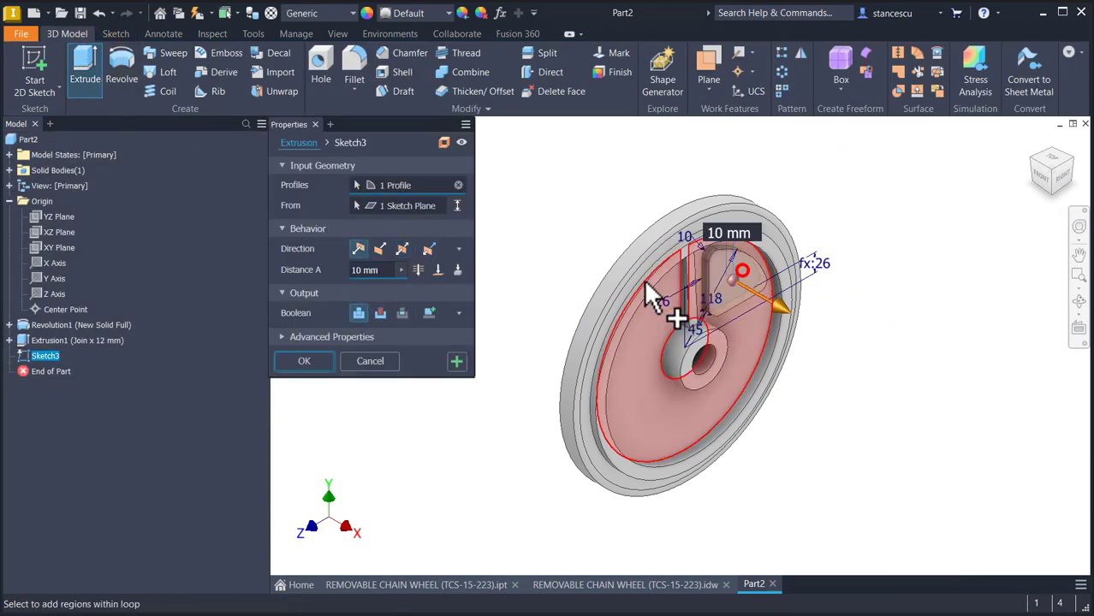
left_click(417, 270)
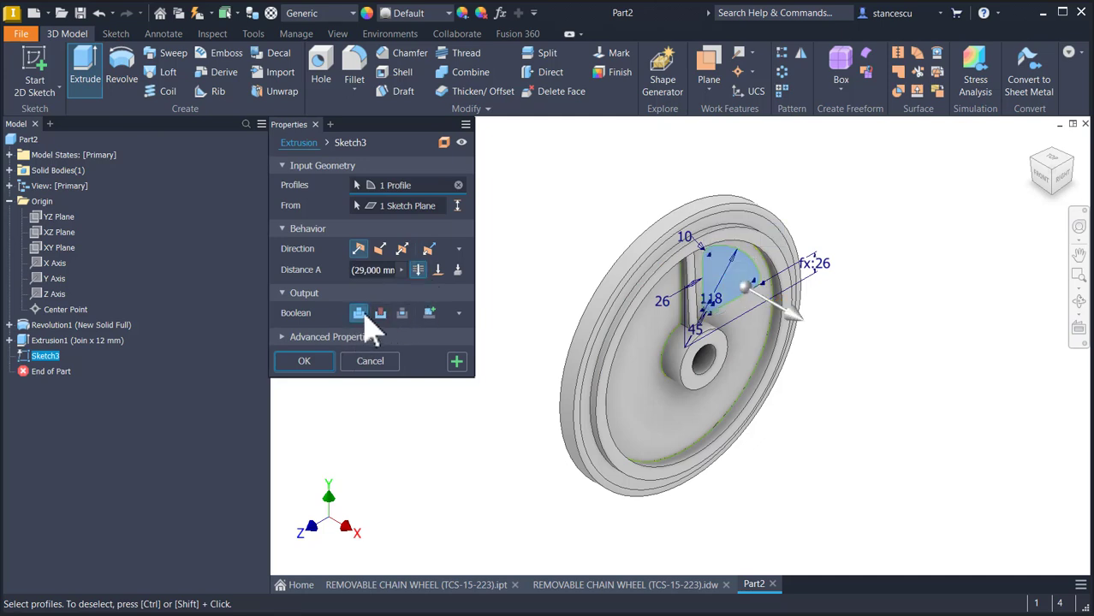
left_click(380, 314)
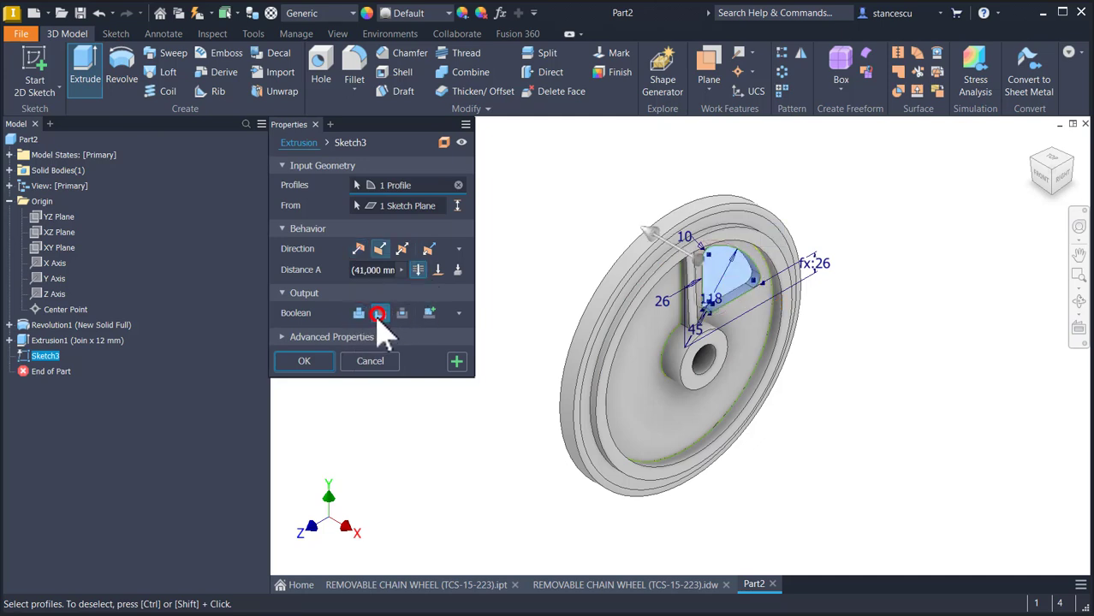
left_click(305, 361)
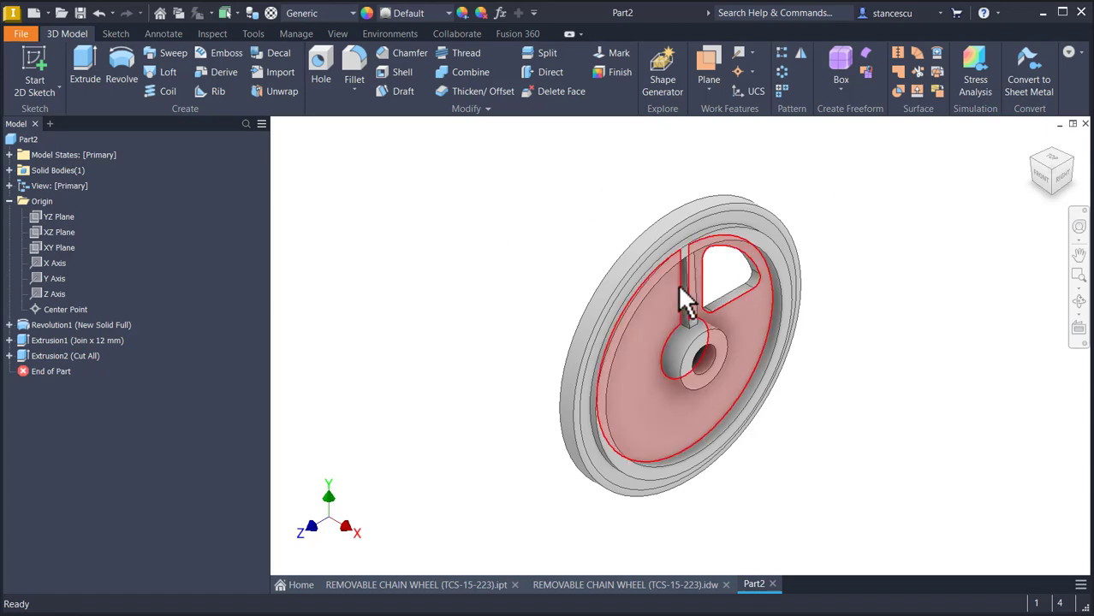
left_click(842, 289)
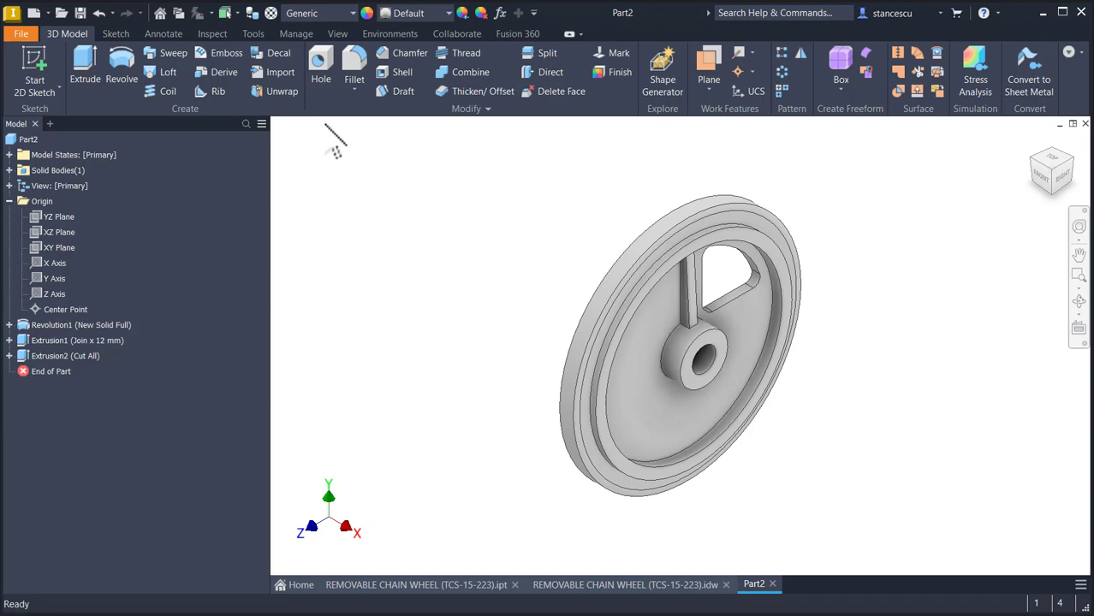
Fillet the window's edge loops on both faces of the web with a 2 mm radius, checking the drawing's fillet note.
left_click(730, 298)
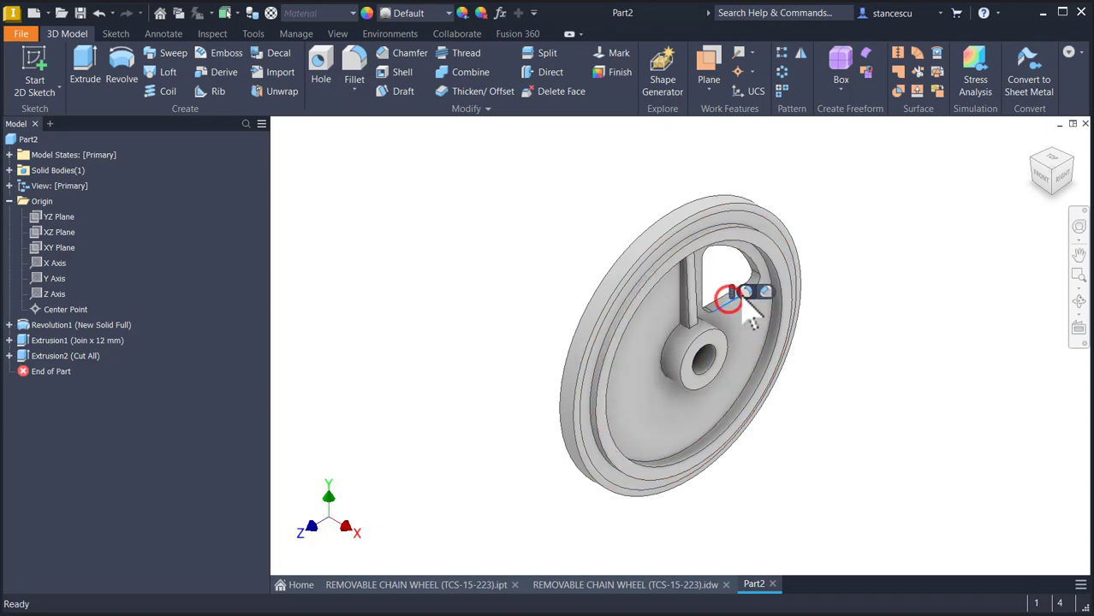
left_click(746, 291)
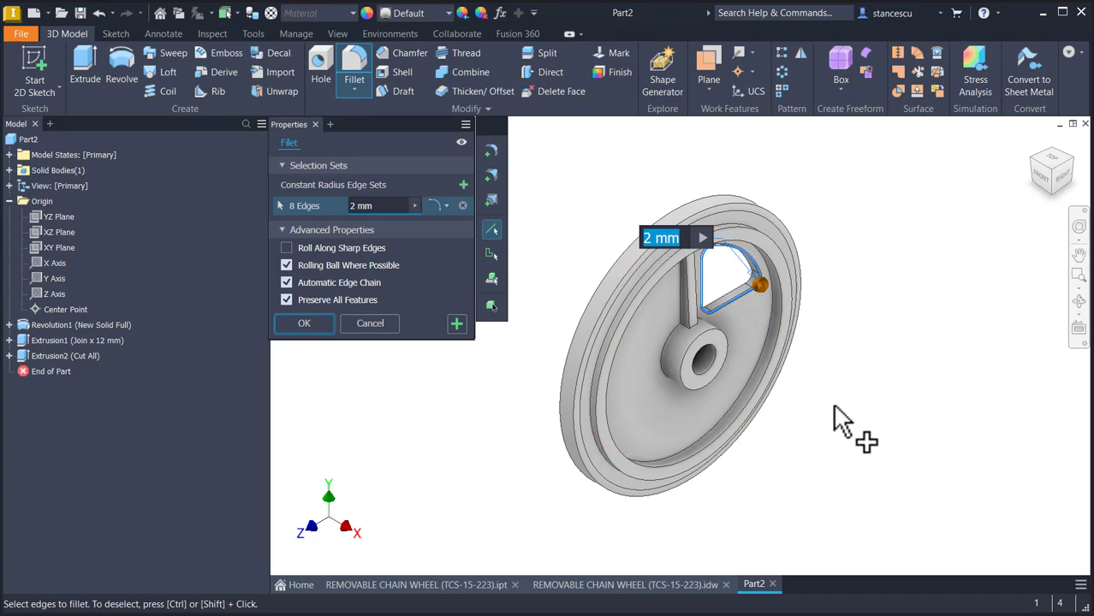
left_click(670, 589)
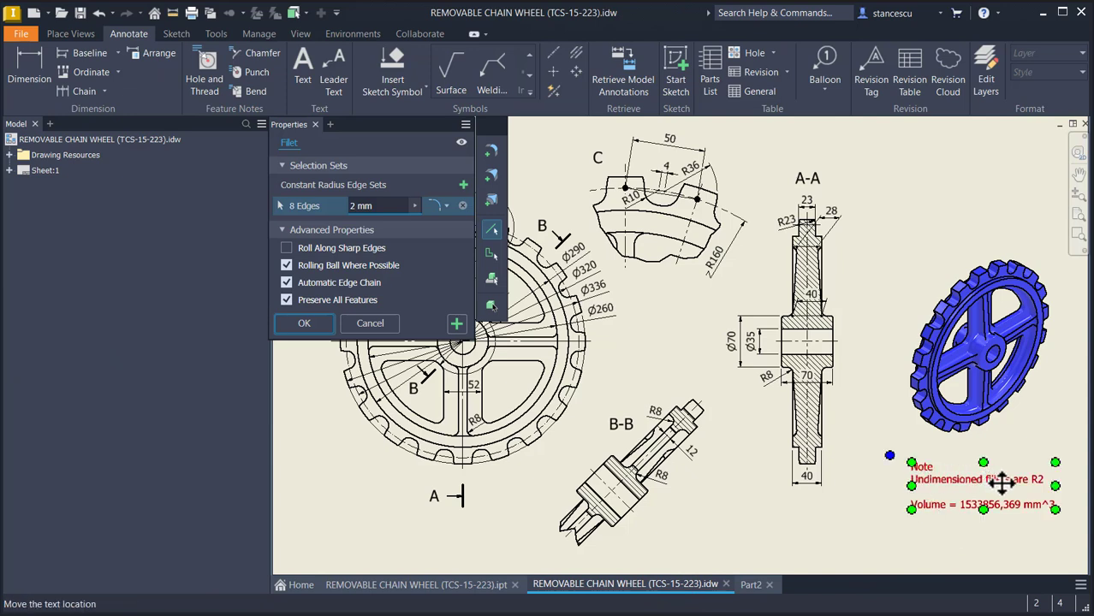
left_click(745, 587)
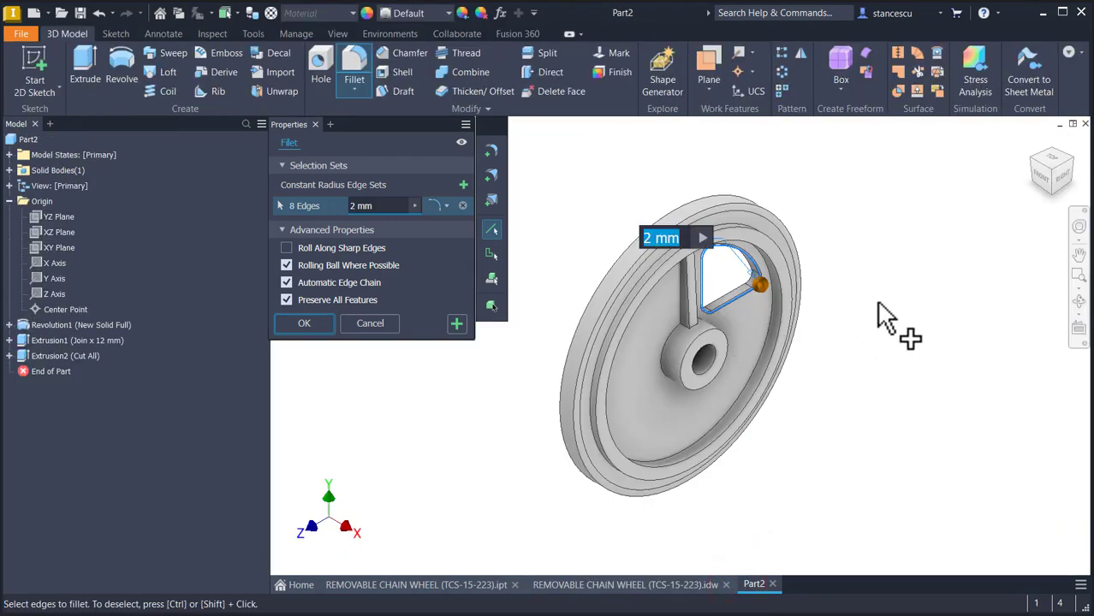
middle_click_drag(877, 302, 713, 447, "shift")
left_click(711, 433)
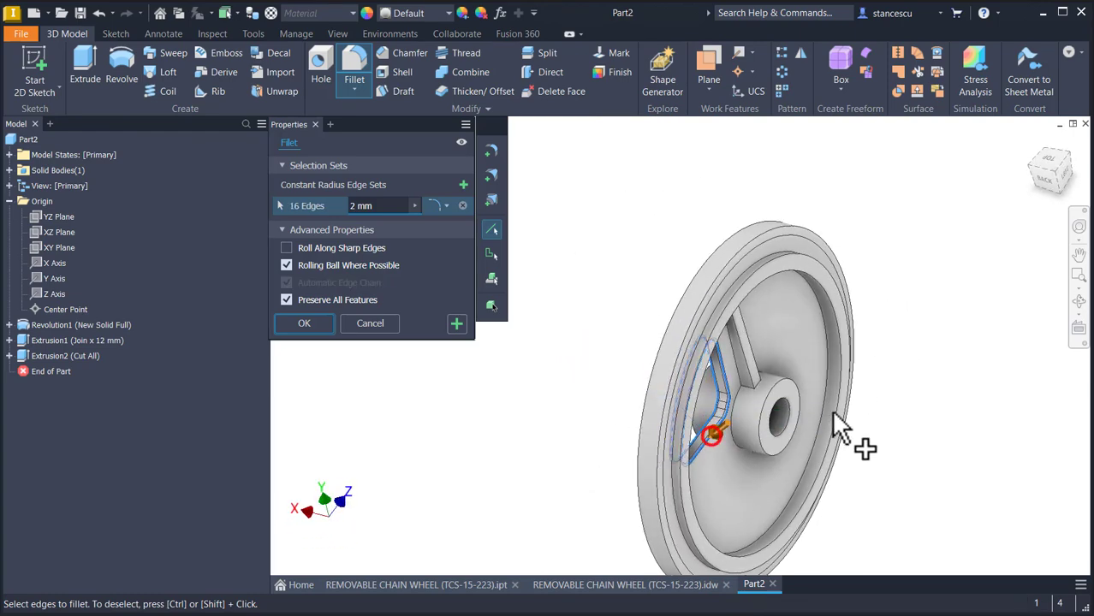
middle_click_drag(826, 409, 778, 417, "shift")
key("F6")
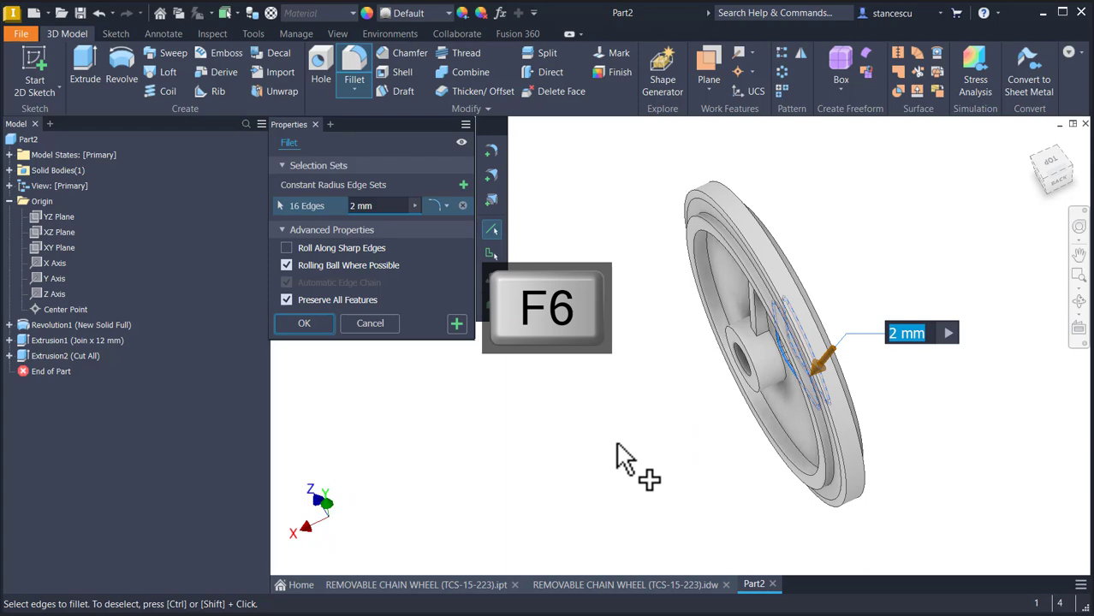
middle_click_drag(618, 442, 617, 444, "shift")
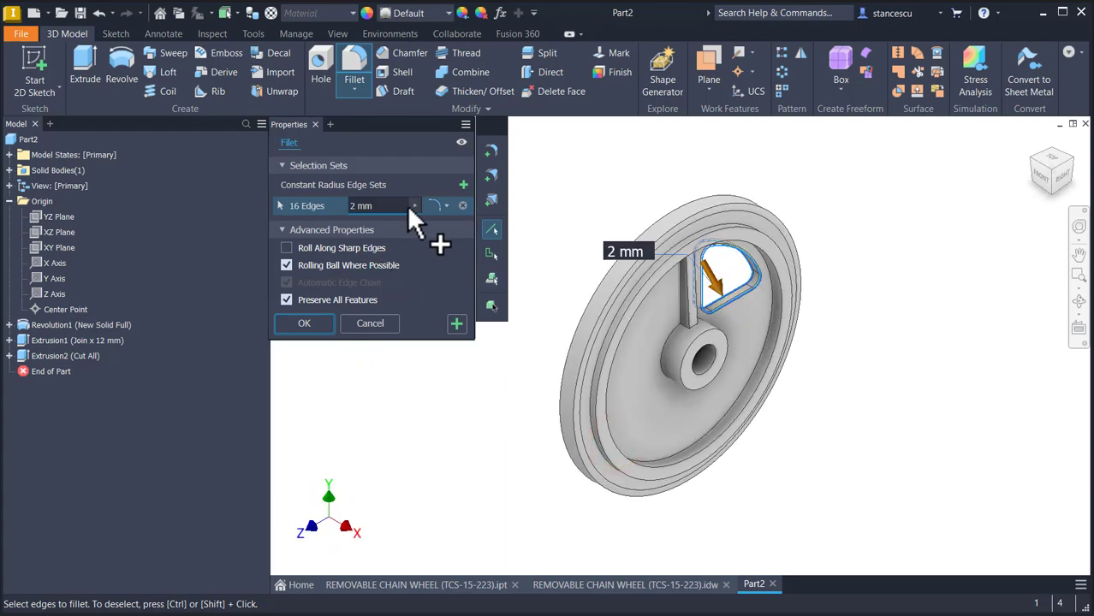
left_click(457, 324)
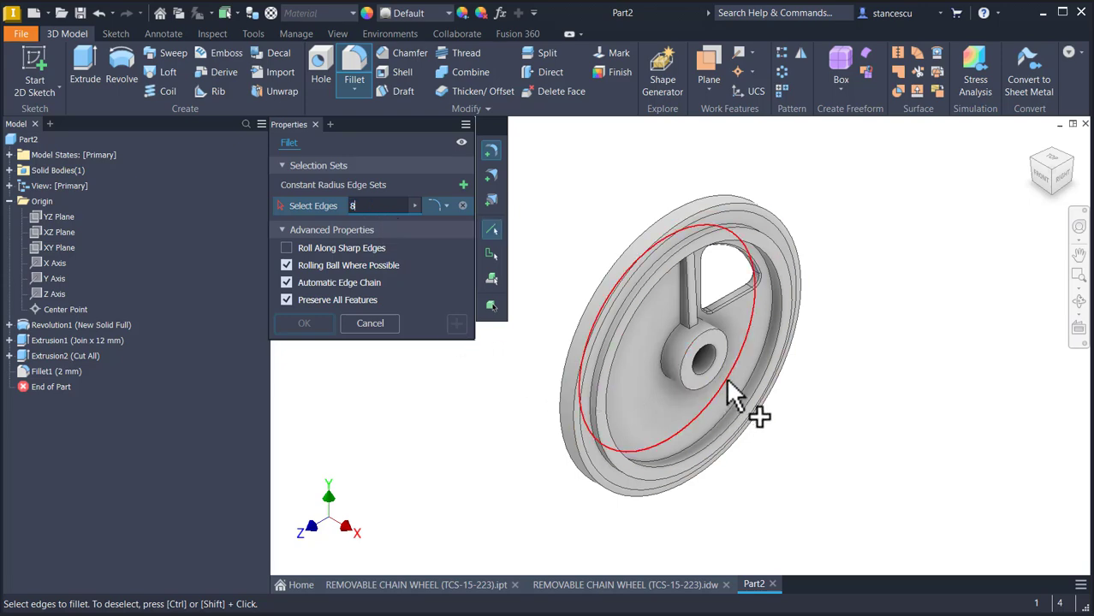
Set up an 8 mm fillet on the front spoke rib's long edges and its junctions with the web, hub and rim.
scroll(719, 380, "up", 5)
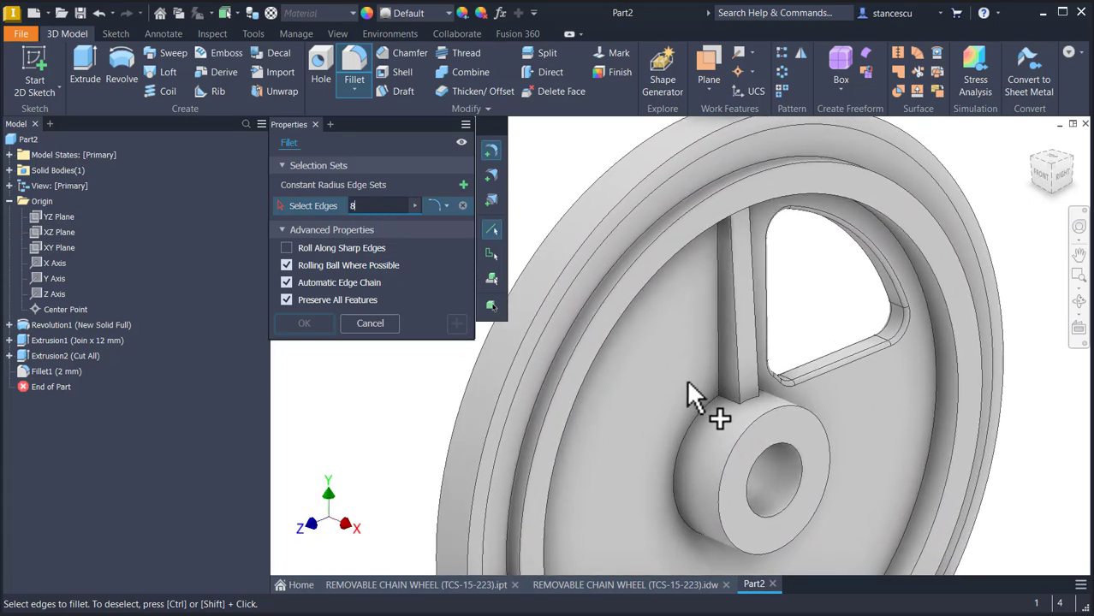
left_click(724, 359)
middle_click_drag(723, 364, 704, 428, "shift")
left_click(689, 415)
left_click(705, 322)
left_click(680, 333)
left_click(787, 321)
left_click(772, 435)
left_click(800, 435)
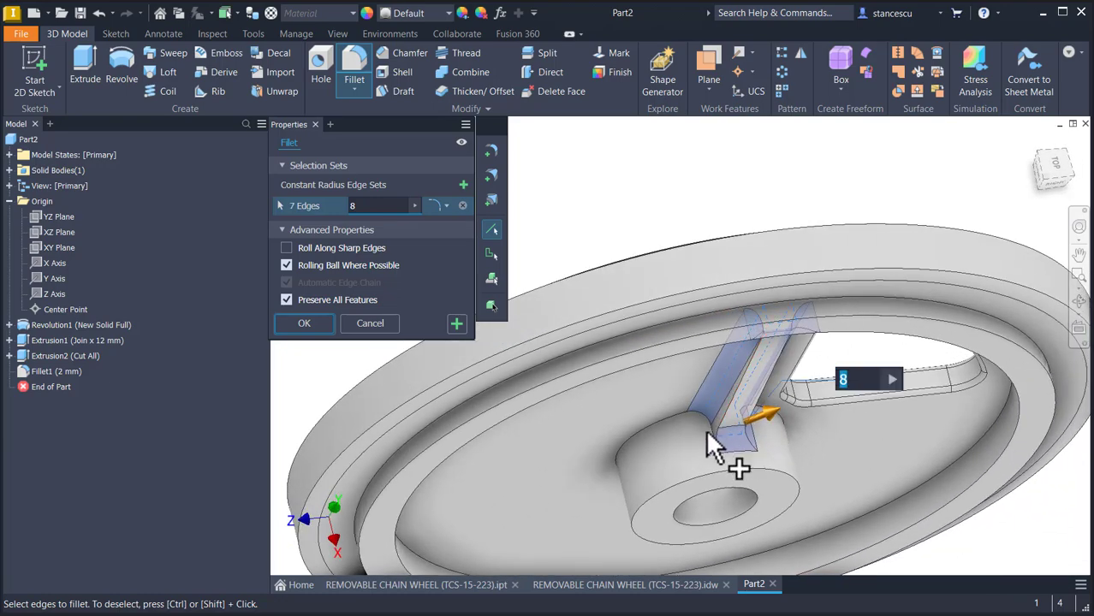
left_click(718, 438)
Add the matching rib edges on the wheel's back side to the 8 mm fillet and apply it.
middle_click_drag(701, 479, 791, 481, "shift")
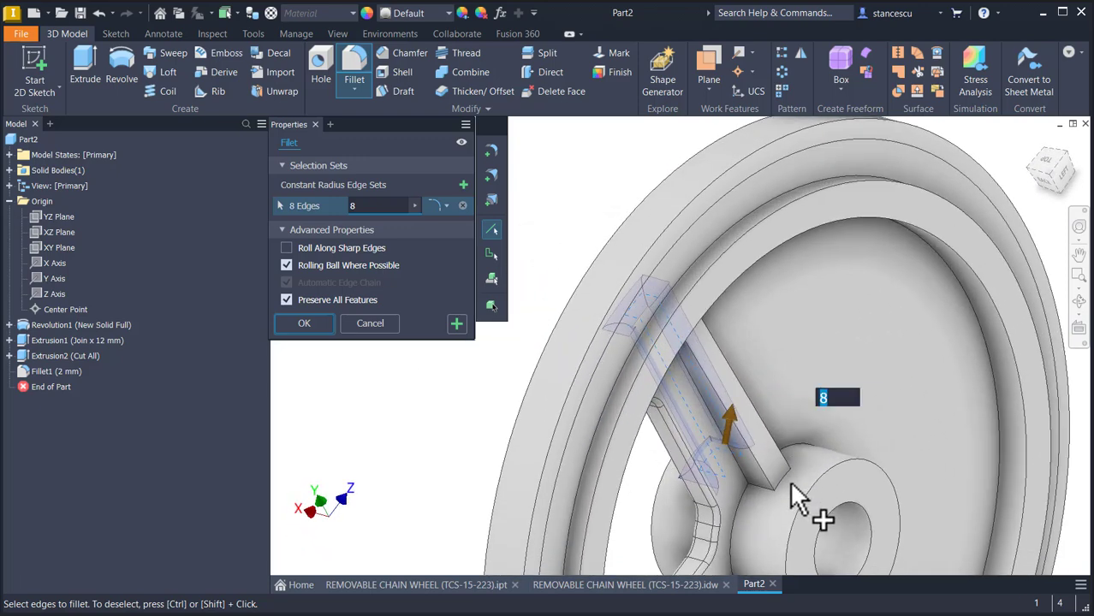
left_click(782, 475)
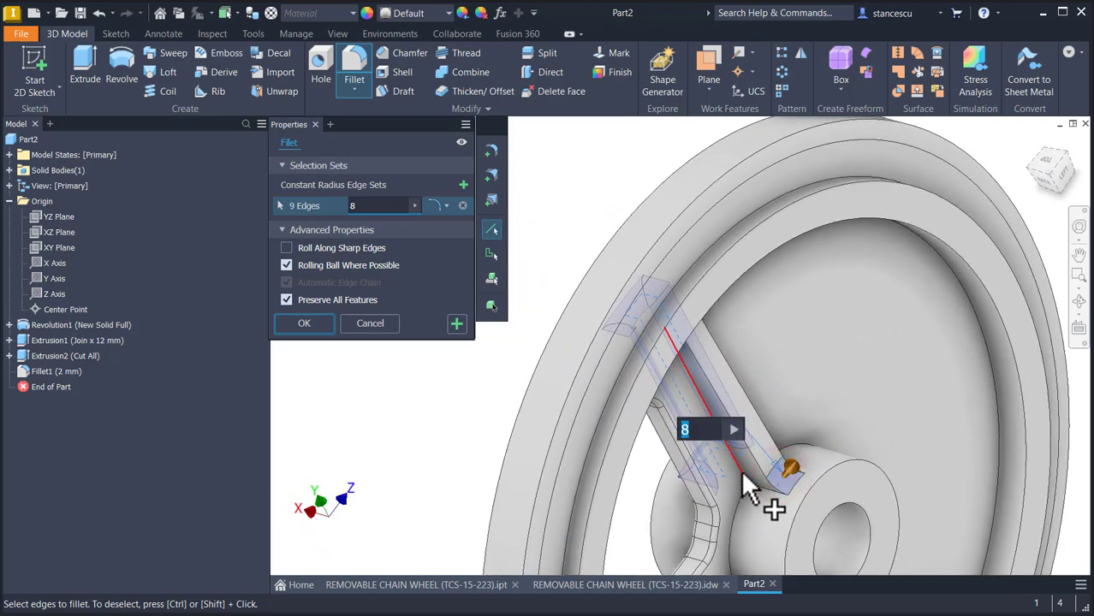
left_click(741, 472)
left_click(757, 489)
middle_click_drag(757, 488, 732, 514, "shift")
left_click(730, 512)
left_click(723, 465)
middle_click_drag(746, 419, 730, 356, "shift")
left_click(725, 336)
left_click(709, 335)
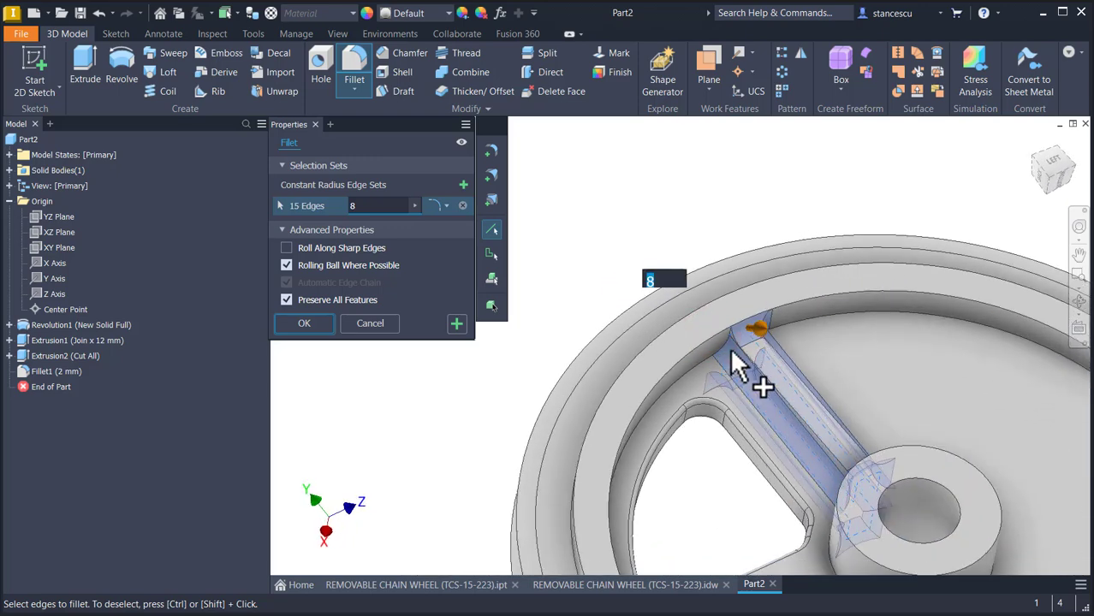
left_click(727, 353)
scroll(654, 442, "down", 3)
middle_click_drag(656, 443, 335, 349, "shift")
left_click(305, 322)
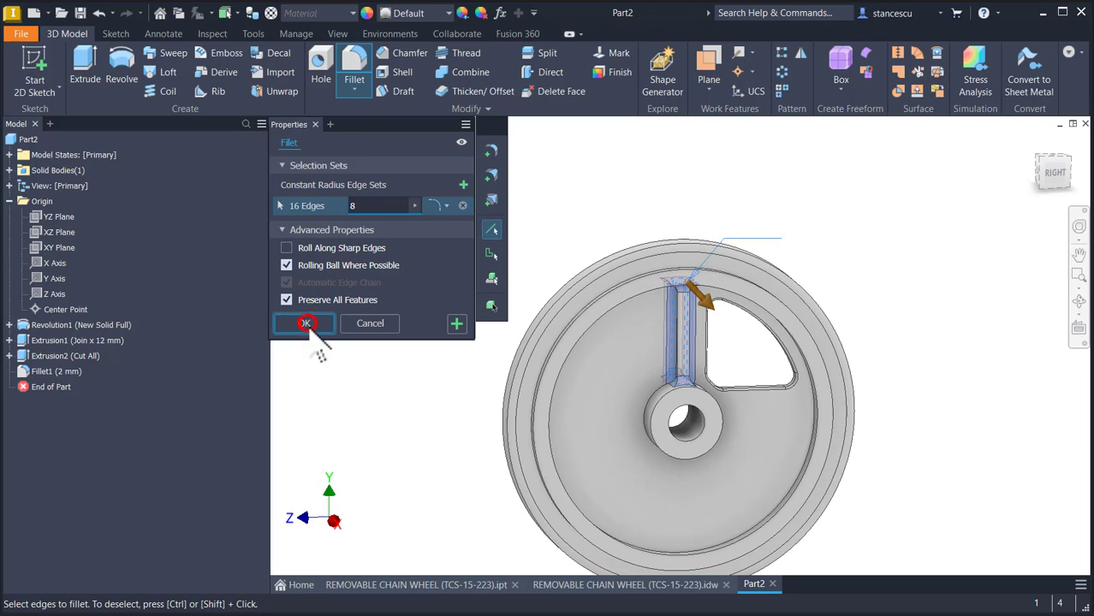
Circular-pattern the spoke extrusion, window cut and both fillets around the hub axis as 4 occurrences over 360 degrees.
key("F6")
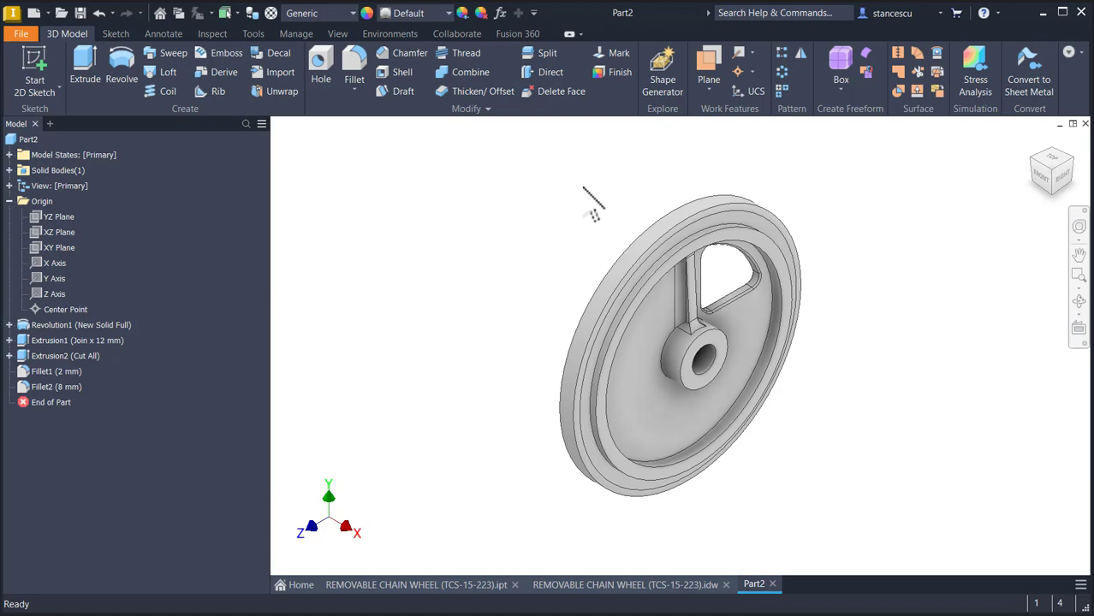
left_click(781, 72)
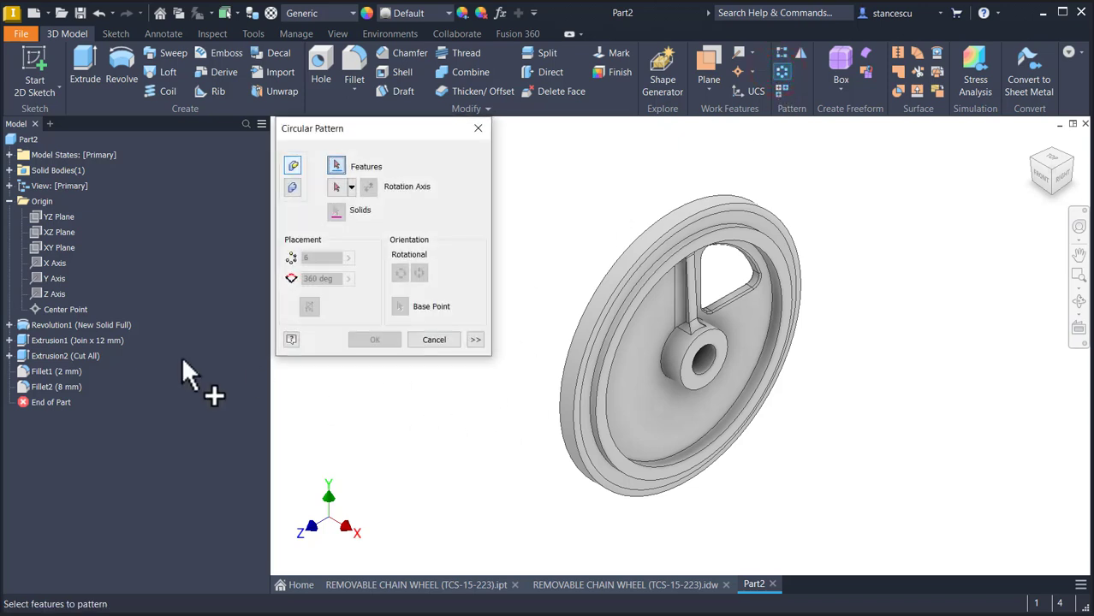
left_click(55, 383)
left_click(52, 372, "ctrl")
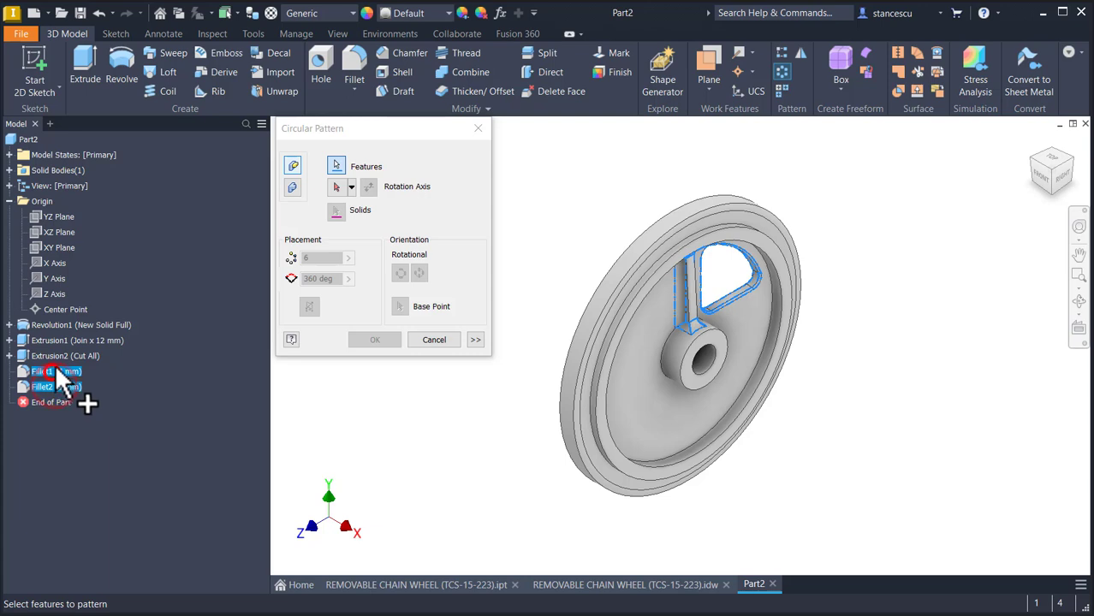
left_click(60, 356, "ctrl")
left_click(60, 340, "ctrl")
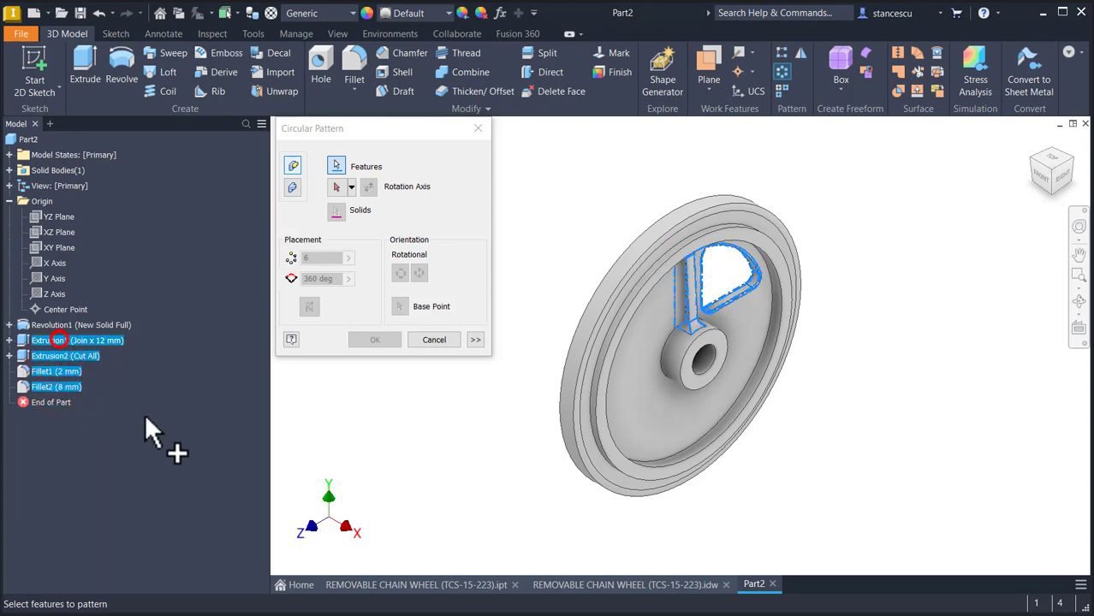
left_click(335, 187)
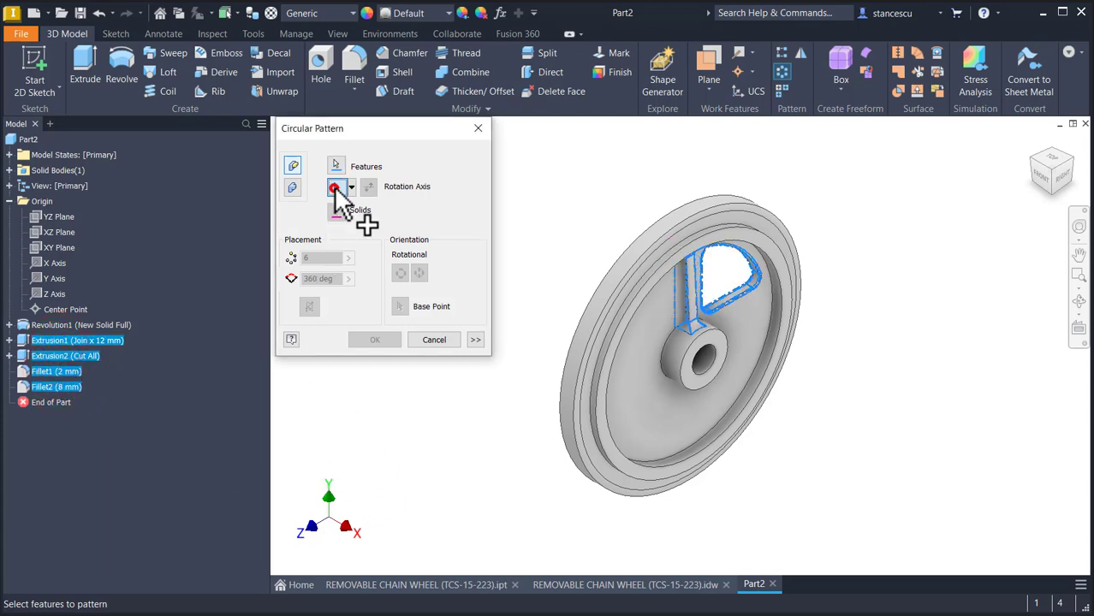
left_click(674, 370)
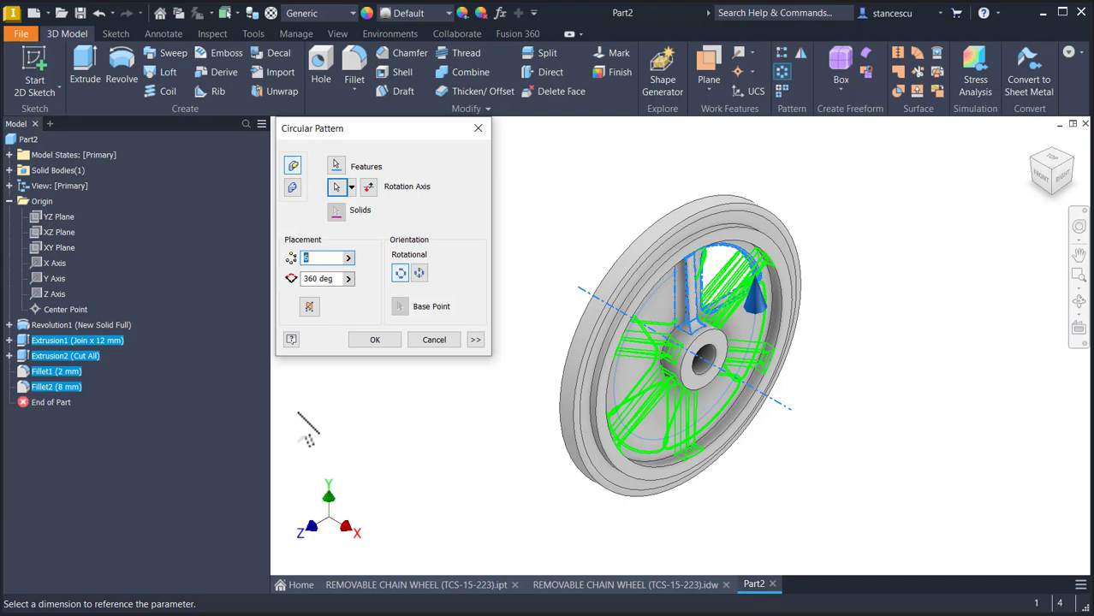
type("4")
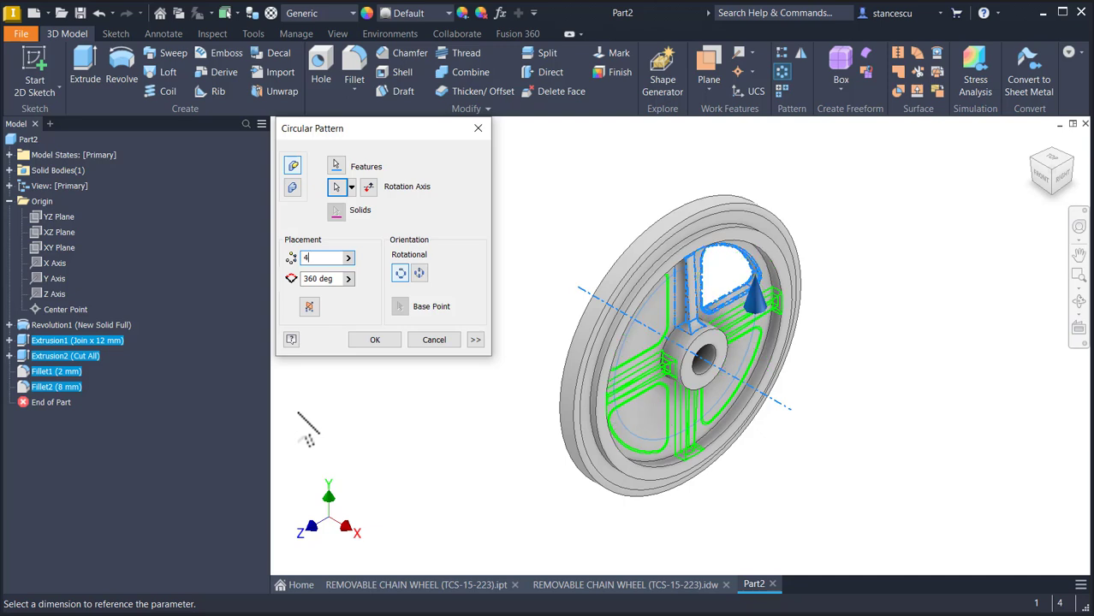
left_click(378, 339)
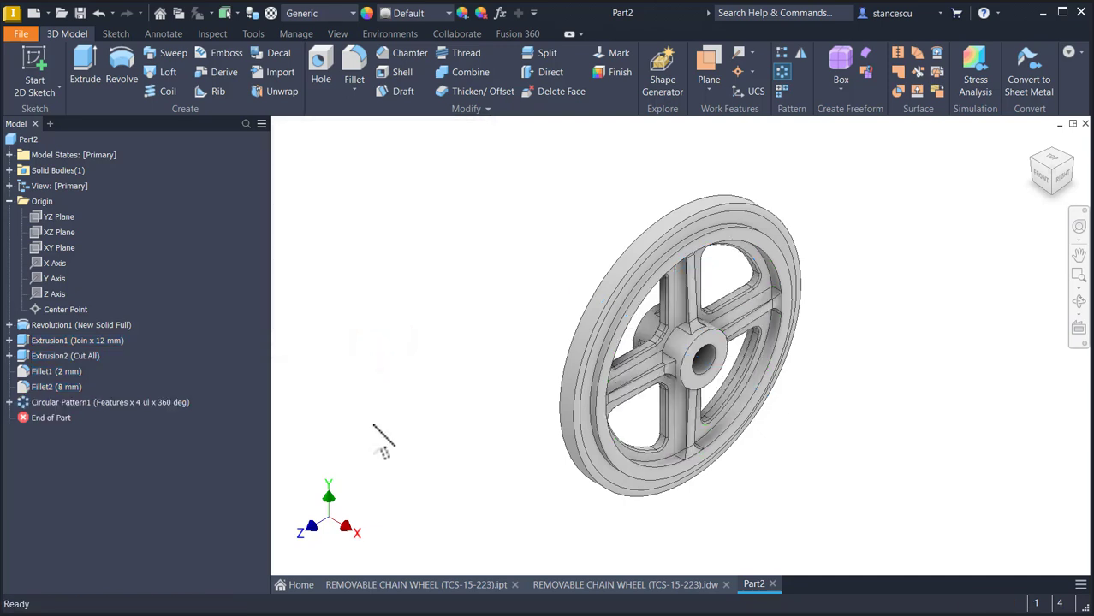
Examine the patterned spokes and the drawing's A-A and B-B sections for the fillet radius between web and rim.
middle_click_drag(420, 435, 840, 308, "shift")
scroll(964, 357, "up", 3)
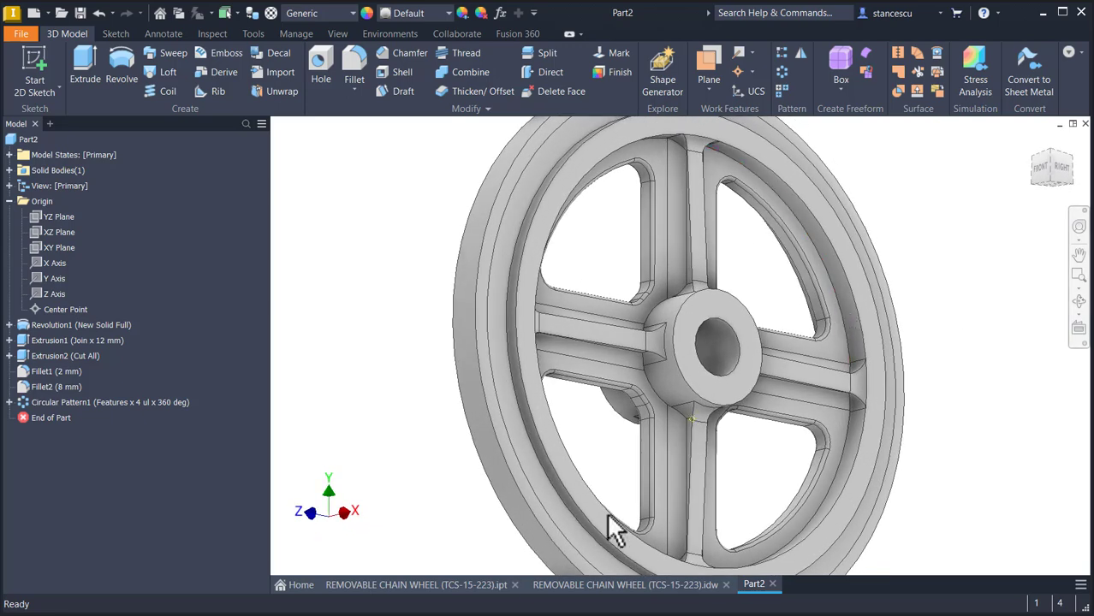
left_click(594, 588)
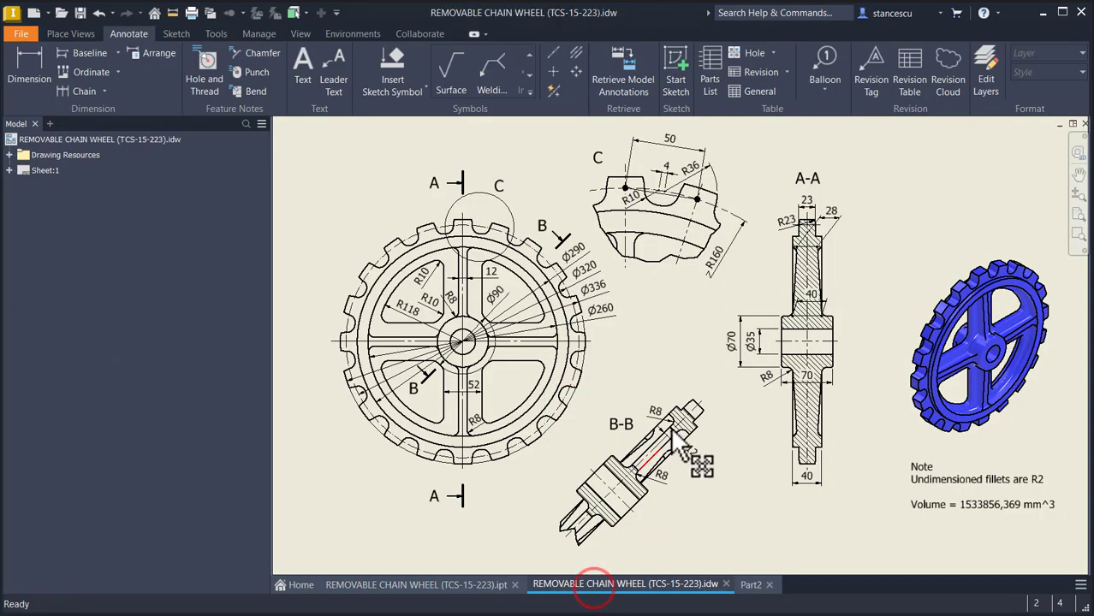
scroll(758, 445, "up", 2)
scroll(758, 449, "up", 2)
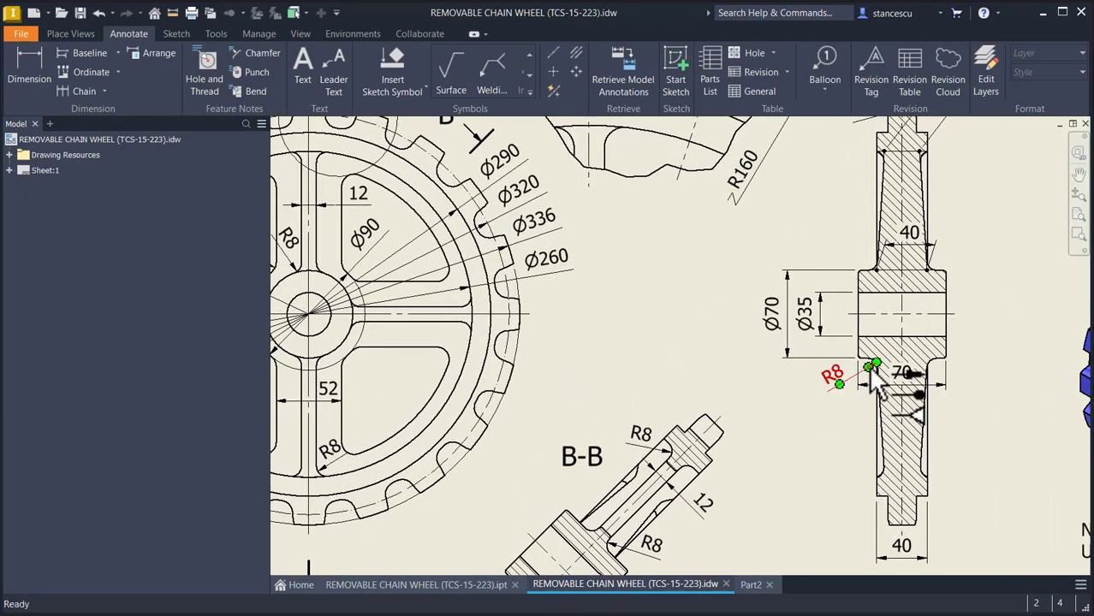
scroll(855, 402, "down", 3)
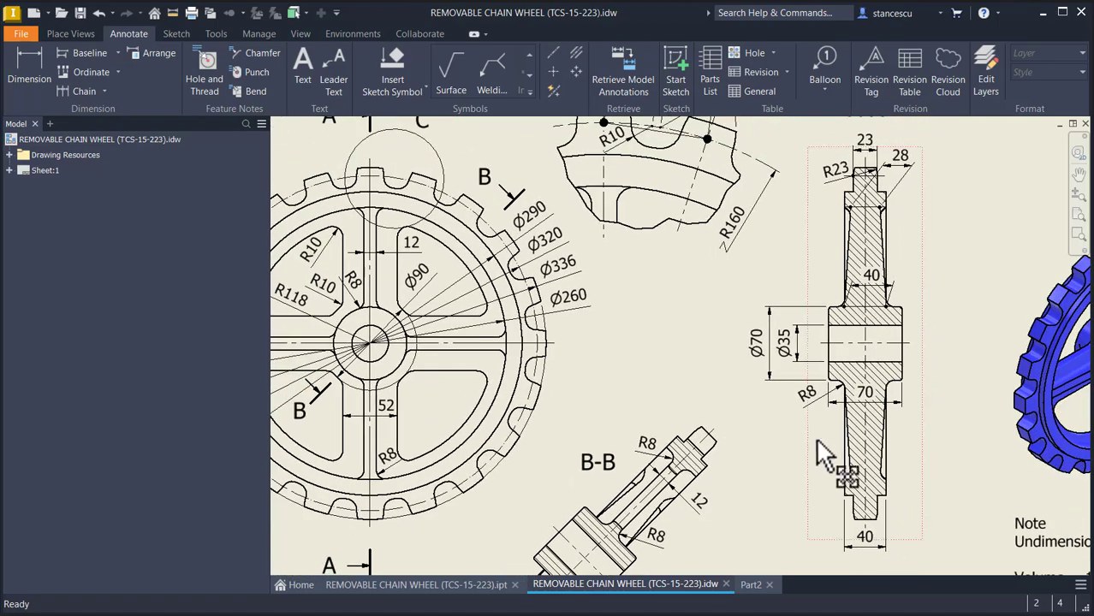
scroll(822, 471, "up", 1)
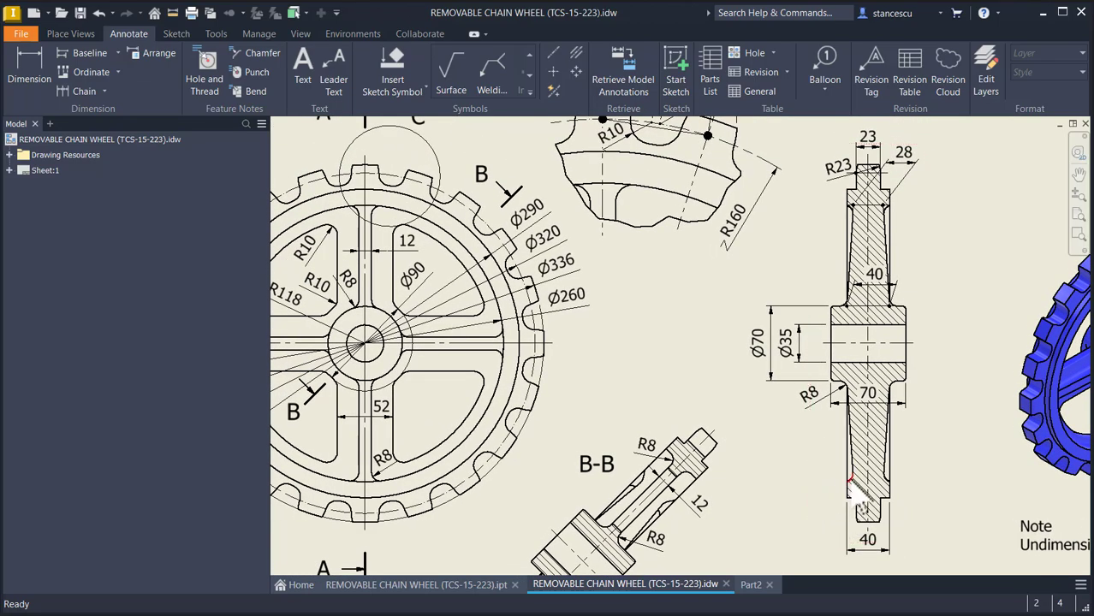
scroll(856, 504, "up", 2)
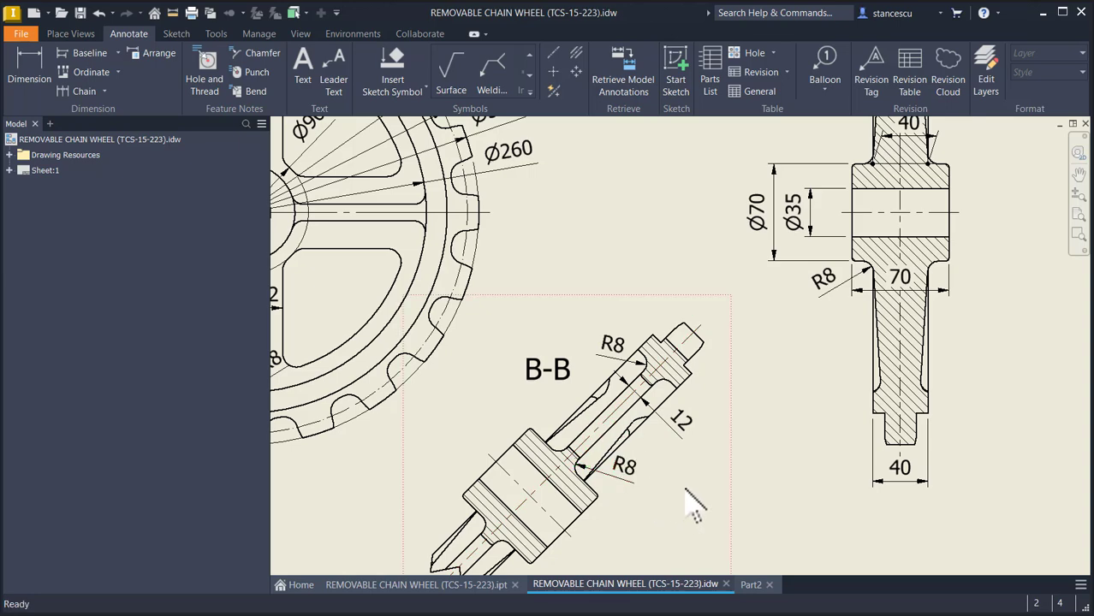
Set up an 8 mm fillet on the arc edges along the inner rim between the spokes.
left_click(750, 583)
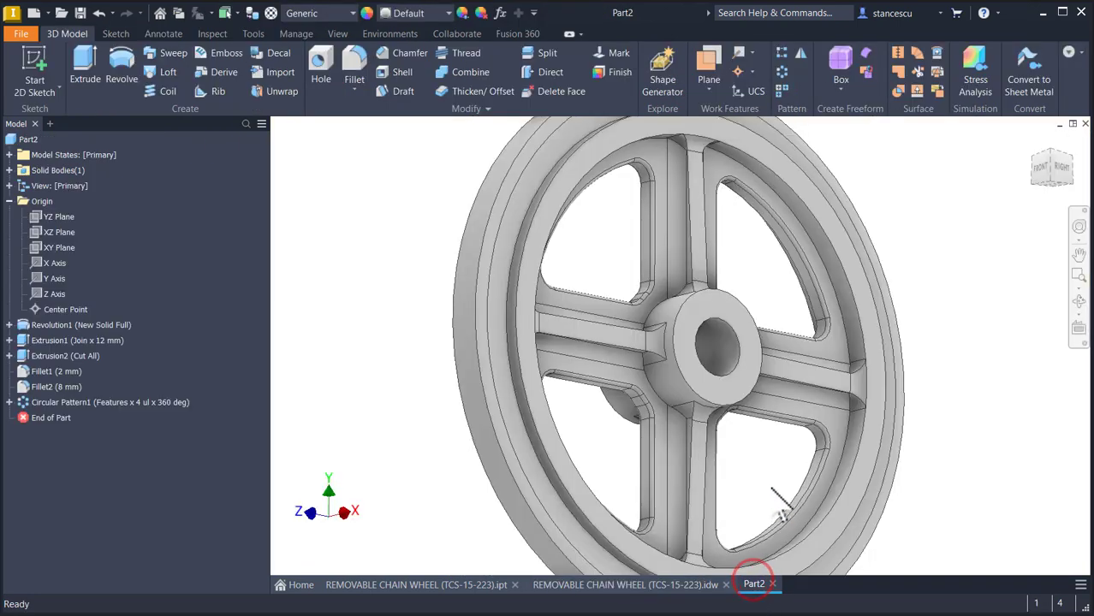
left_click(845, 327)
left_click(862, 319)
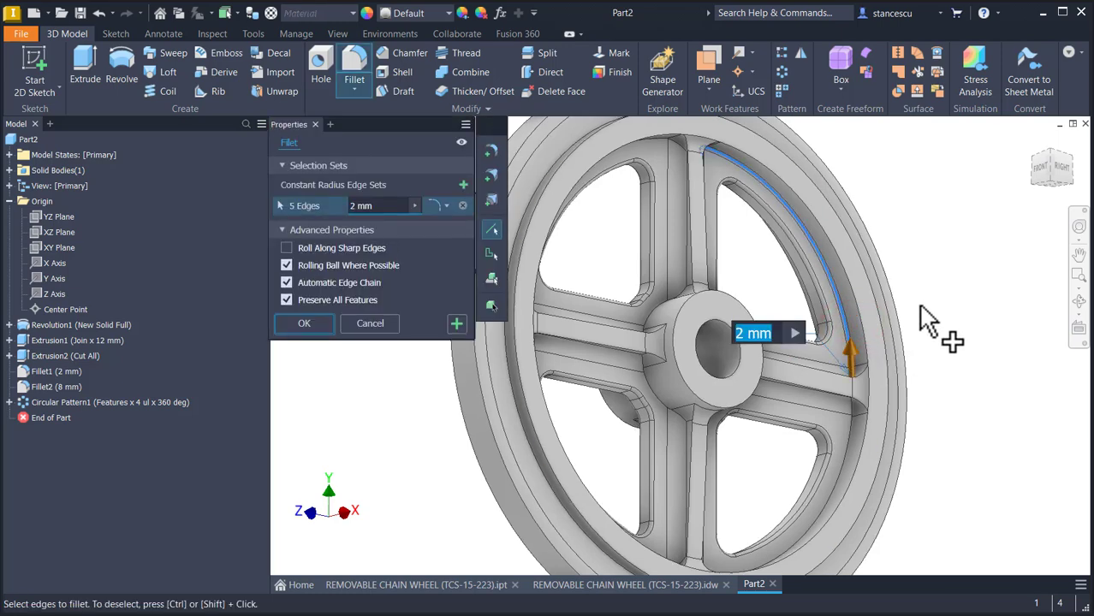
type("8")
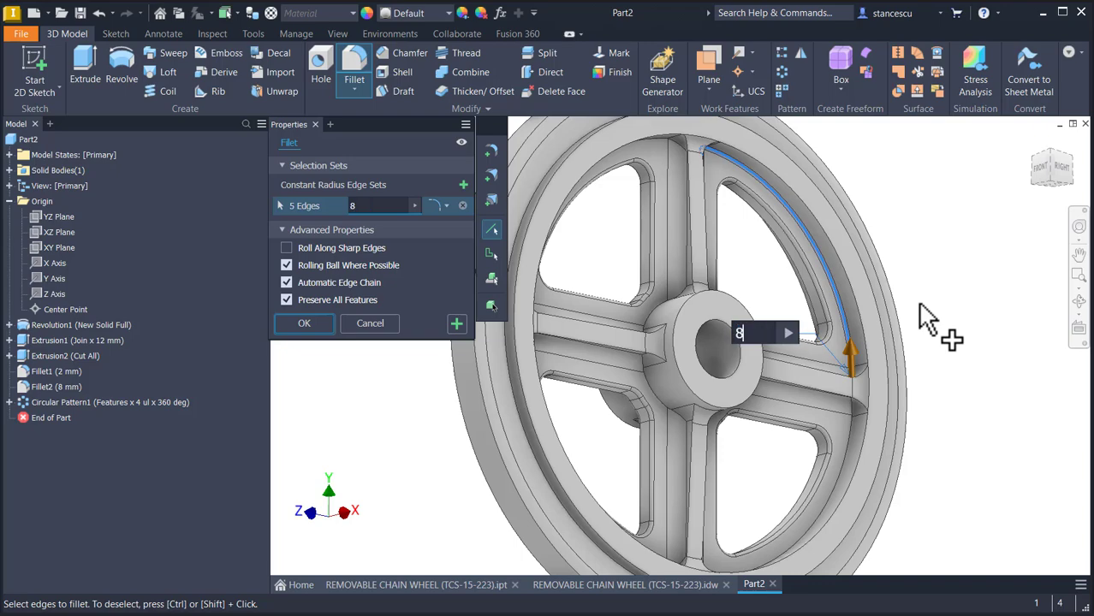
middle_click_drag(921, 305, 873, 362, "shift")
left_click(760, 293)
left_click(558, 397)
left_click(453, 438)
left_click(852, 338)
left_click(928, 406)
Add the remaining inner-rim arc edges between the spokes to the 8 mm fillet and apply it.
middle_click_drag(929, 406, 757, 542, "shift")
scroll(760, 526, "up", 5)
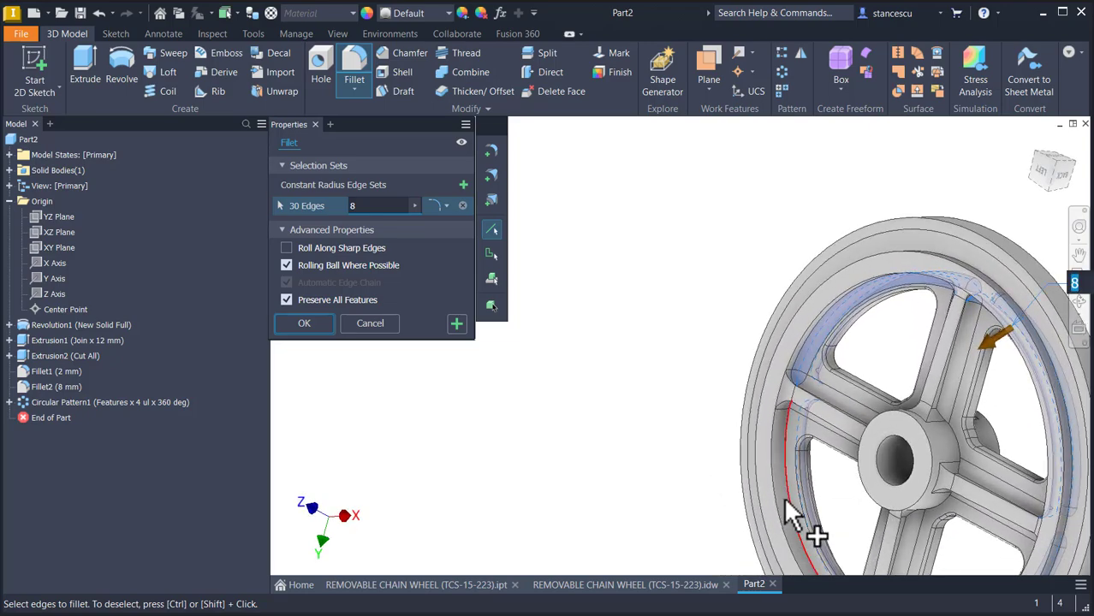
left_click(786, 494)
middle_click_drag(770, 505, 856, 514, "shift")
left_click(851, 500)
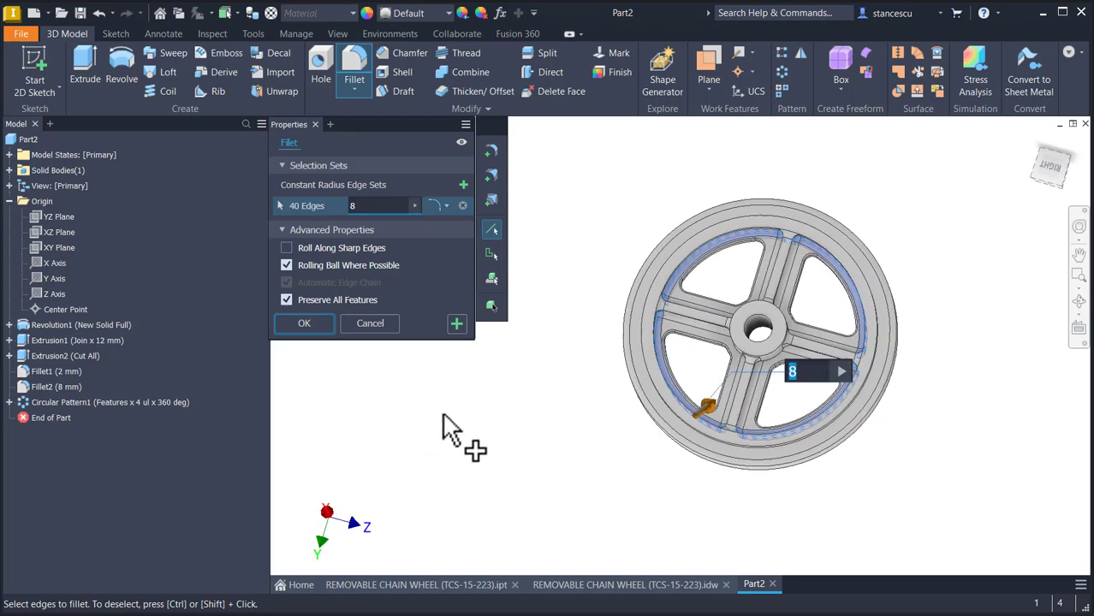
left_click(304, 323)
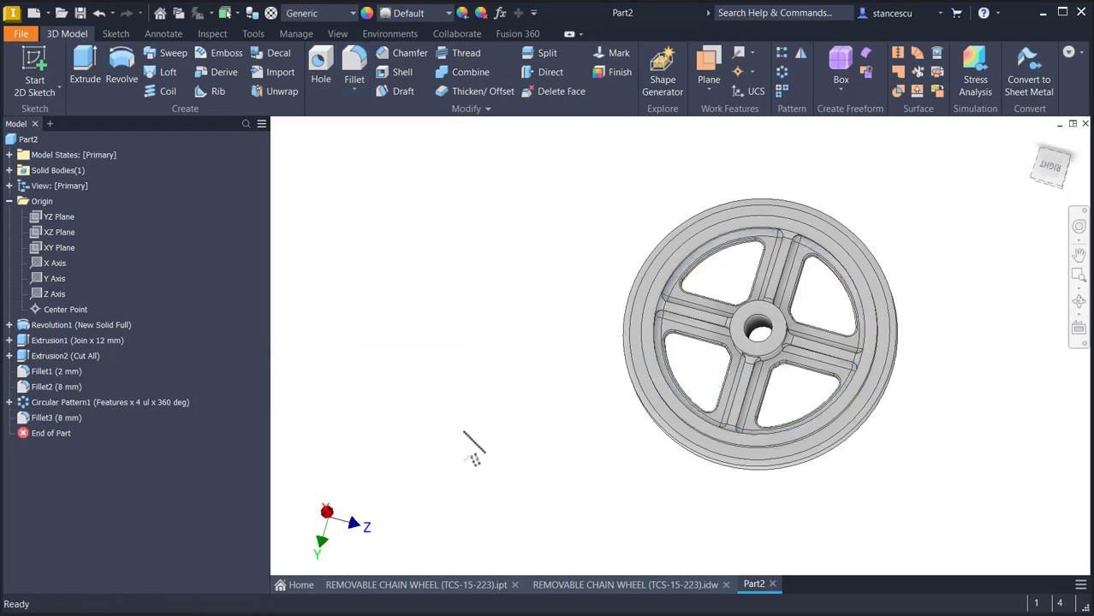
Check the tooth gap dimensions in the drawing's detail C and start a sliced-view sketch on the part's YZ plane.
key("F6")
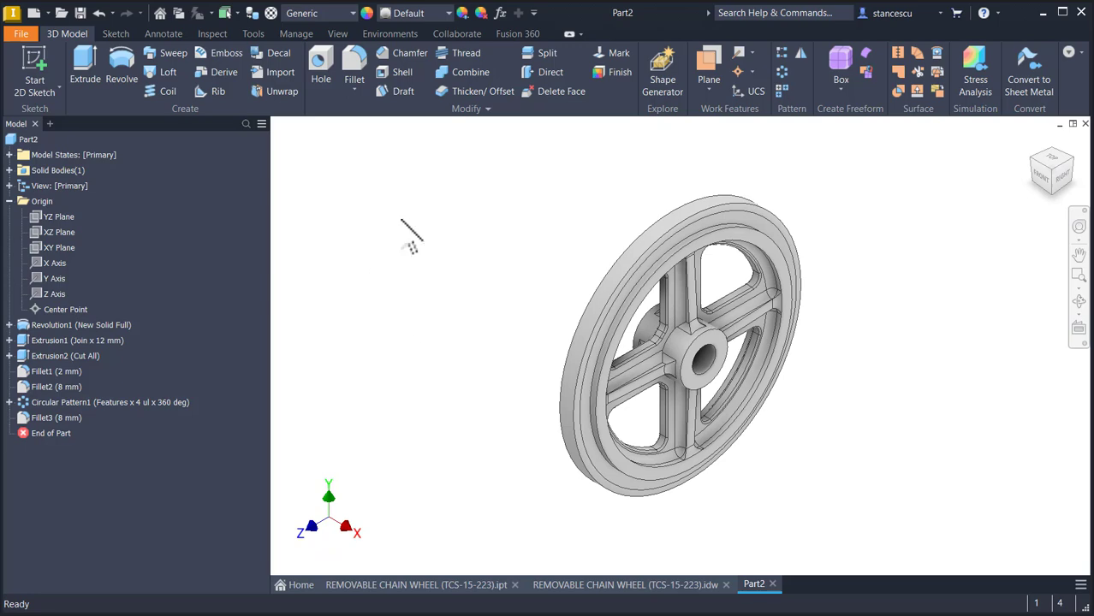
left_click(629, 587)
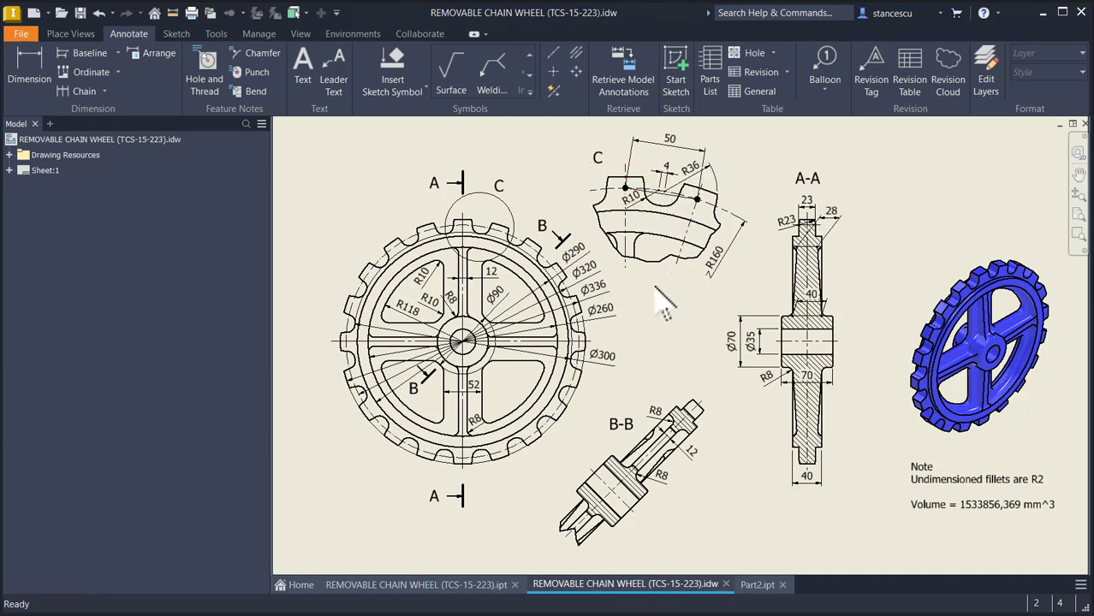
scroll(676, 213, "up", 3)
mouse_move(672, 231)
middle_mouse_down()
mouse_move(654, 241)
mouse_move(659, 267)
middle_mouse_up()
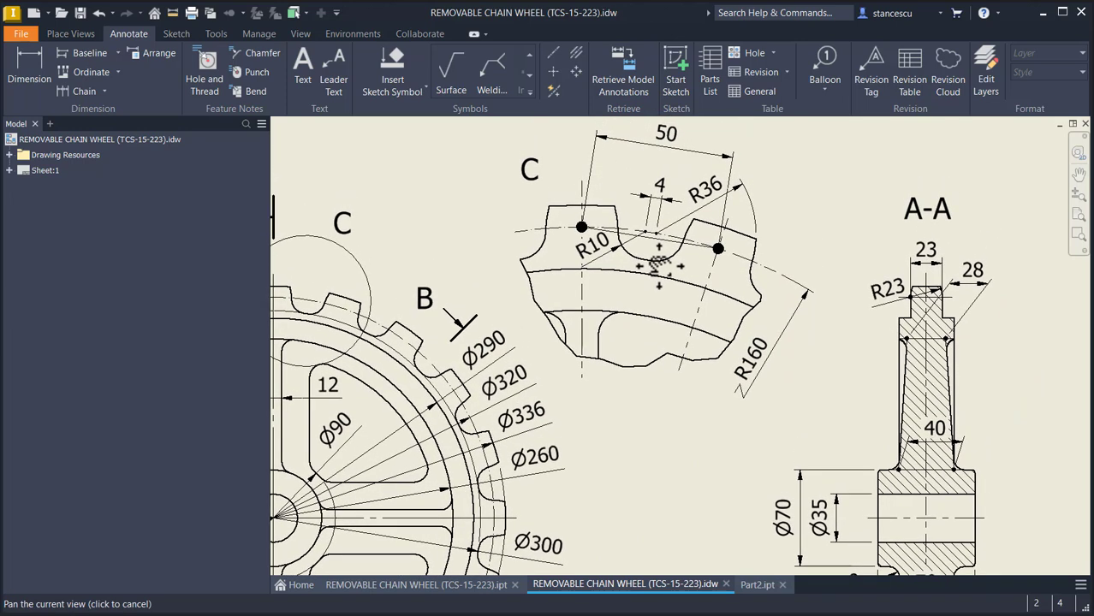
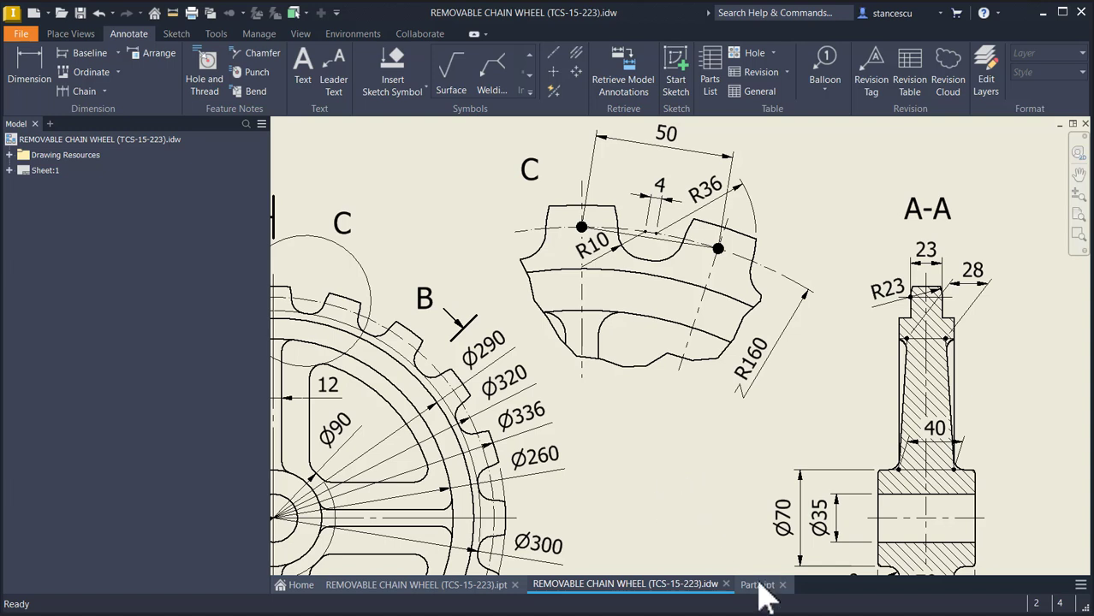
key("ctrl+z")
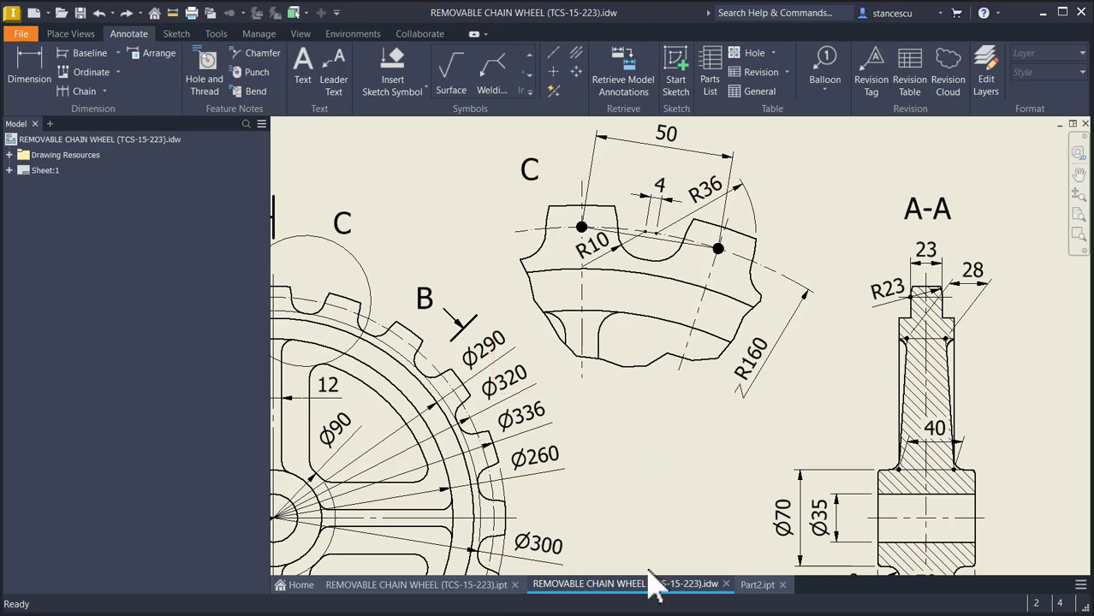
left_click(758, 585)
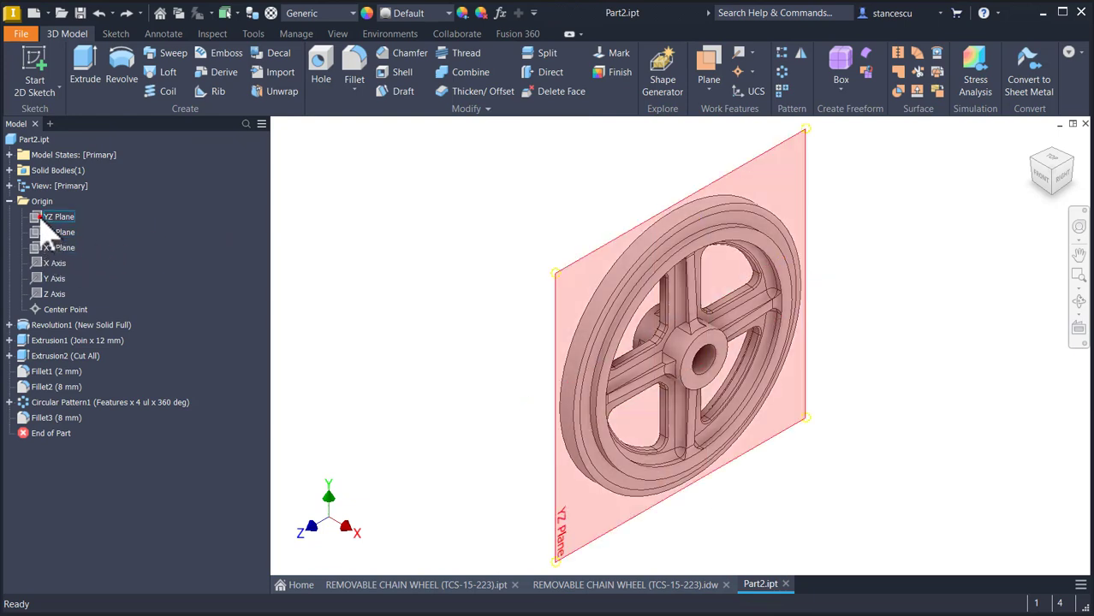
left_click(47, 218)
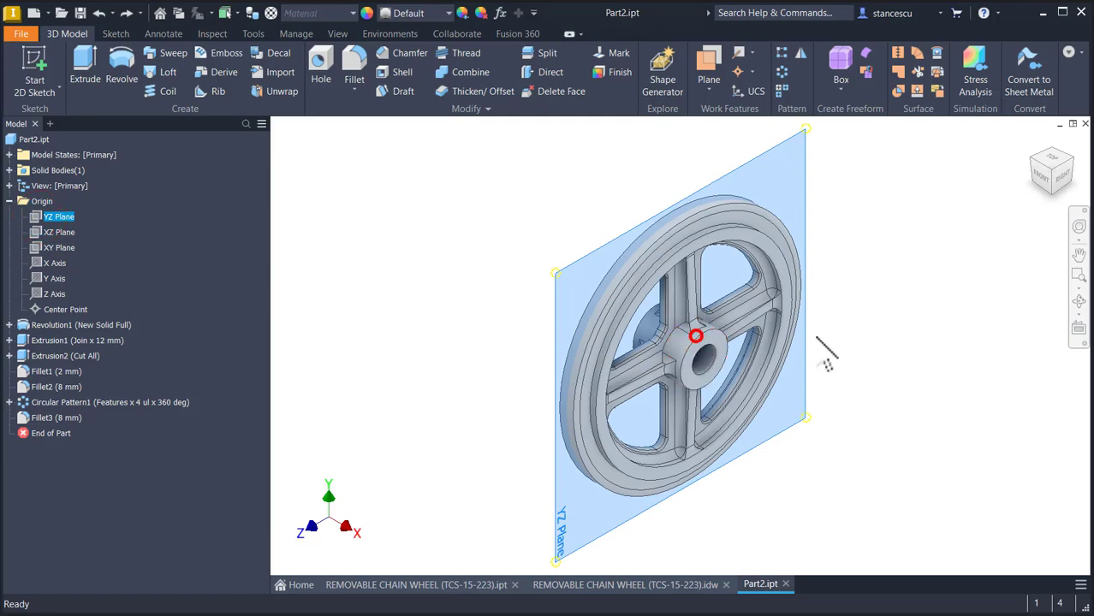
key("s")
key("F7")
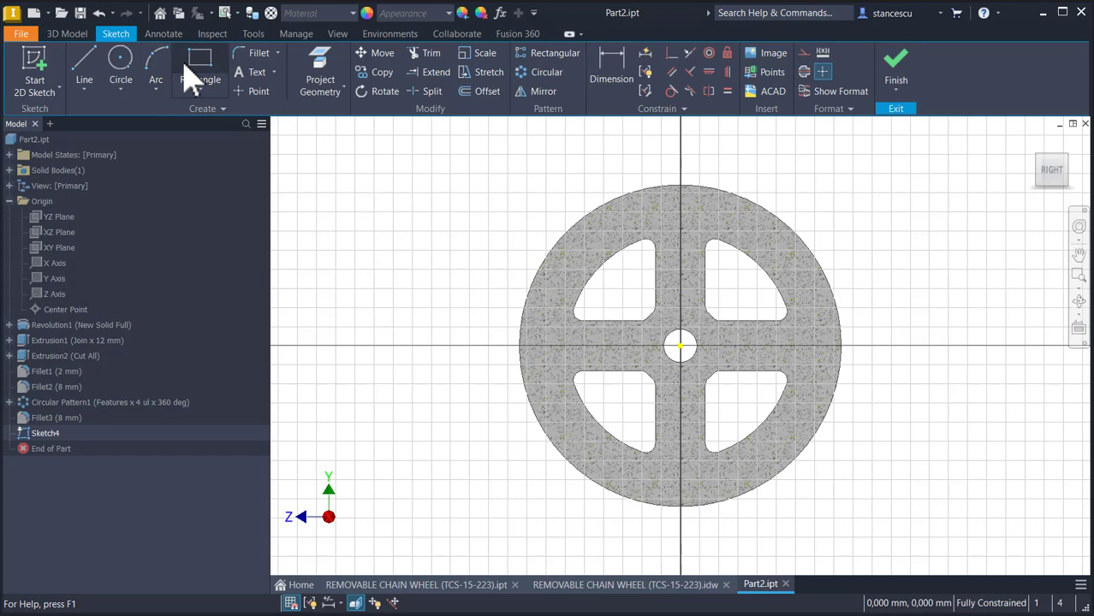
Draw two concentric circles centred on the origin with diameters of 320 mm and 300 mm.
left_click(120, 69)
left_click(679, 345)
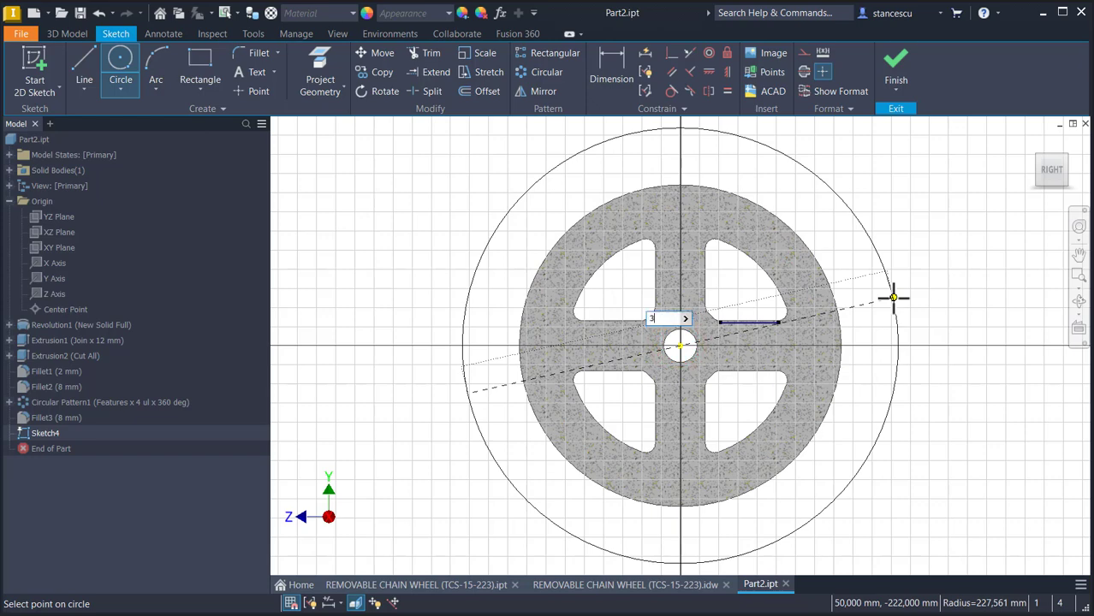
key("Return")
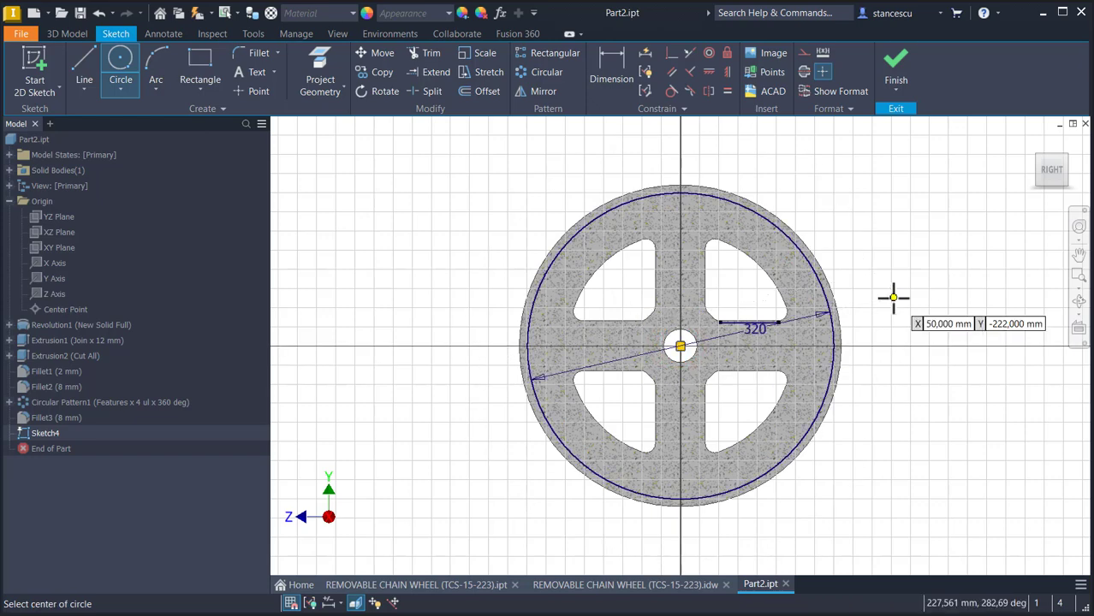
left_click(679, 345)
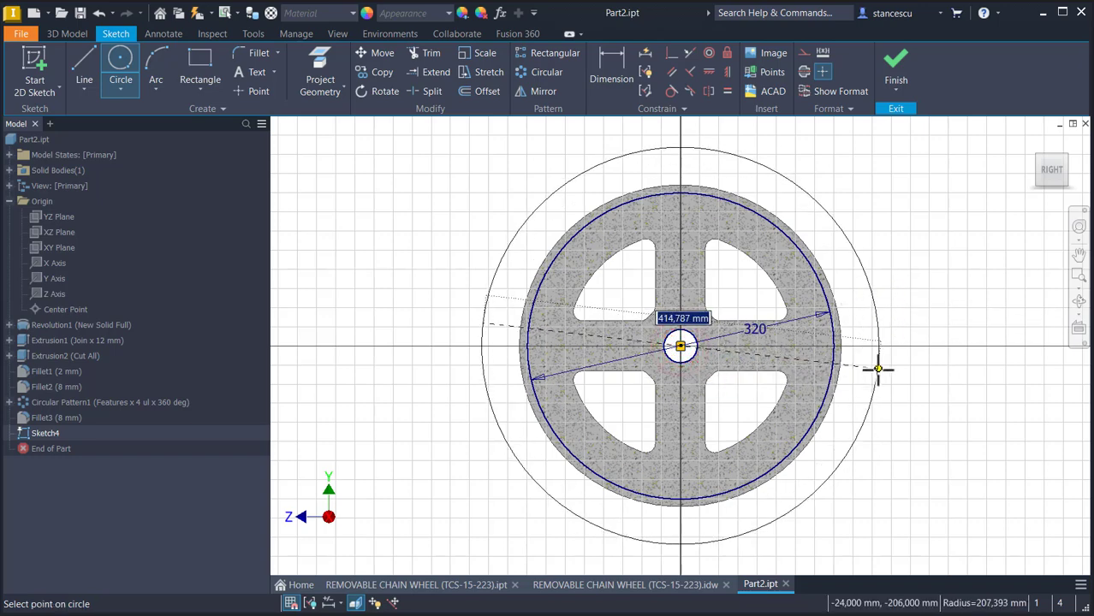
type("300")
key("Return")
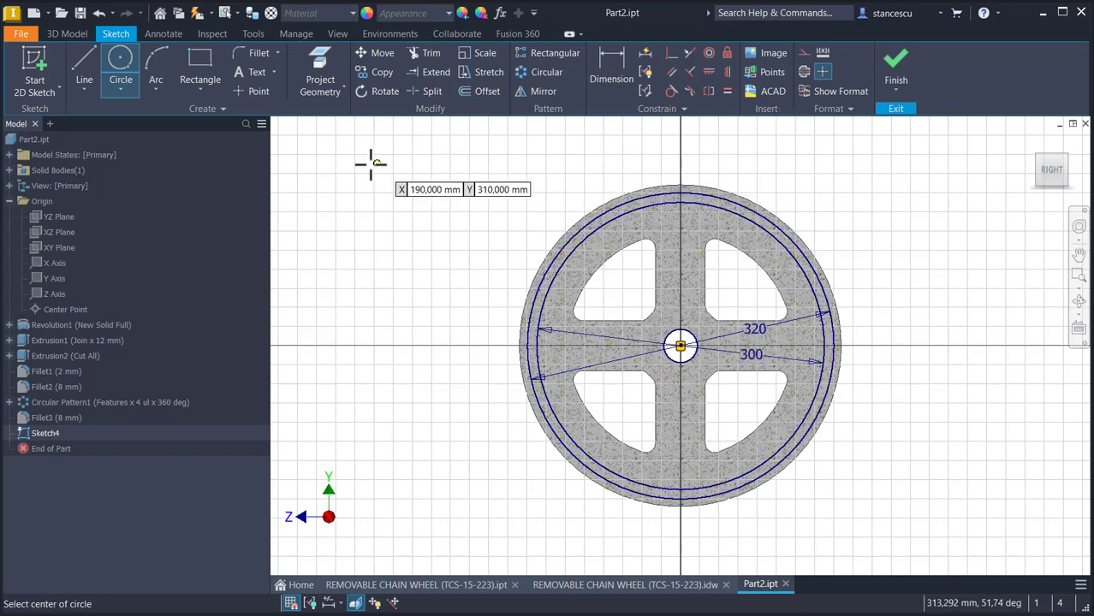
Rotate the sketch view a quarter turn clockwise and fit the whole wheel in view.
left_click(258, 91)
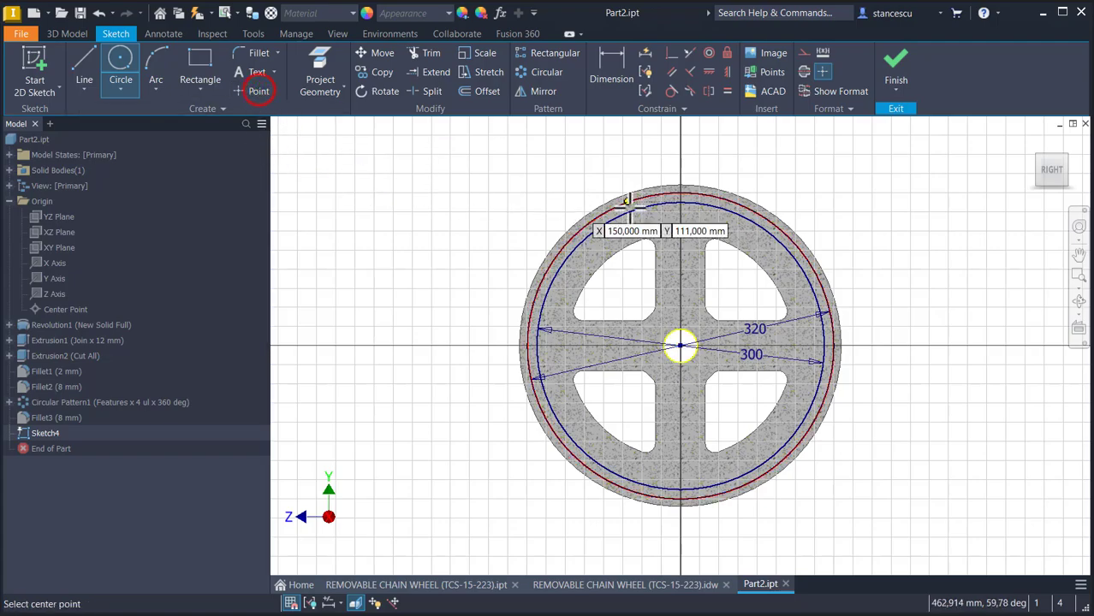
key("Escape")
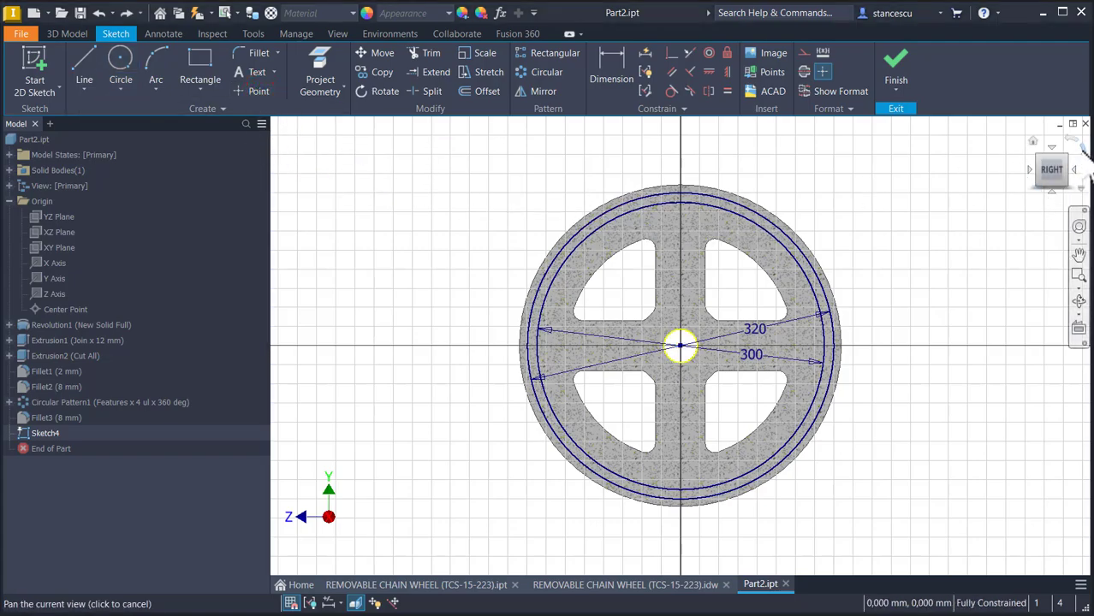
left_click(1081, 163)
middle_click(811, 189)
middle_click(810, 188)
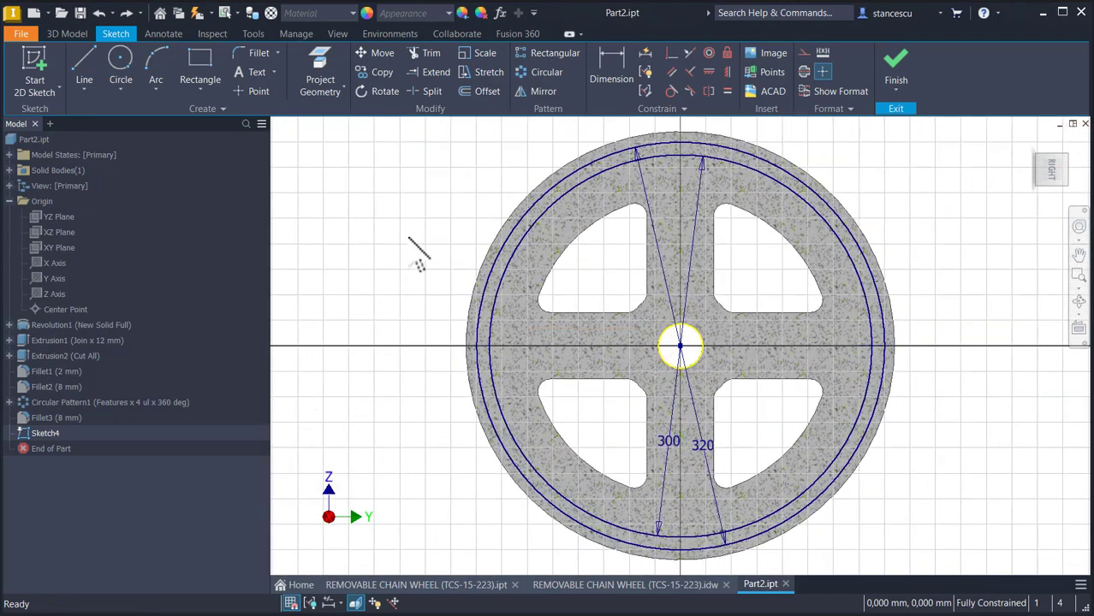
Place a sketch point at the top of the 320 mm circle and constrain it vertically in line with the origin.
left_click(258, 91)
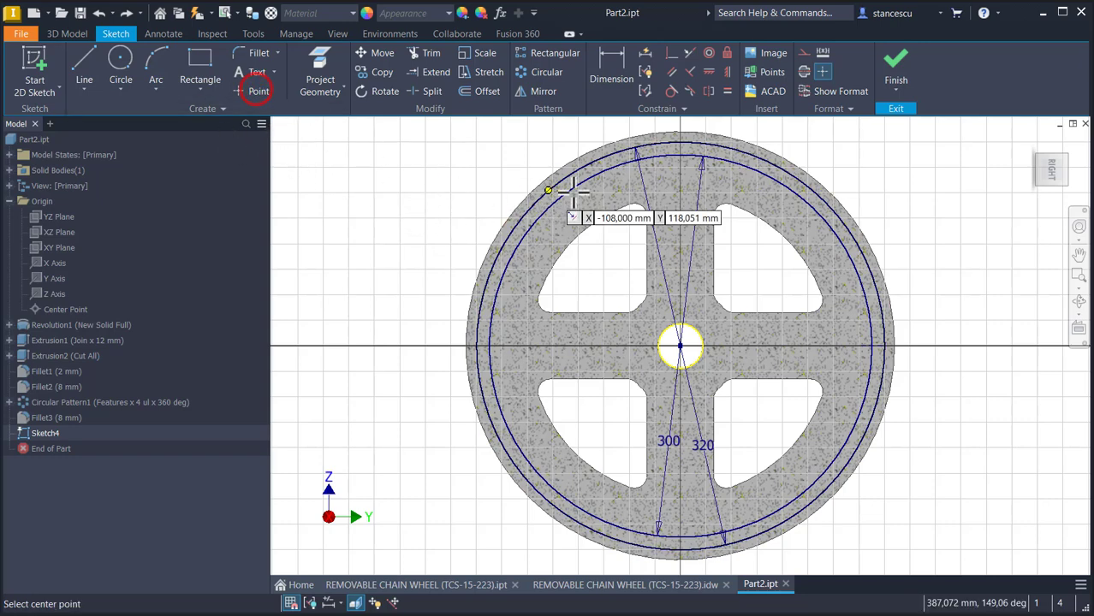
left_click(682, 141)
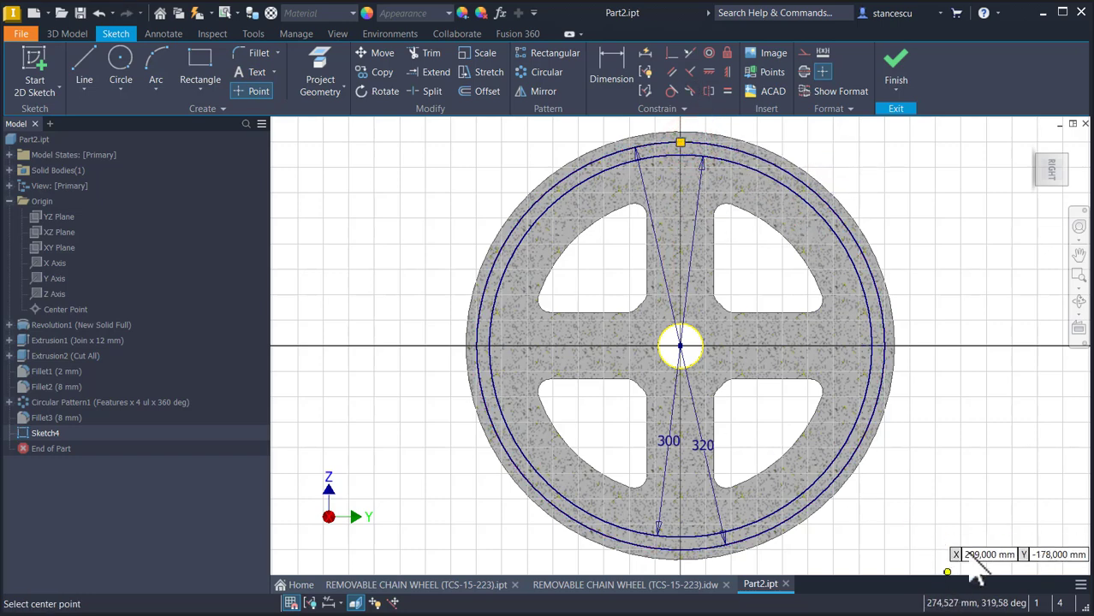
key("Escape")
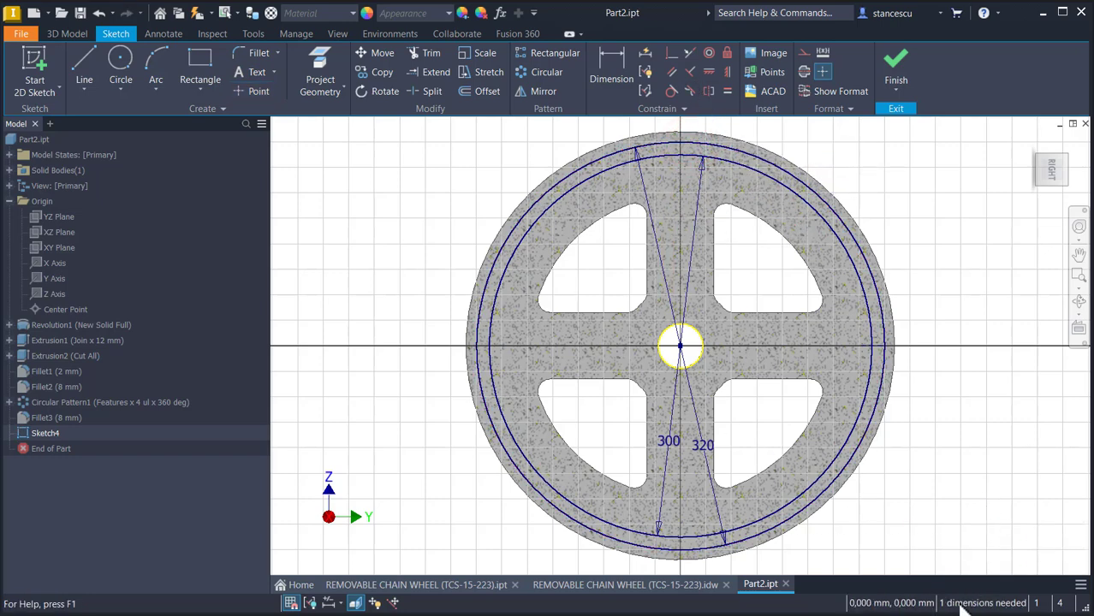
left_click(726, 72)
left_click(677, 142)
left_click(681, 350)
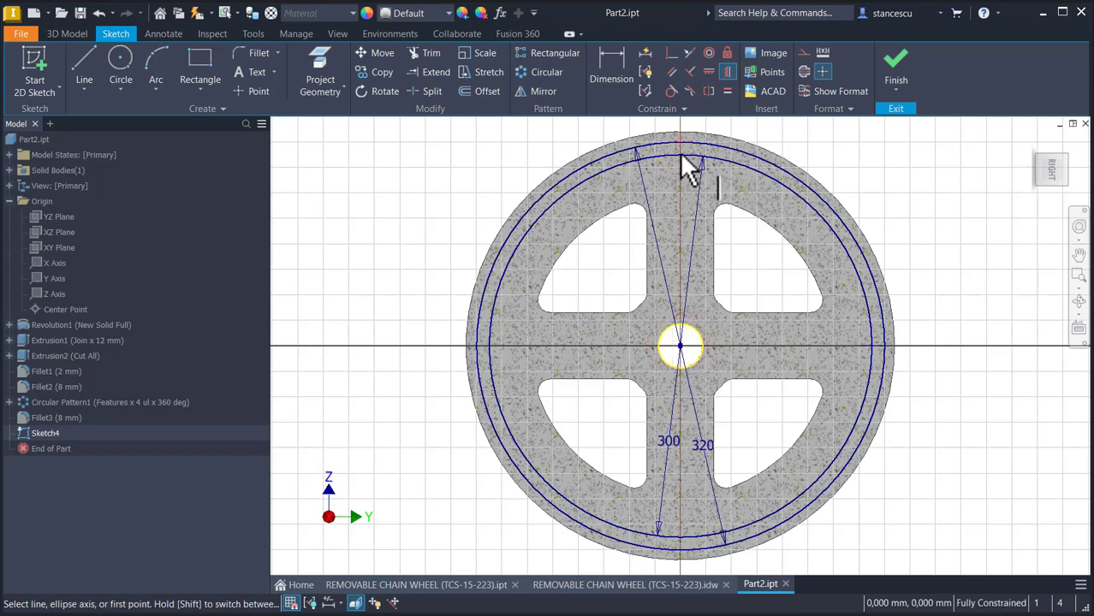
Draw a 50 mm line from the point atop the 320 mm circle, sloping down to the right.
scroll(679, 151, "up", 3)
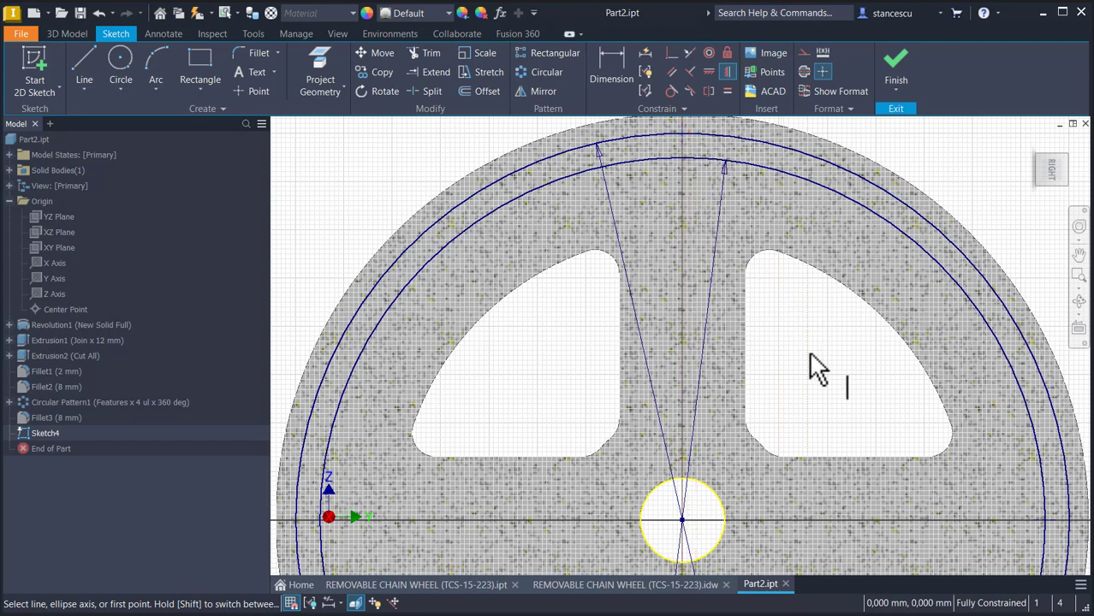
mouse_move(818, 374)
middle_mouse_down()
mouse_move(776, 391)
mouse_move(762, 493)
middle_mouse_up()
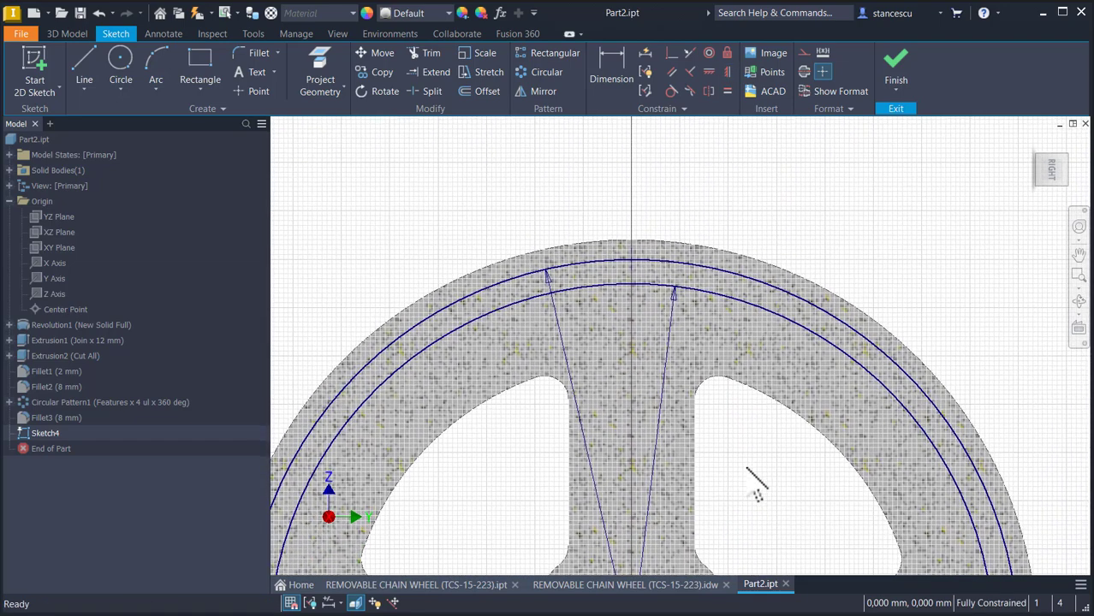
left_click(84, 65)
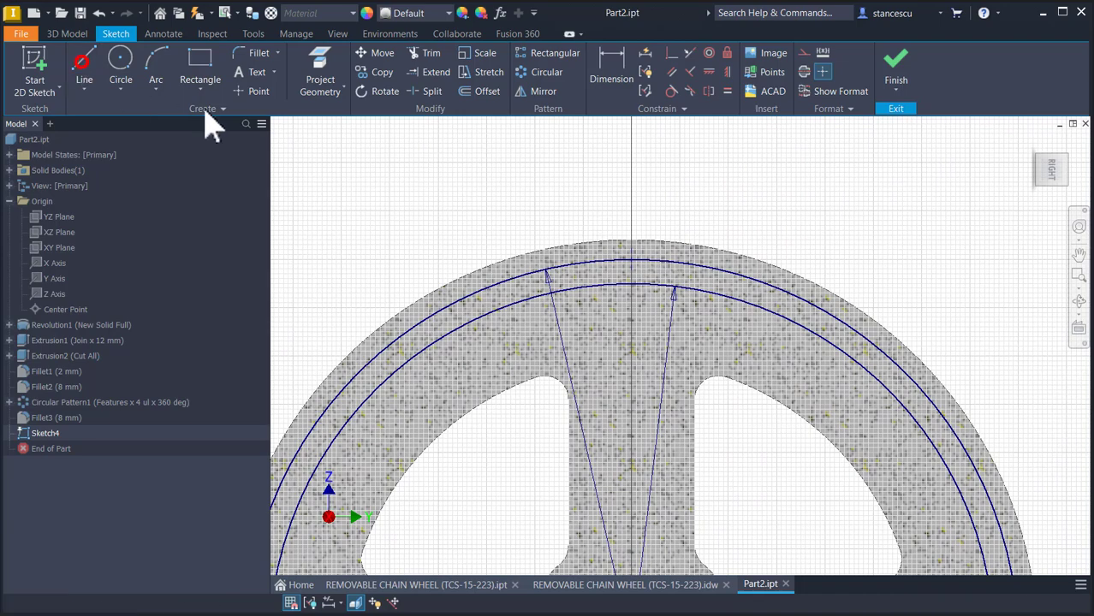
left_click(632, 259)
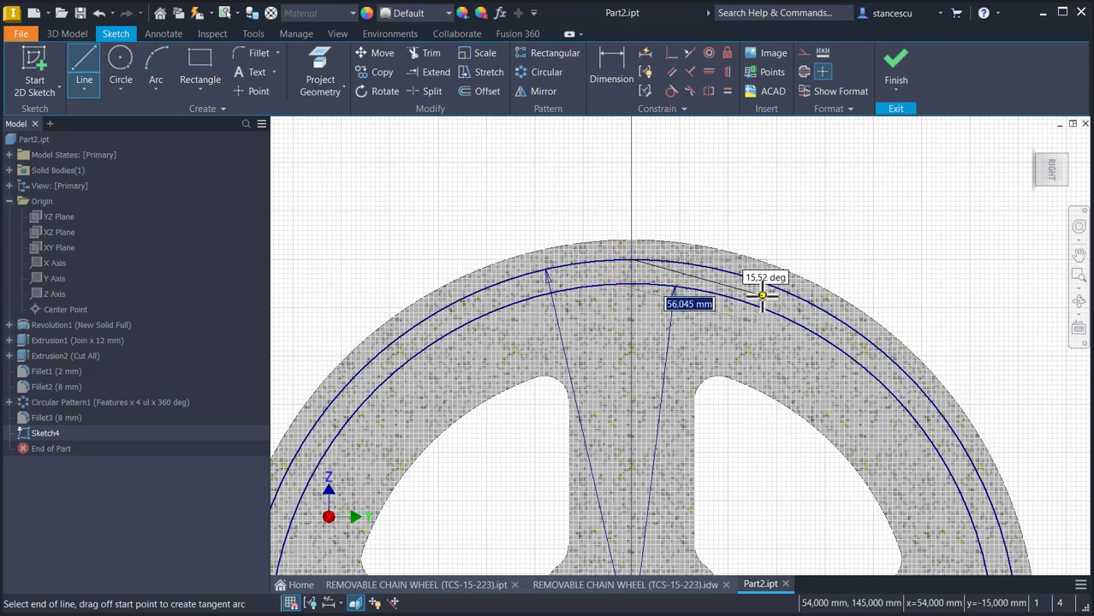
type("50")
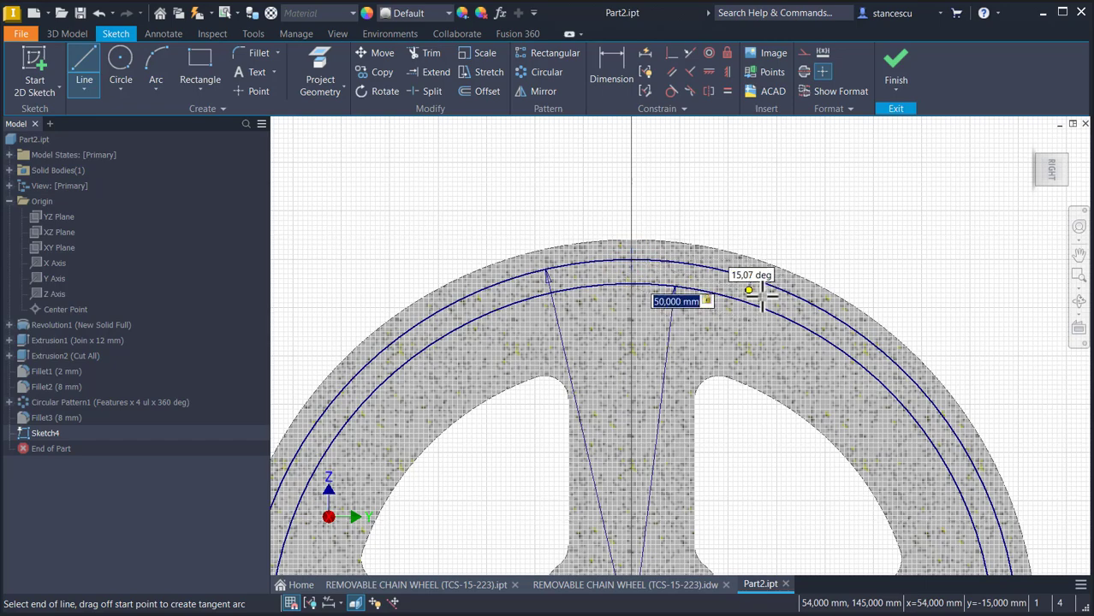
key("Tab")
key("Return")
key("Escape")
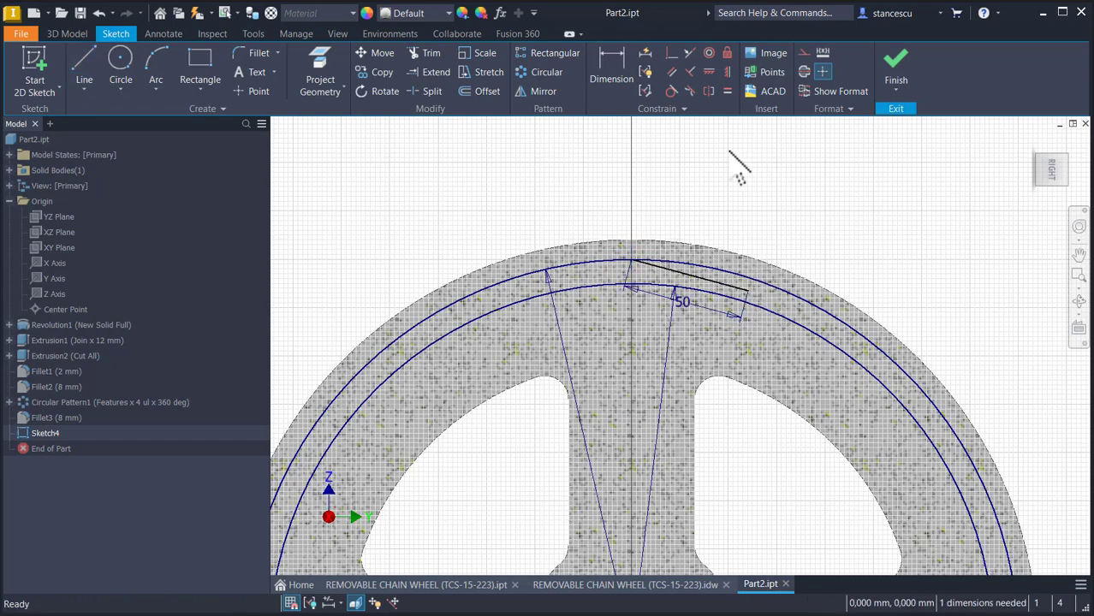
Make the free end of the 50 mm line coincident with the 320 mm circle so it forms a chord.
left_click(672, 56)
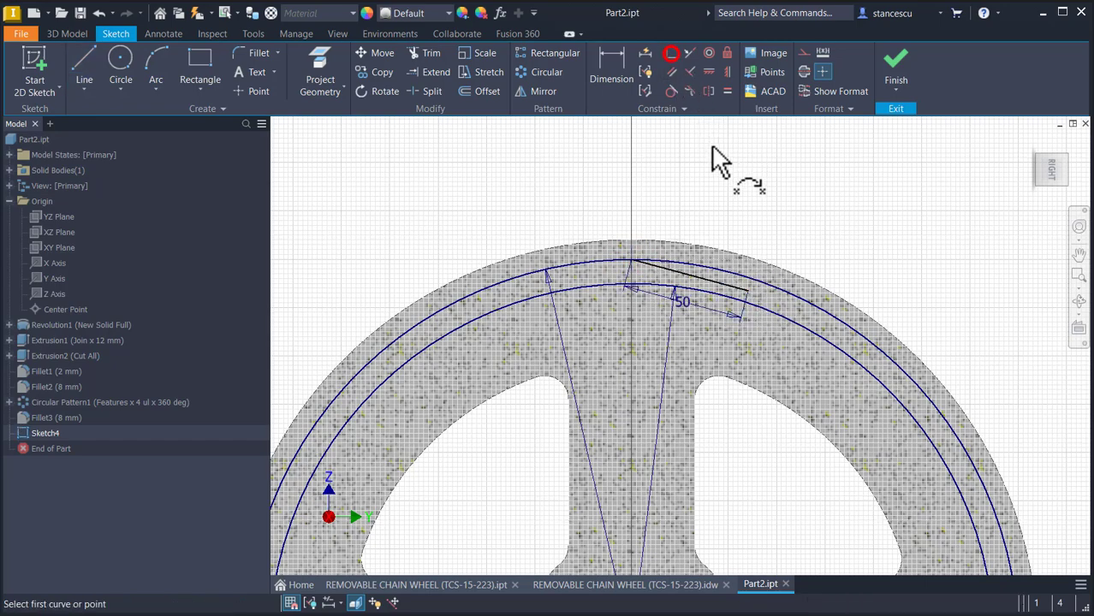
left_click(749, 296)
left_click(755, 291)
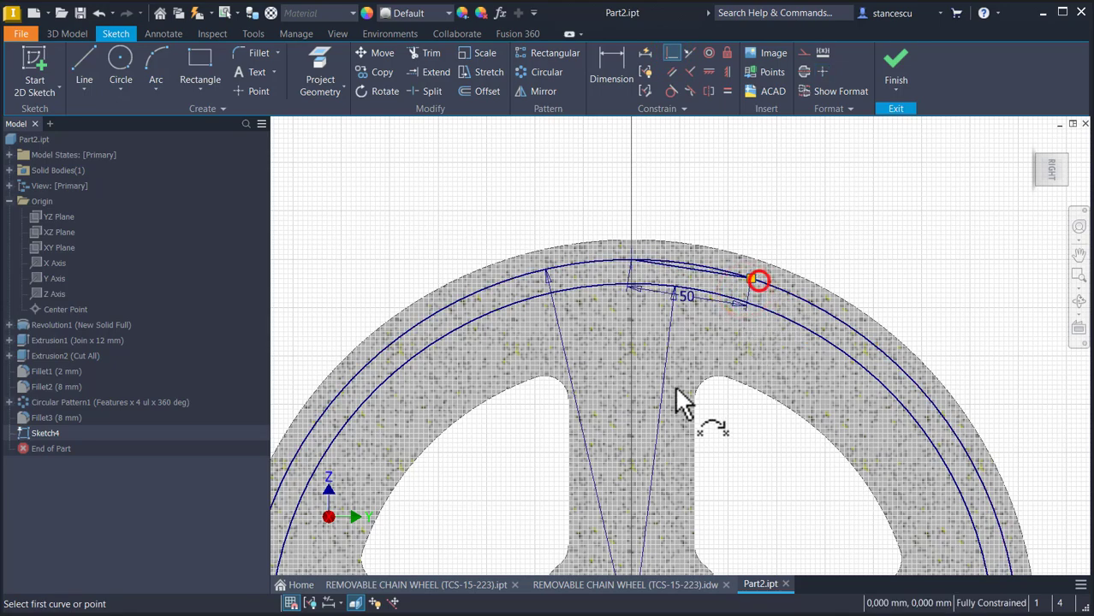
key("Escape")
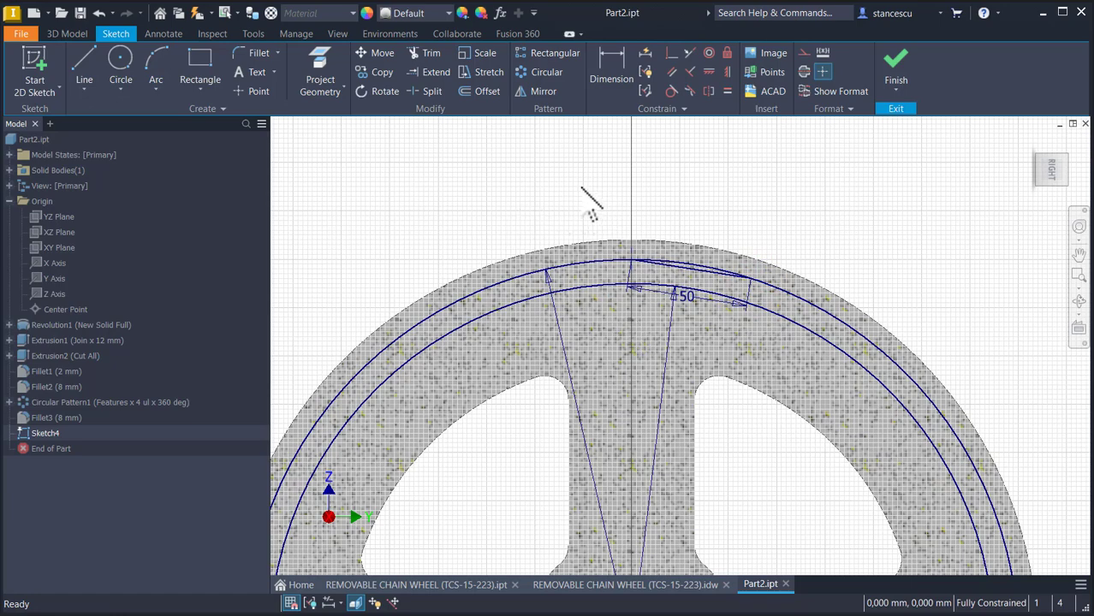
Draw a three-point arc of 36 mm radius from the wheel's outer edge down across the 50 mm chord.
left_click(157, 77)
scroll(599, 219, "up", 3)
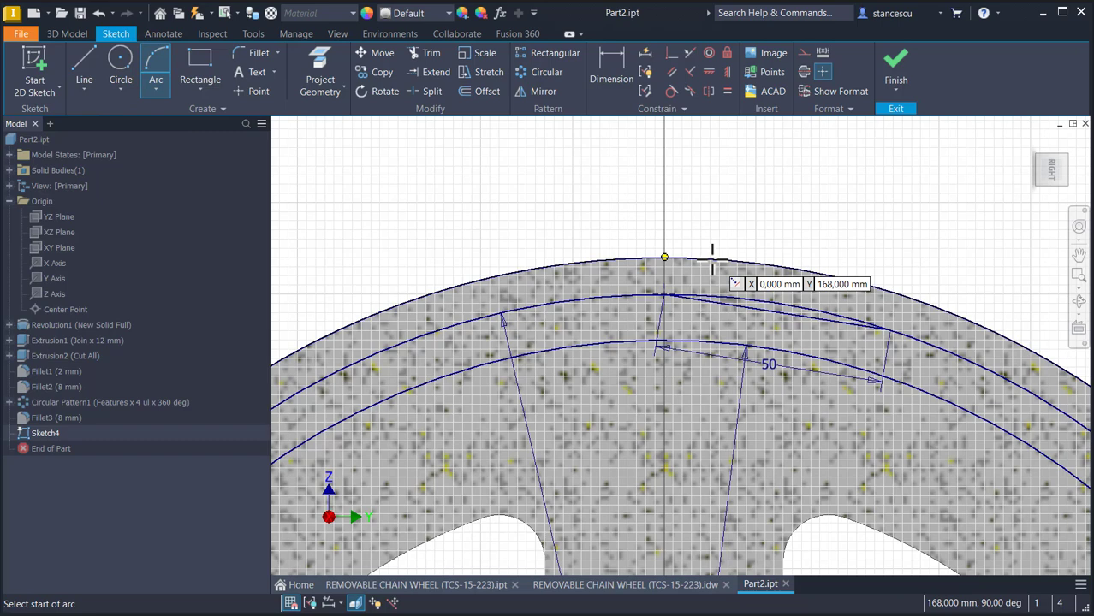
left_click(760, 261)
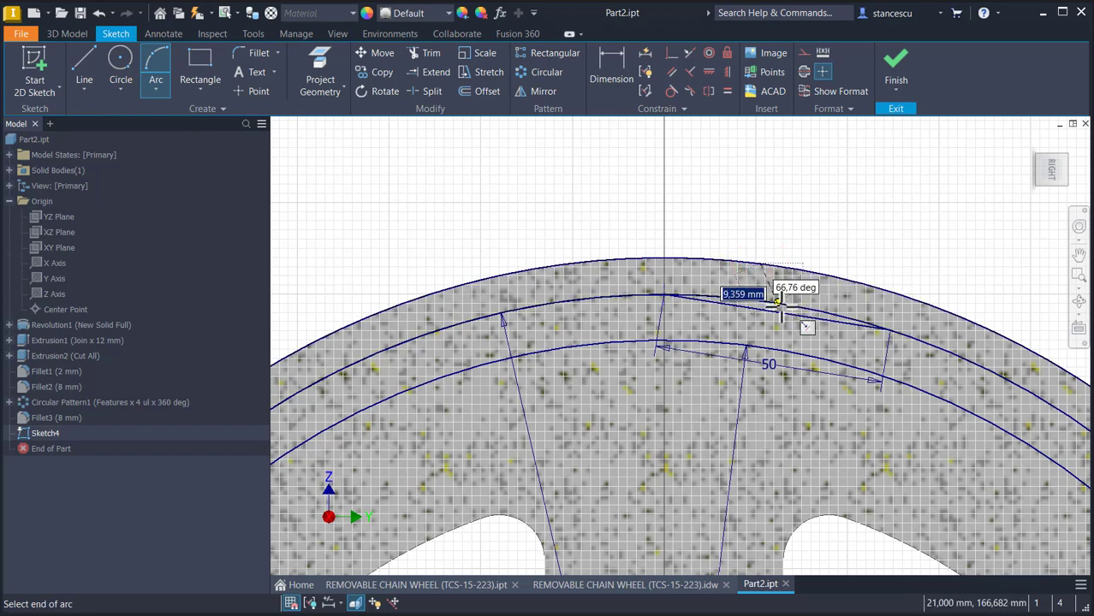
left_click(776, 301)
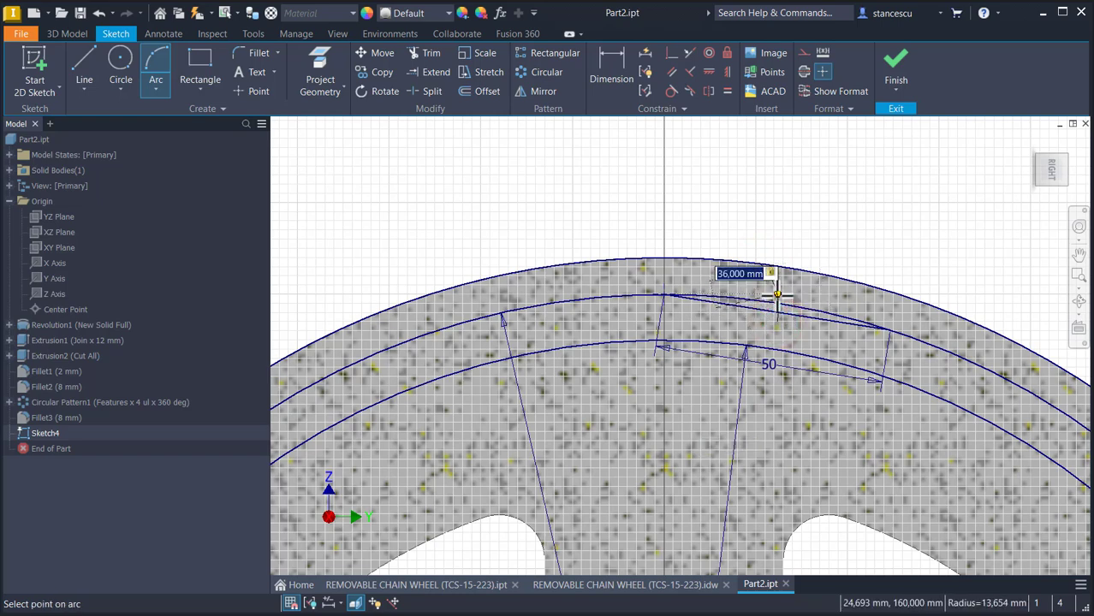
left_click(777, 295)
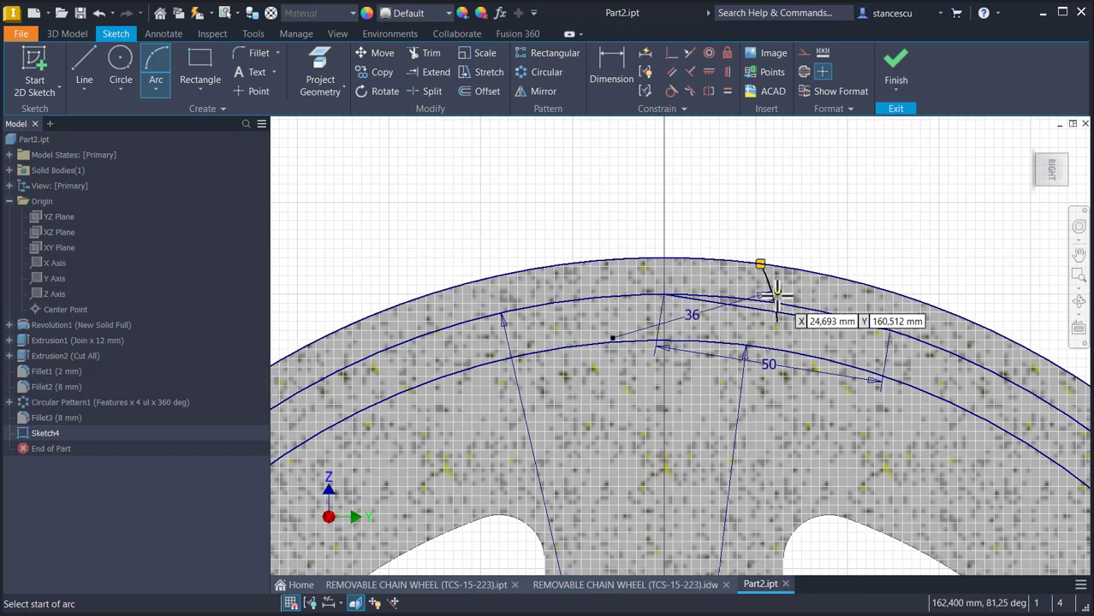
Make the 36 mm arc's centre coincident with the 320 mm circle and stretch the arc's lower end below the chord.
left_click(672, 53)
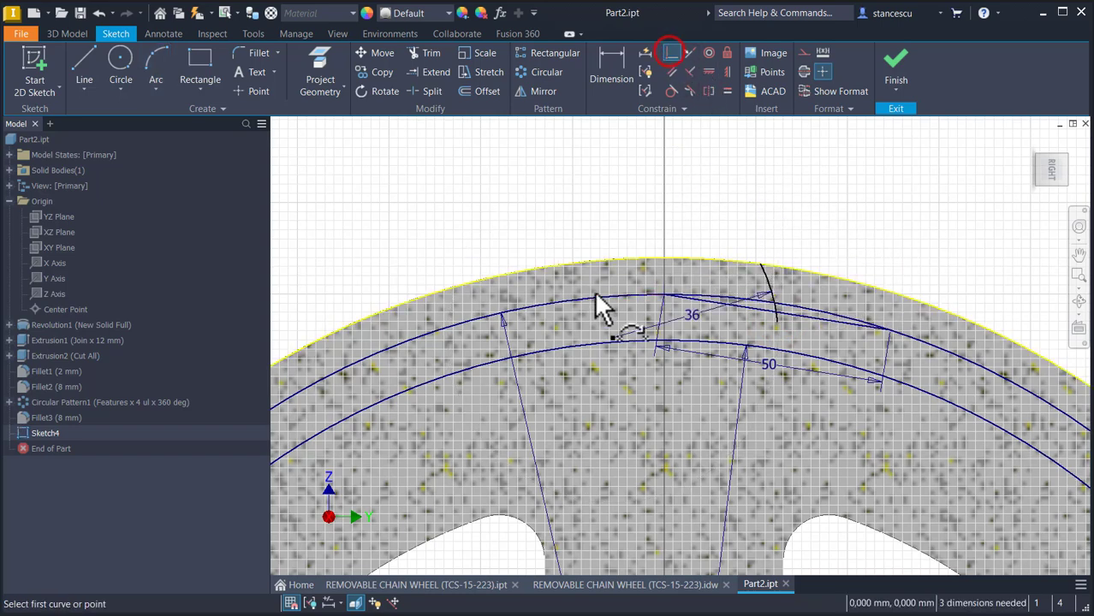
left_click(613, 341)
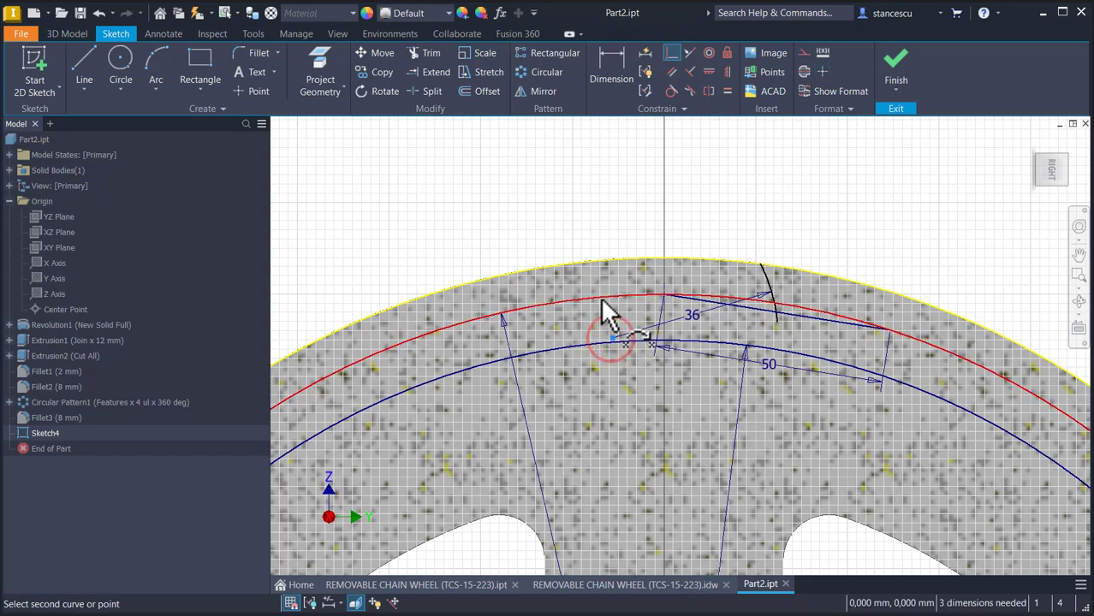
left_click(605, 307)
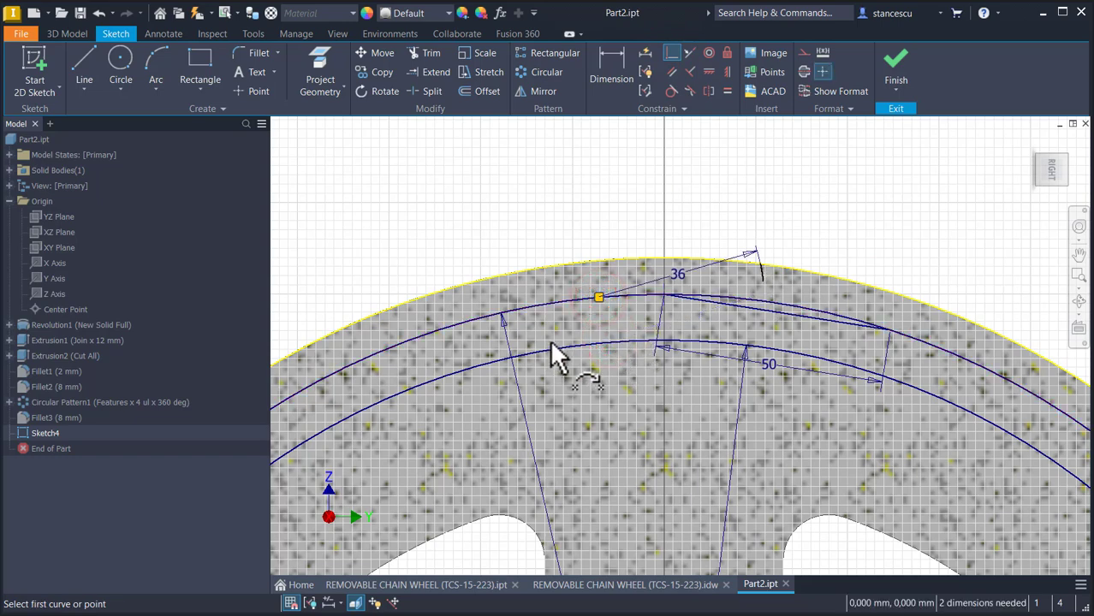
key("Escape")
left_click_drag(763, 281, 764, 317)
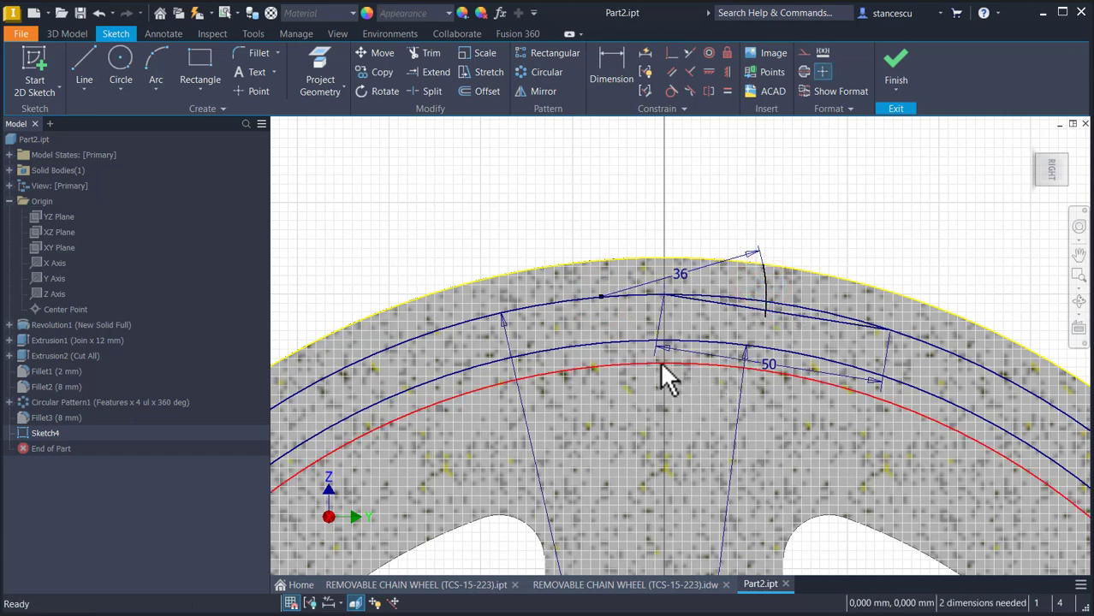
Draw a three-point arc from the lower end of the 36 mm arc to the 300 mm circle, tangent to that circle.
left_click(155, 62)
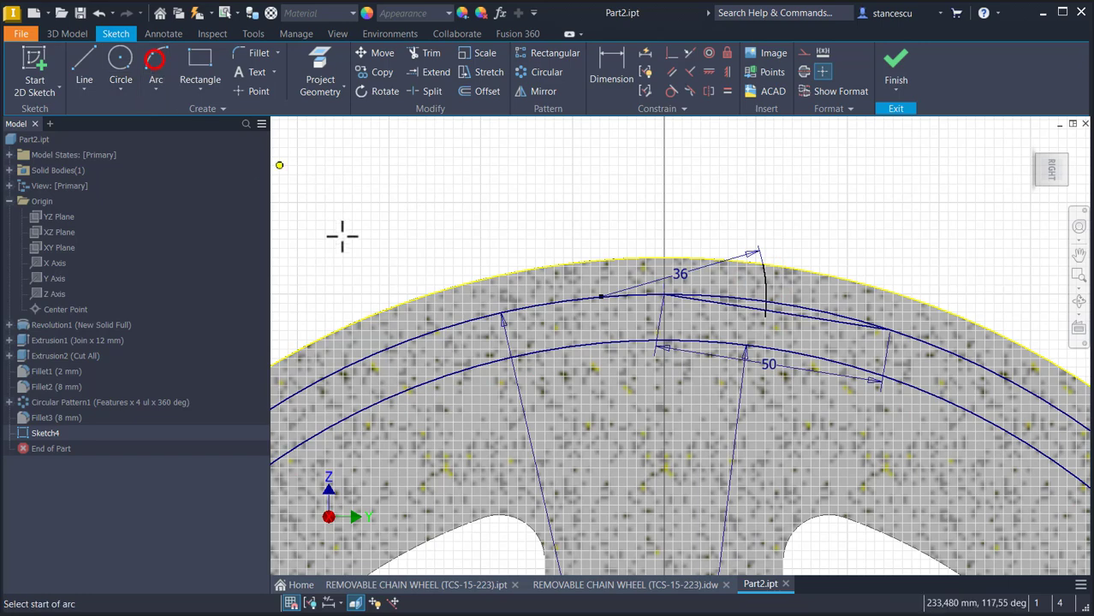
scroll(751, 324, "up", 3)
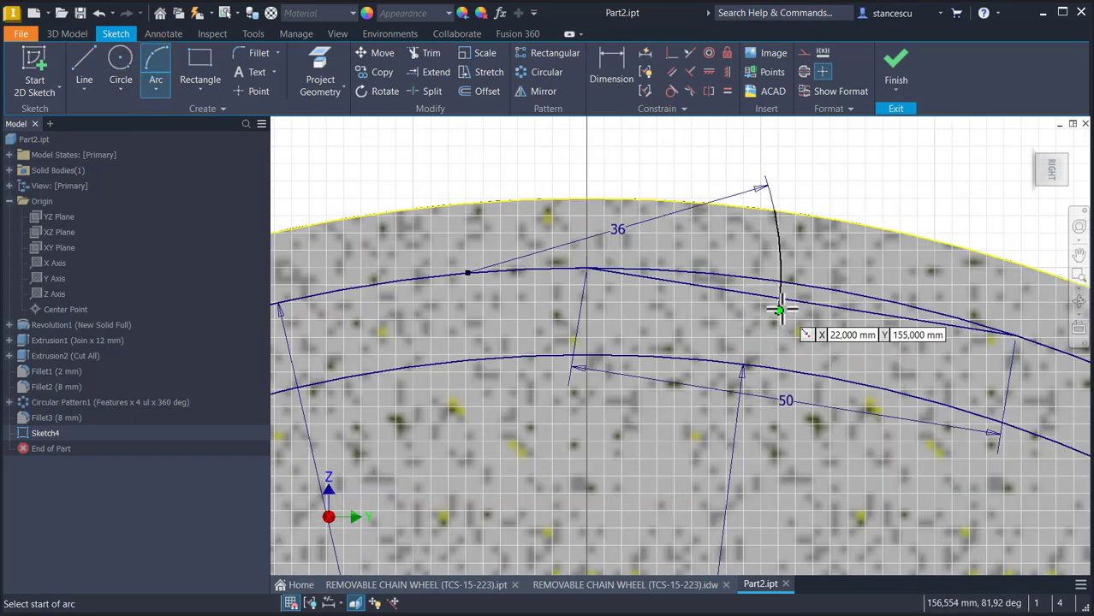
left_click(778, 308)
left_click(845, 379)
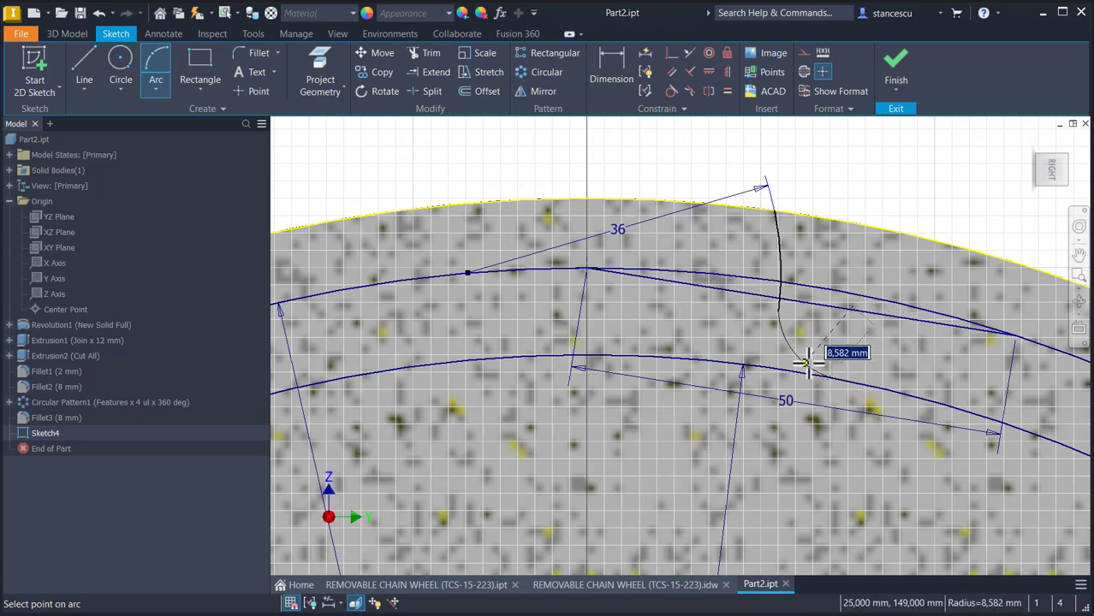
left_click(813, 364)
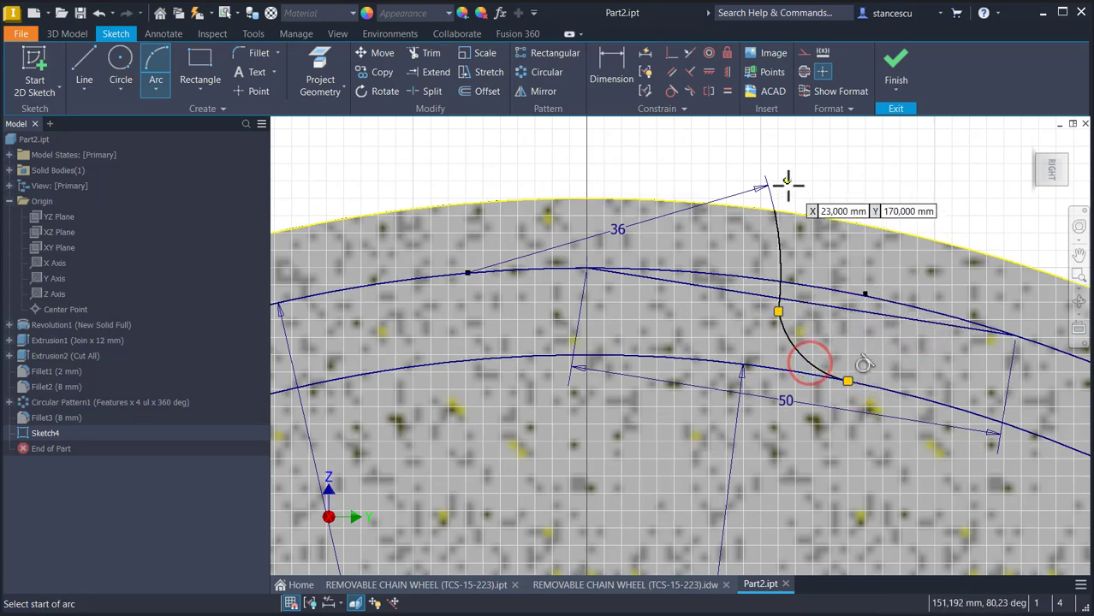
Make the small root arc tangent to the 36 mm arc and set its radius to 10 mm.
left_click(671, 91)
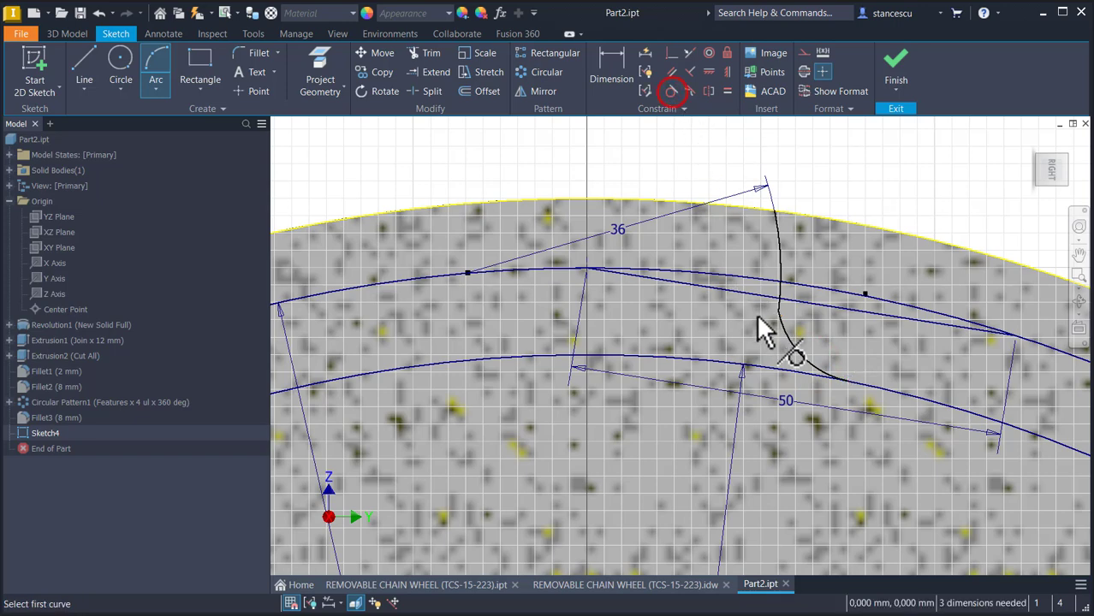
left_click(786, 325)
left_click(779, 268)
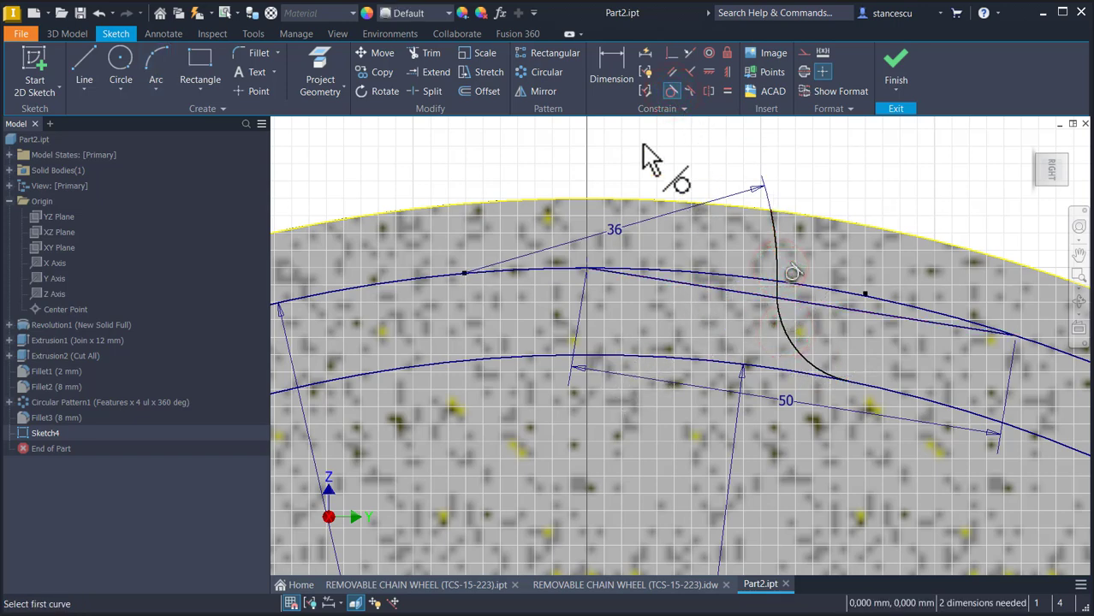
left_click(611, 70)
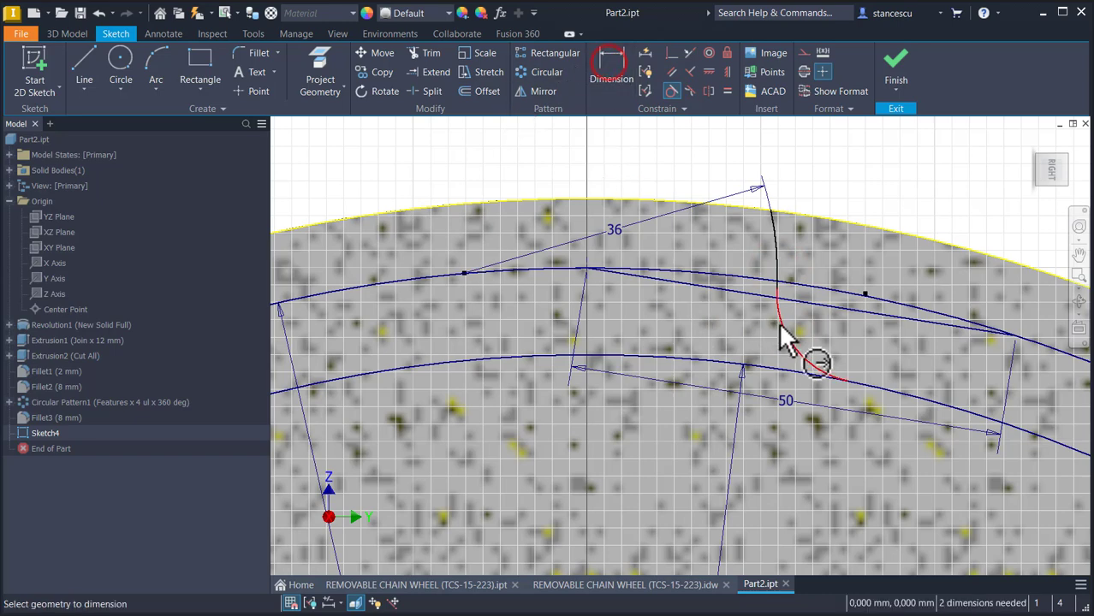
left_click(782, 329)
left_click(802, 322)
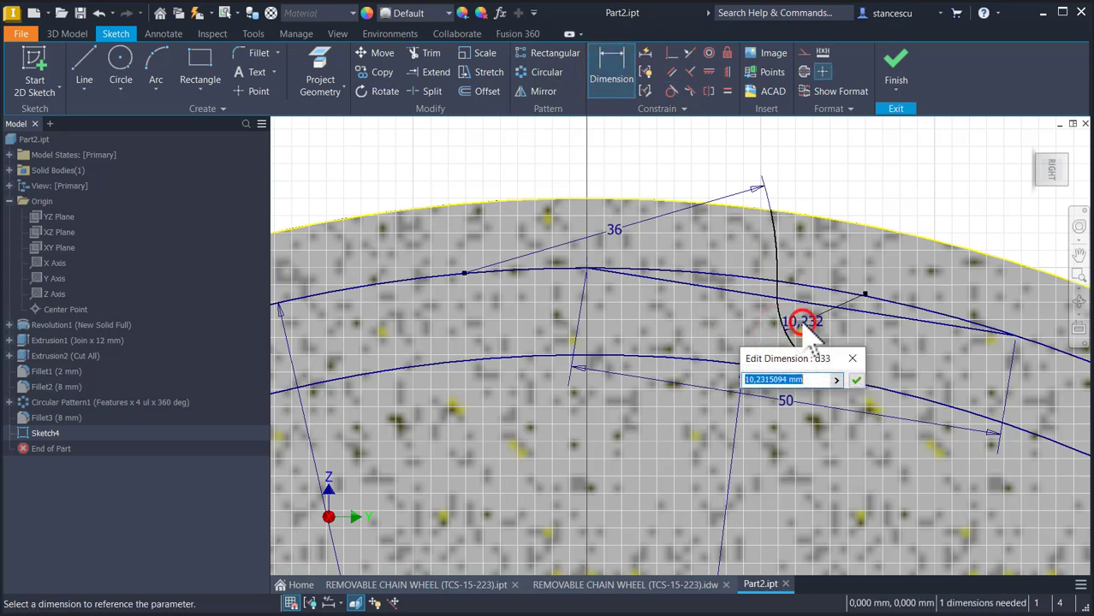
type("10")
key("Return")
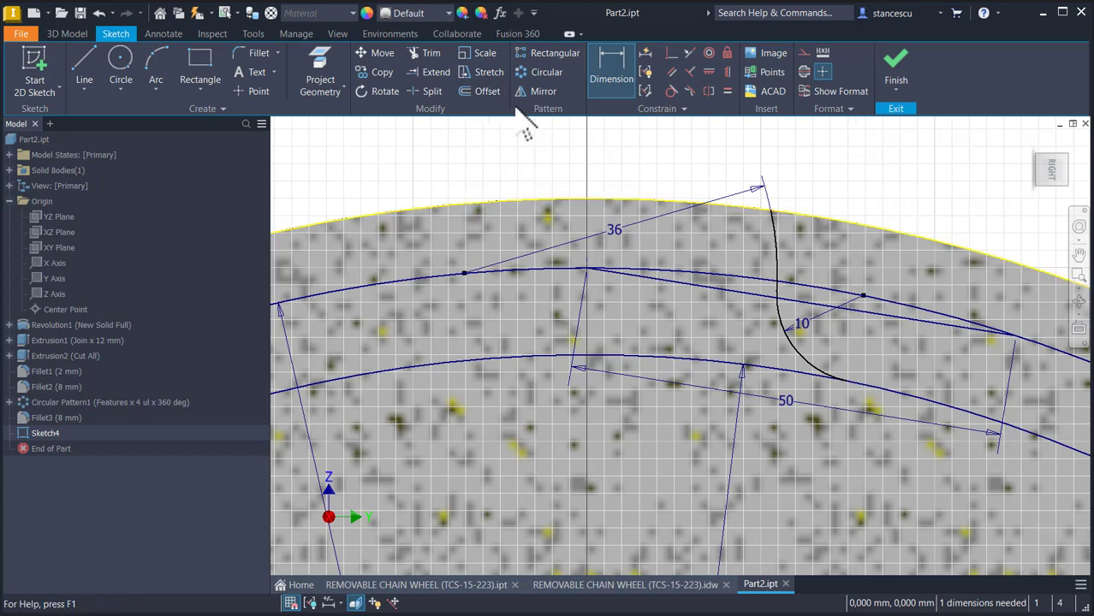
Trim the 320 mm circle to the arc above the 50 mm chord and draw a line joining the midpoints of arc and chord.
left_click(428, 53)
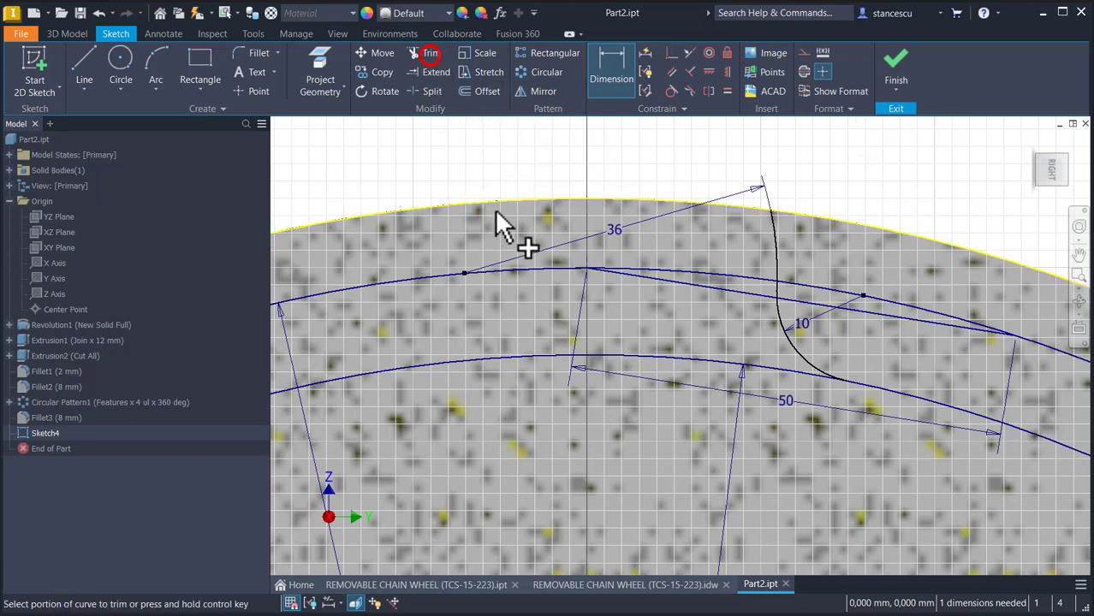
left_click(541, 273)
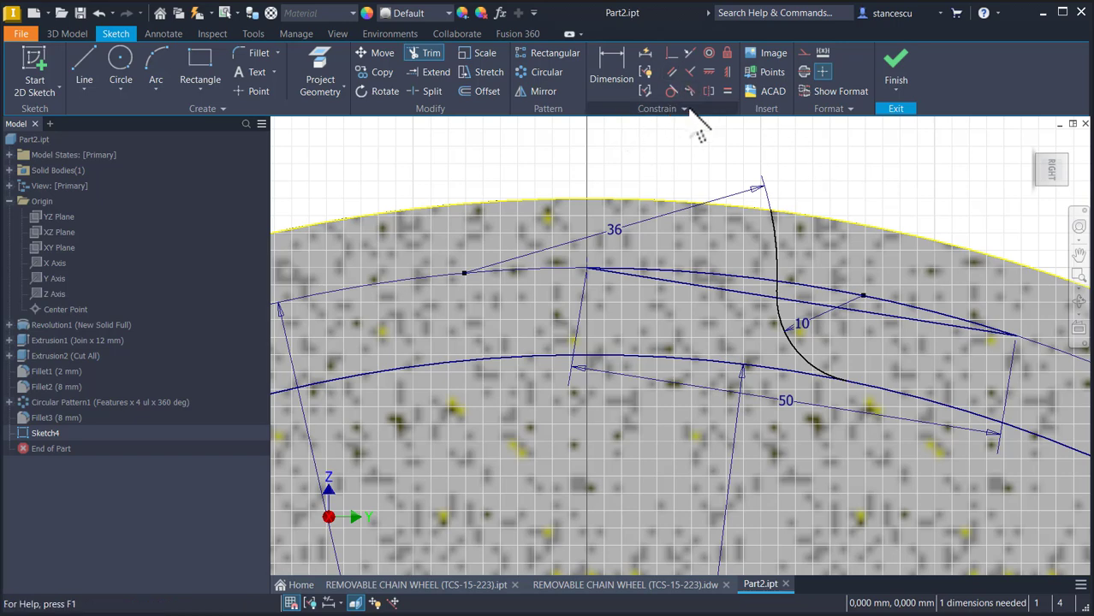
left_click(92, 60)
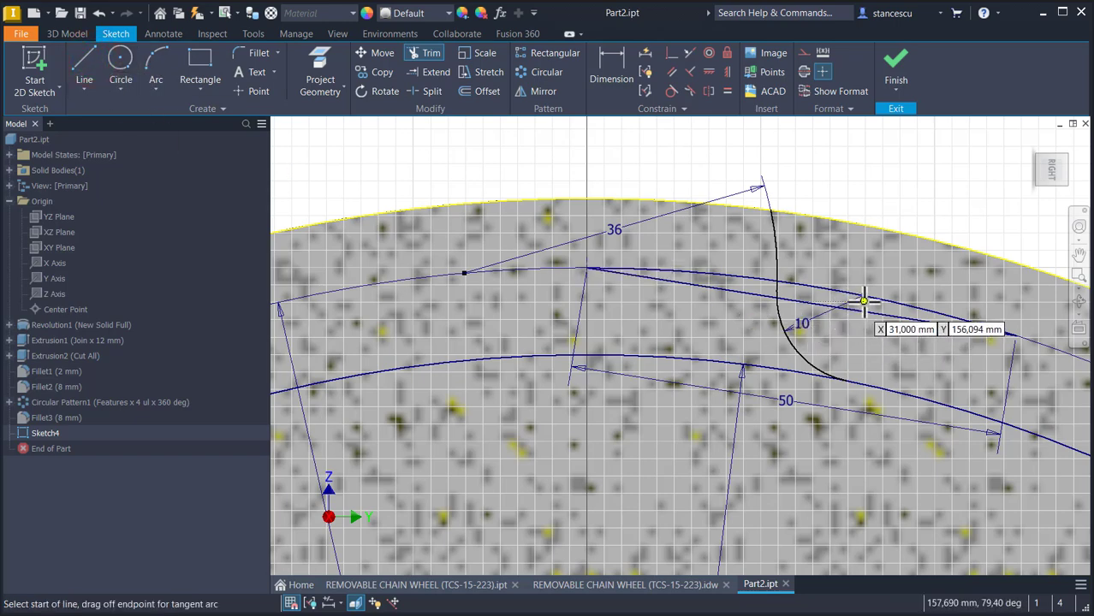
left_click(804, 284)
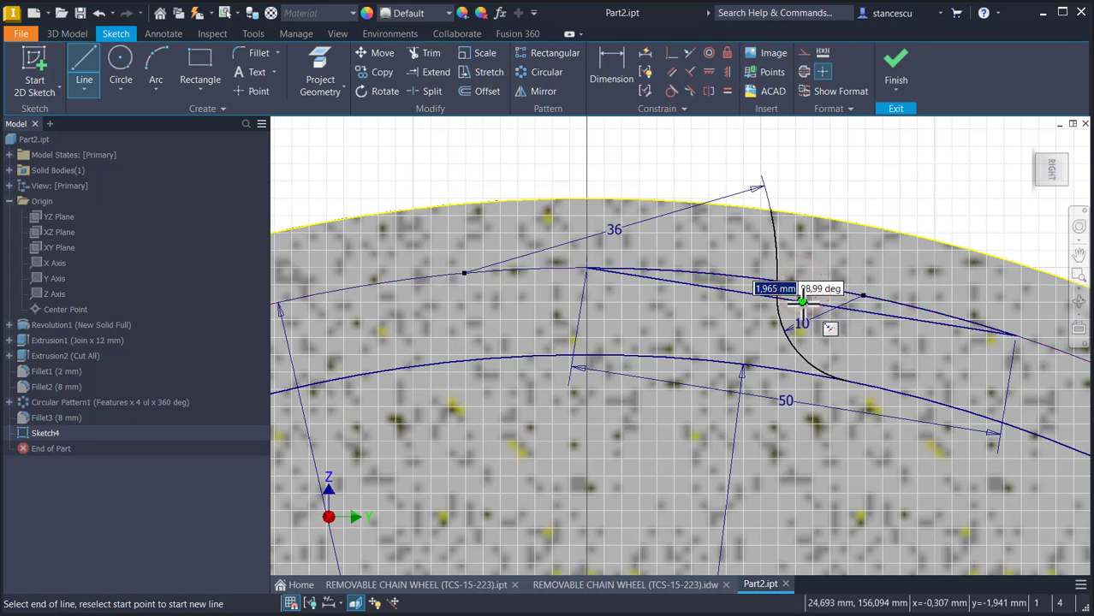
double_click(802, 299)
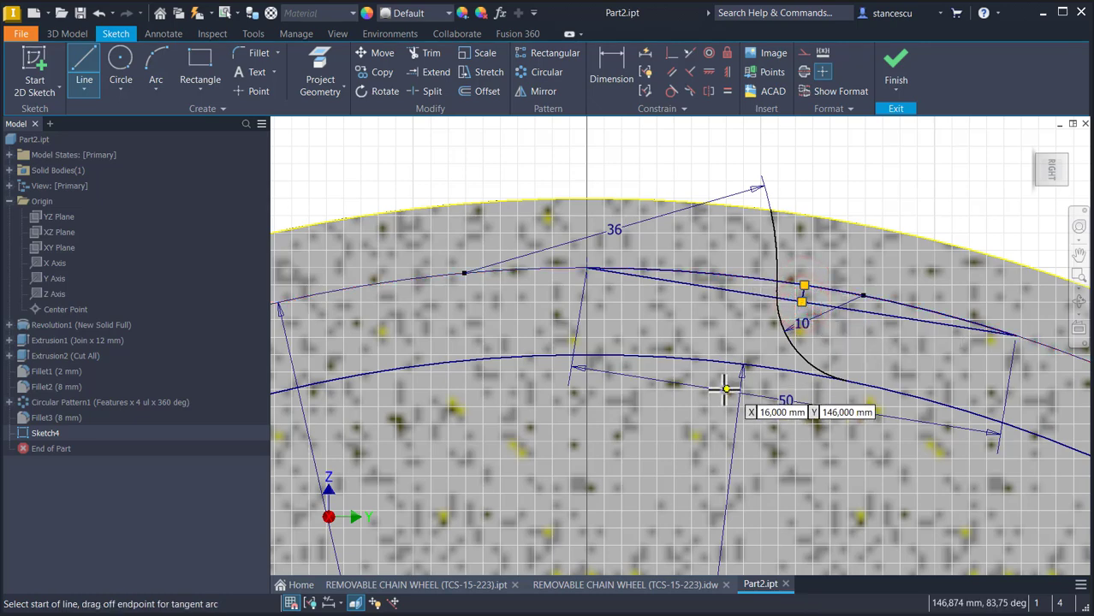
Shift the 36 mm arc's centre along the 320 mm circle and mirror the 36 mm and 10 mm arcs about the short midpoint line.
key("Escape")
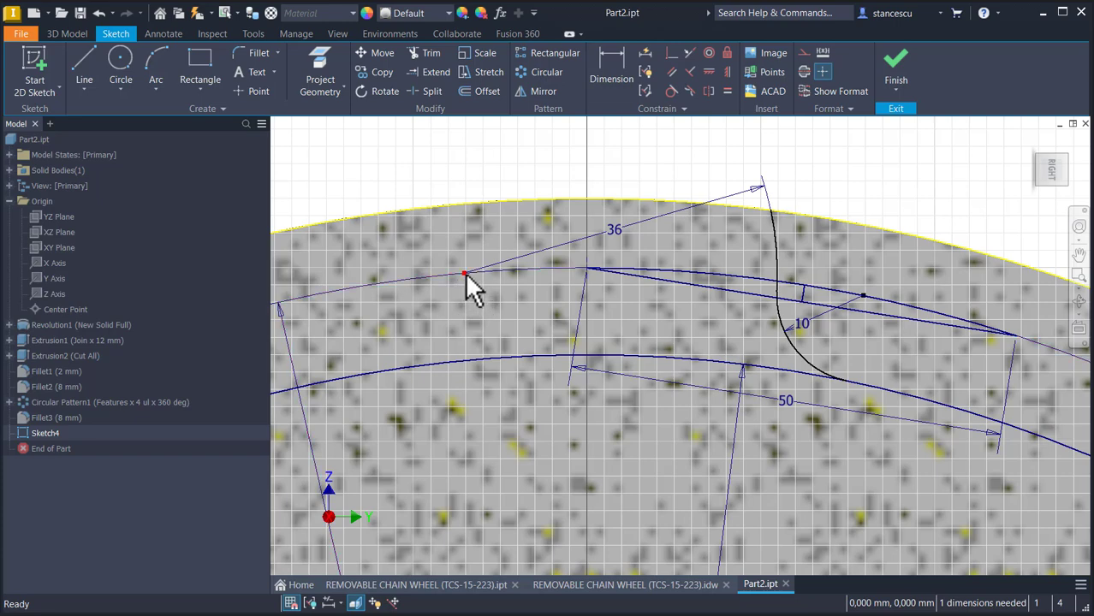
left_click_drag(464, 276, 387, 280)
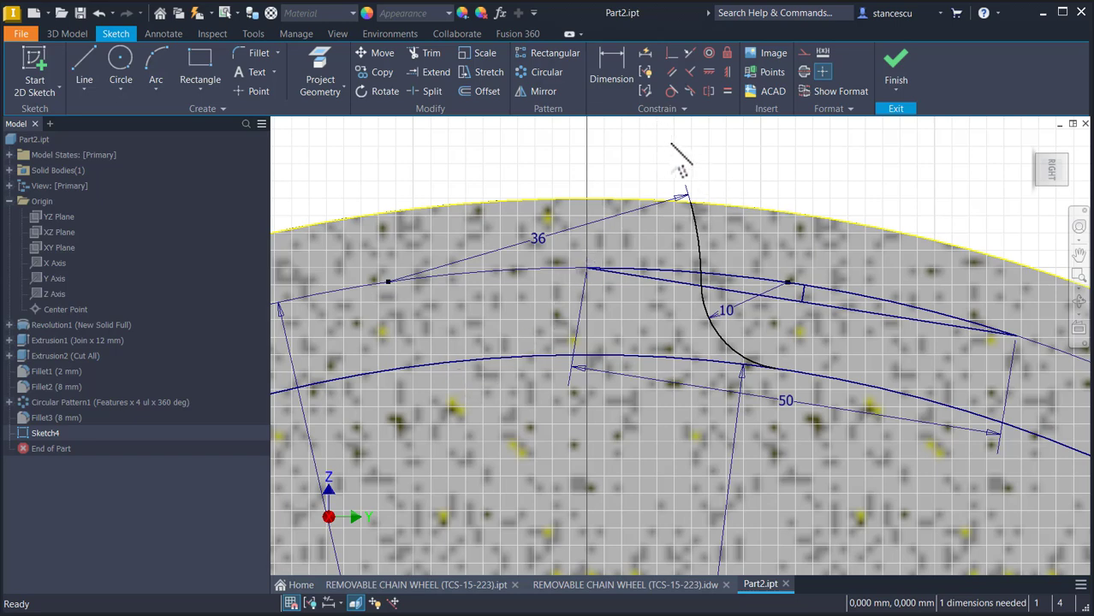
left_click(539, 91)
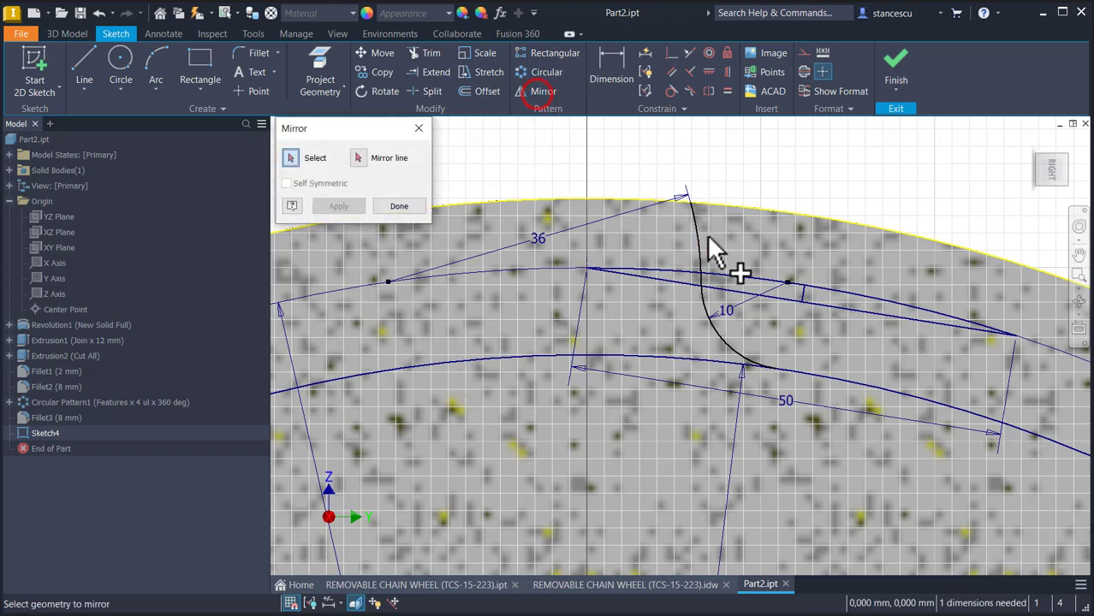
left_click(721, 320)
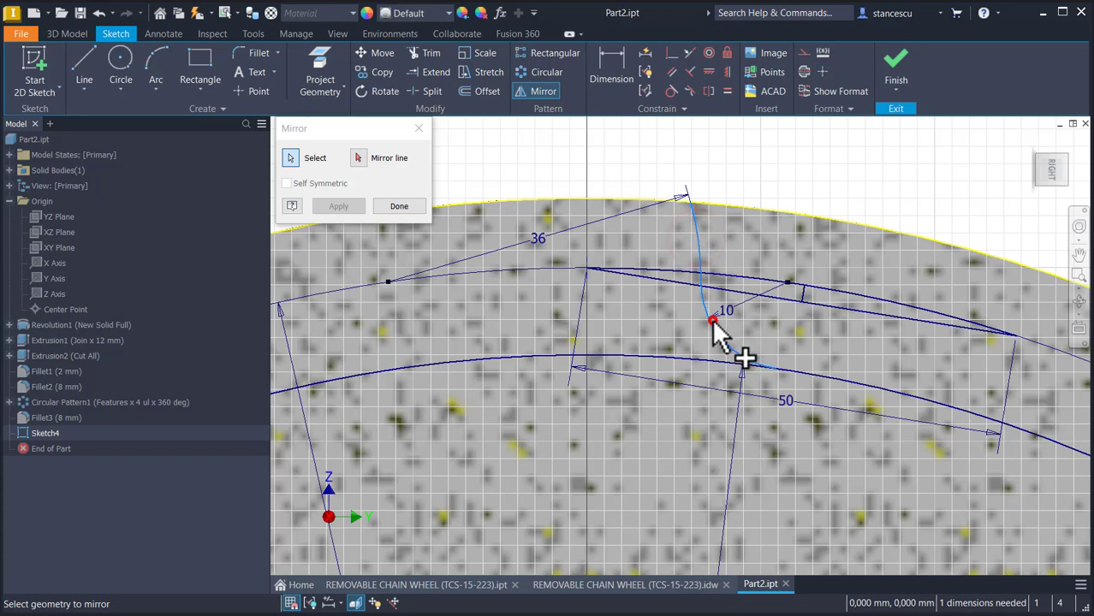
left_click(359, 158)
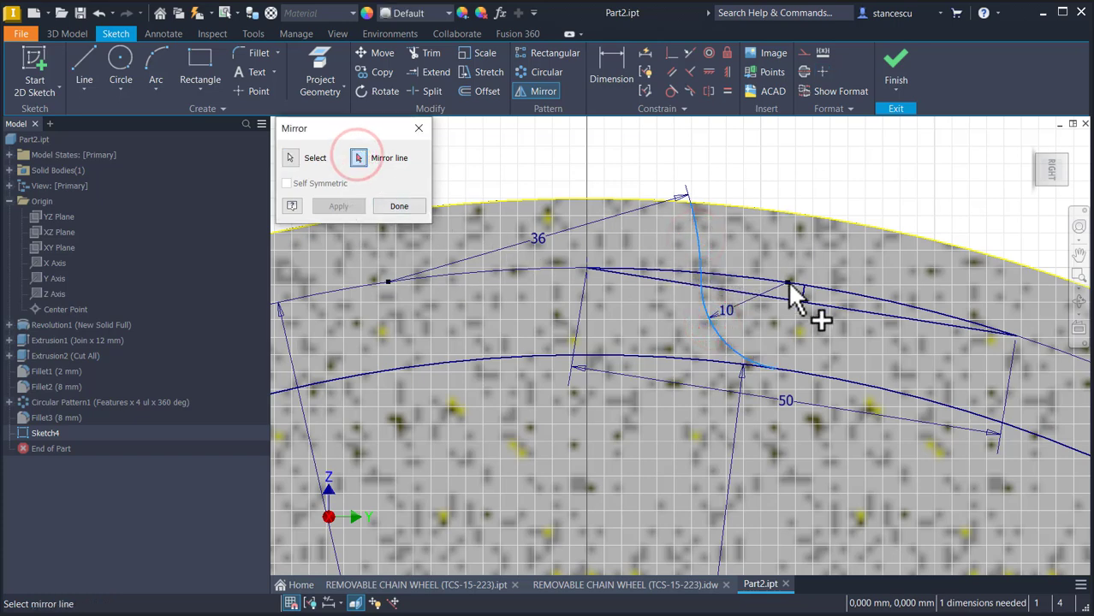
scroll(791, 300, "up", 2)
left_click(814, 292)
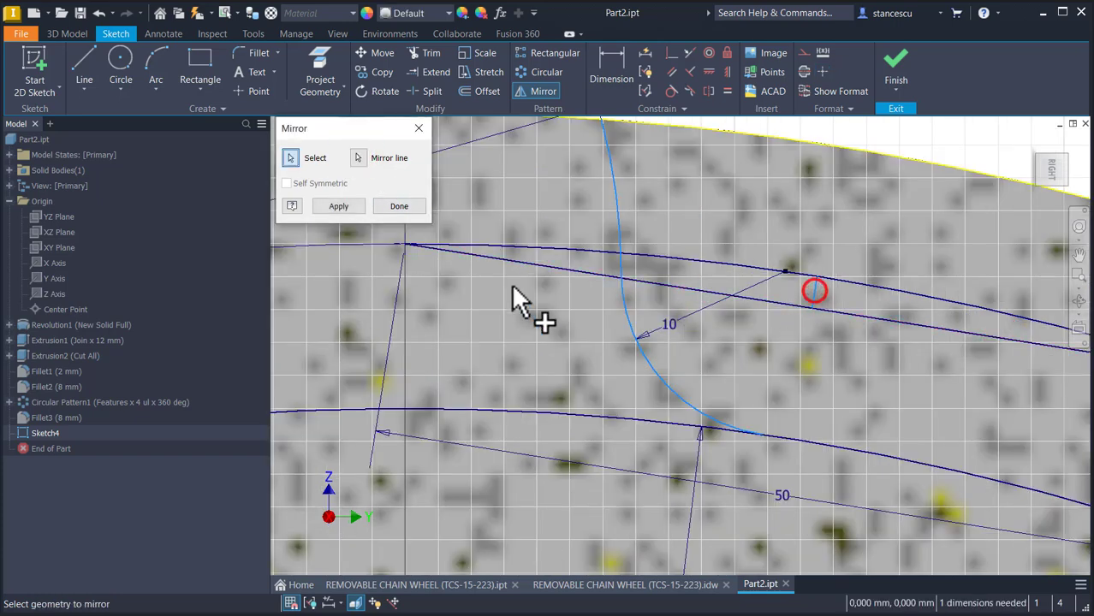
left_click(343, 205)
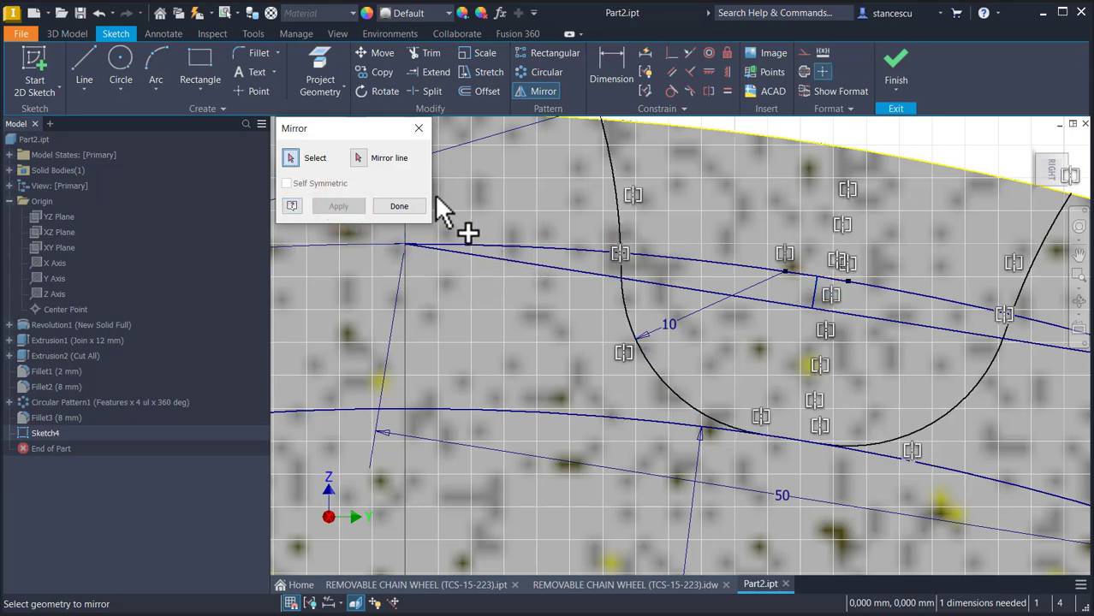
left_click(419, 129)
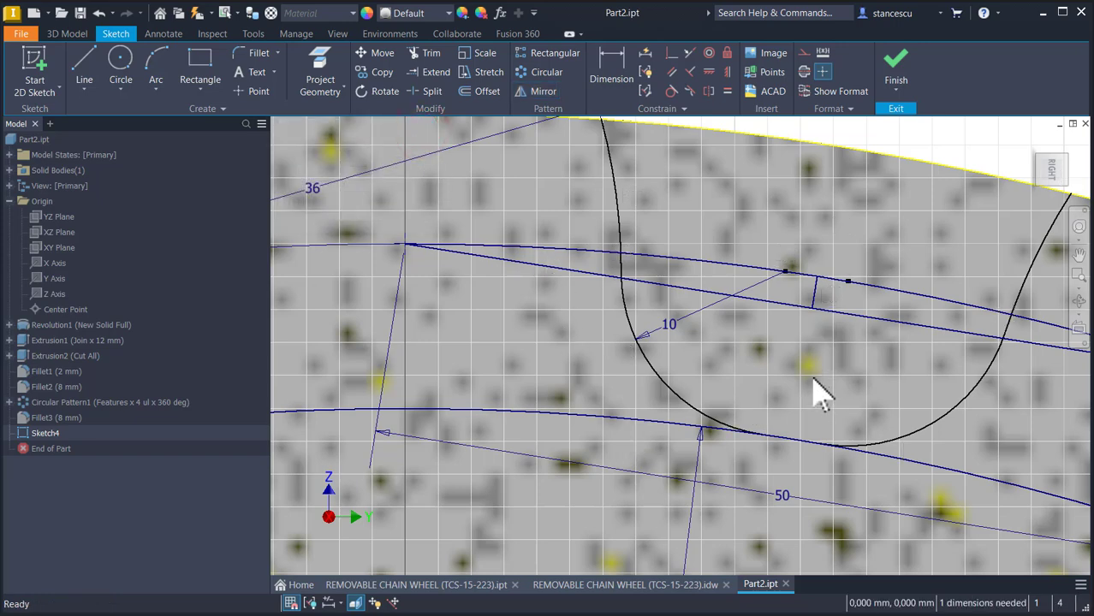
Convert the 50 mm chord, its arc and the midpoint line to construction, and trim the 300 mm circle outside the two root arcs.
left_click_drag(868, 244, 776, 342)
left_click(805, 54)
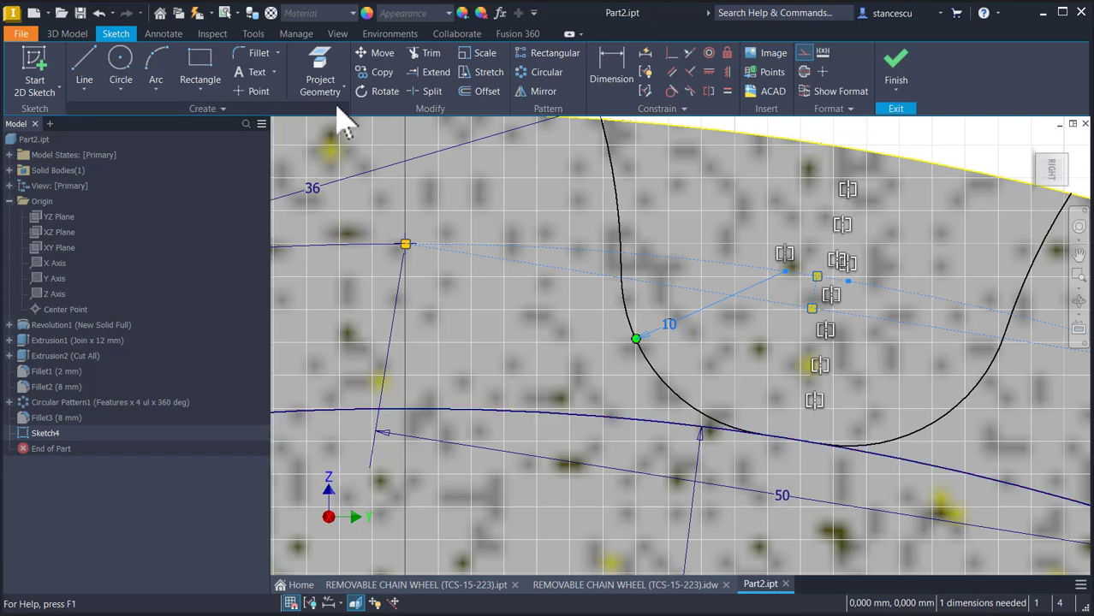
left_click(430, 54)
left_click(927, 463)
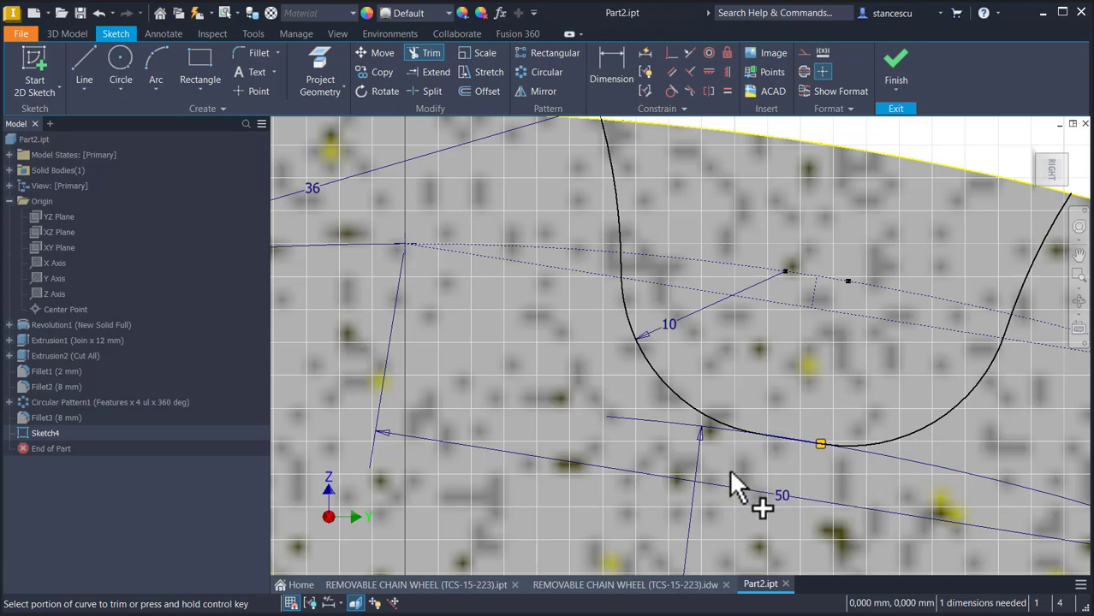
Dimension the distance between the centres of the two 10 mm root arcs and set it to 4 mm.
middle_click_drag(522, 330, 476, 435)
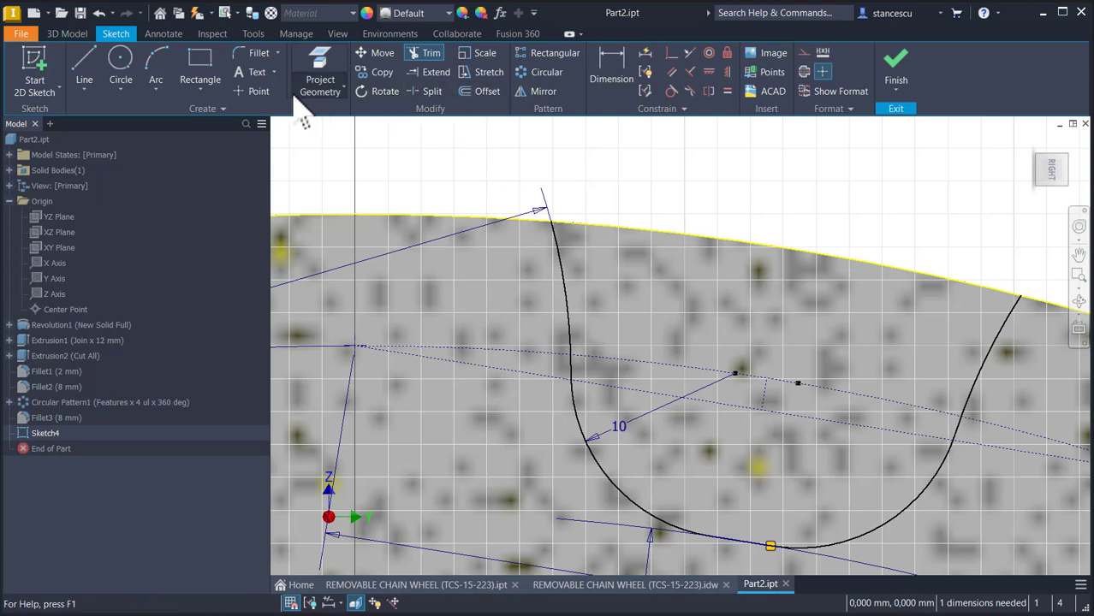
left_click(610, 72)
left_click(691, 249)
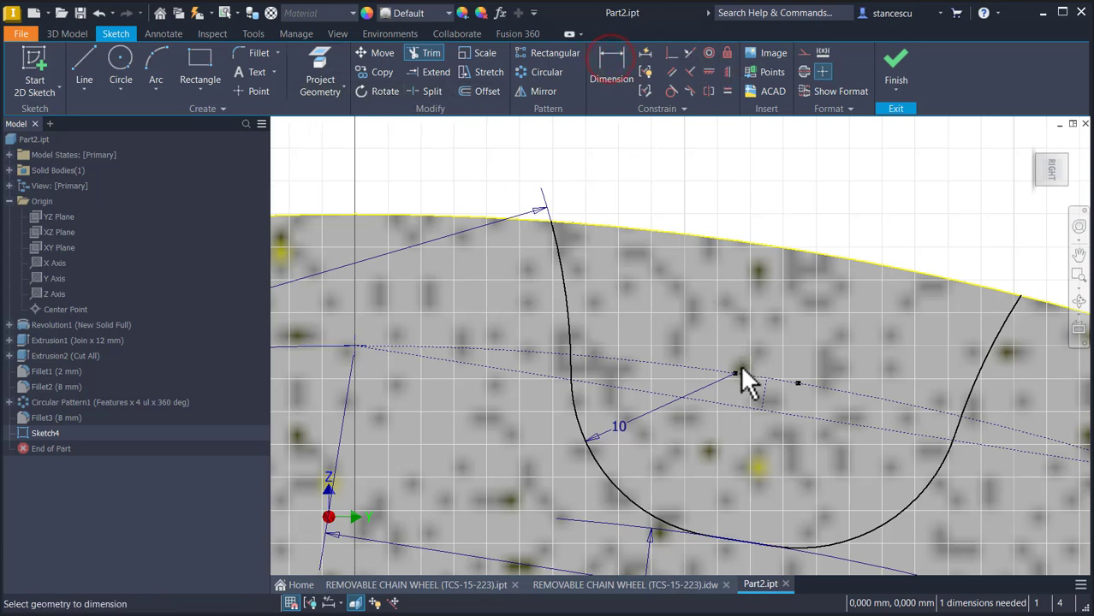
left_click(794, 382)
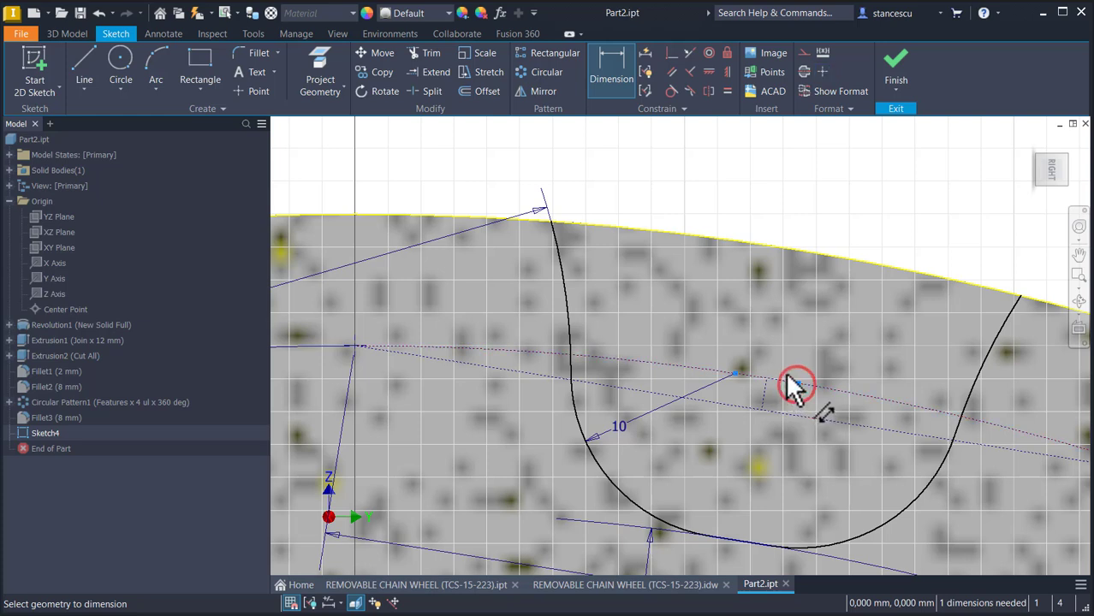
left_click(780, 374)
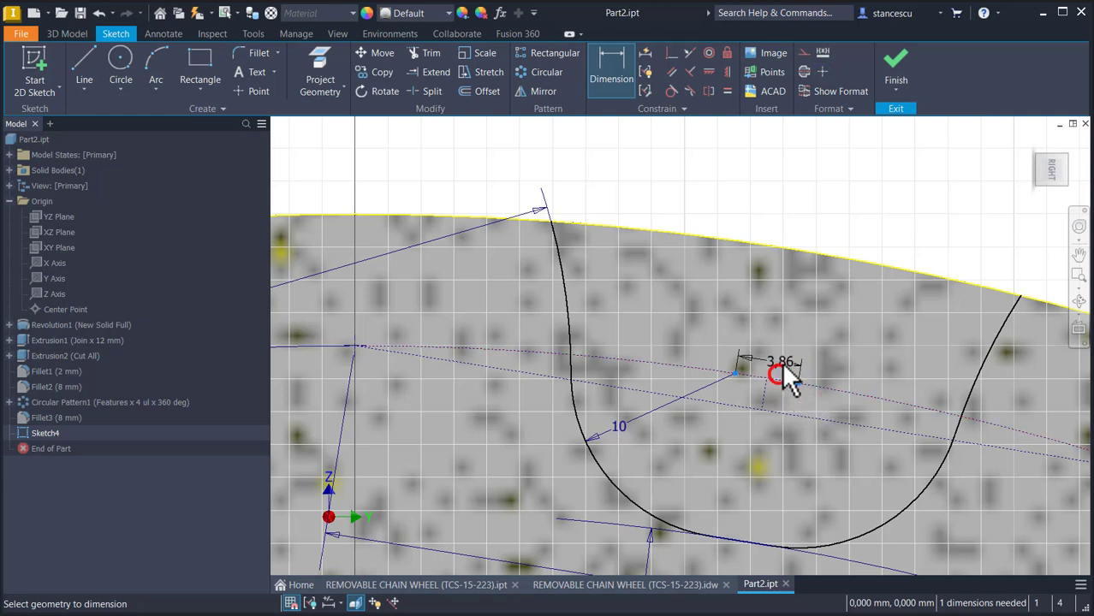
left_click(796, 195)
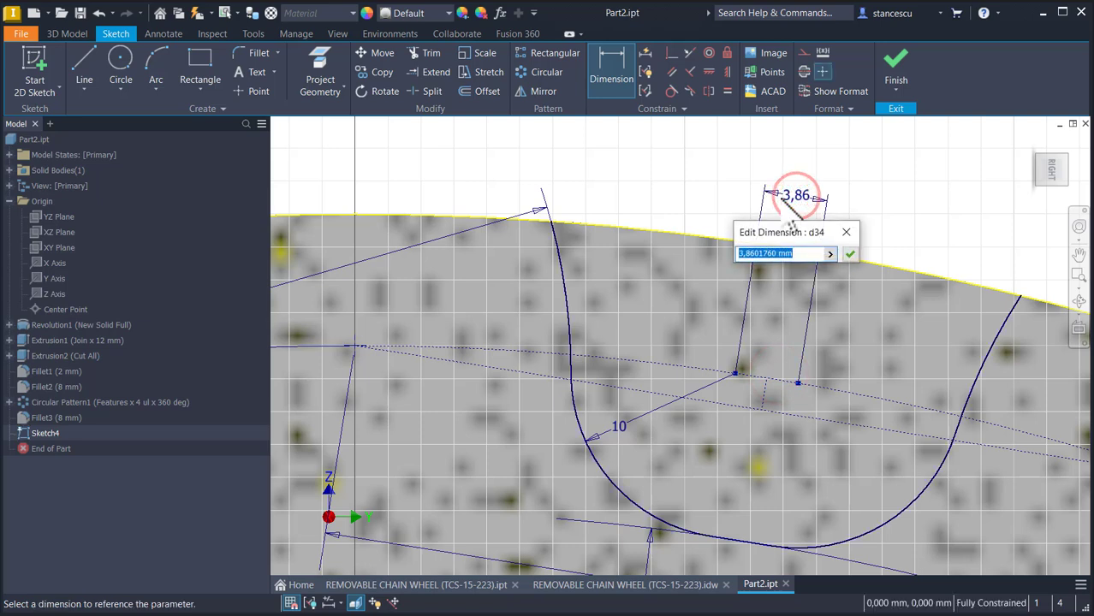
type("4")
key("Return")
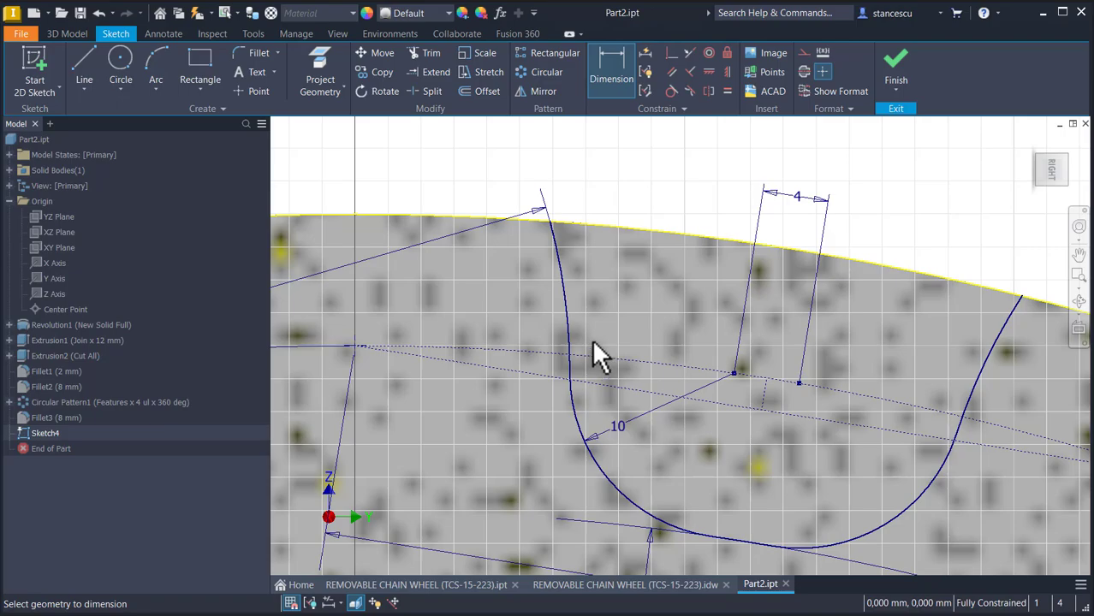
Finish the sketch and extrude the tooth gap profile as a symmetric cut through all of the wheel rim.
key("Home")
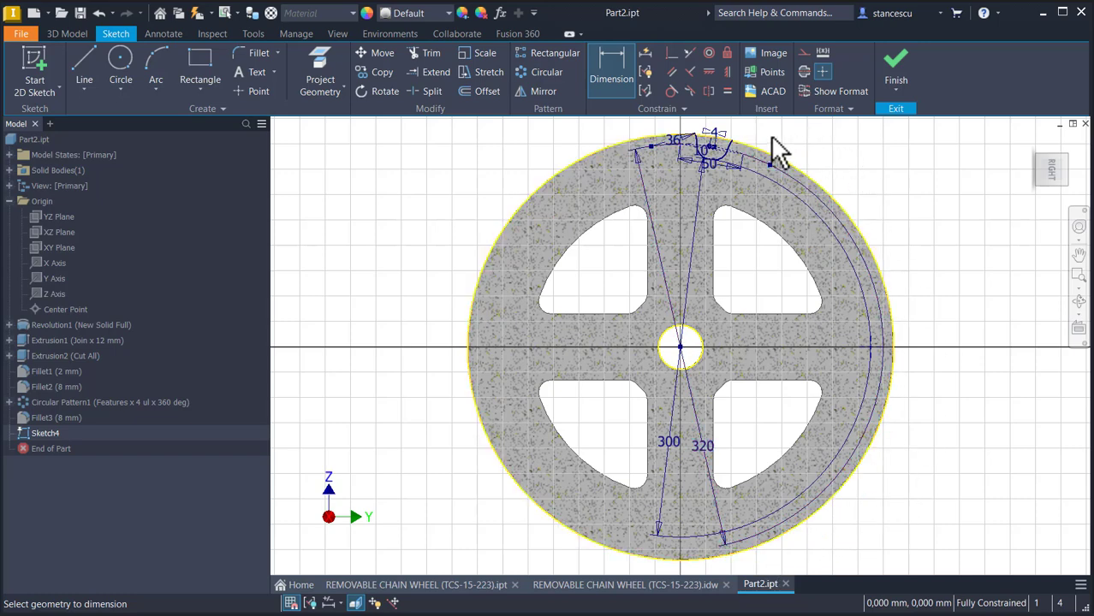
middle_click_drag(686, 162, 674, 279)
scroll(681, 227, "up", 3)
scroll(687, 281, "up", 3)
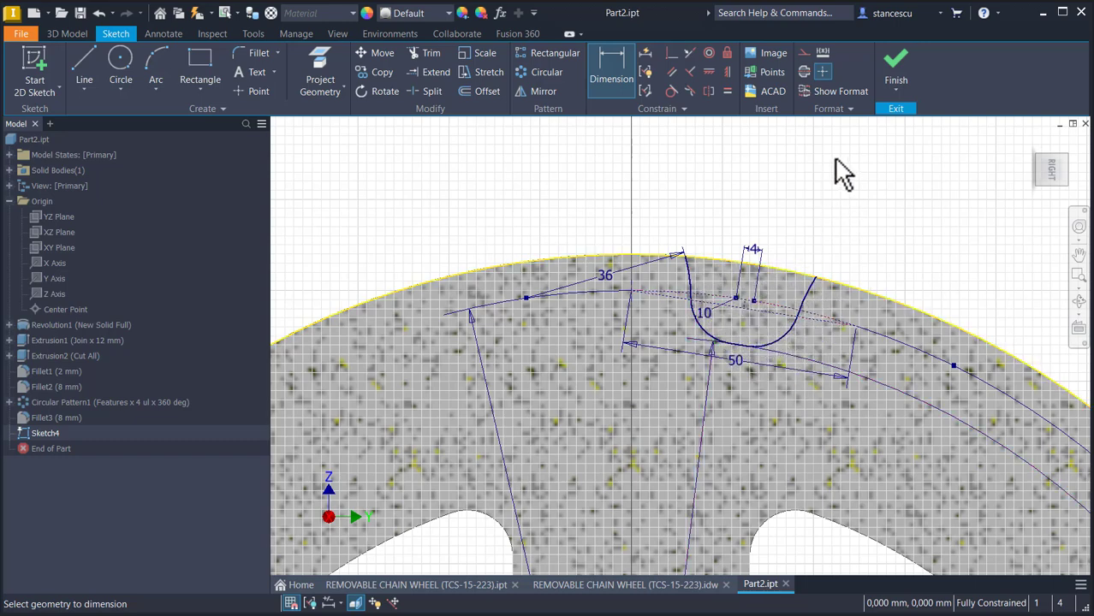
left_click(895, 69)
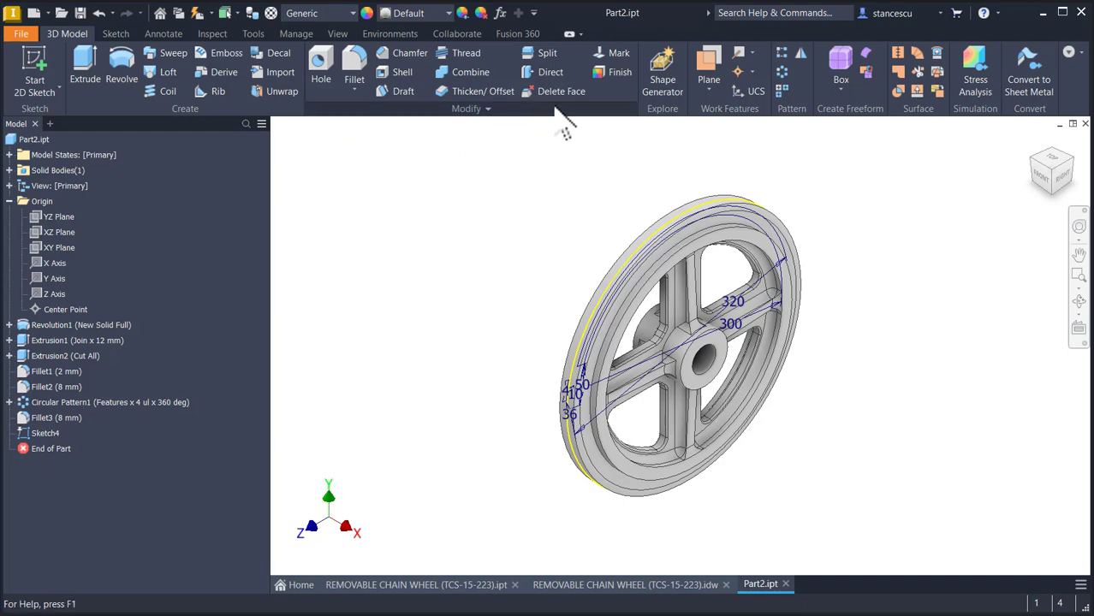
left_click(86, 70)
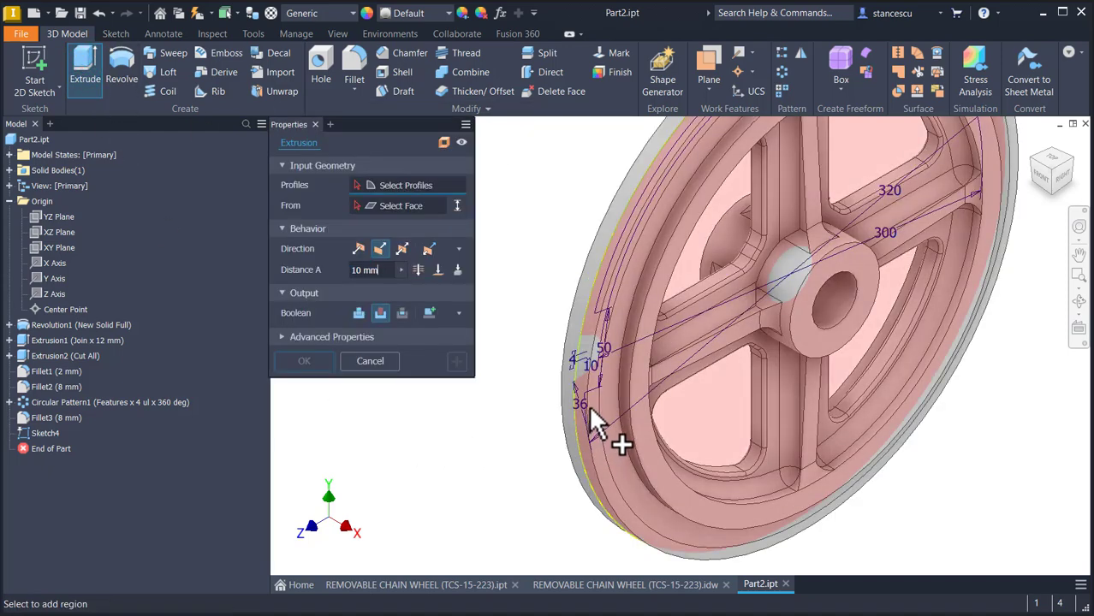
left_click(587, 357)
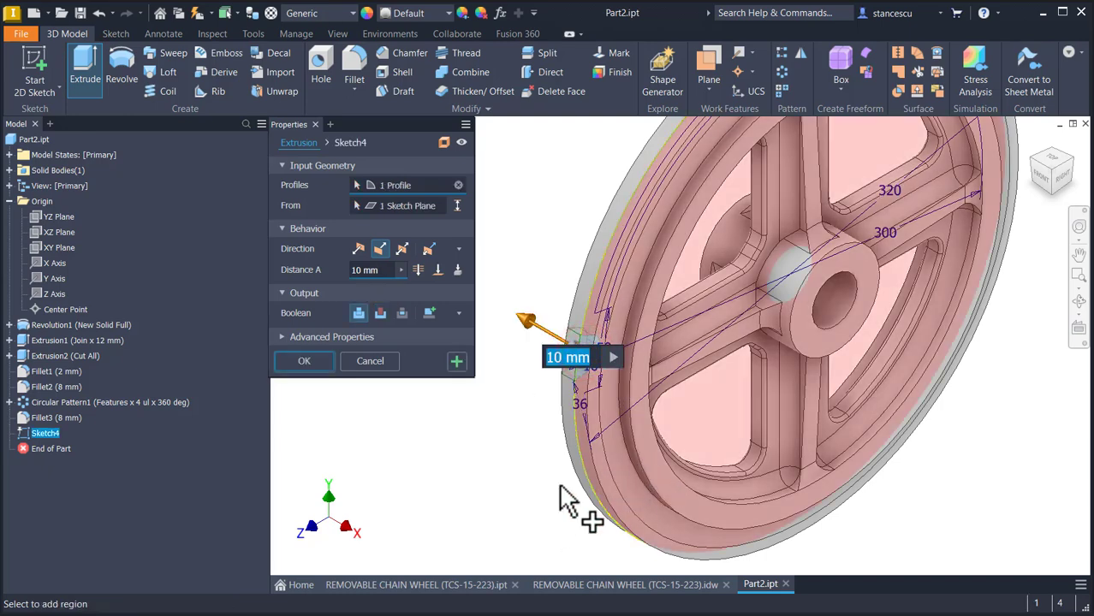
left_click(403, 249)
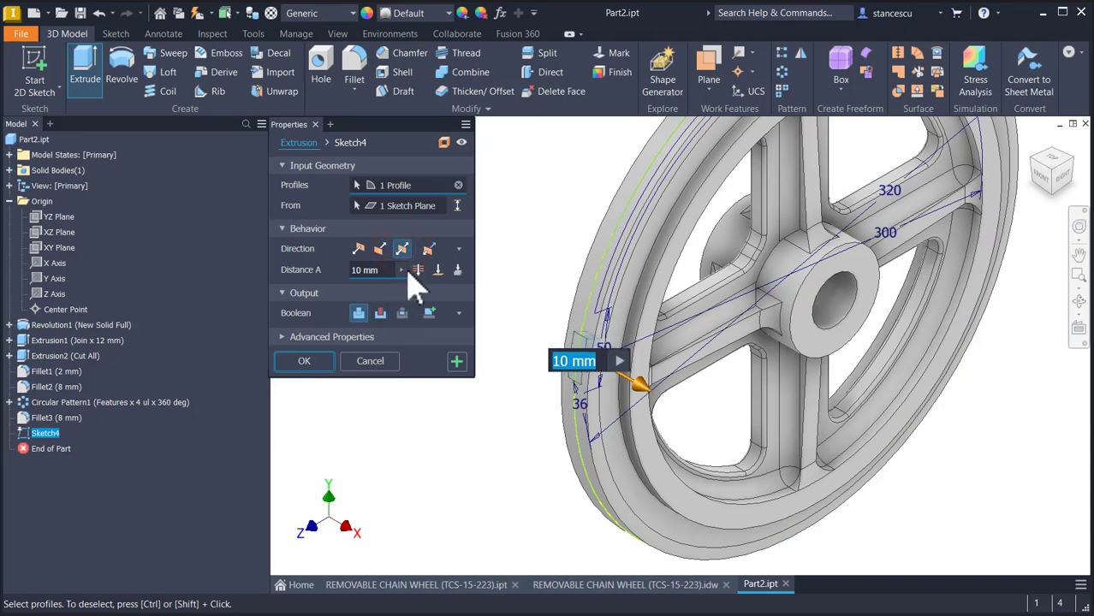
left_click(380, 312)
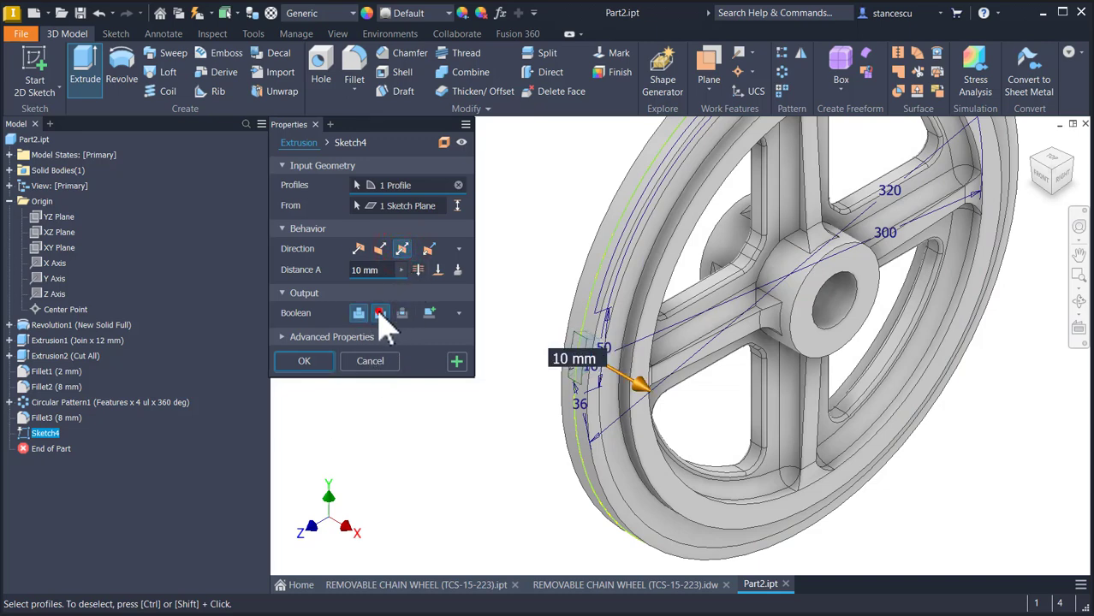
left_click(419, 270)
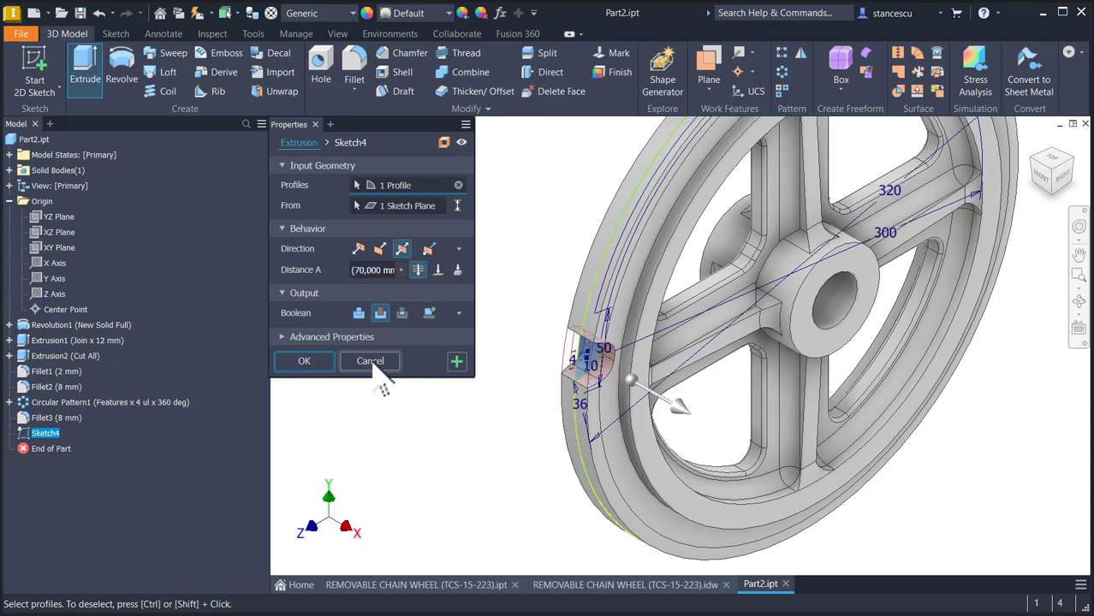
left_click(304, 360)
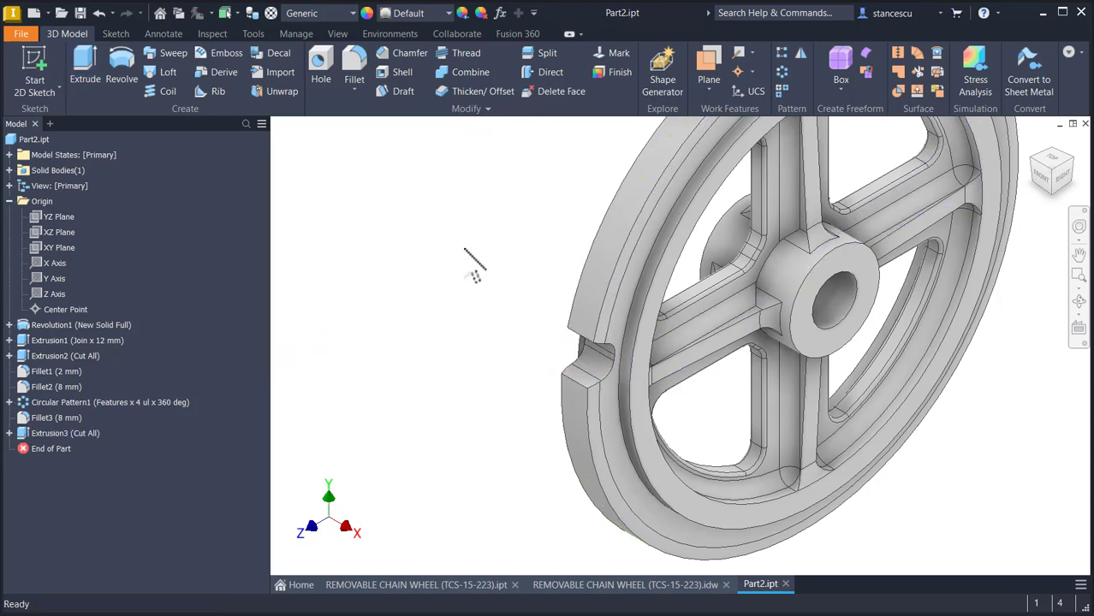
Consult the chain wheel drawing and create a circular pattern of the tooth gap cut around the hub axis with 20 occurrences over 360 deg.
key("F6")
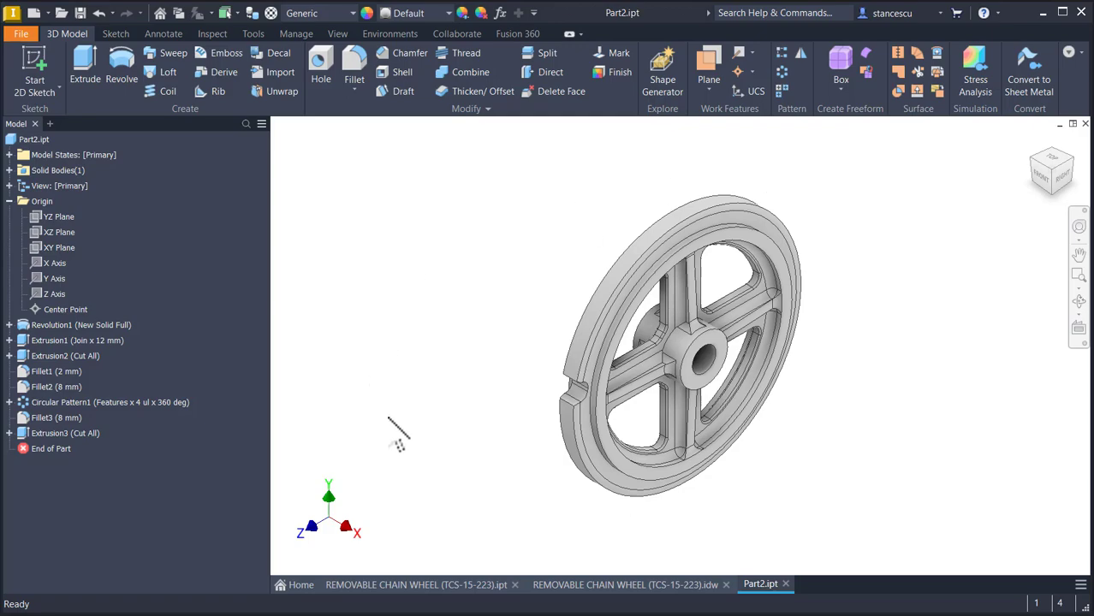
left_click(613, 584)
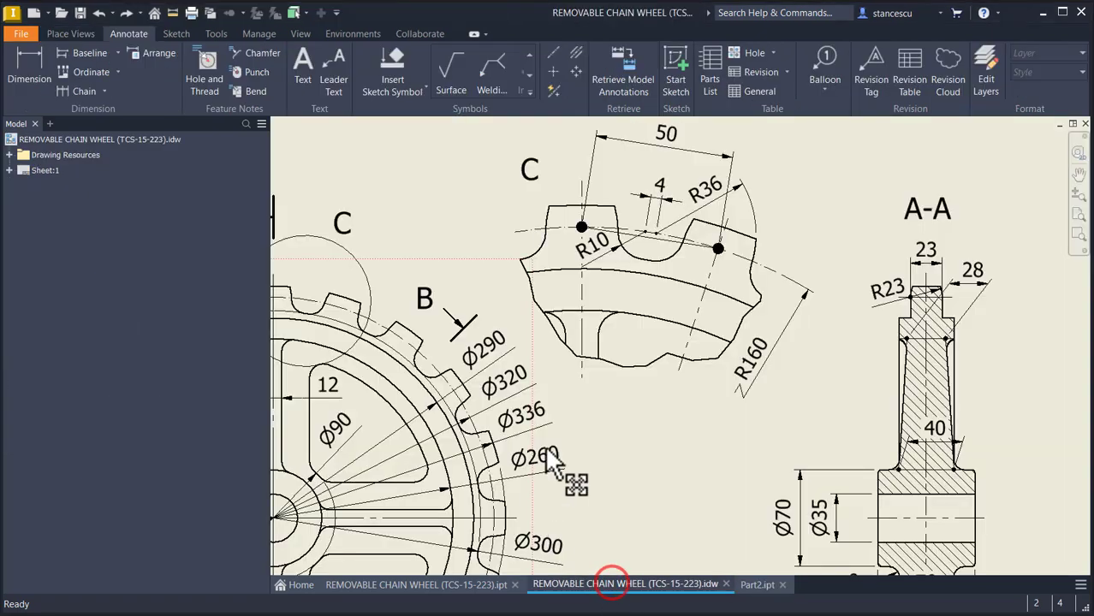
key("F6")
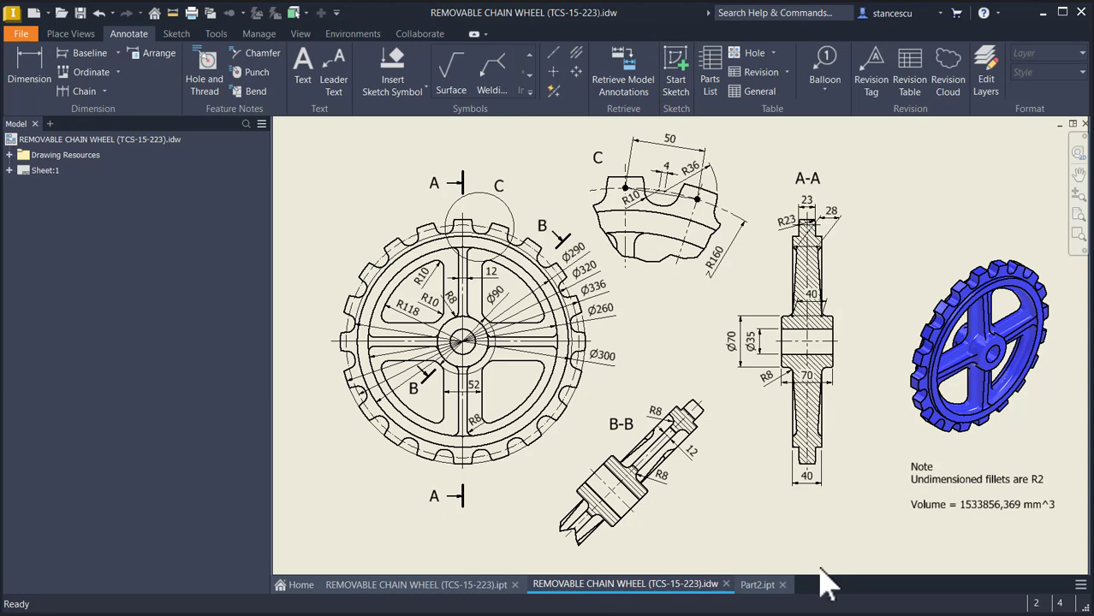
left_click(758, 584)
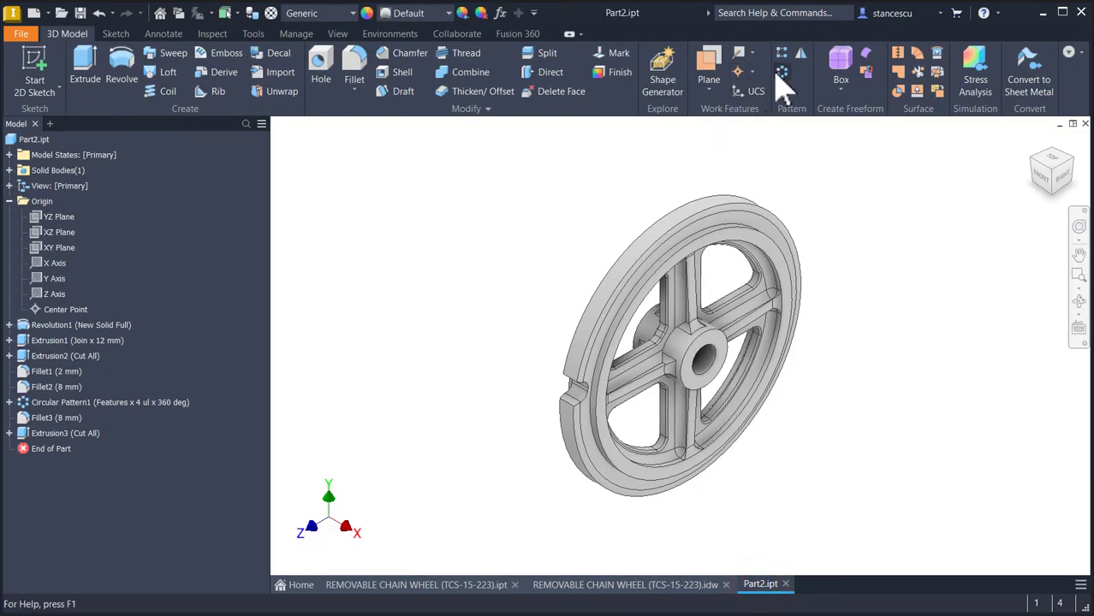
left_click(782, 71)
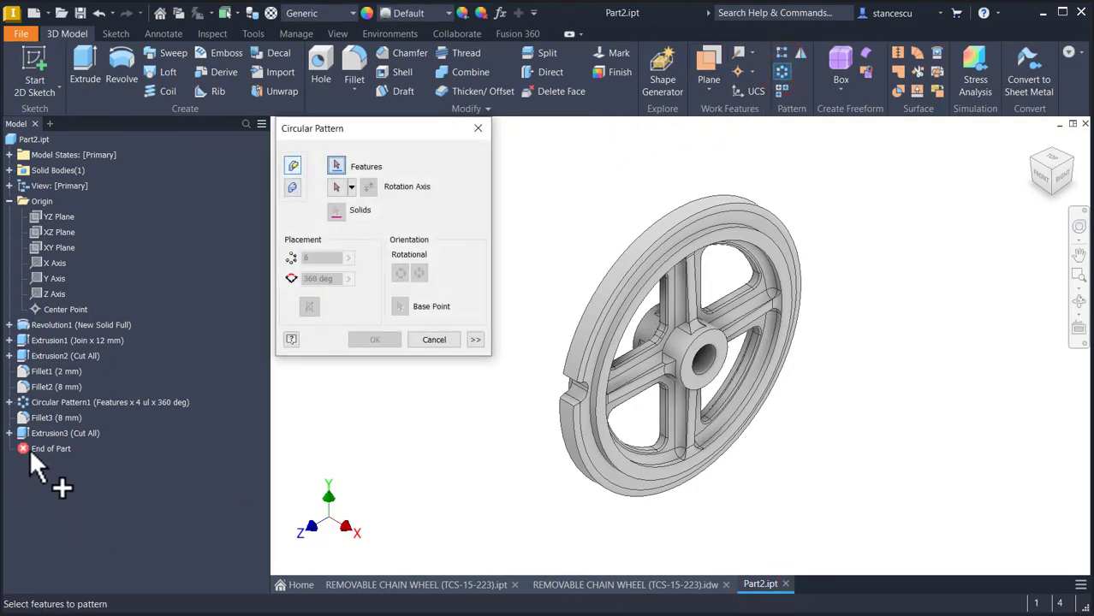
left_click(49, 434)
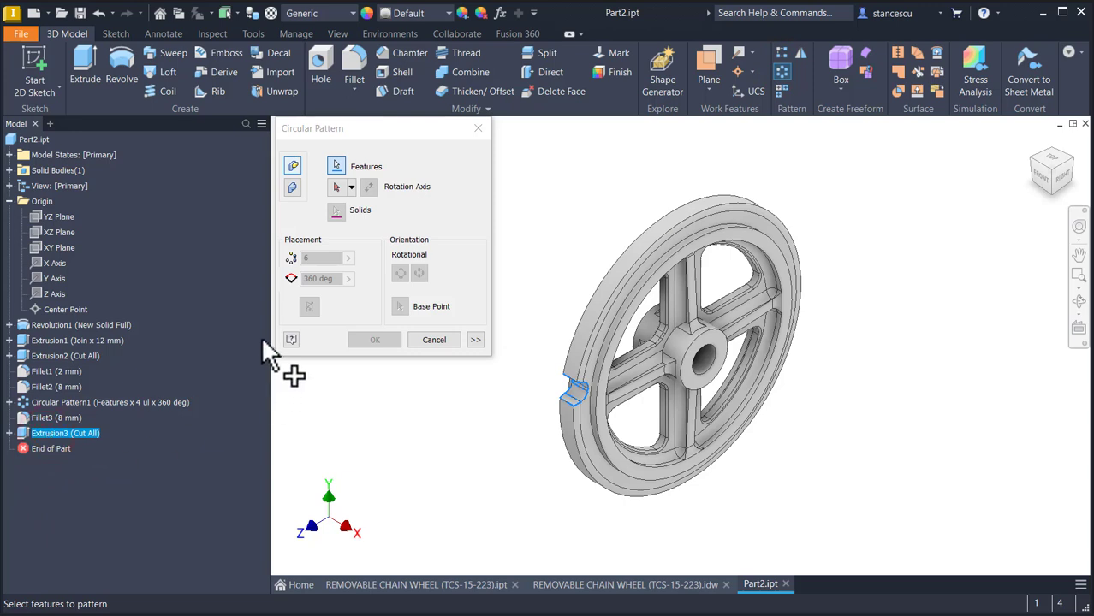
left_click(336, 187)
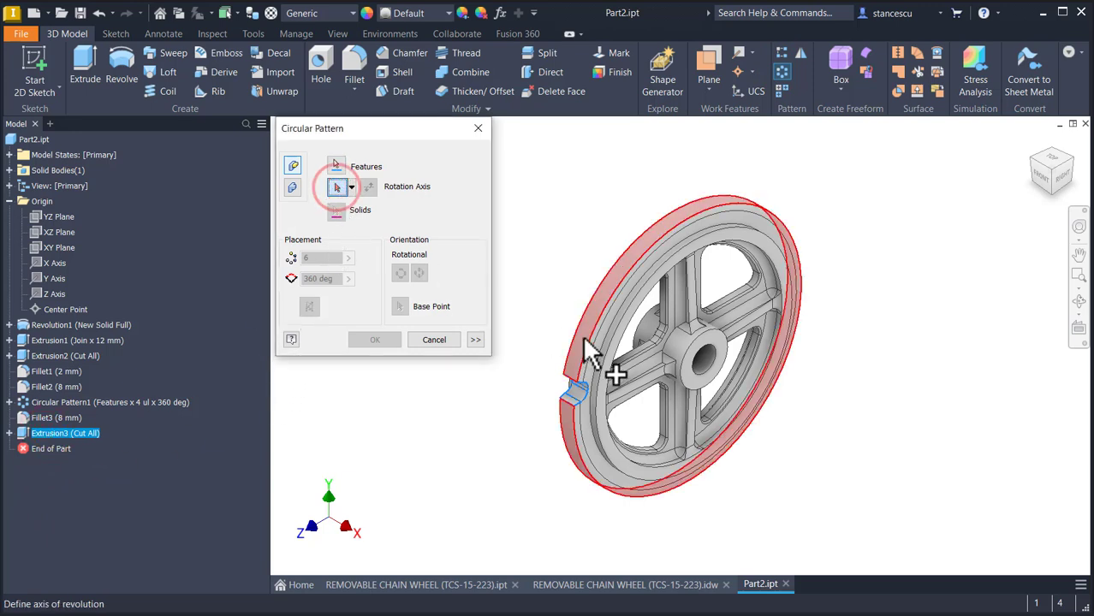
left_click(681, 346)
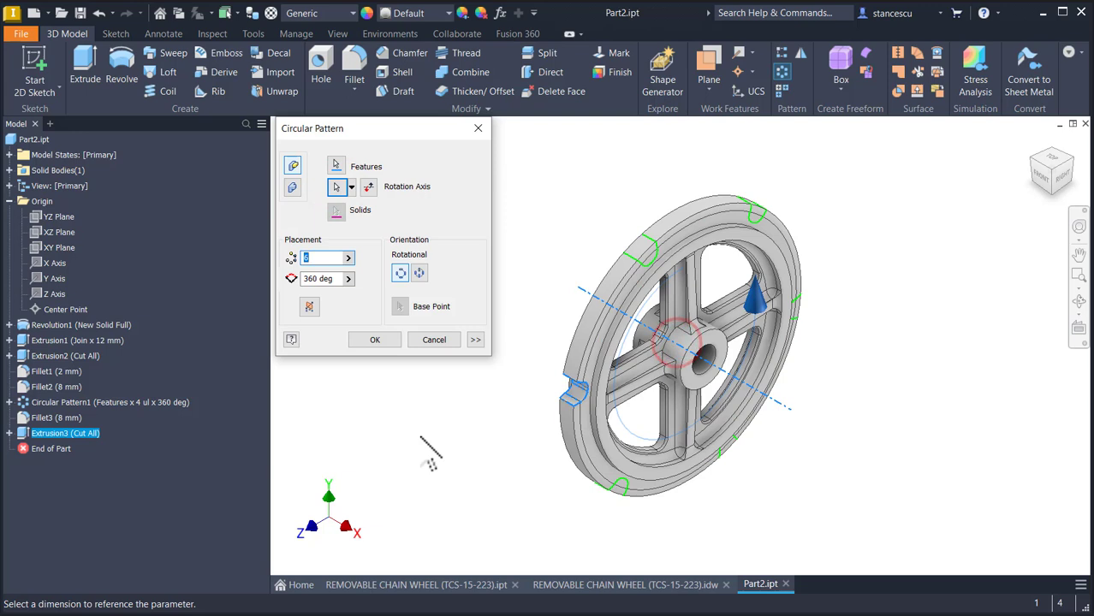
type("20")
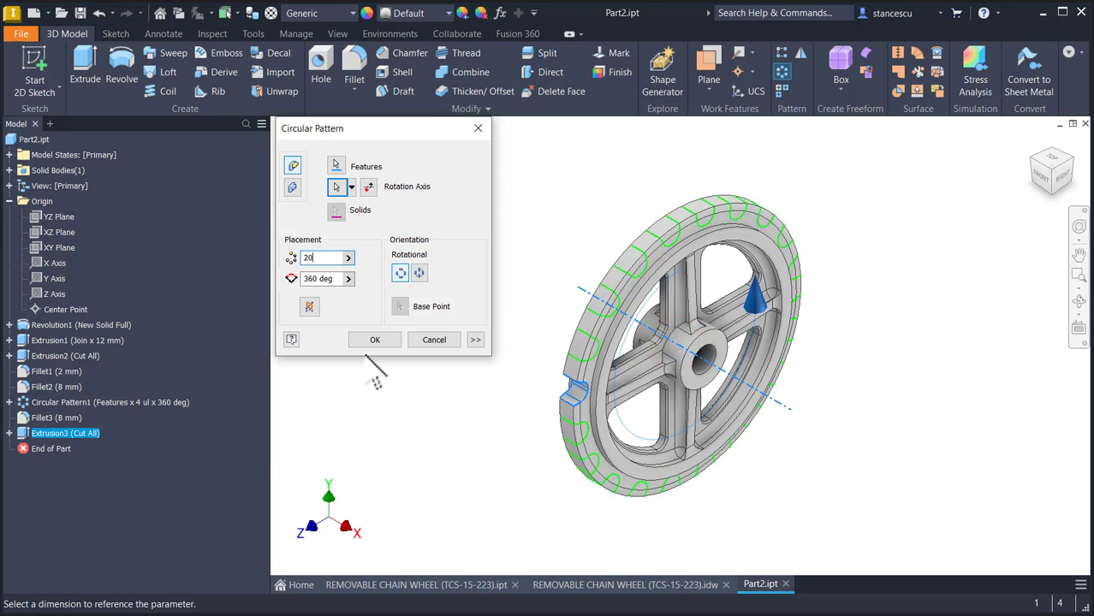
left_click(374, 340)
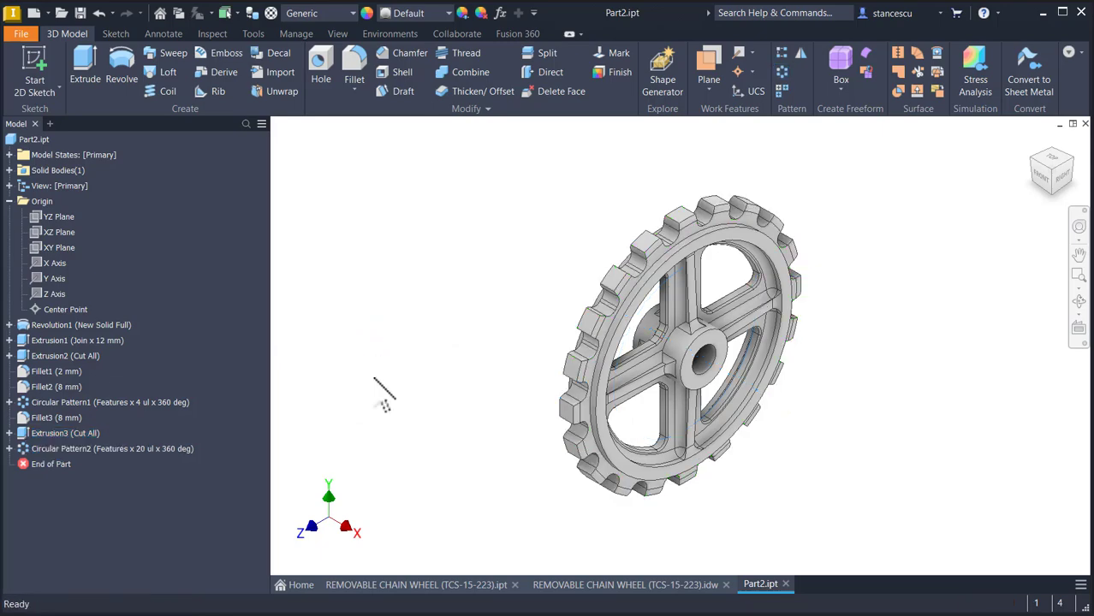
scroll(374, 378, "up", 6)
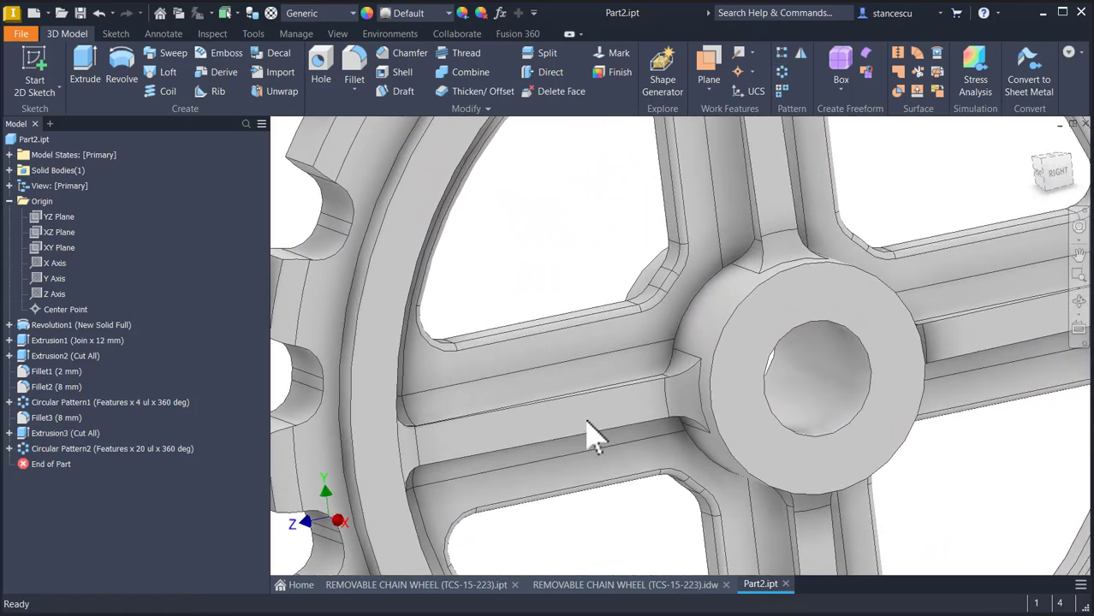
scroll(707, 295, "up", 2)
middle_click_drag(711, 284, 716, 344, "shift")
left_click(715, 346)
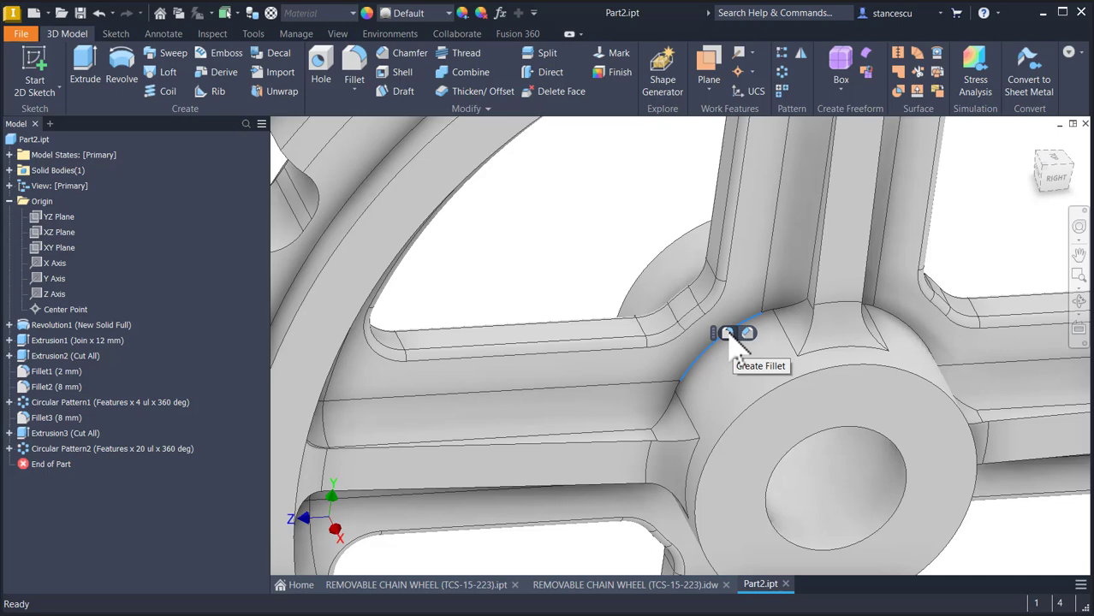
left_click(587, 261)
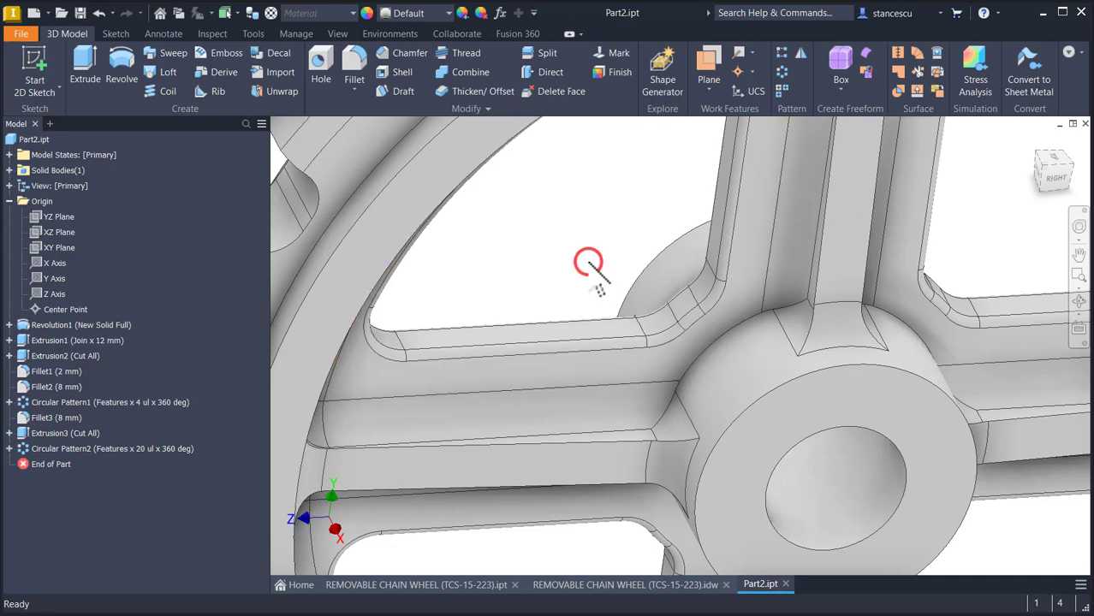
double_click(32, 388)
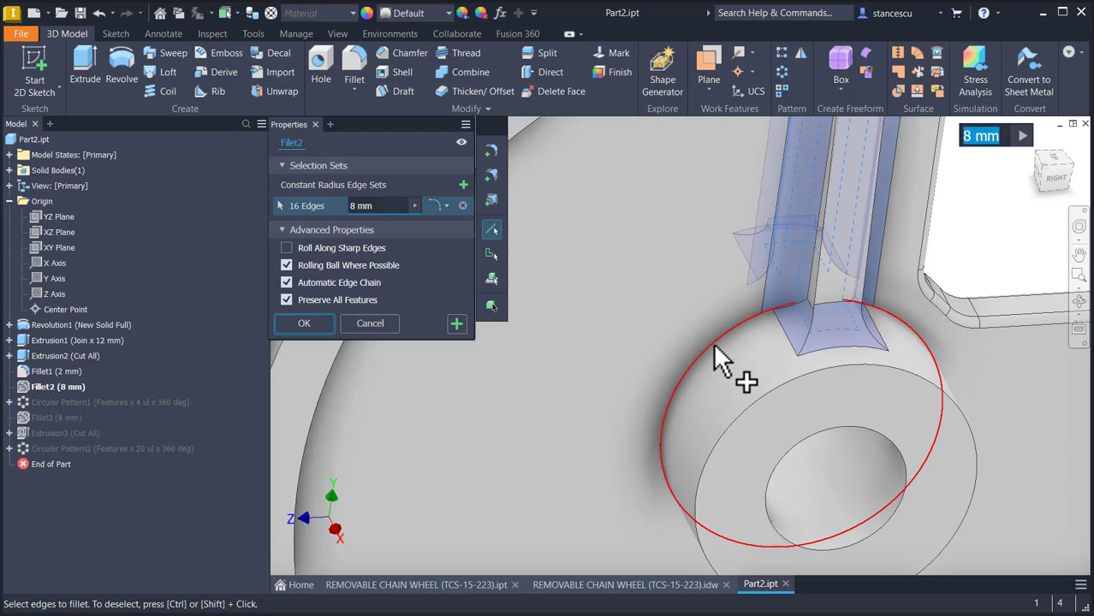
left_click(374, 324)
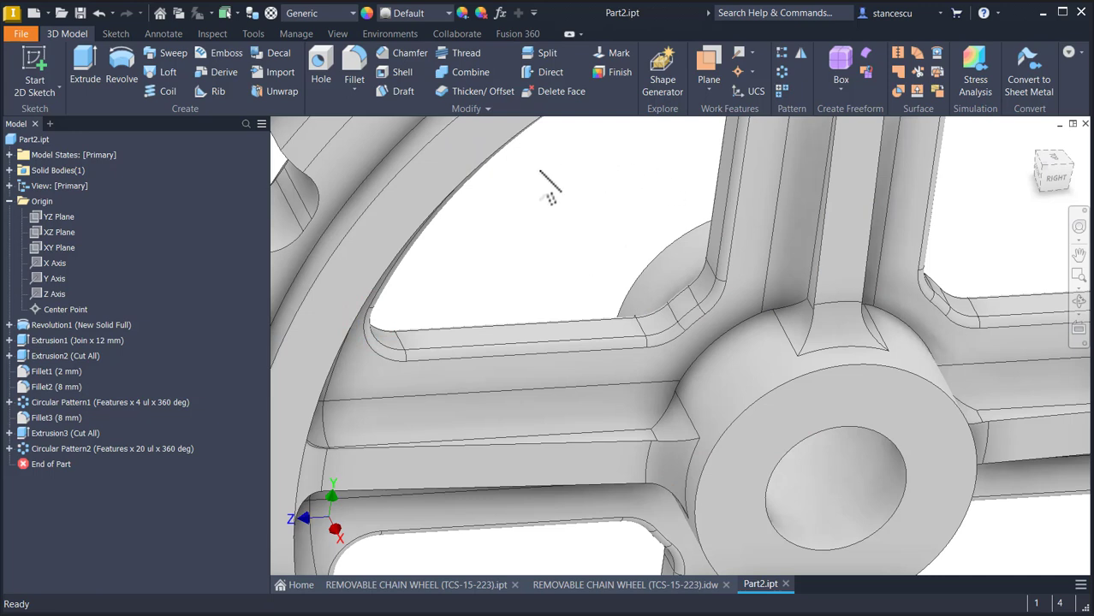
Fillet the edges where the web sectors between the spokes meet the hub with an 8 mm radius, on both sides of the wheel.
left_click(366, 60)
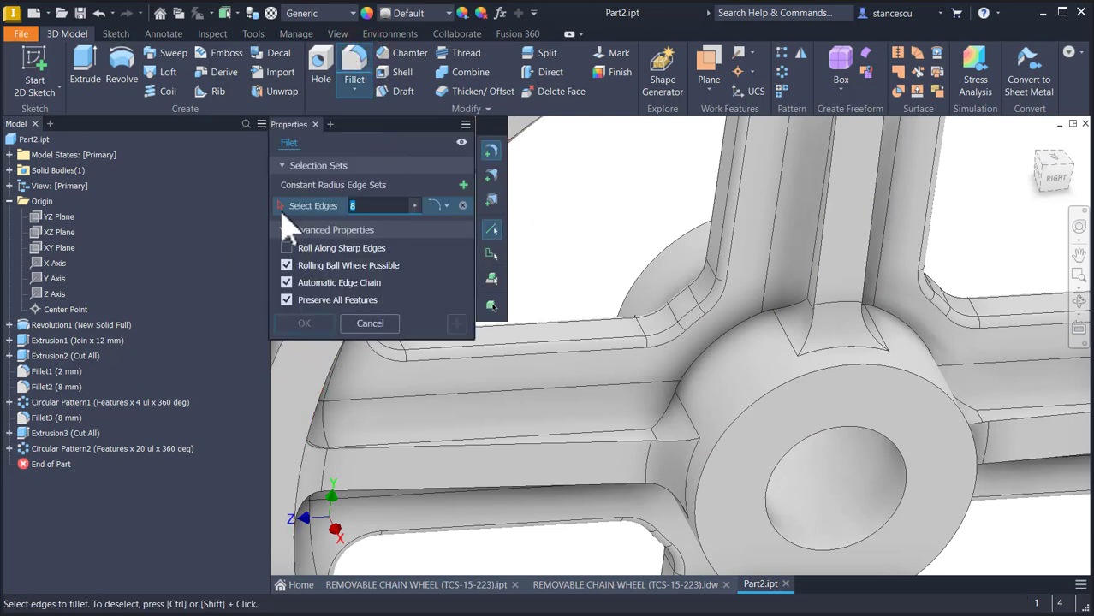
left_click(712, 351)
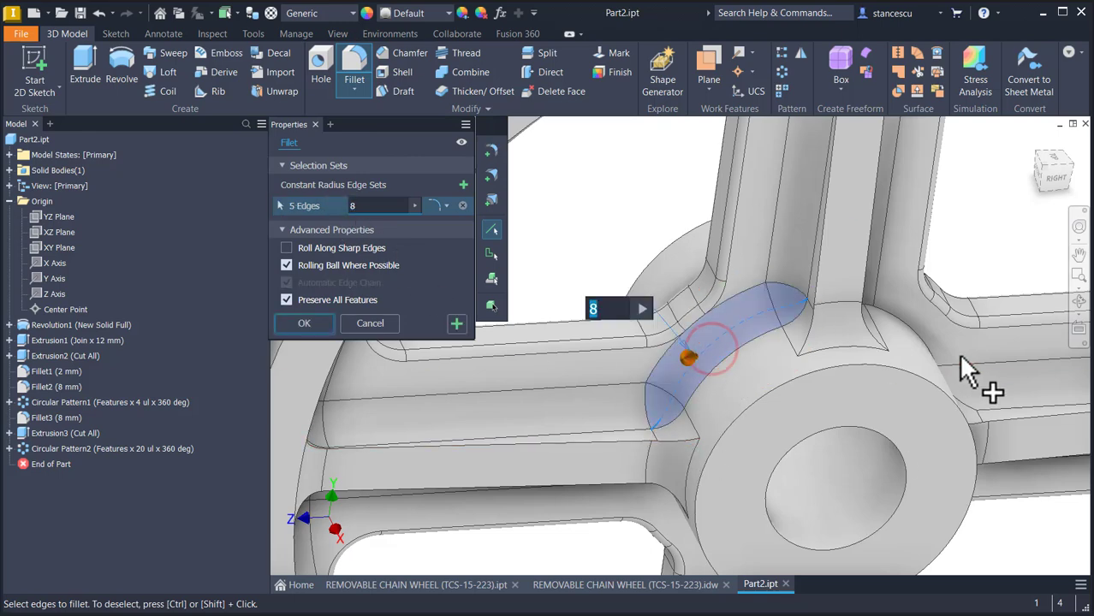
left_click(920, 347)
middle_click_drag(923, 351, 685, 582, "shift")
left_click(890, 419)
left_click(766, 486)
left_click(701, 330)
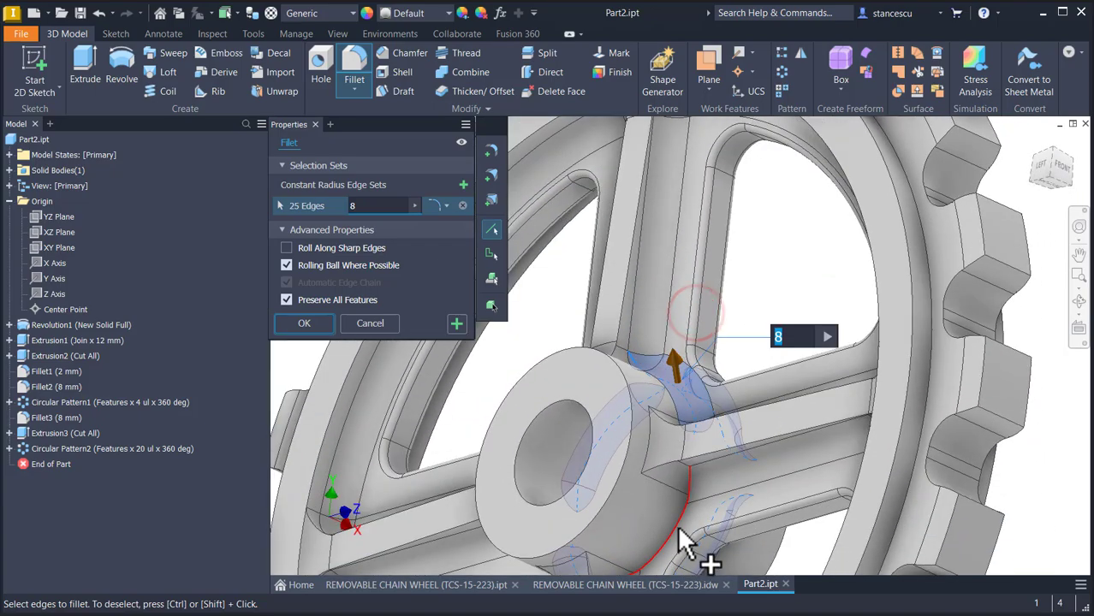
left_click(680, 538)
middle_click_drag(680, 538, 700, 383, "shift")
left_click(632, 501)
left_click(672, 346)
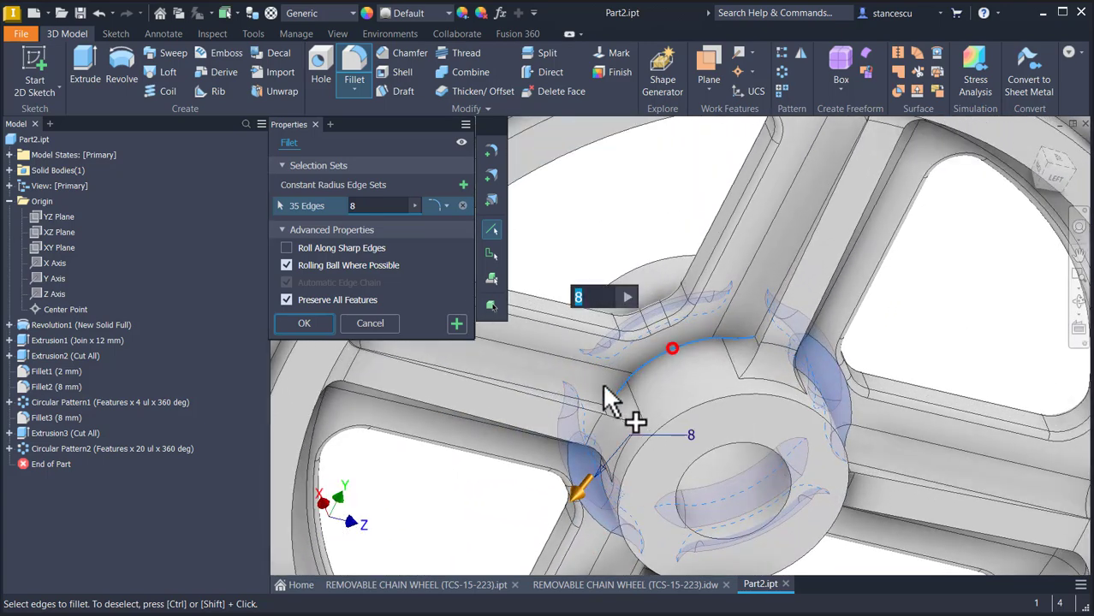
left_click(305, 324)
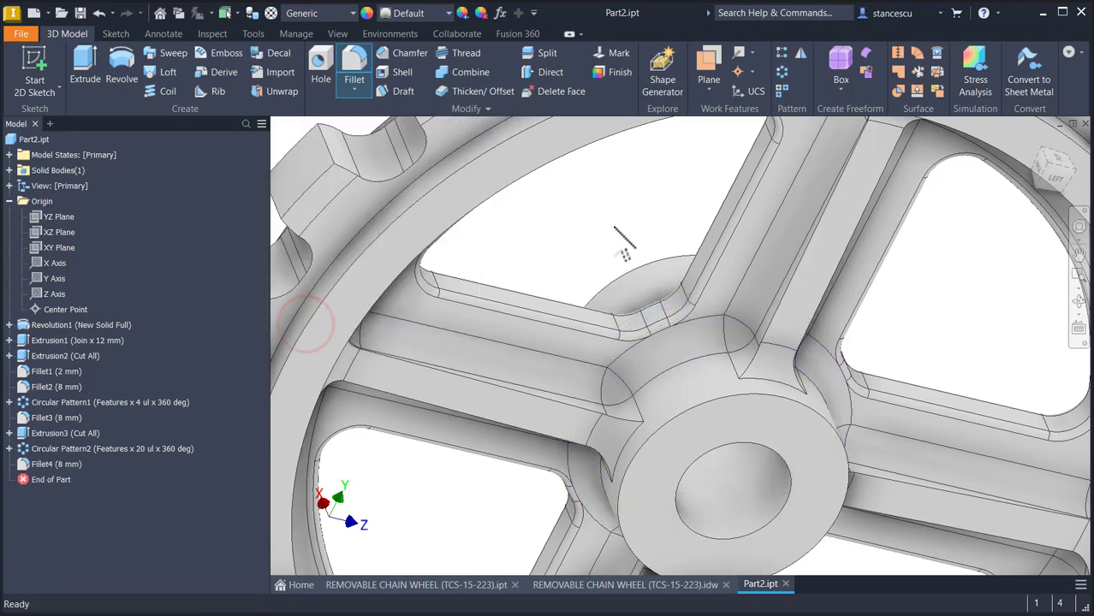
key("F6")
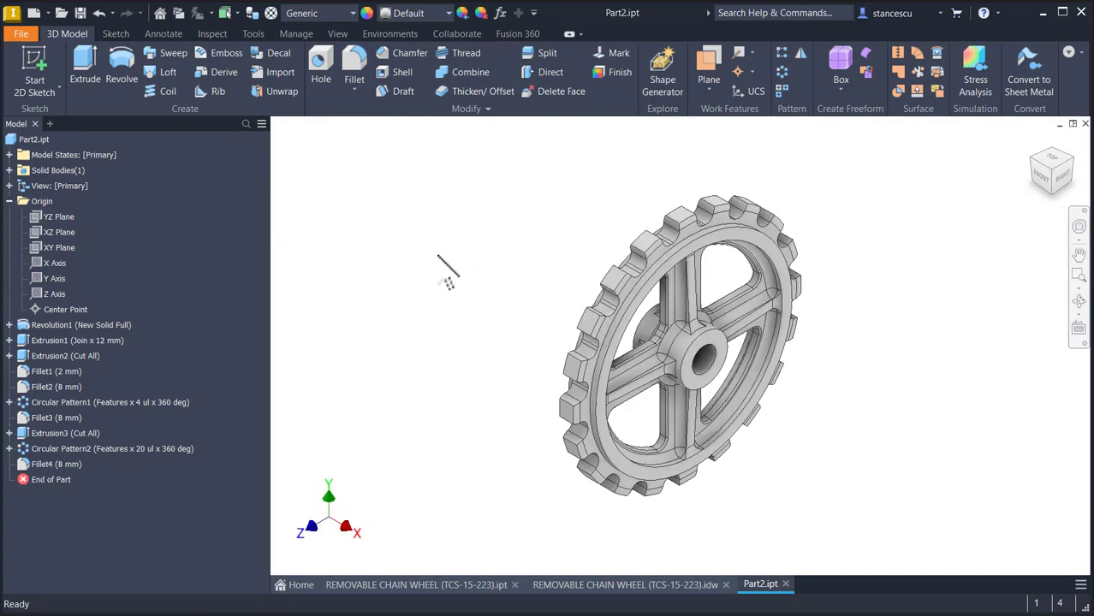
Compare the modelled wheel with the finished reference part REMOVABLE CHAIN WHEEL (TCS-15-223).ipt, then return to Part2.ipt.
left_click(417, 585)
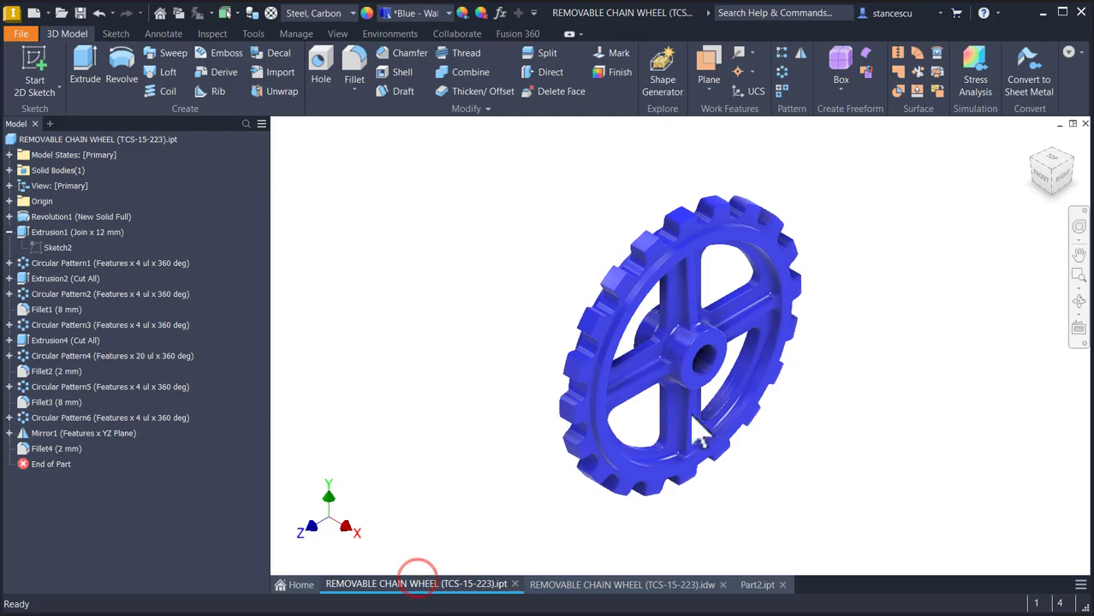
scroll(781, 389, "up", 4)
mouse_move(800, 332)
middle_mouse_down("shift")
mouse_move(766, 345)
mouse_move(782, 349)
mouse_move(813, 289)
mouse_move(786, 335)
mouse_move(764, 459)
middle_mouse_up("shift")
key("F6")
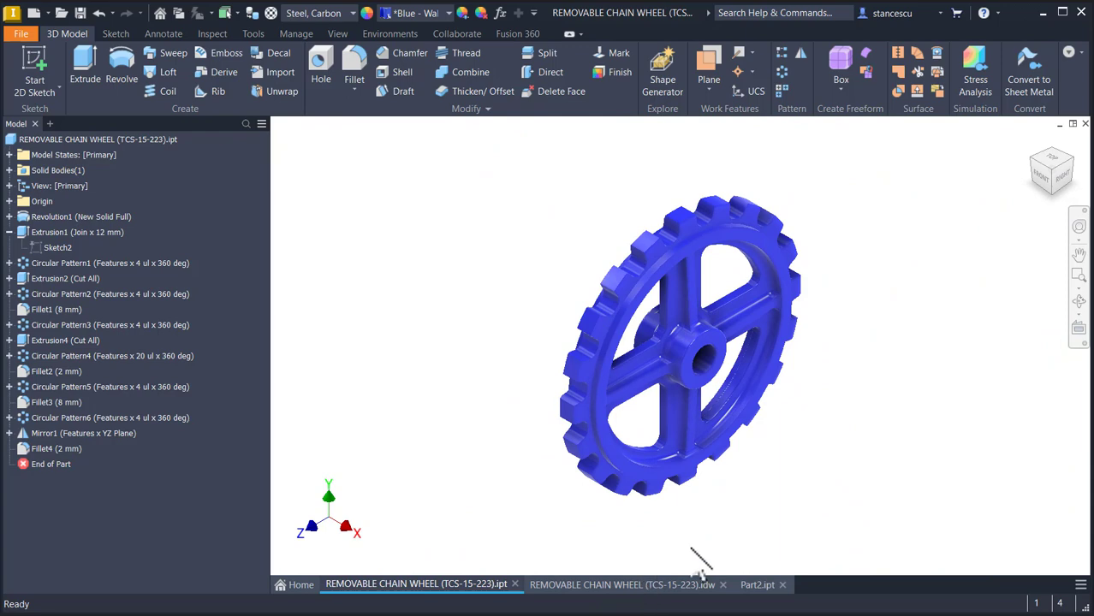
left_click(757, 584)
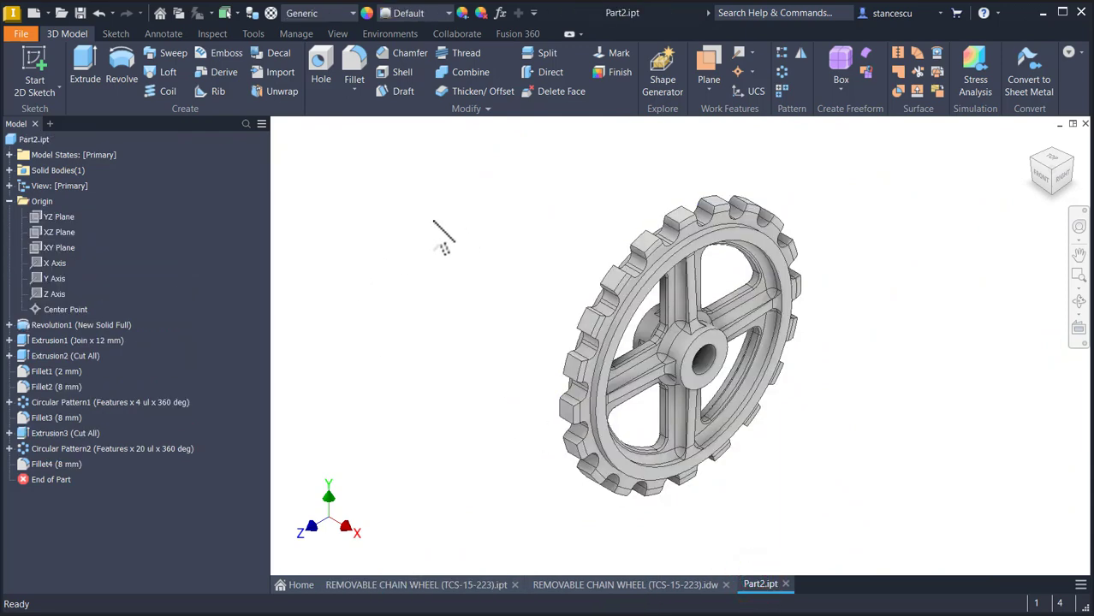
Update the physical properties in the iProperties of Part2.ipt and copy the part's volume value.
right_click(29, 139)
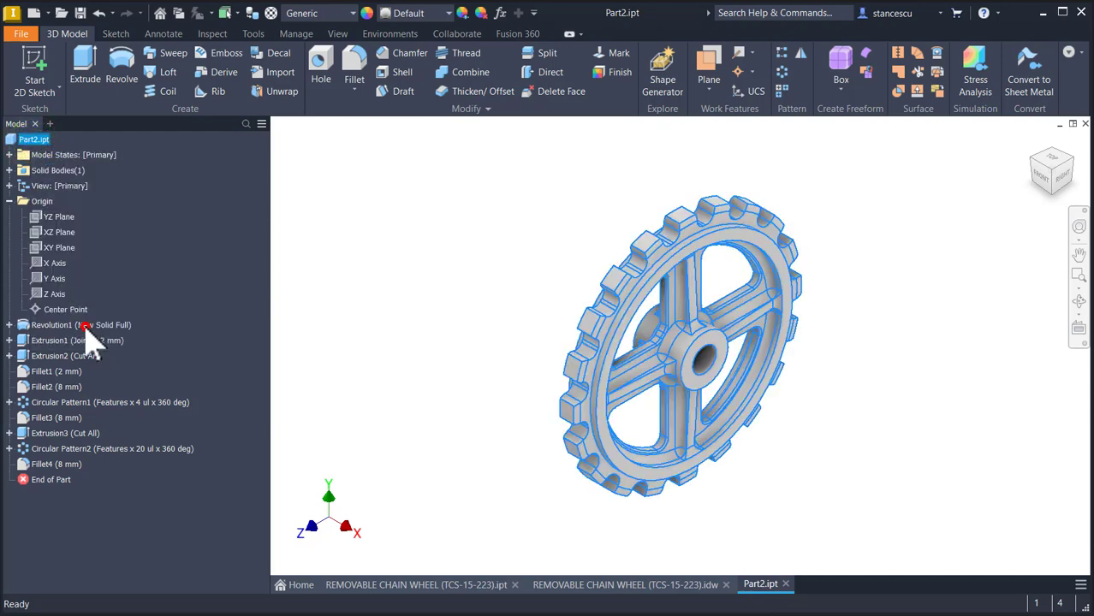
left_click(86, 327)
left_click(590, 97)
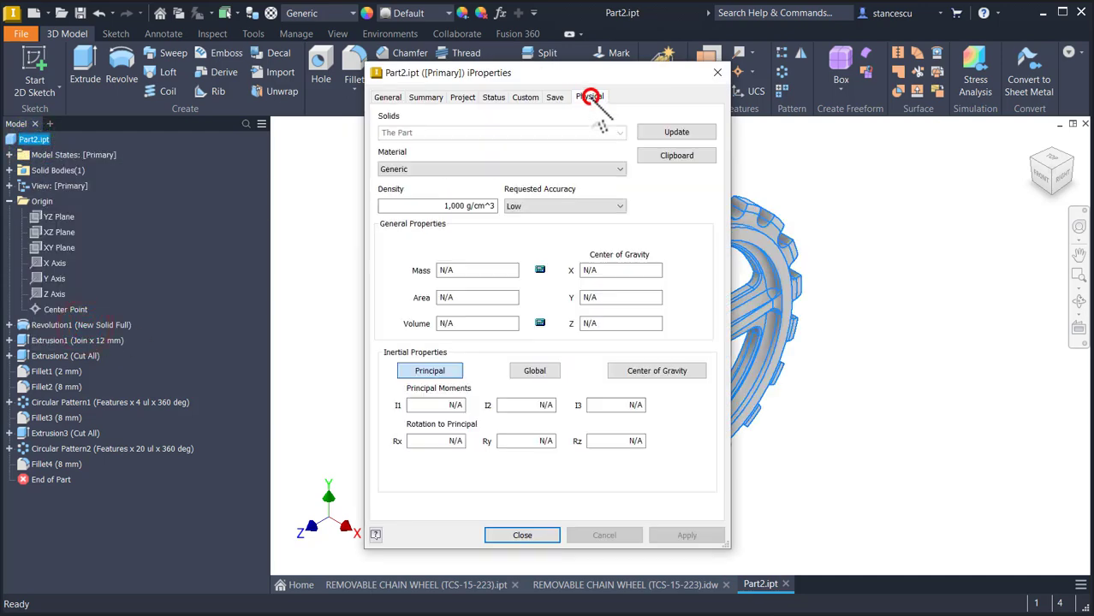
left_click(666, 133)
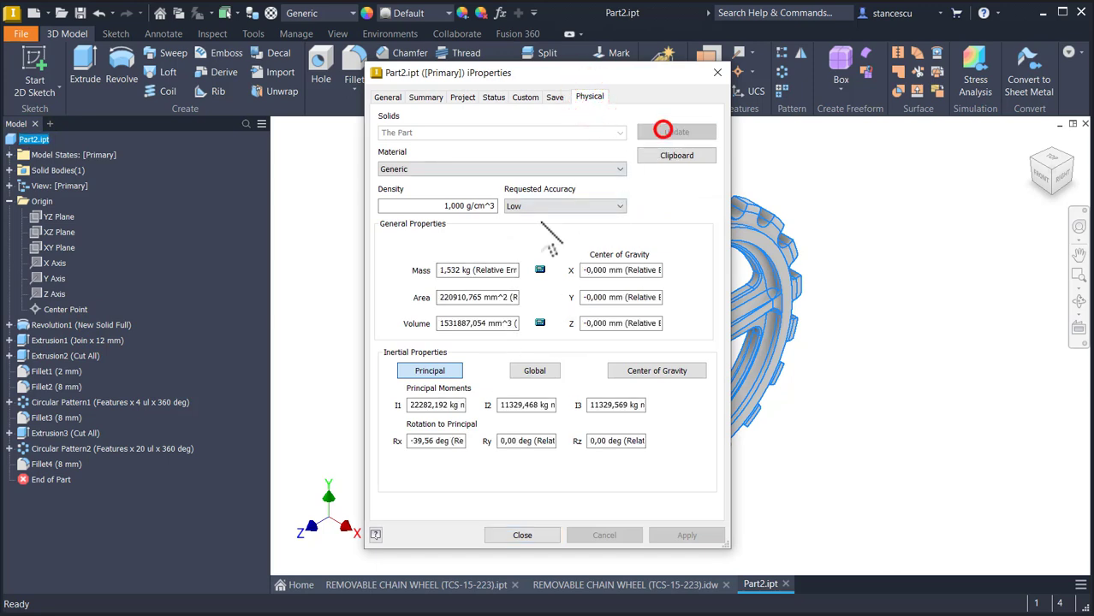
left_click_drag(513, 323, 298, 319)
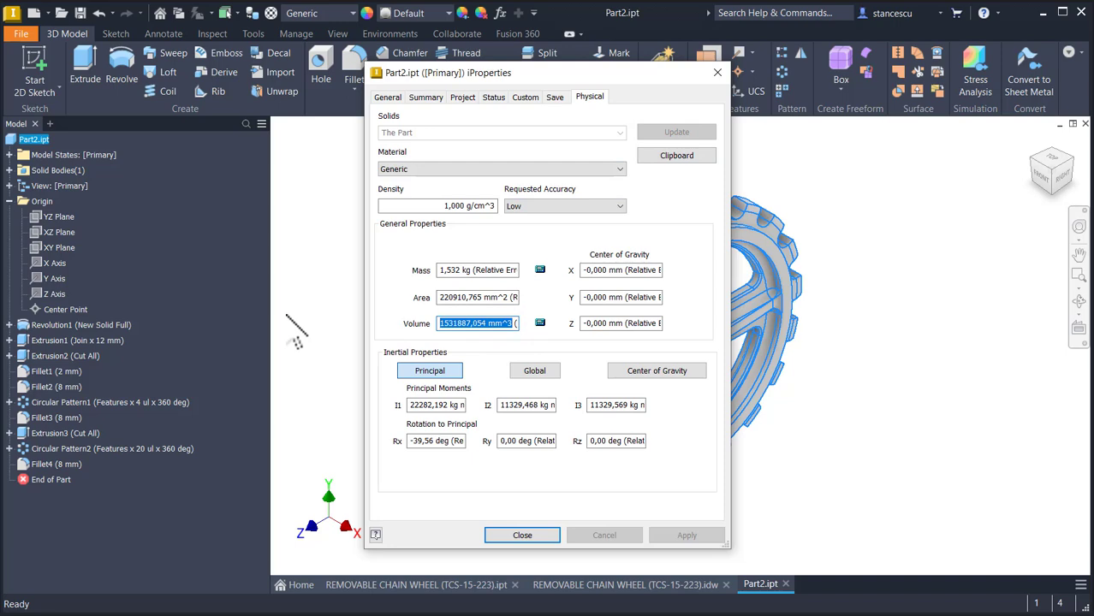
key("ctrl+c")
left_click(524, 536)
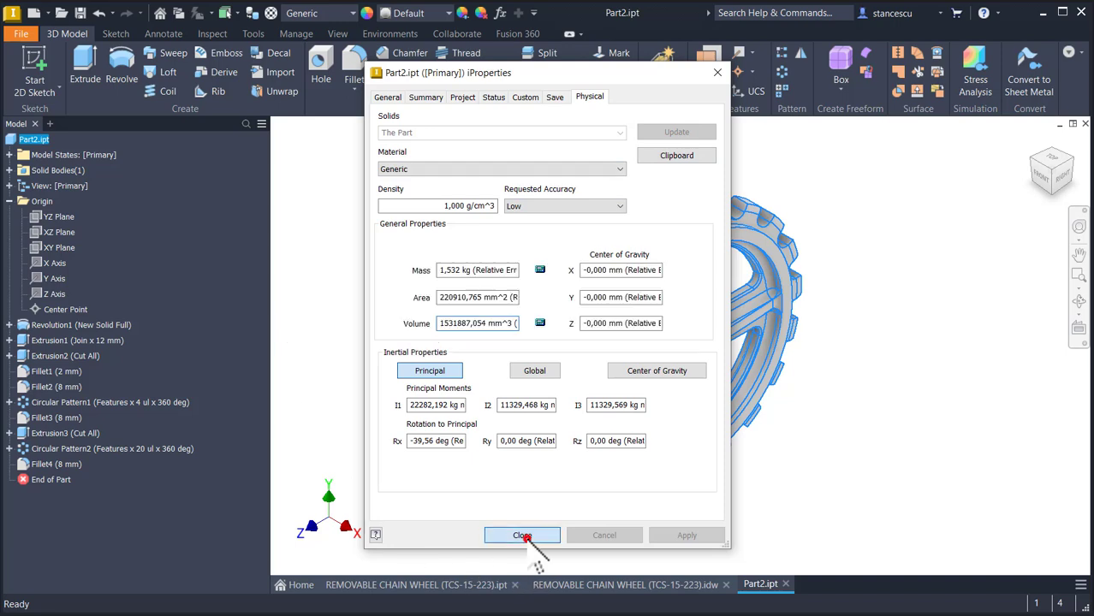
Paste the copied volume on a new line under the Volume entry of the drawing's note and compare the two values.
left_click(691, 585)
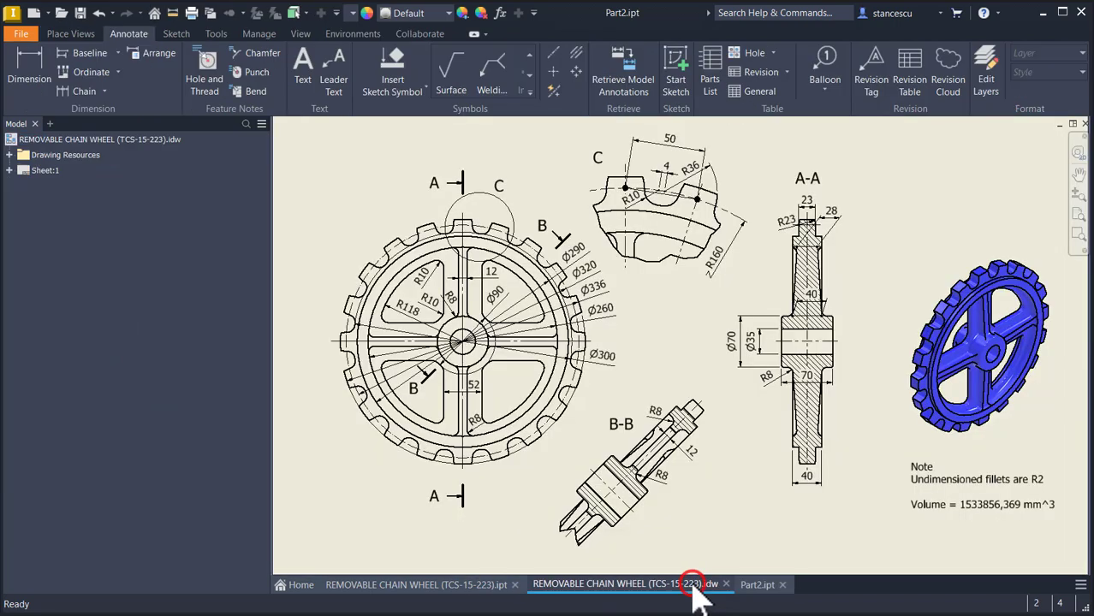
left_click(936, 505)
double_click(944, 504)
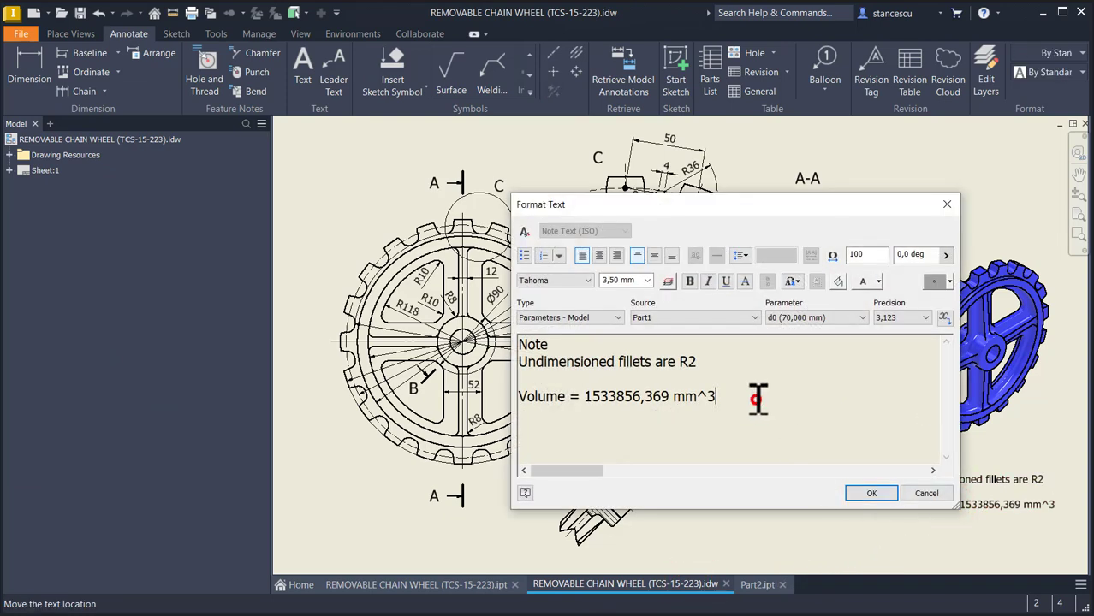
key("Return")
key("ctrl+v")
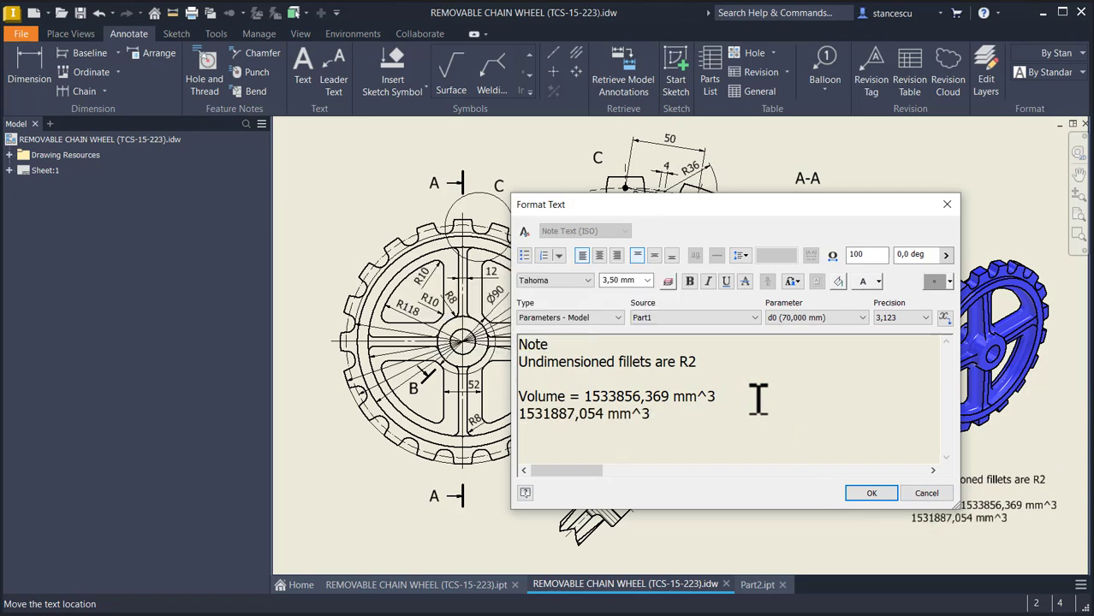
left_click_drag(625, 396, 642, 397)
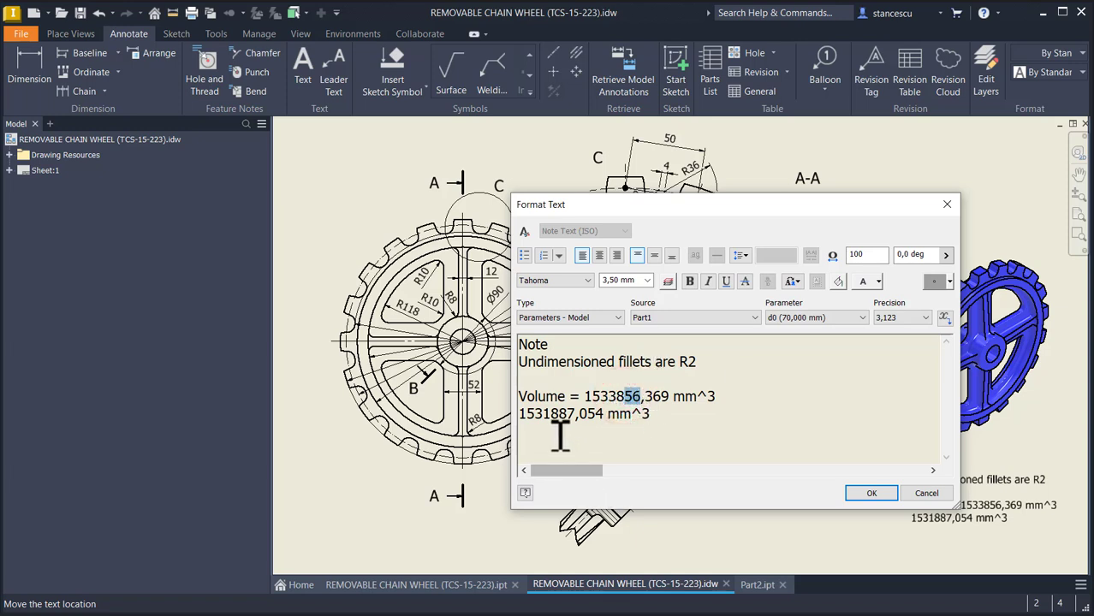
left_click_drag(573, 418, 578, 420)
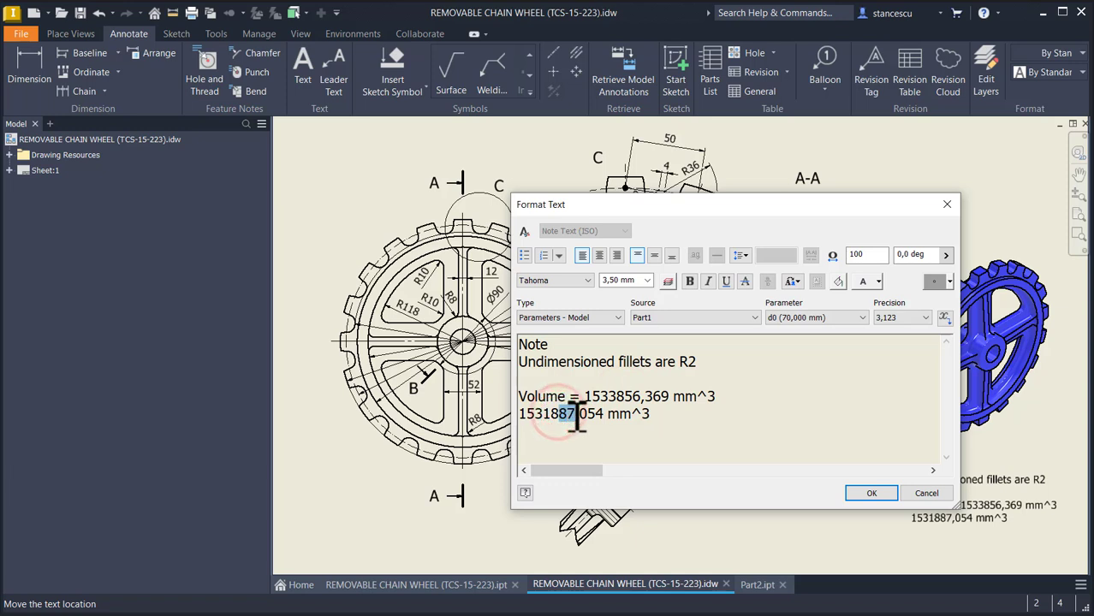
Delete the old volume value from the note so the pasted one directly follows "Volume =", and accept the text.
left_click(583, 396)
key("shift+End")
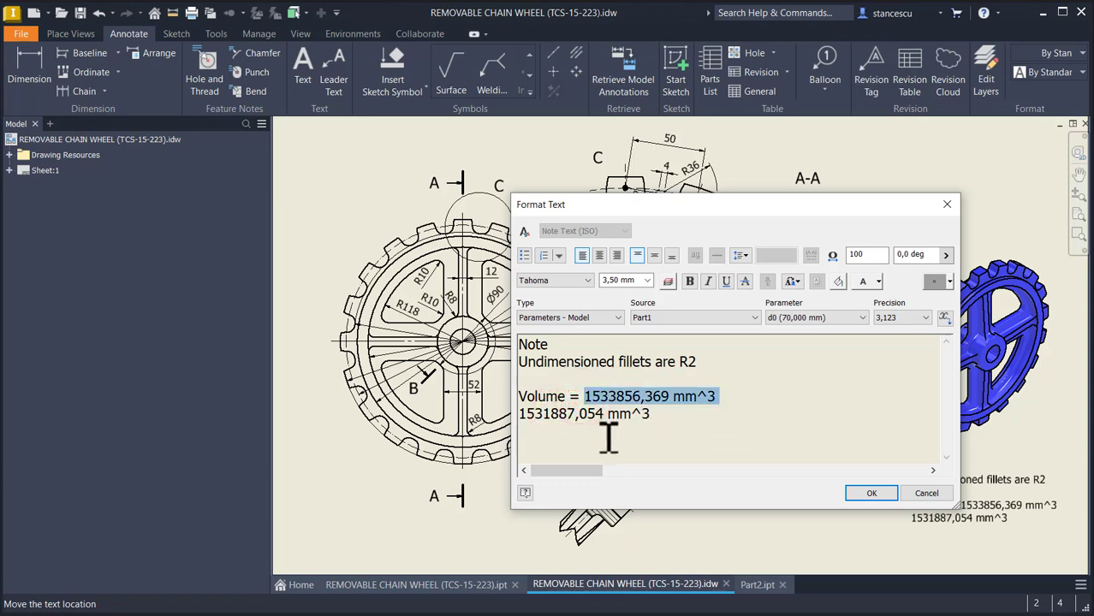
key("Delete")
key("Delete")
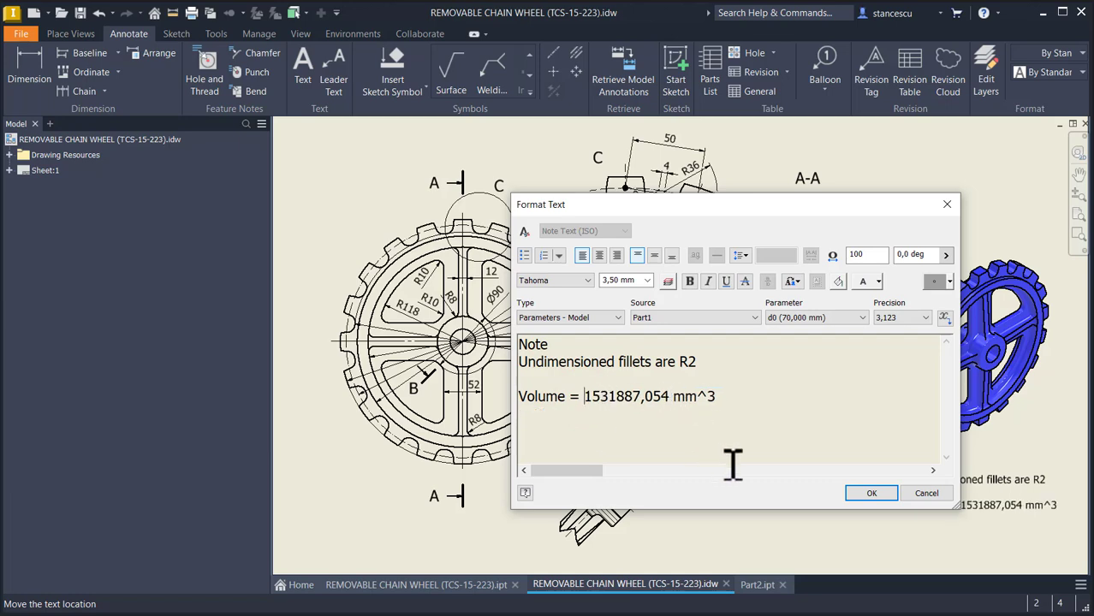
left_click(871, 493)
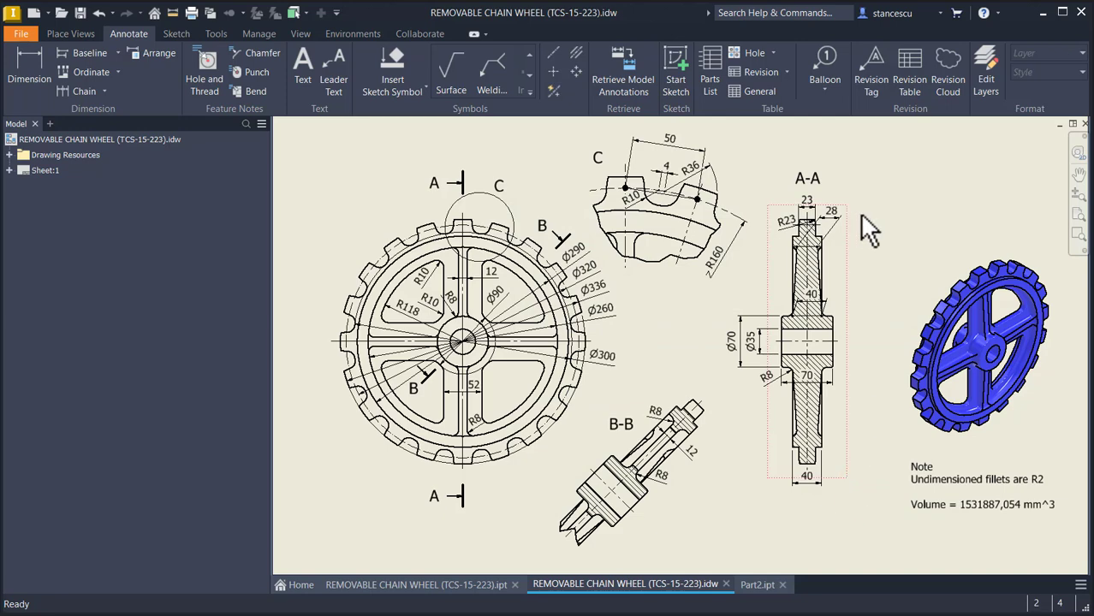
Assign the material Steel, Cast and the appearance Blue - Wall Paint - Glossy to the wheel in Part2.ipt.
left_click(749, 582)
left_click(497, 299)
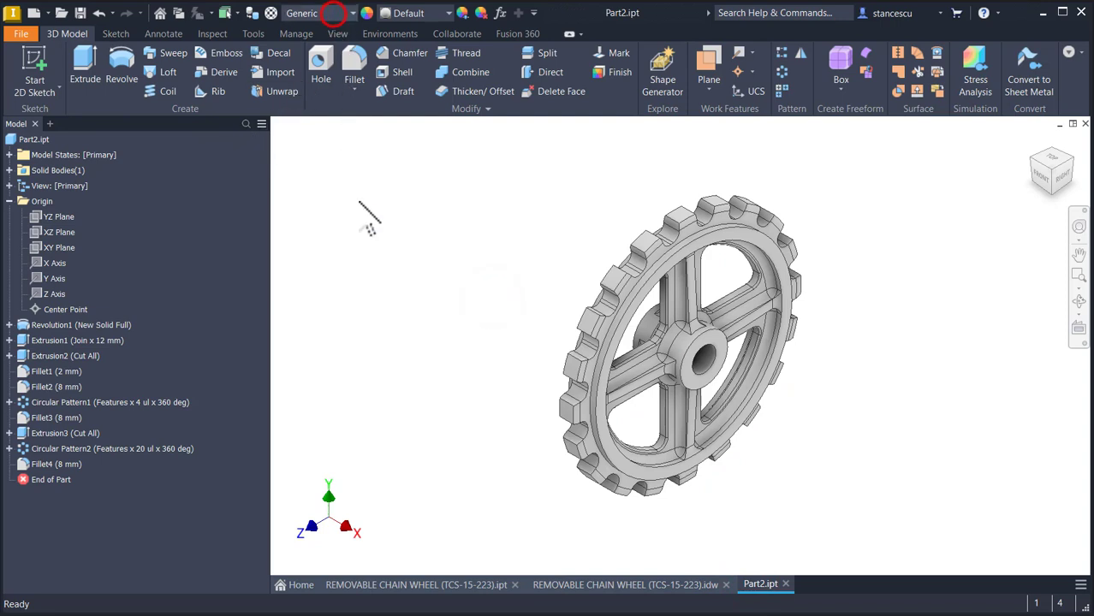
left_click(333, 12)
scroll(351, 316, "down", 7)
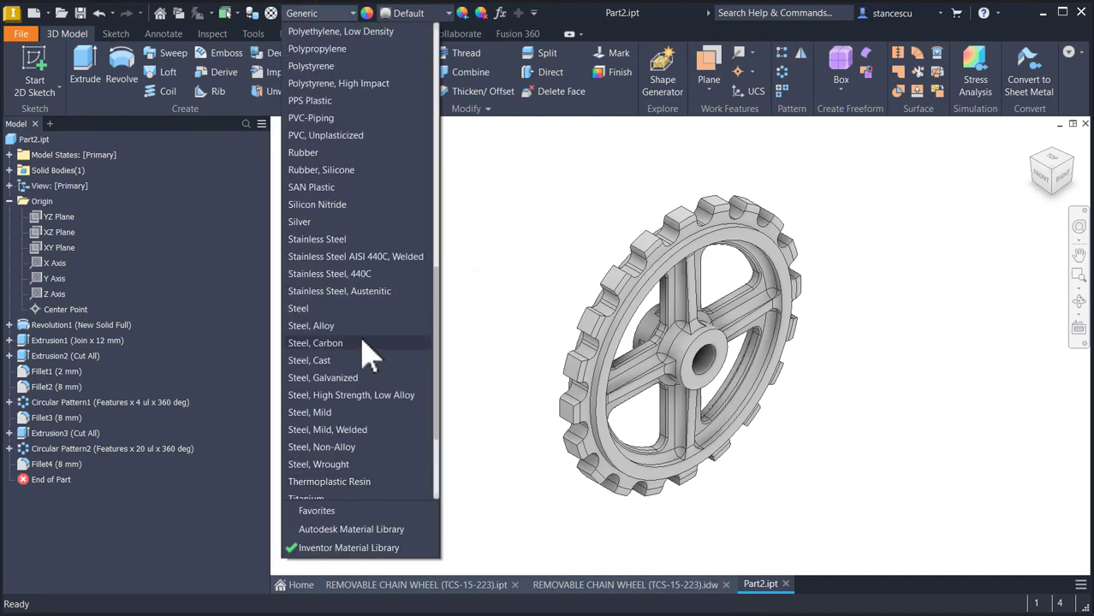
left_click(325, 361)
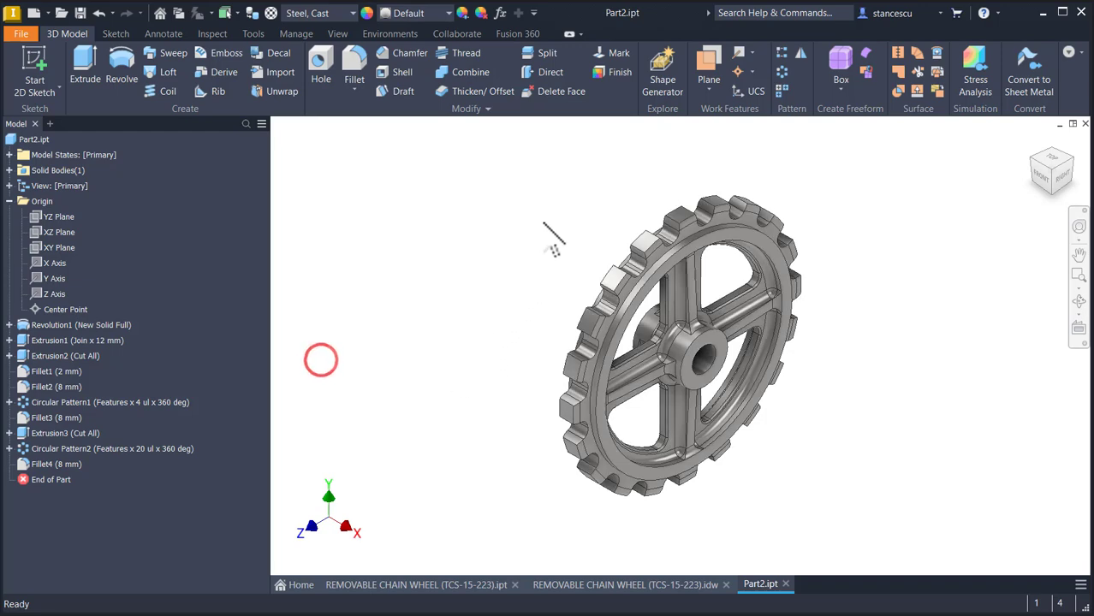
left_click(431, 21)
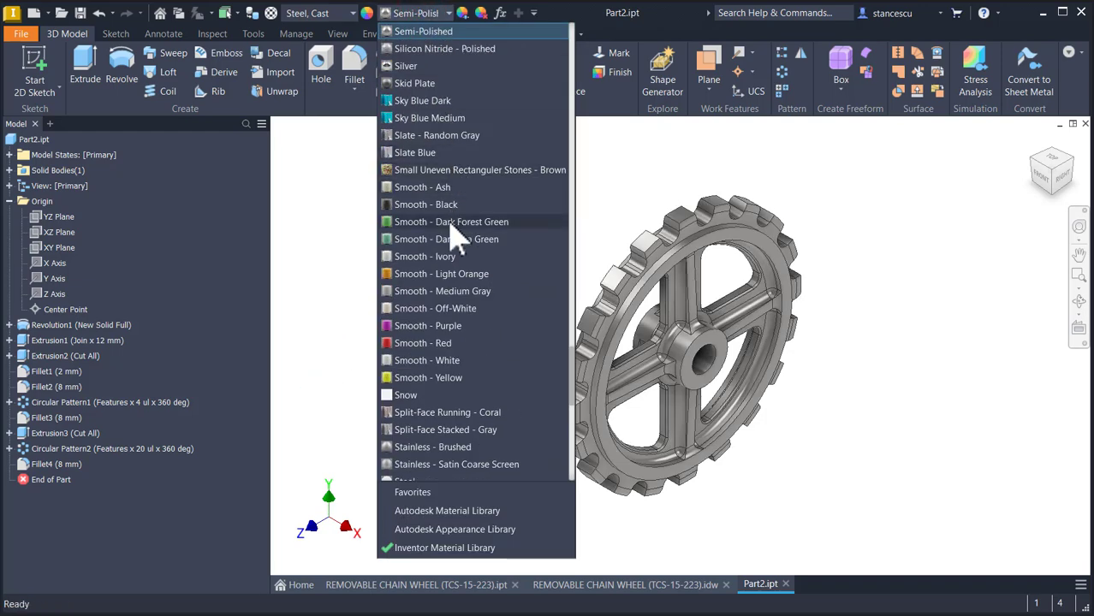
scroll(450, 245, "up", 20)
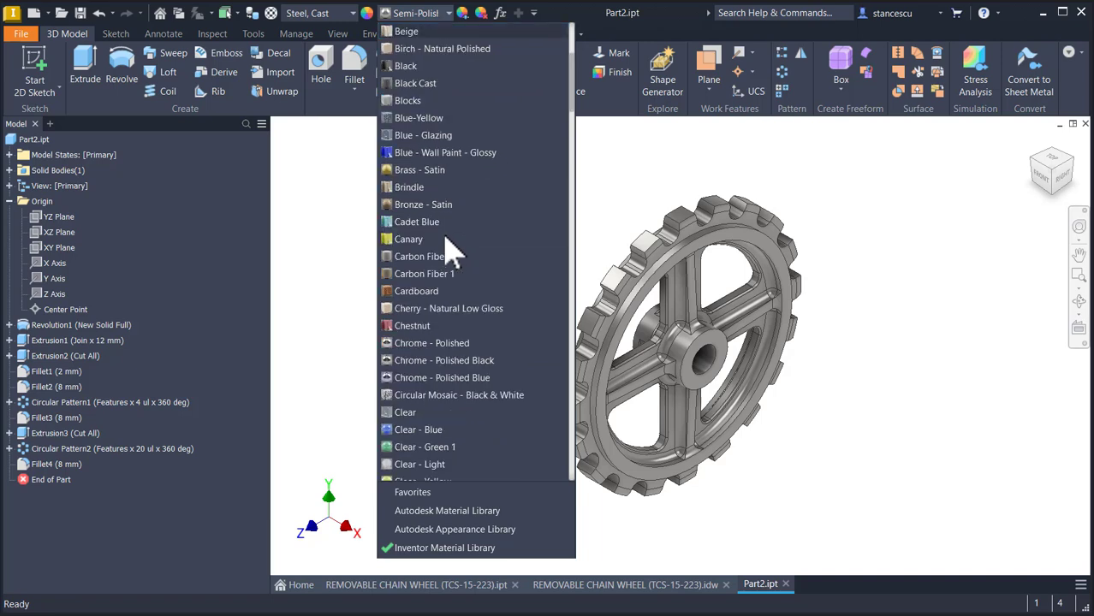
left_click(477, 154)
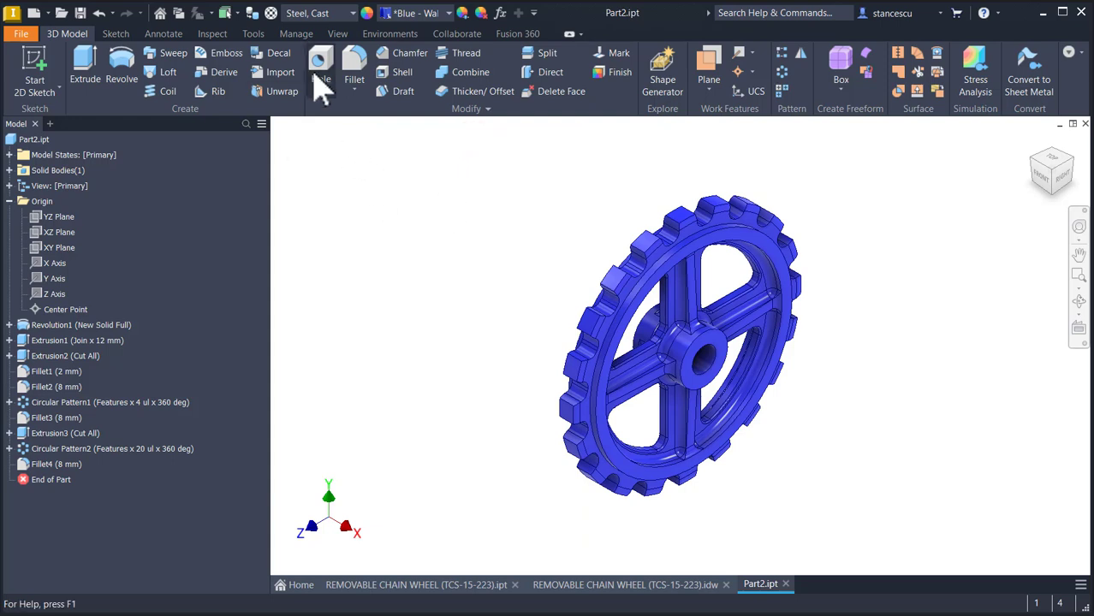
Change the visual style of the wheel to Shaded, without visible edges.
left_click(337, 35)
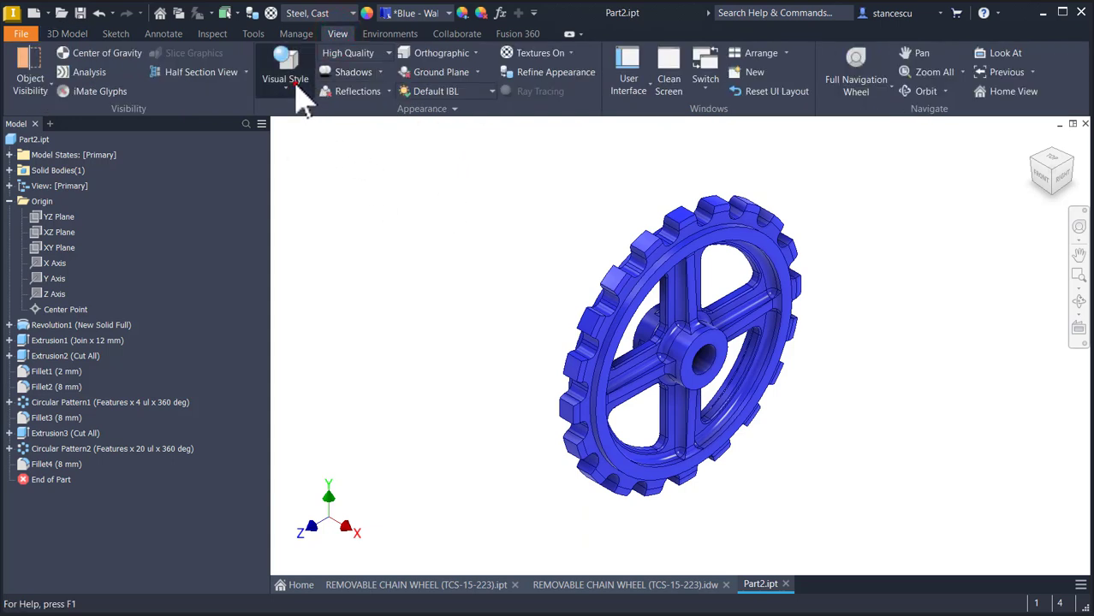
left_click(290, 82)
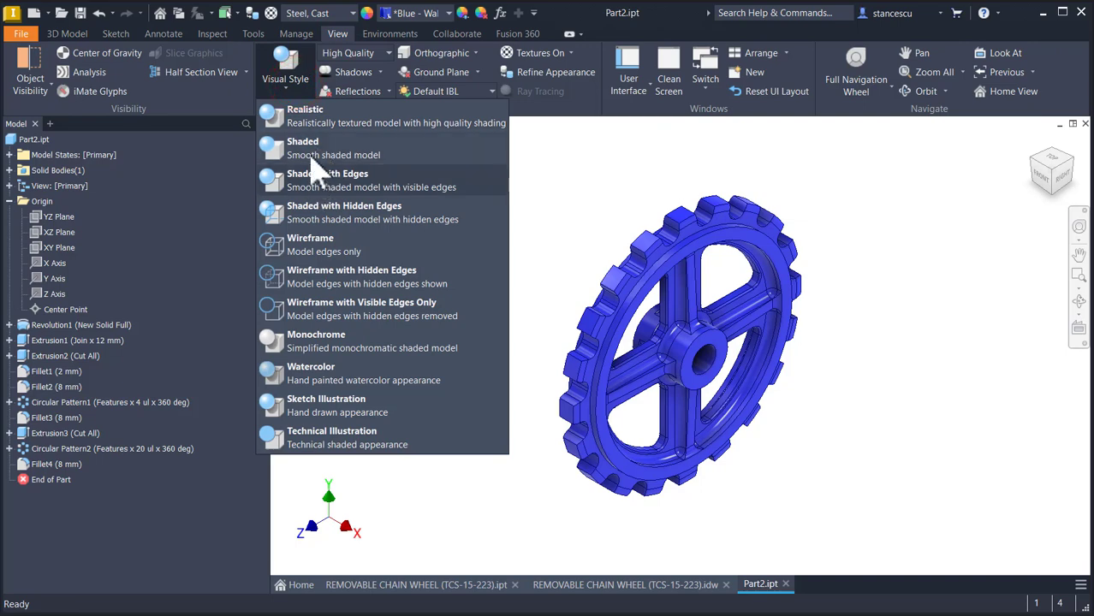
left_click(304, 143)
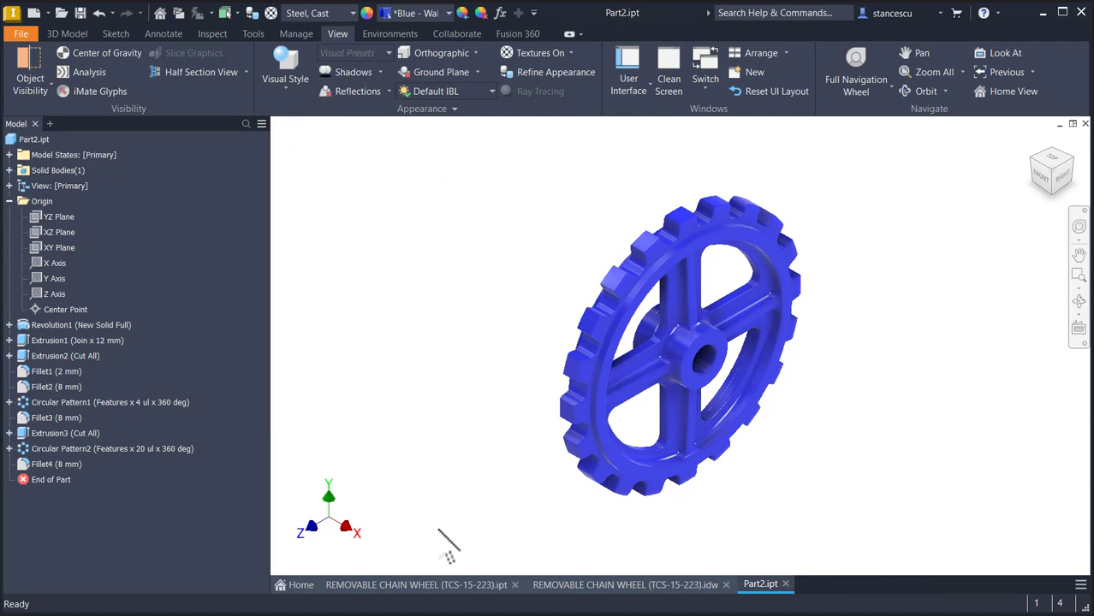
Switch between the reference part and Part2.ipt to compare the two finished chain wheels.
left_click(434, 583)
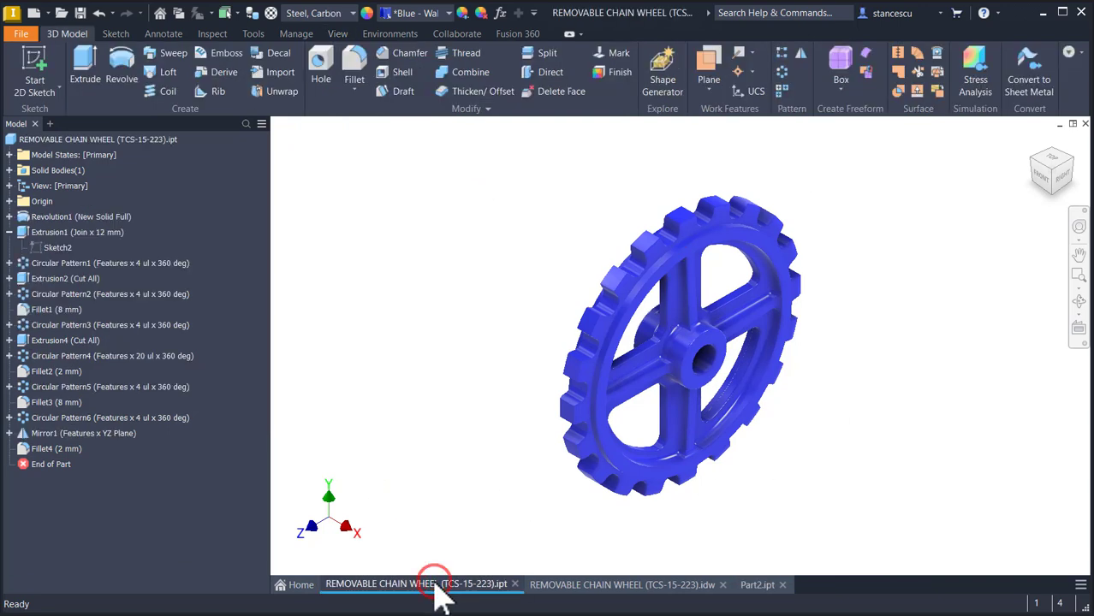
left_click(751, 585)
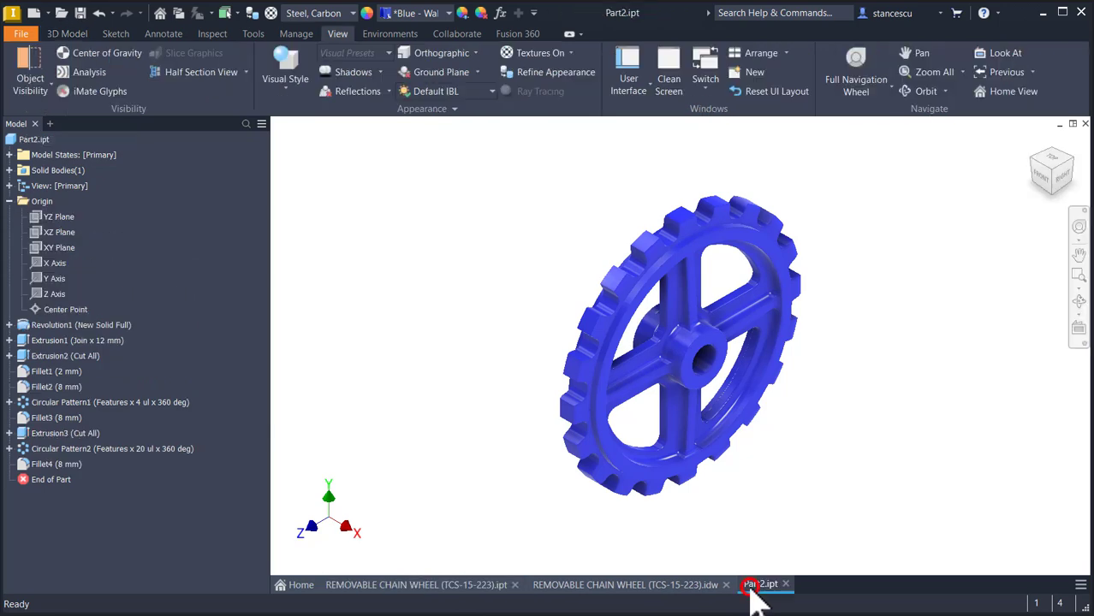
left_click(385, 584)
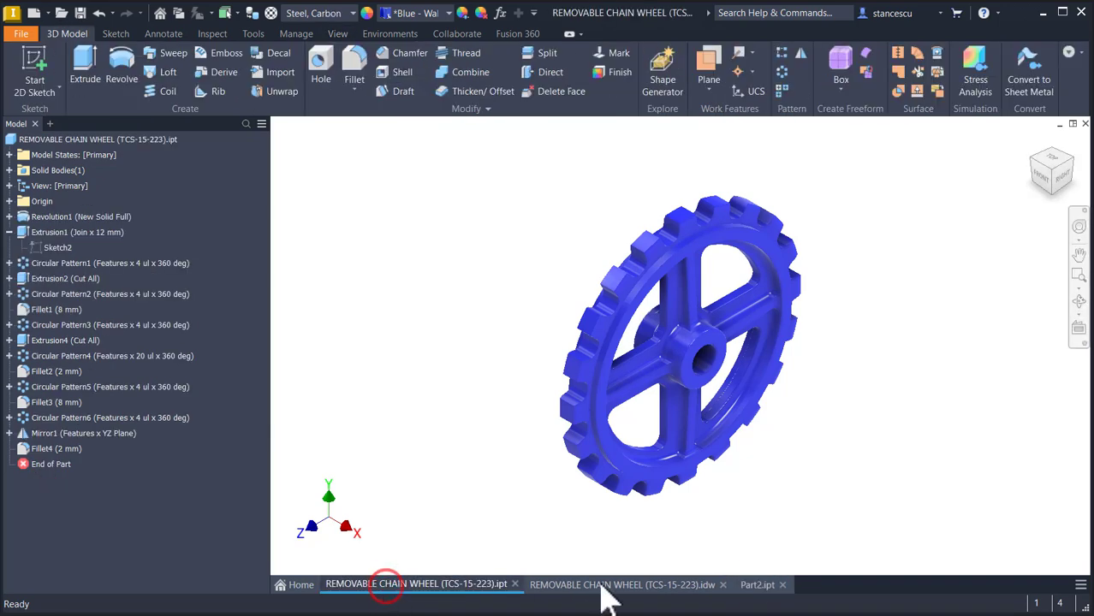
left_click(753, 585)
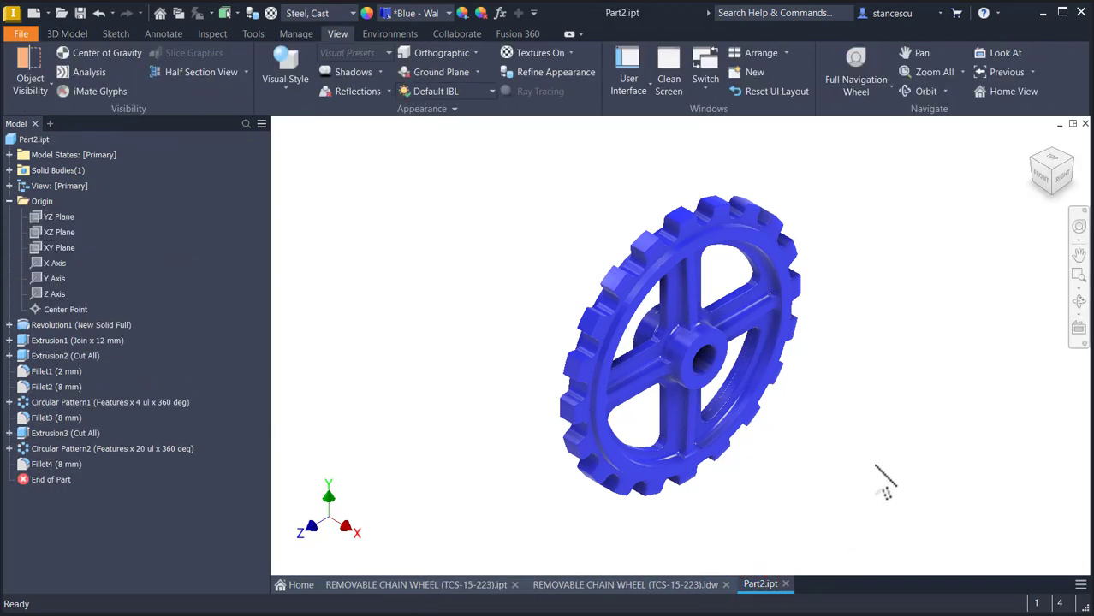